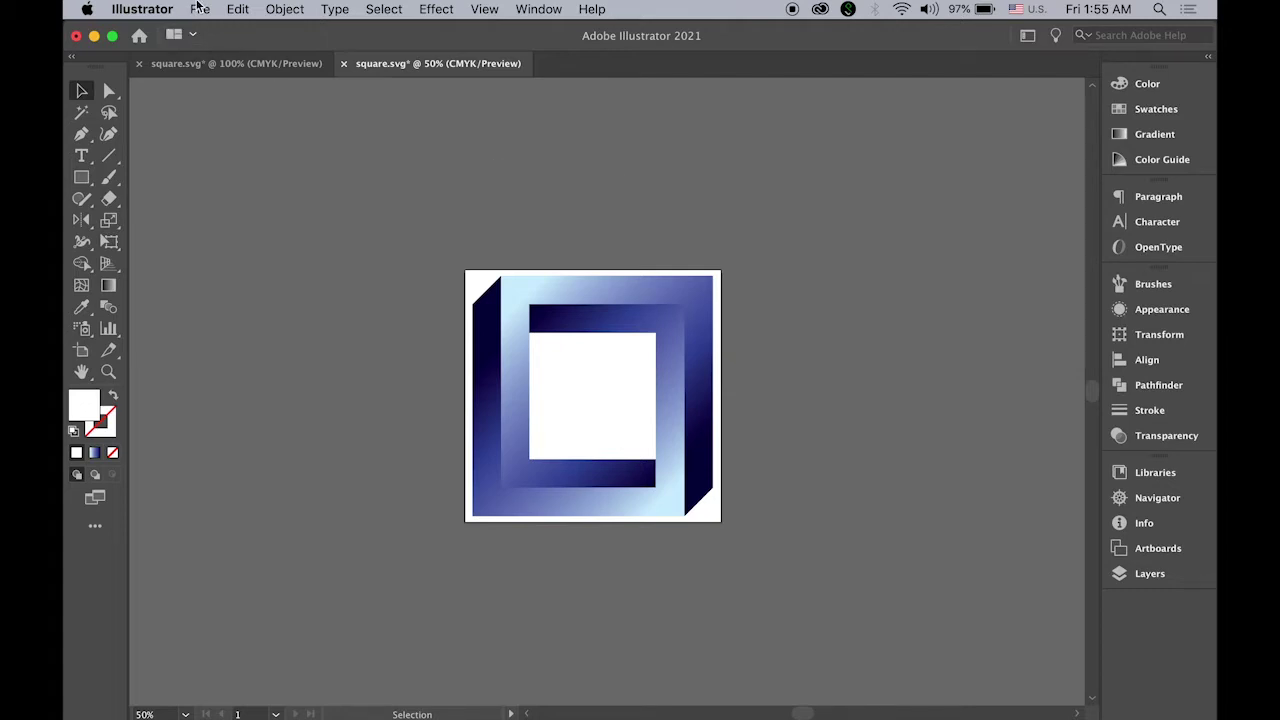
# Review the Save As options with SVG as the file format, and leave without saving.
pyautogui.click(200, 9)
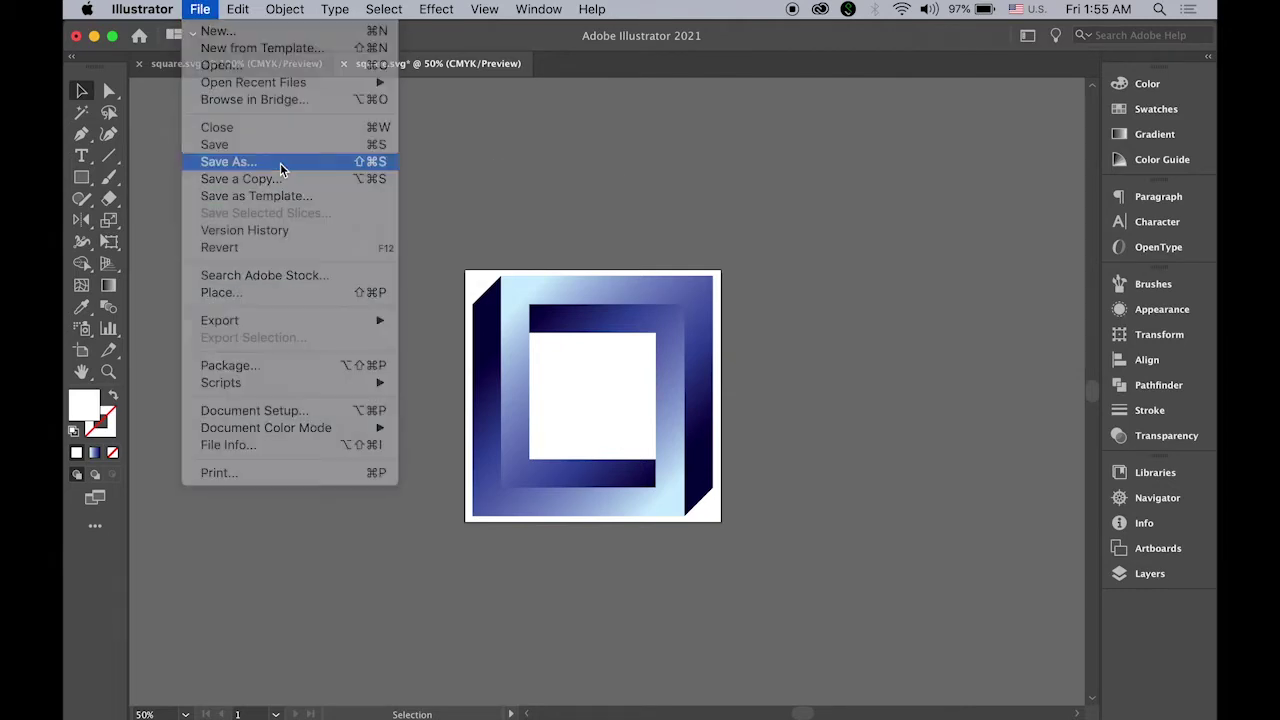
pyautogui.click(280, 165)
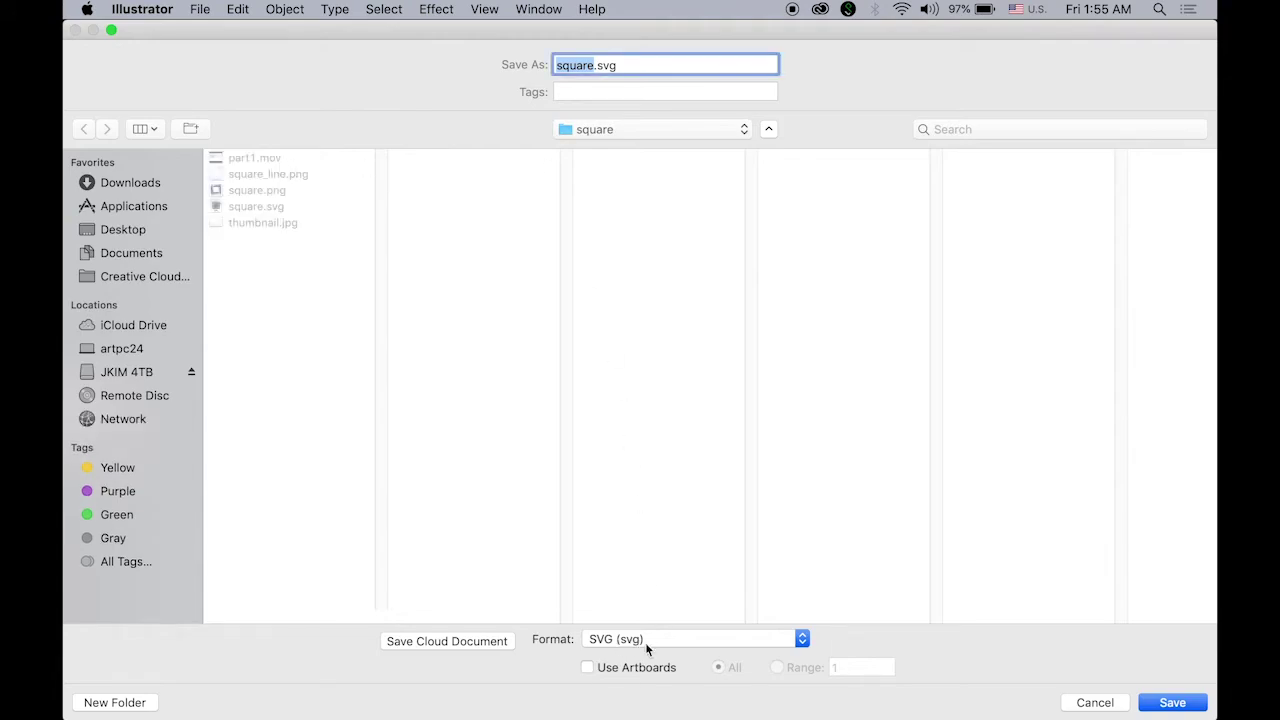
pyautogui.click(1110, 704)
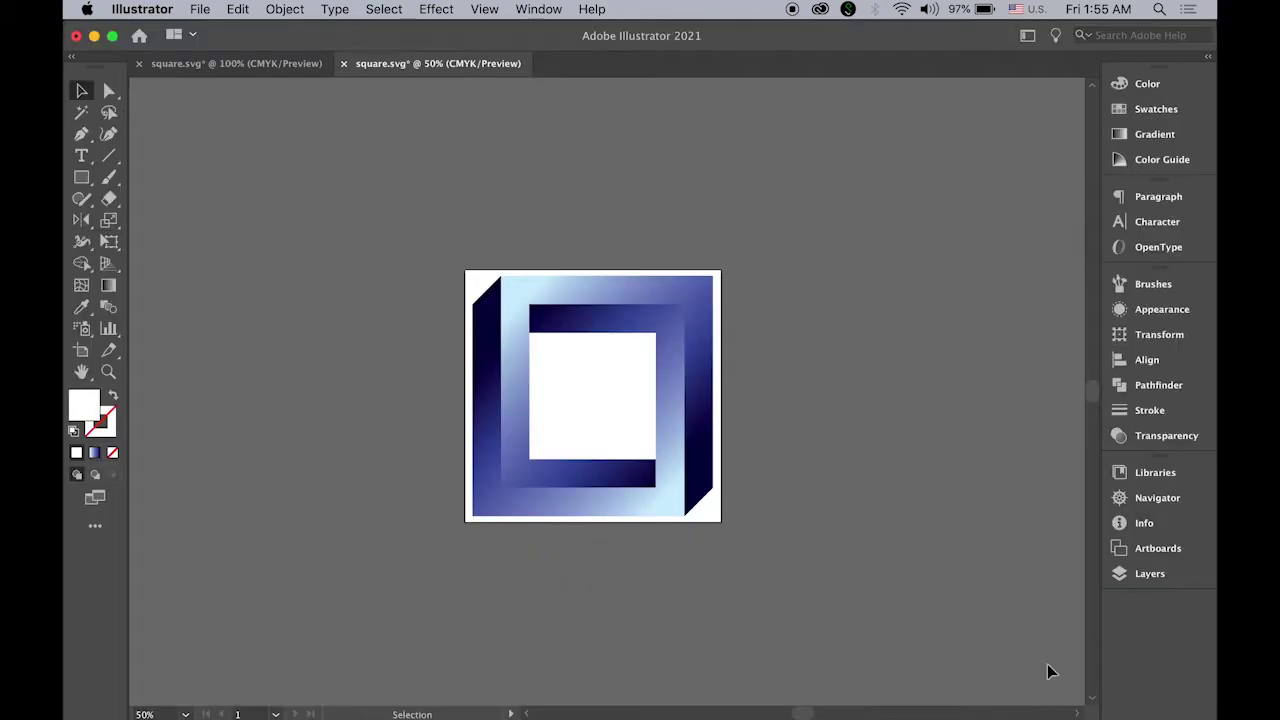
# Review the Save for Web settings for exporting the gradient square as a transparent PNG-24, and leave without exporting.
pyautogui.click(200, 9)
pyautogui.moveTo(326, 320)
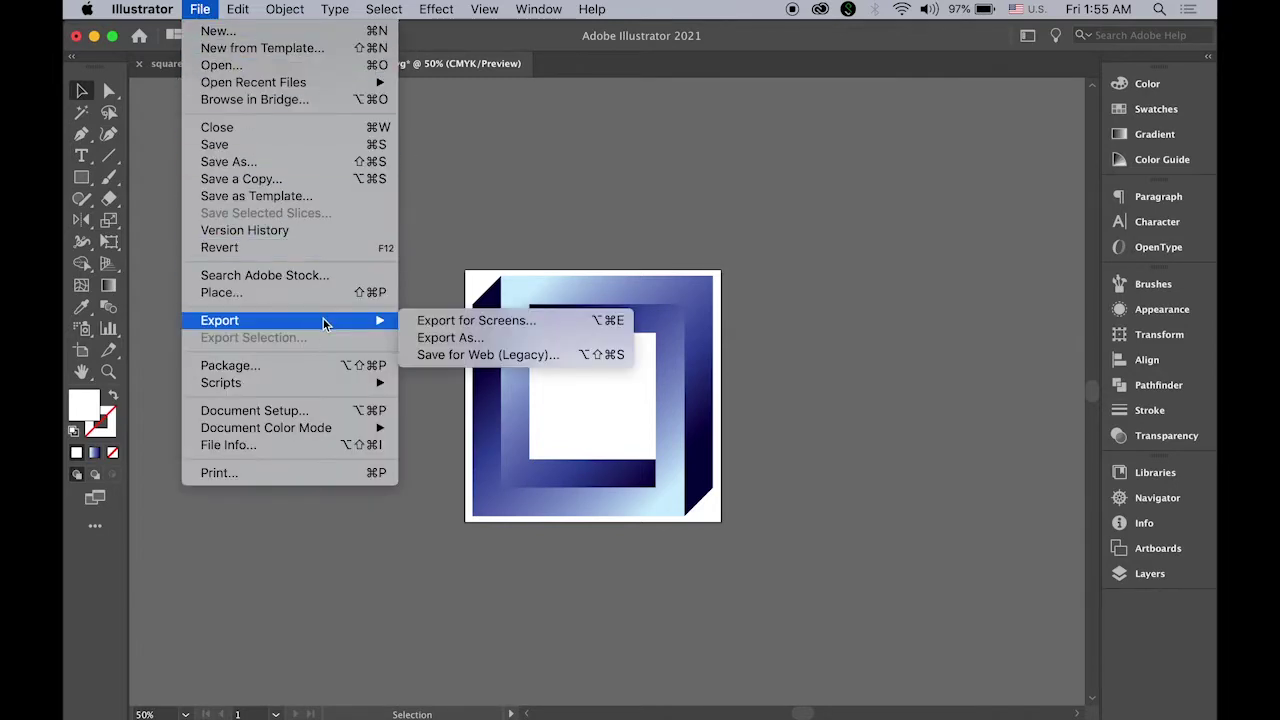
pyautogui.click(498, 355)
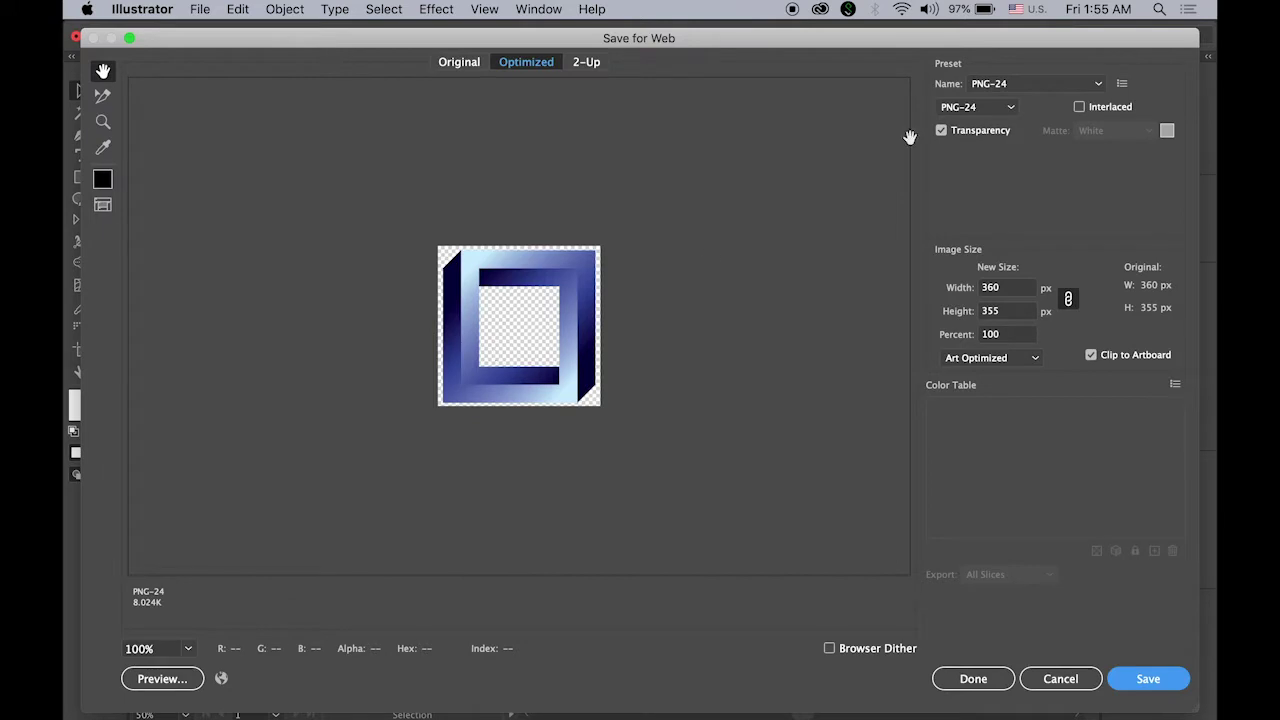
pyautogui.click(1011, 108)
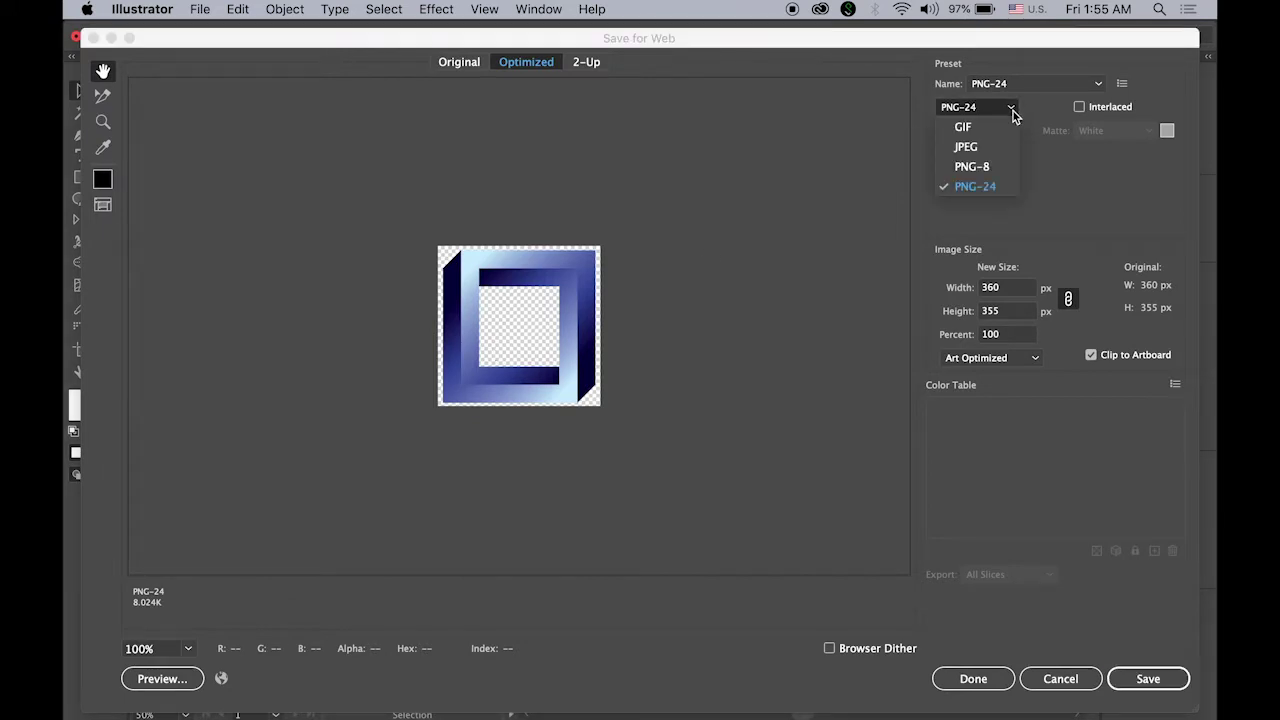
pyautogui.click(1011, 108)
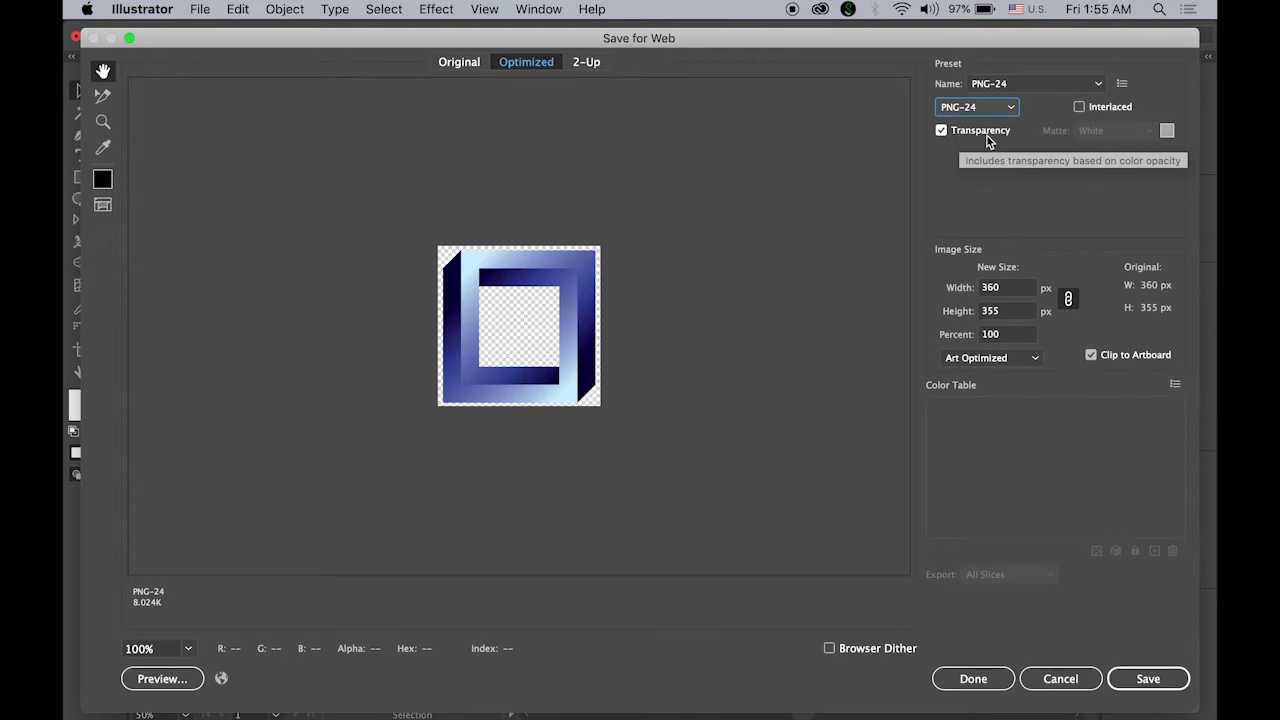
pyautogui.click(1062, 684)
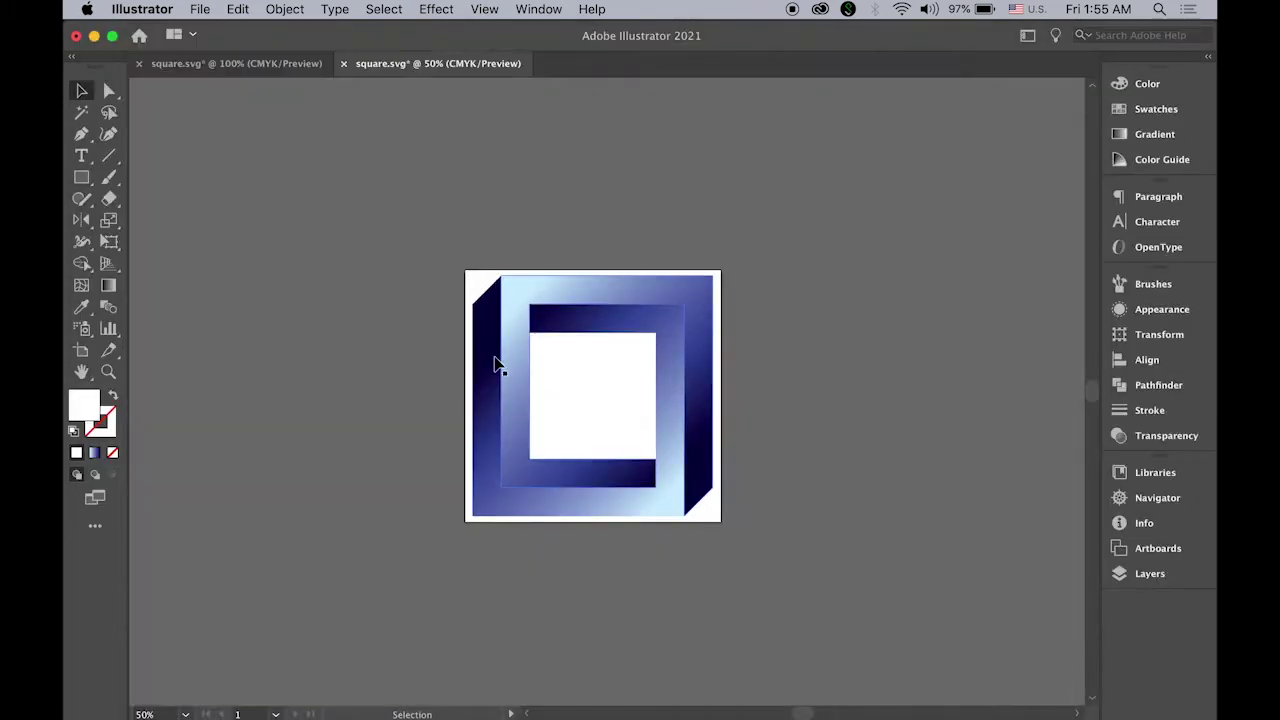
# Apply the default white fill and black stroke to the whole square artwork, deselect it, and make the stroke colour active.
pyautogui.click(497, 365)
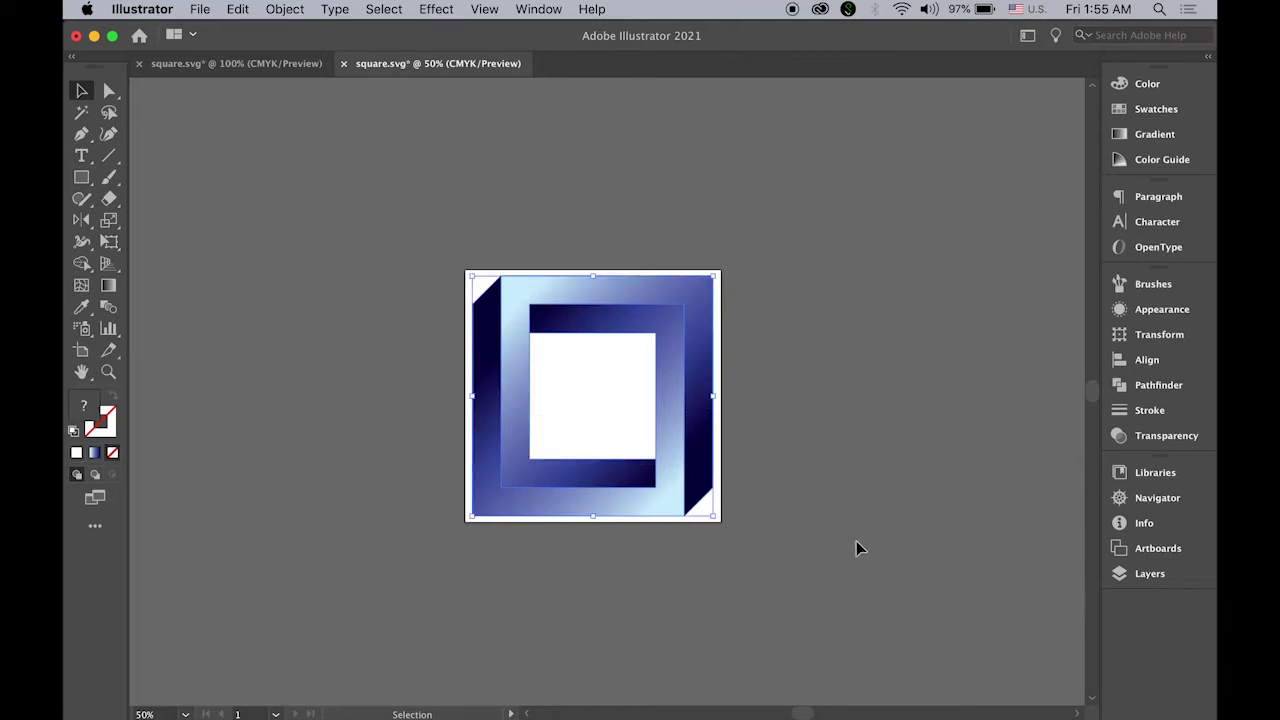
pyautogui.click(73, 433)
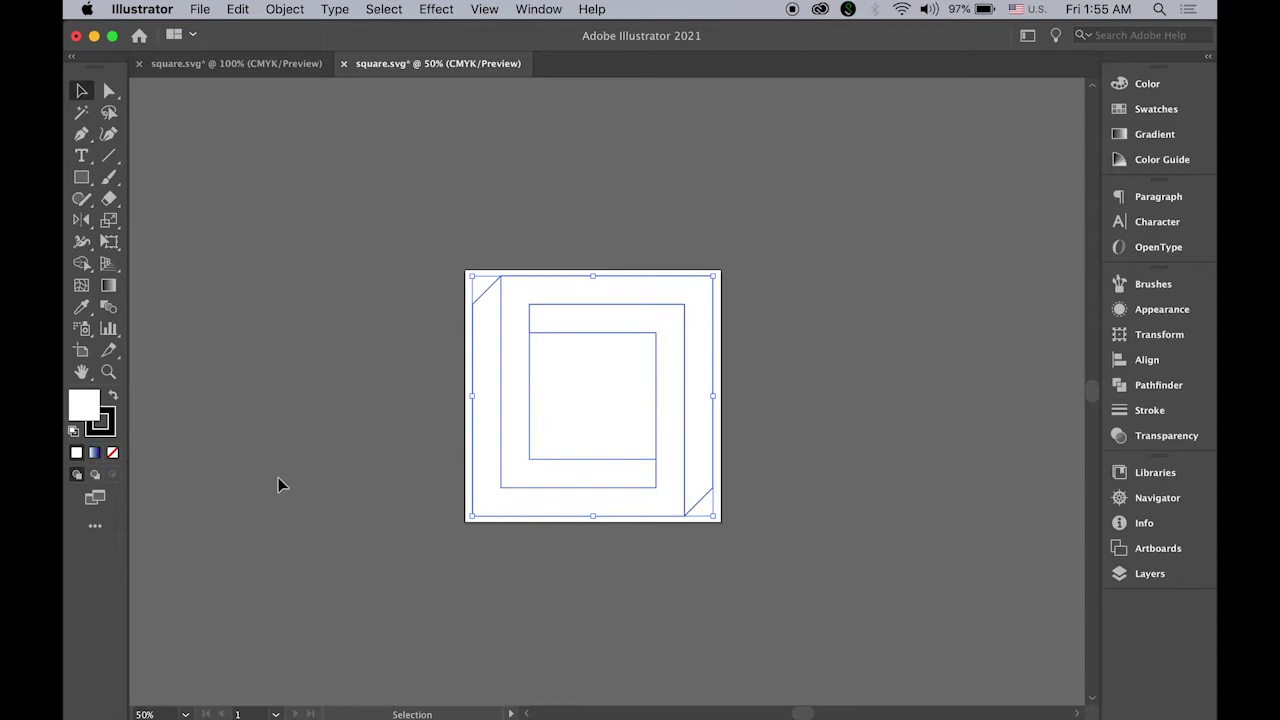
pyautogui.click(289, 357)
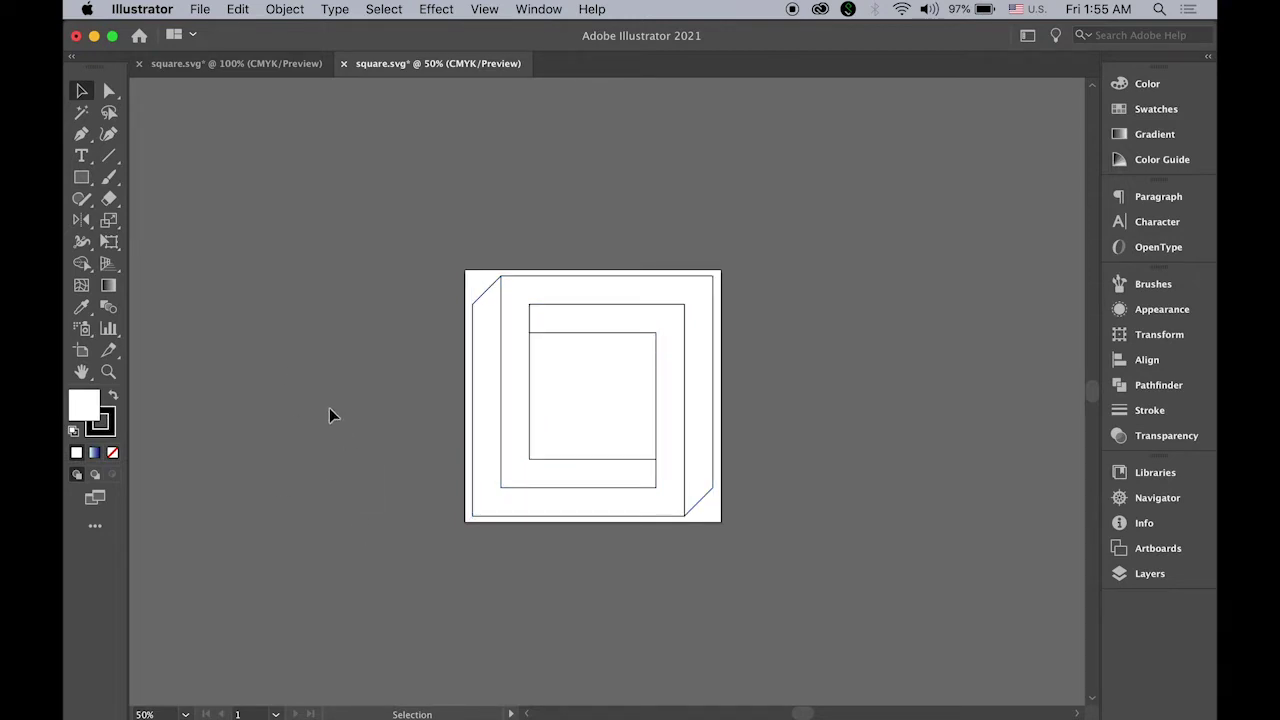
pyautogui.click(104, 426)
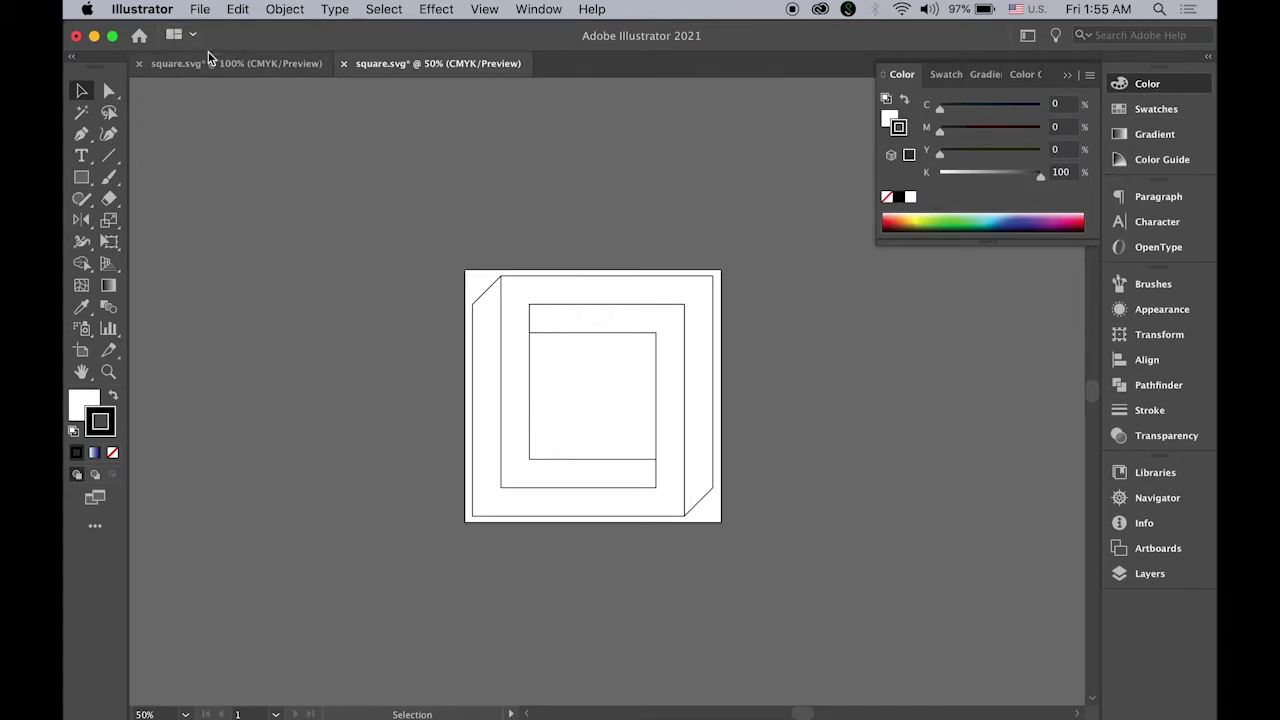
# Preview the outlined square in Save for Web as a transparent PNG-24, and leave without exporting.
pyautogui.click(208, 9)
pyautogui.moveTo(253, 324)
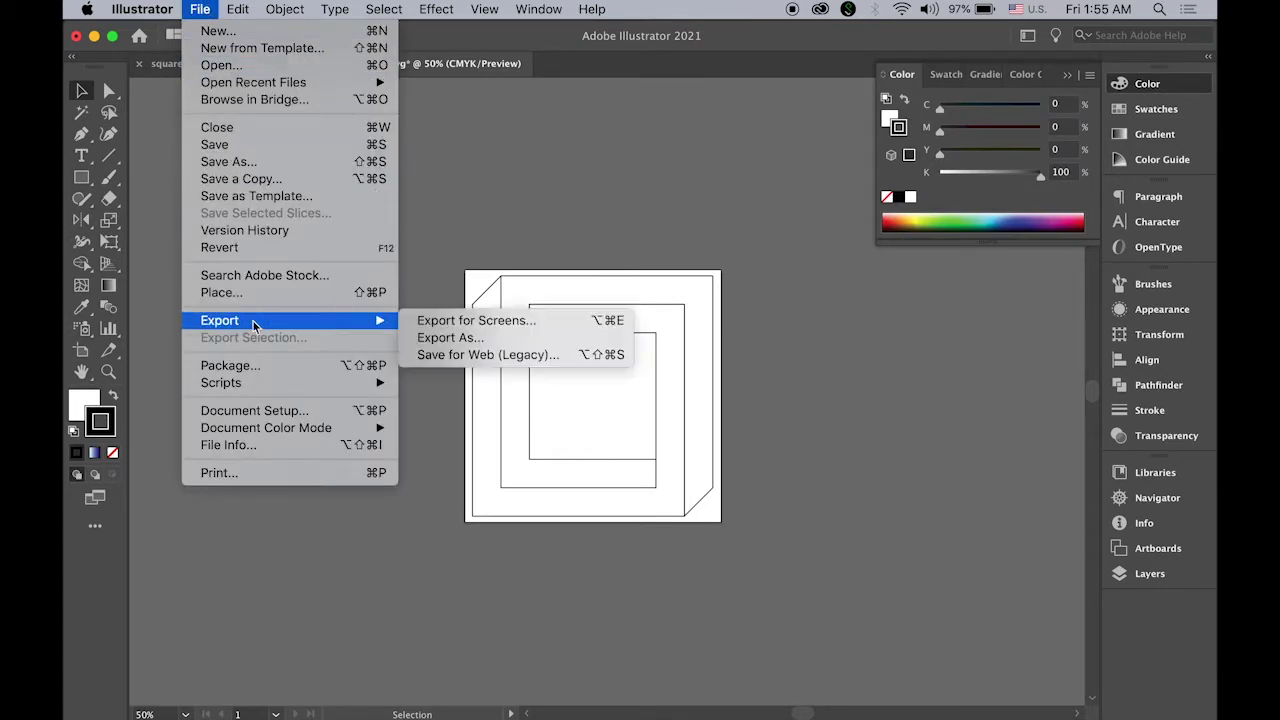
pyautogui.click(473, 356)
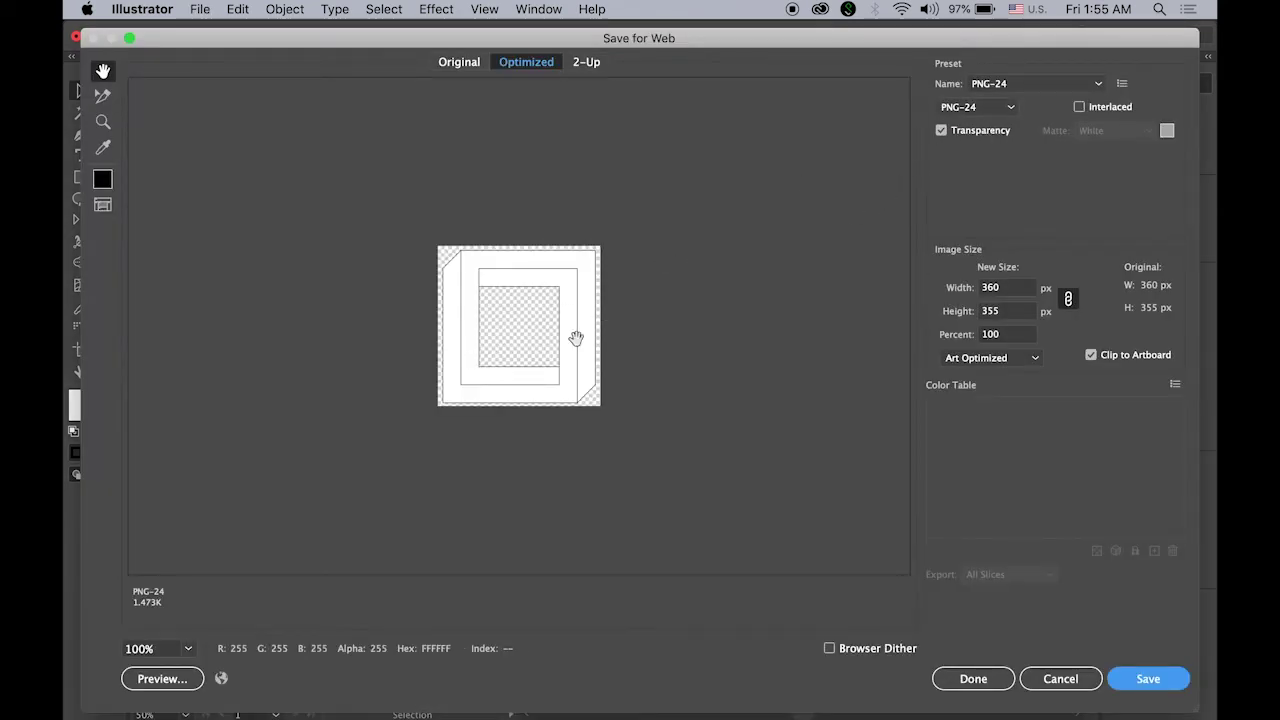
pyautogui.click(1060, 679)
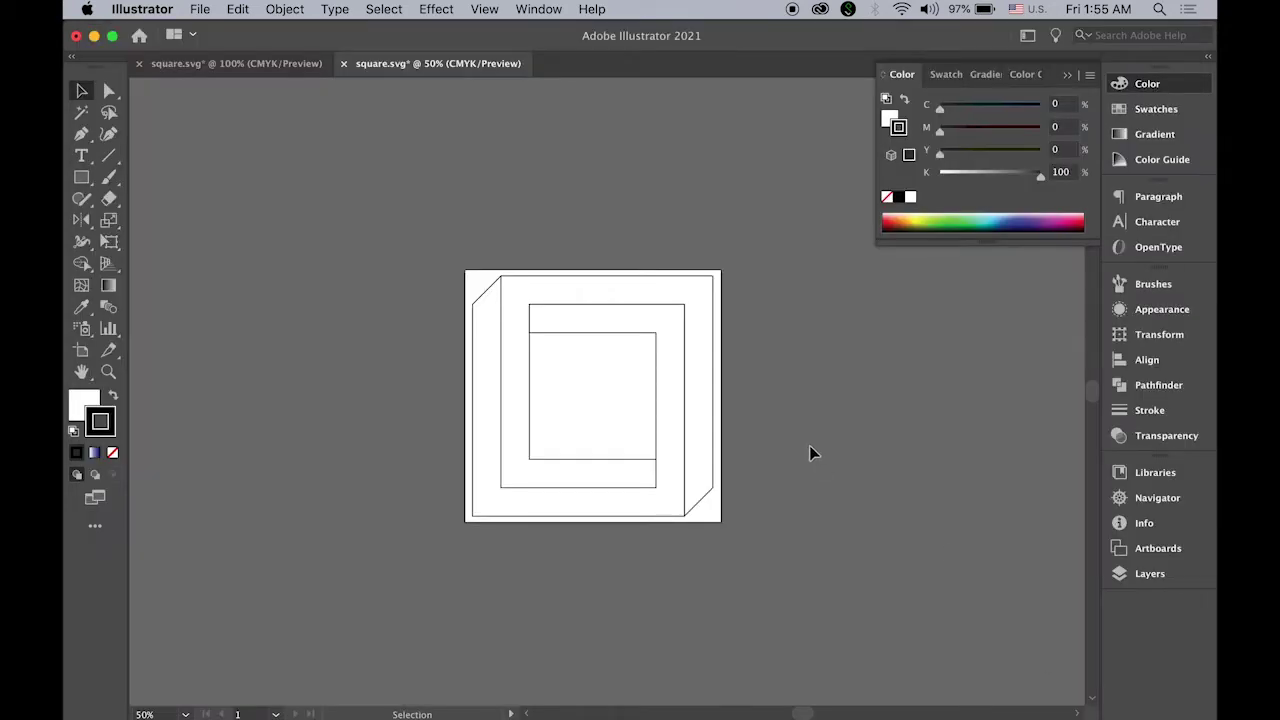
# Switch to Adobe Animate, create a 600 × 600 px HTML5 Canvas document, and enlarge the timeline area.
pyautogui.moveTo(400, 690)
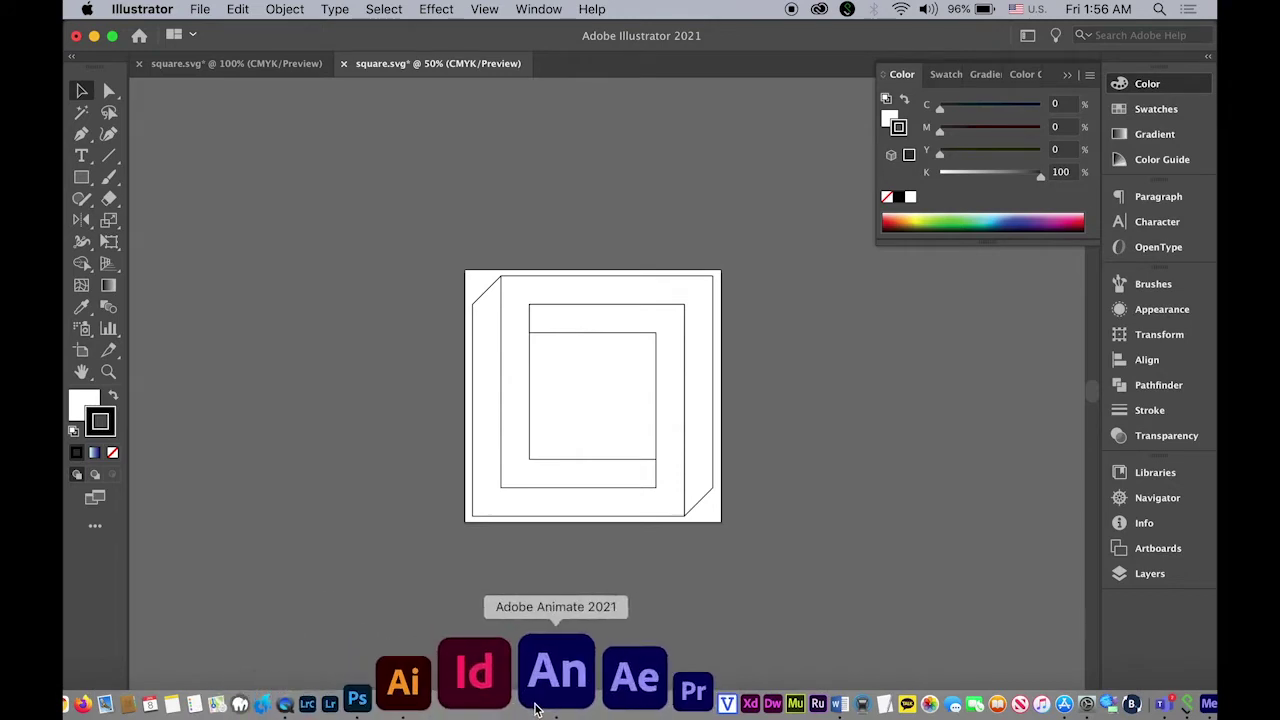
pyautogui.click(540, 700)
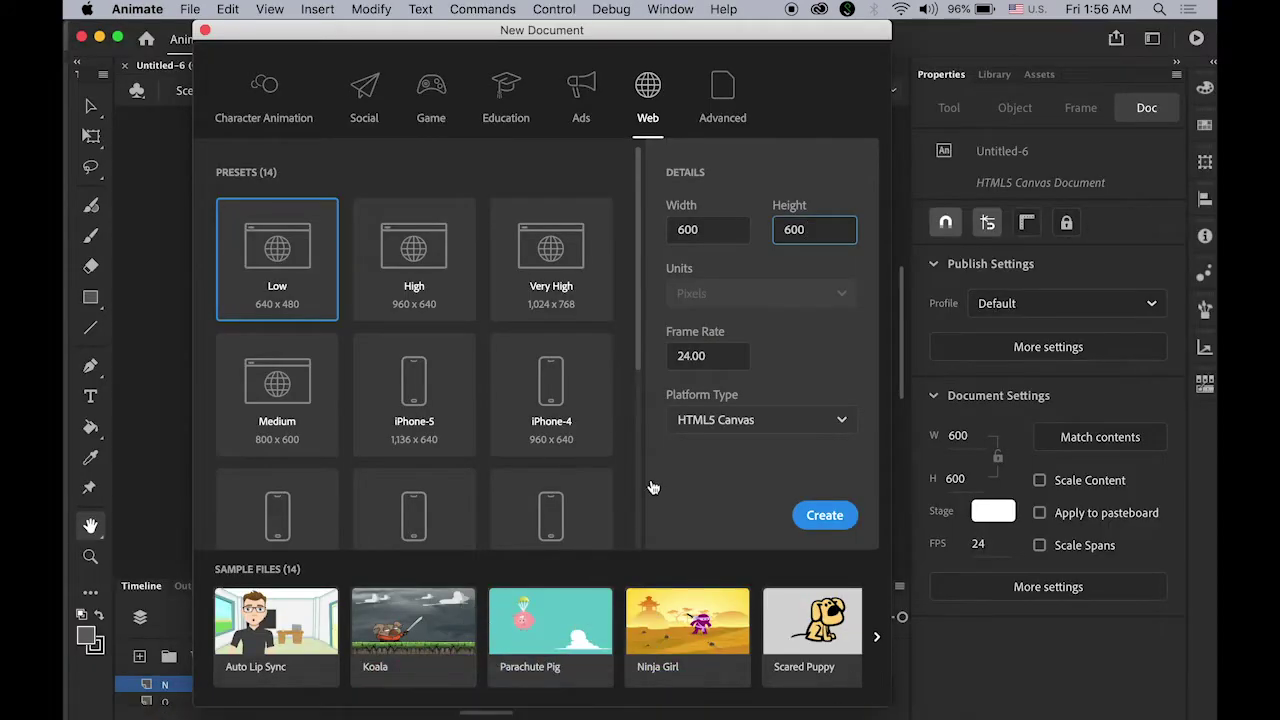
pyautogui.click(718, 231)
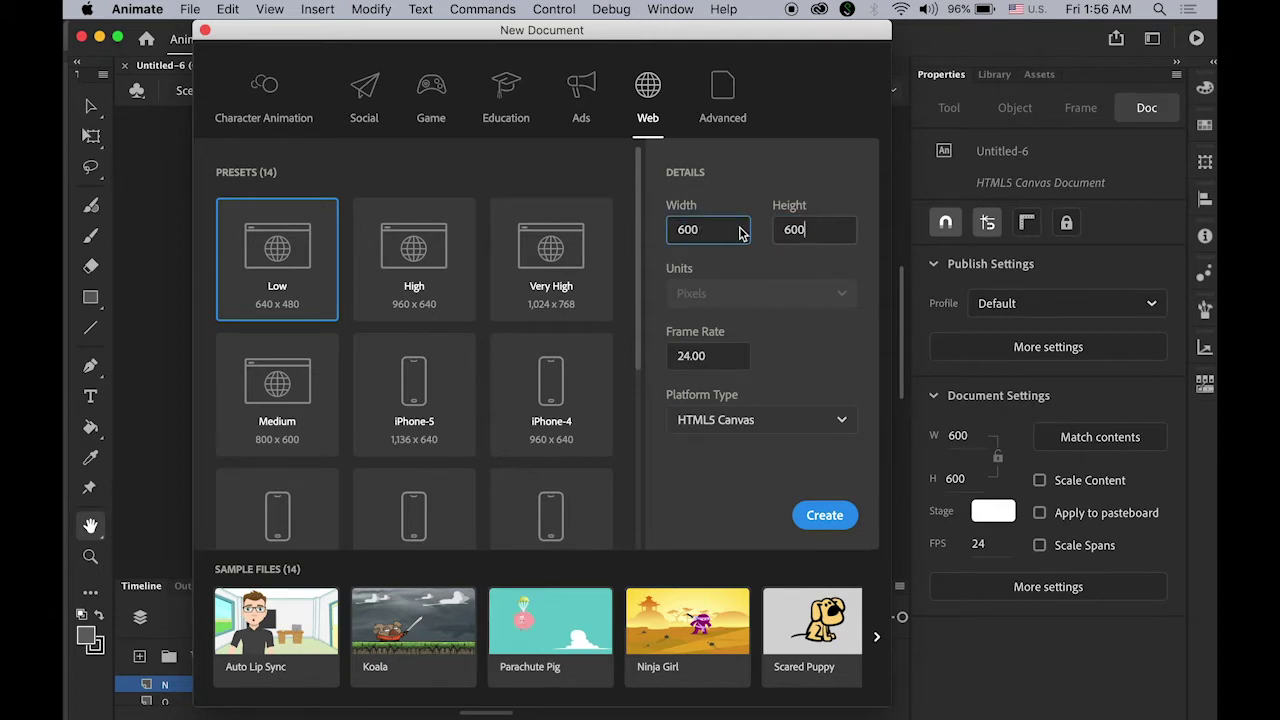
pyautogui.press('Tab')
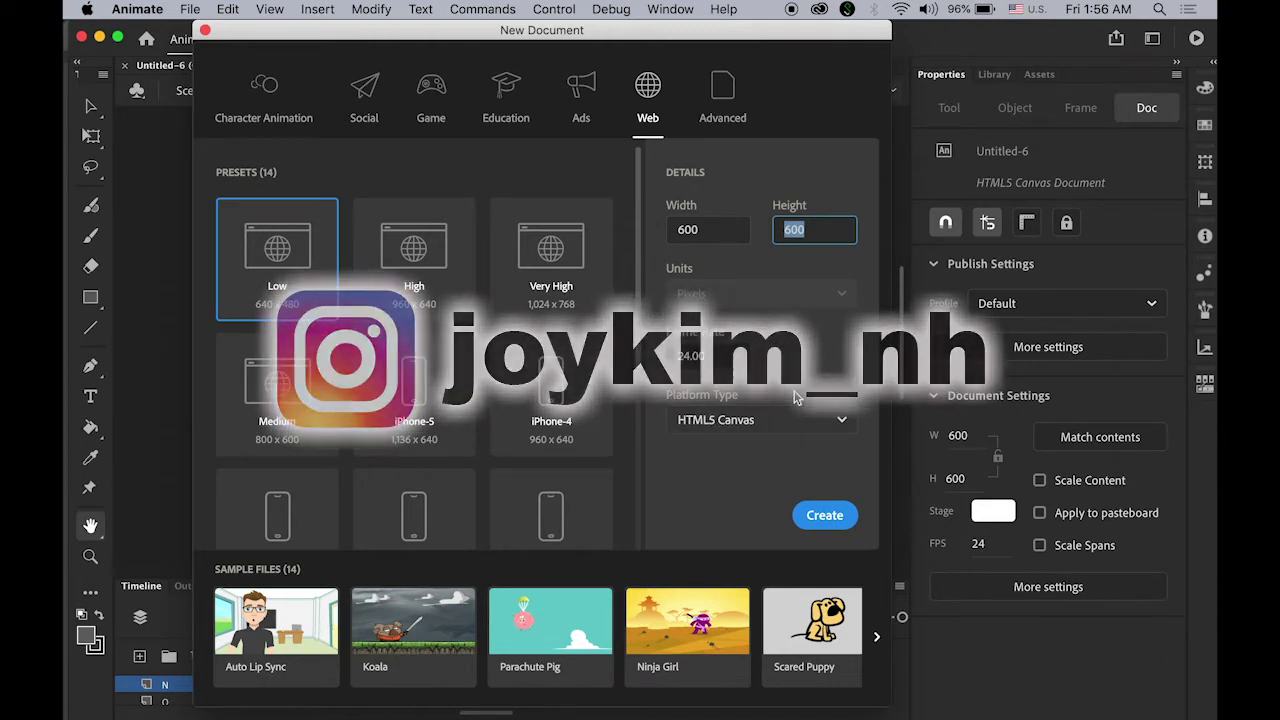
pyautogui.click(824, 515)
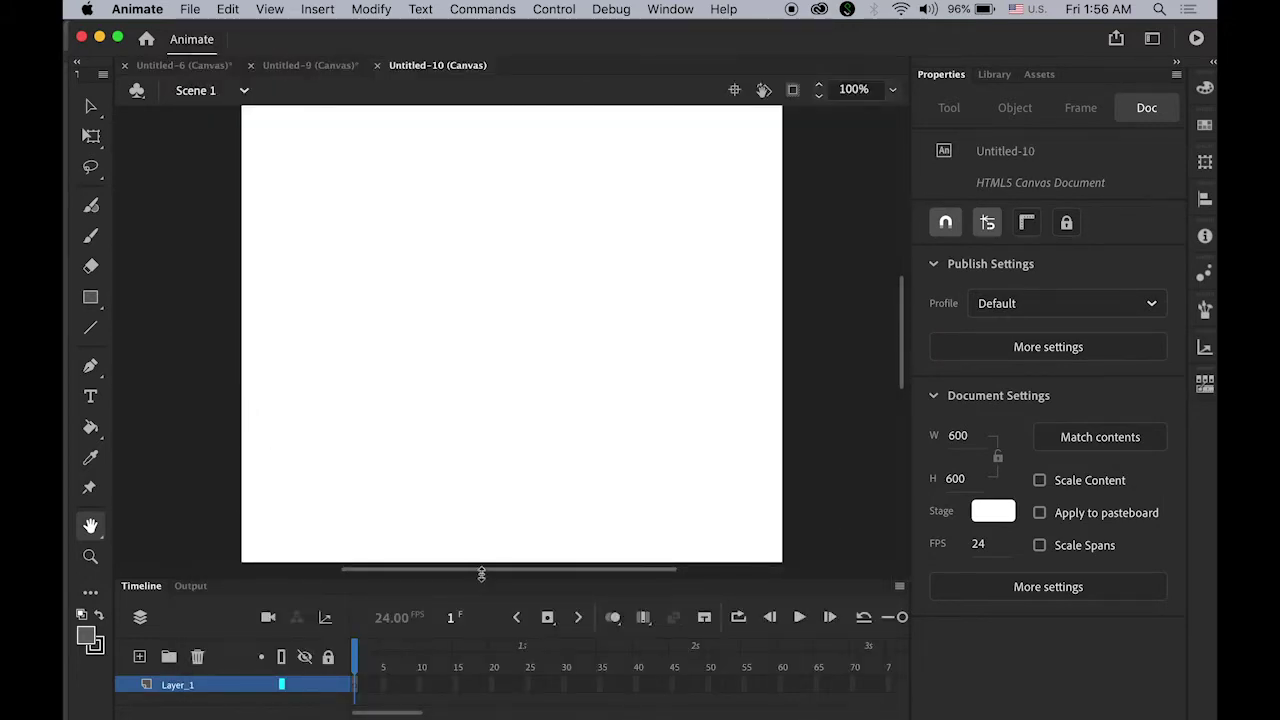
pyautogui.moveTo(481, 574); pyautogui.dragTo(489, 434)
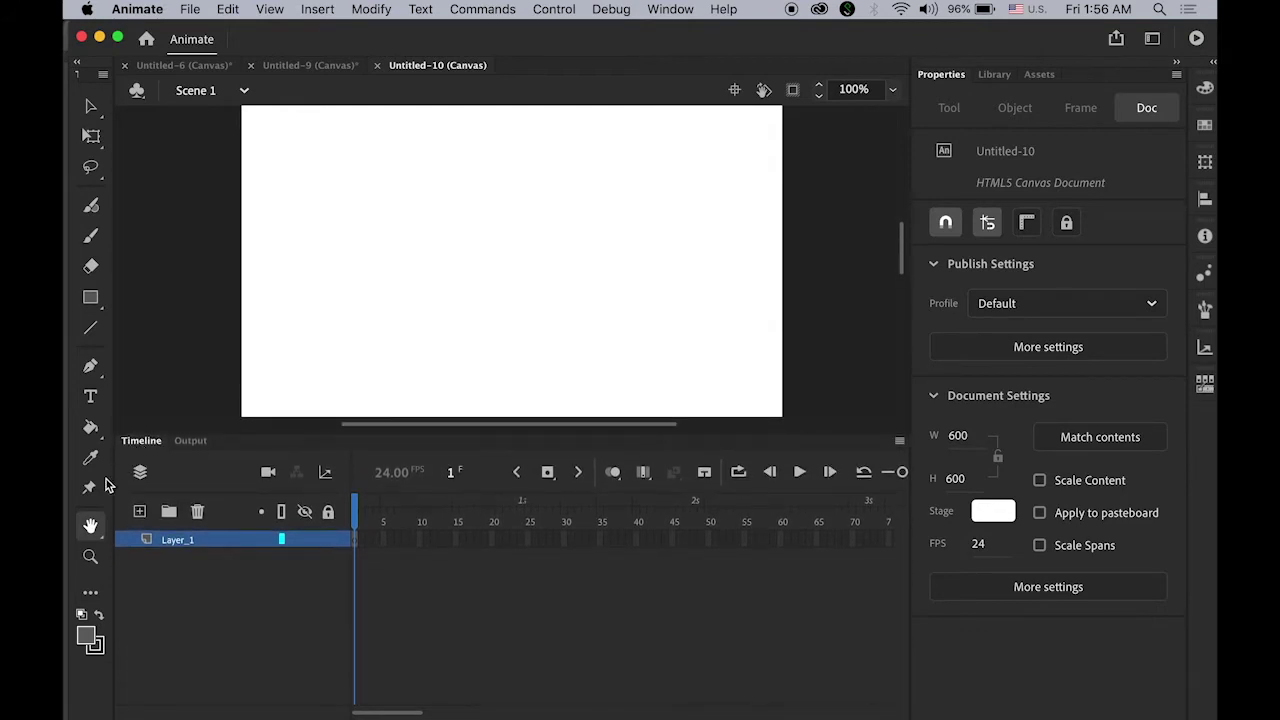
pyautogui.doubleClick(91, 530)
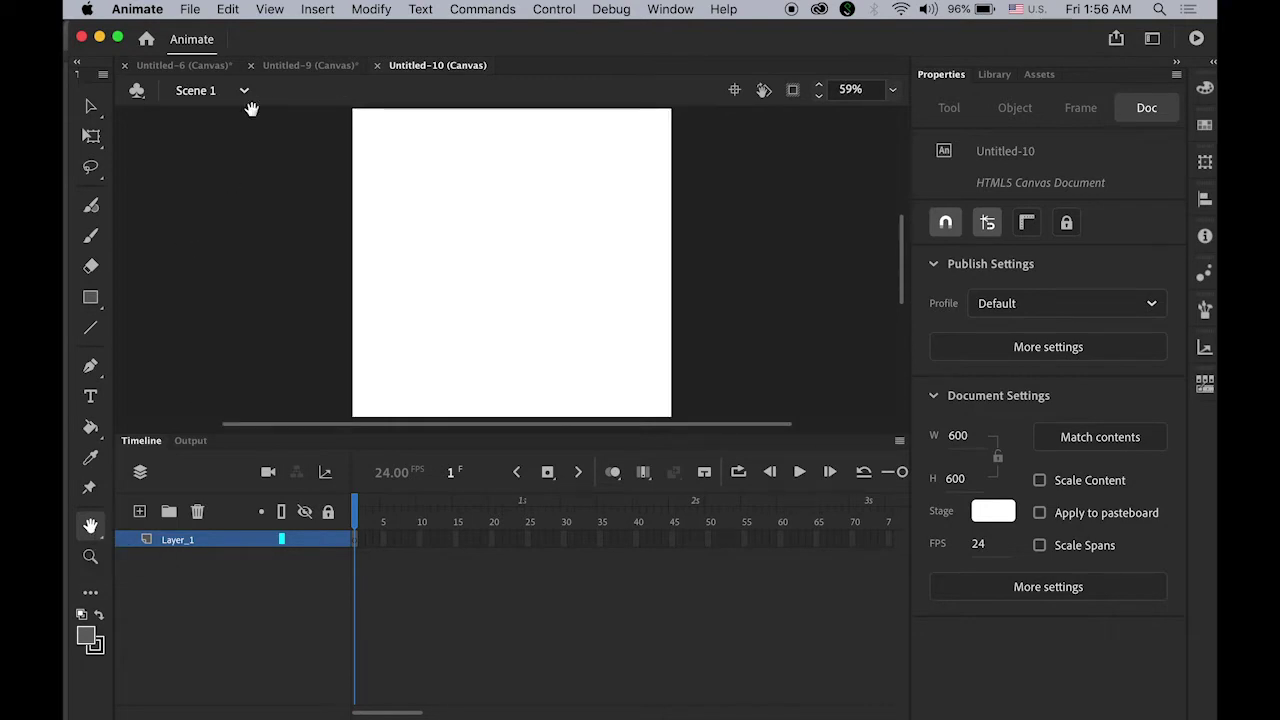
# Import square_line.png, square.png and square.svg into the library, with all SVG paths placed in the same layer and frame.
pyautogui.click(186, 8)
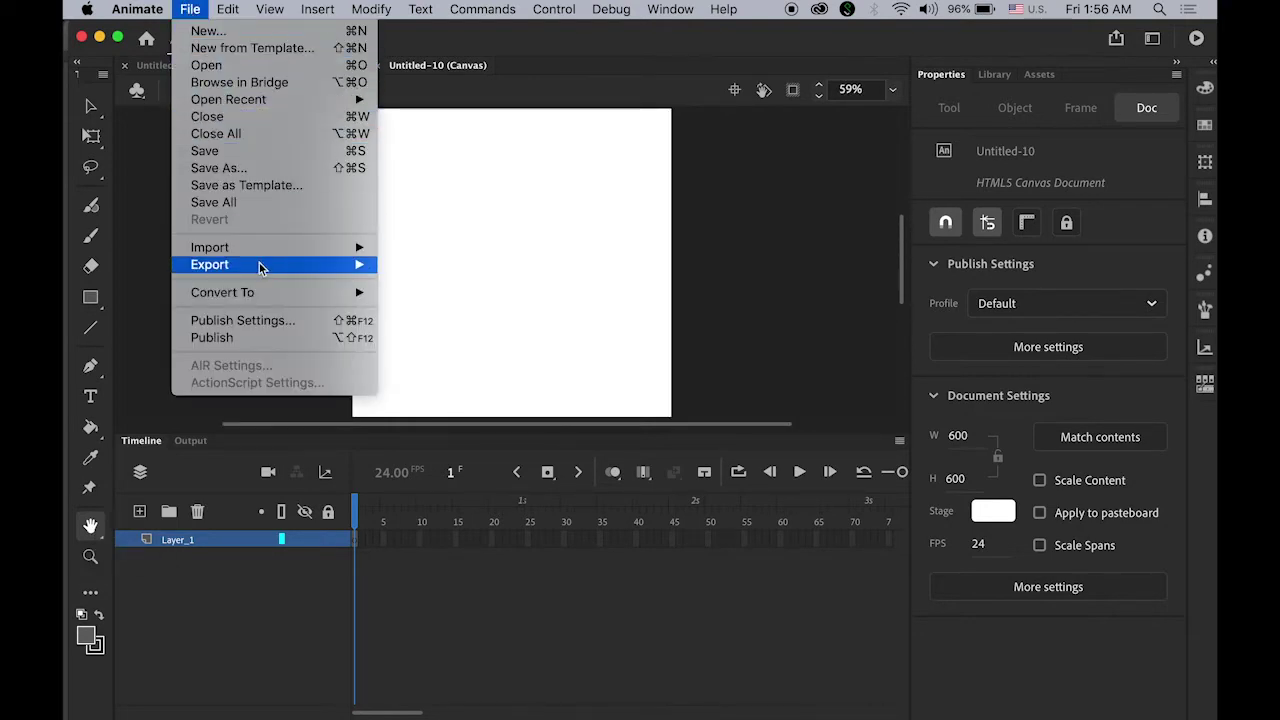
pyautogui.moveTo(264, 248)
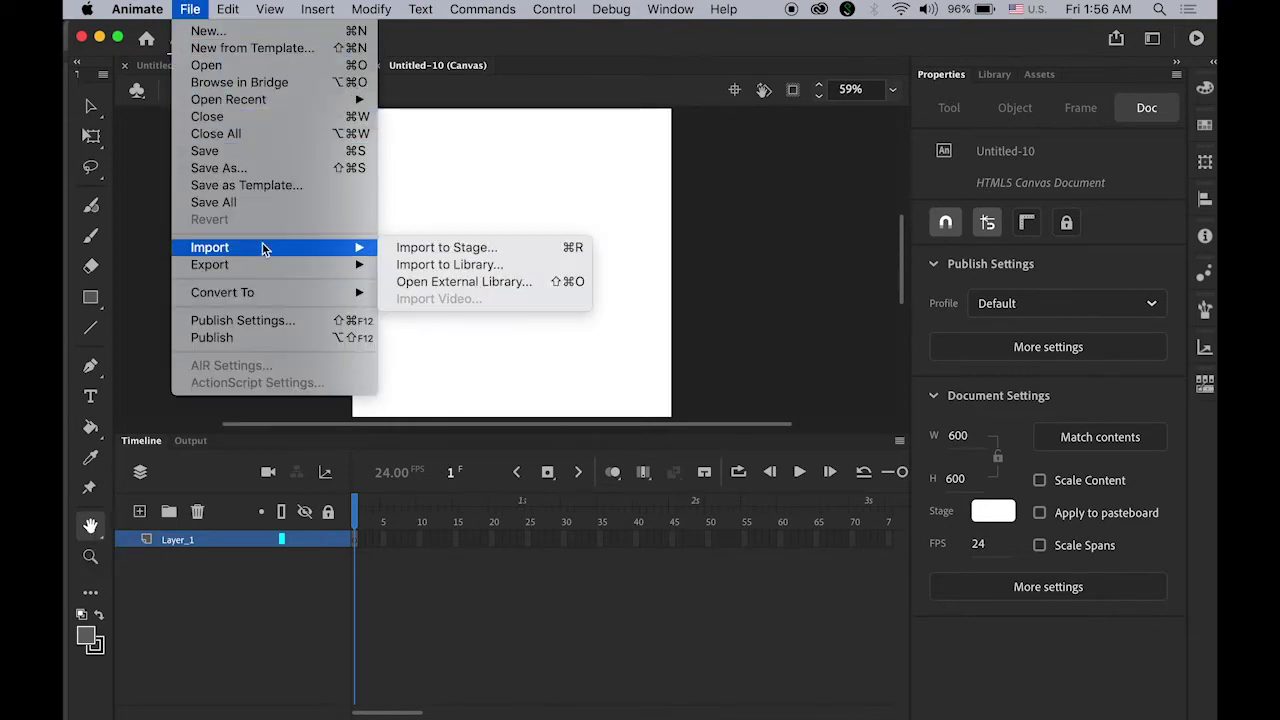
pyautogui.click(432, 266)
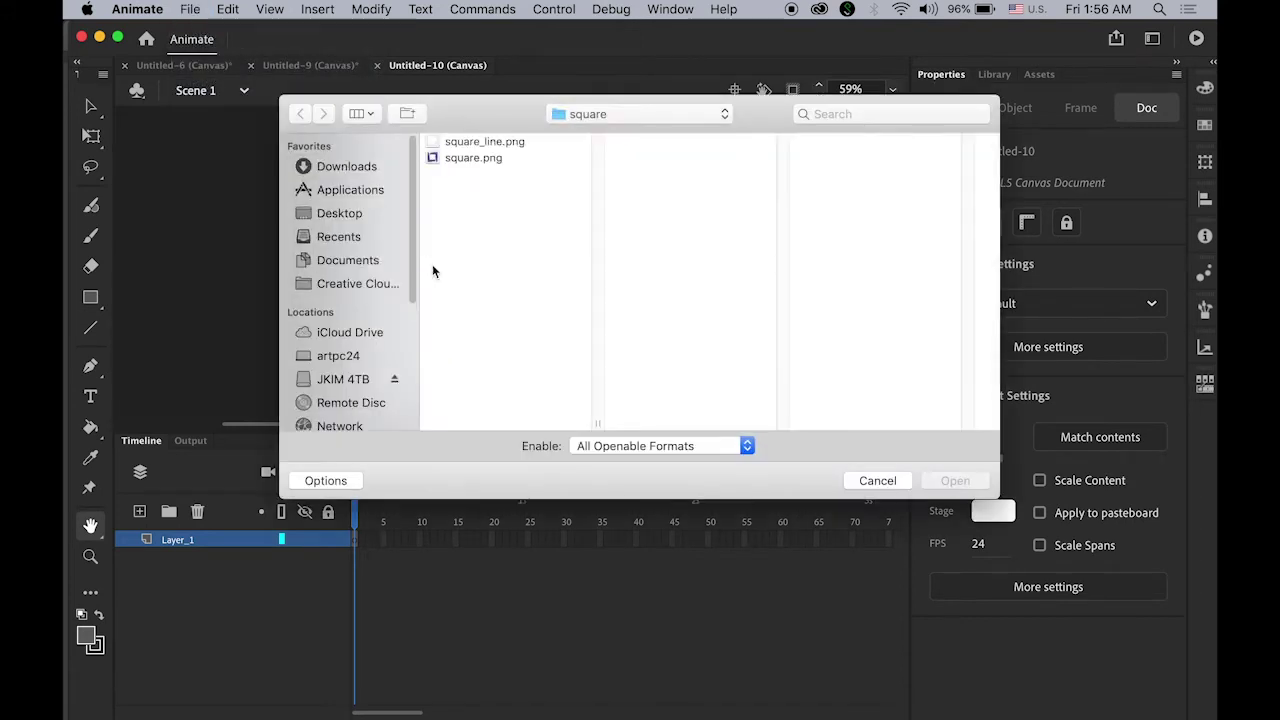
pyautogui.click(466, 158)
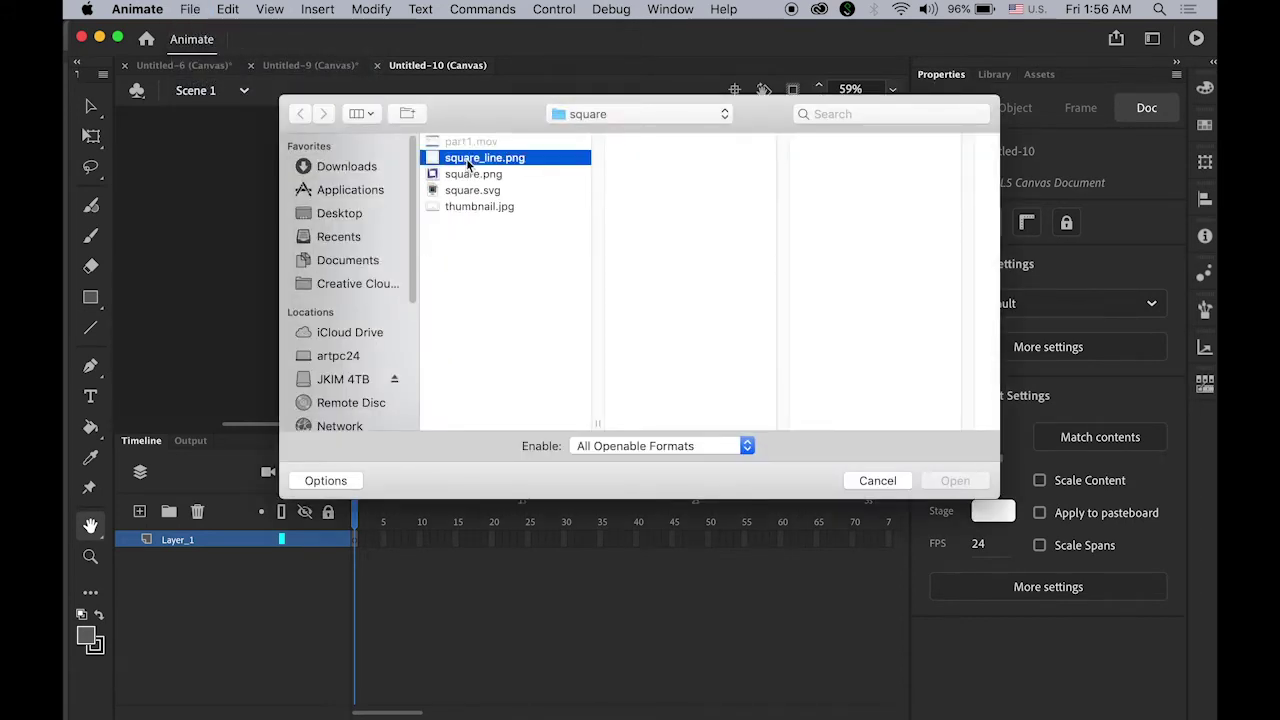
pyautogui.keyDown('shift'); pyautogui.click(477, 174); pyautogui.keyUp('shift')
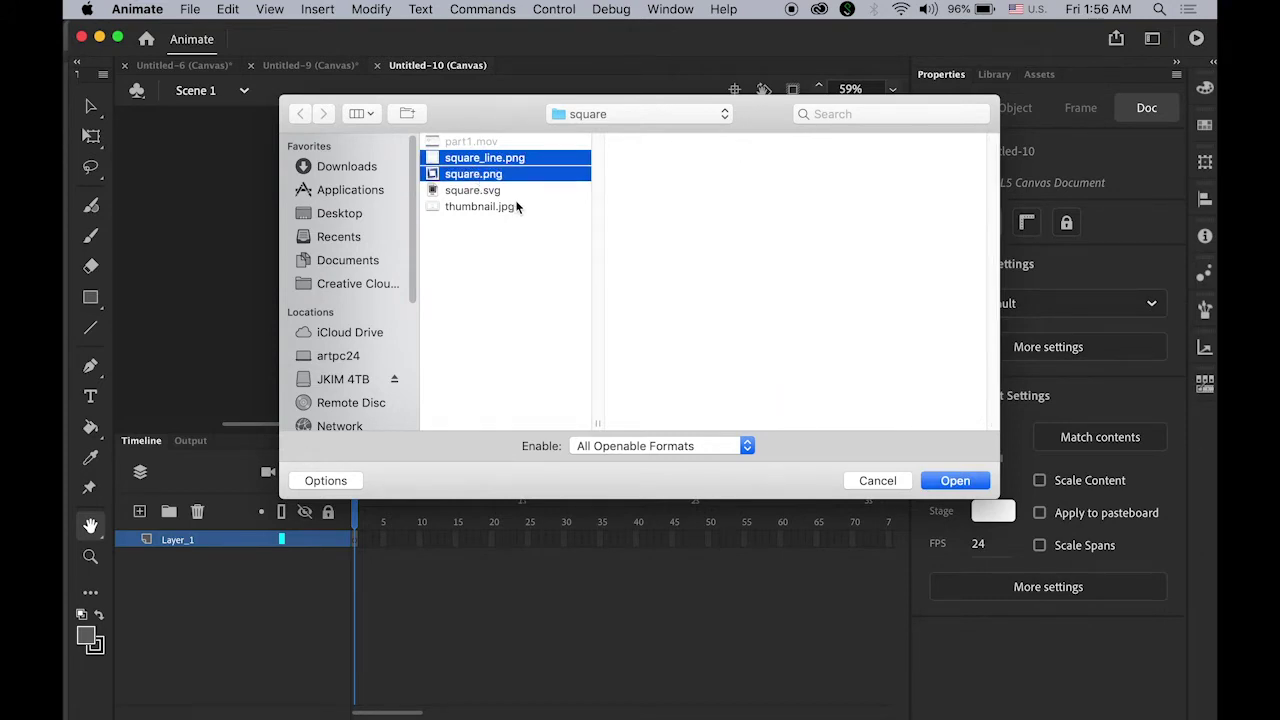
pyautogui.keyDown('shift'); pyautogui.click(481, 191); pyautogui.keyUp('shift')
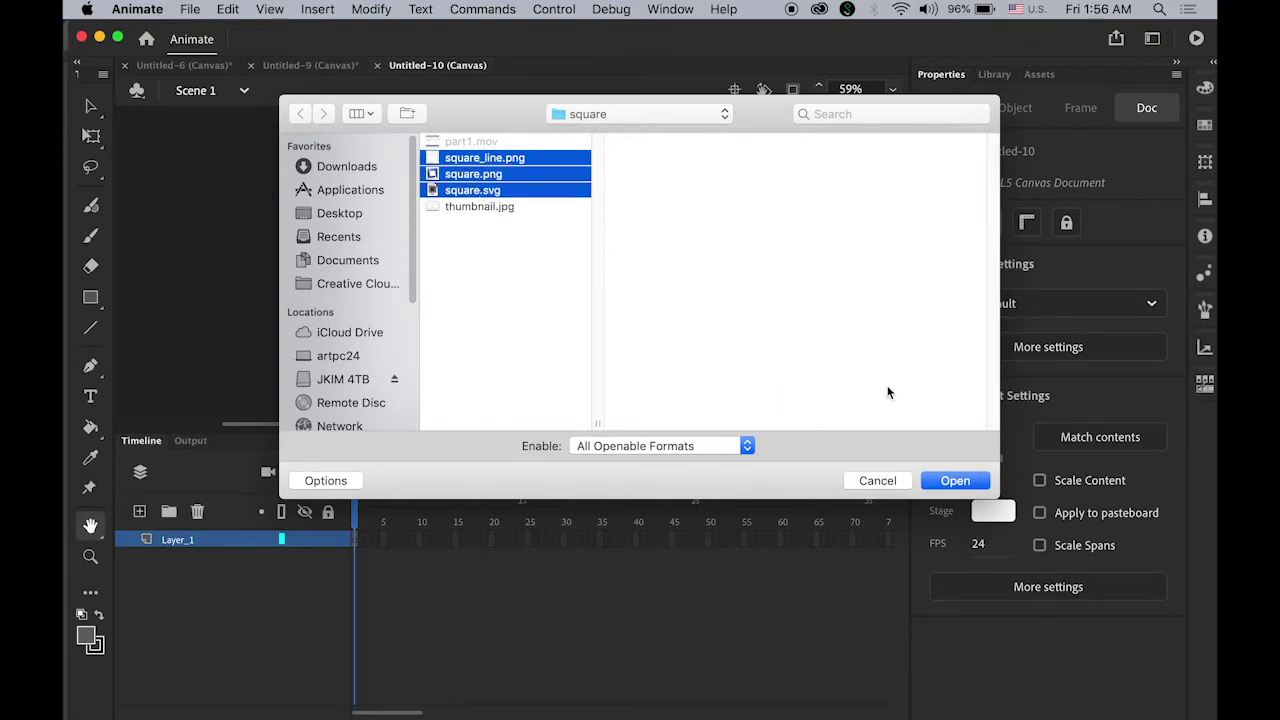
pyautogui.click(955, 481)
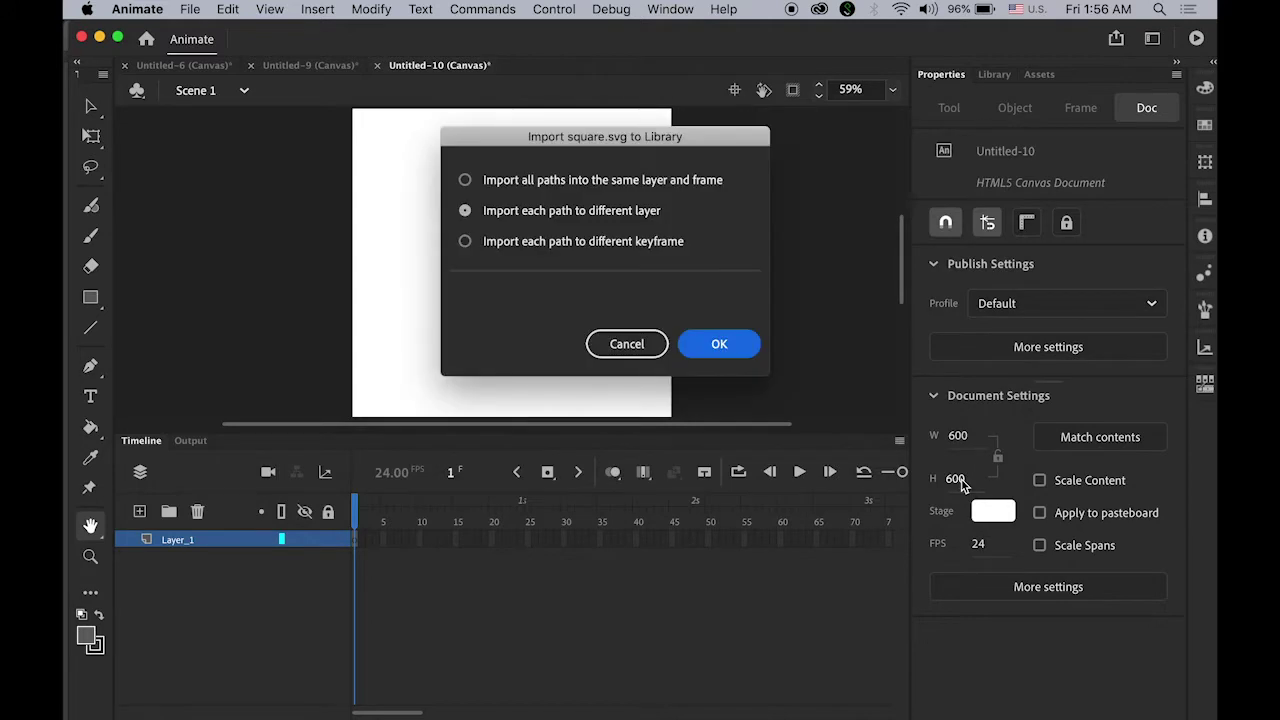
pyautogui.click(465, 180)
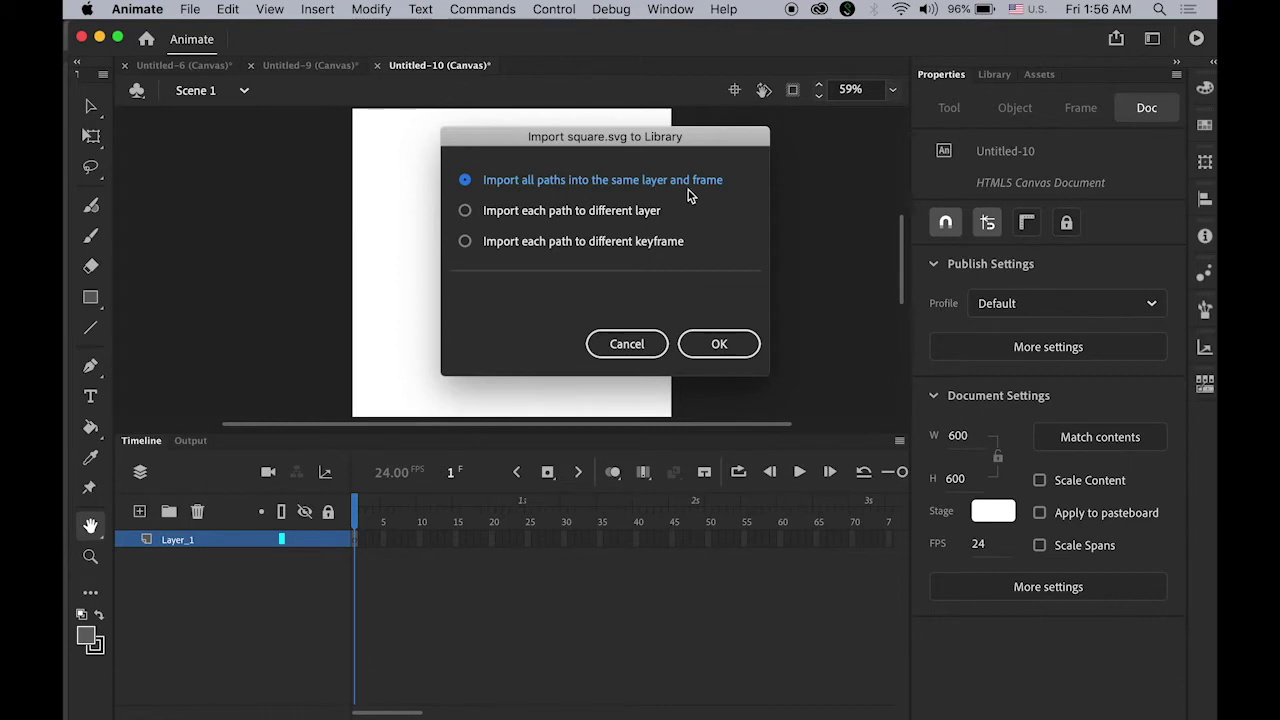
pyautogui.click(719, 344)
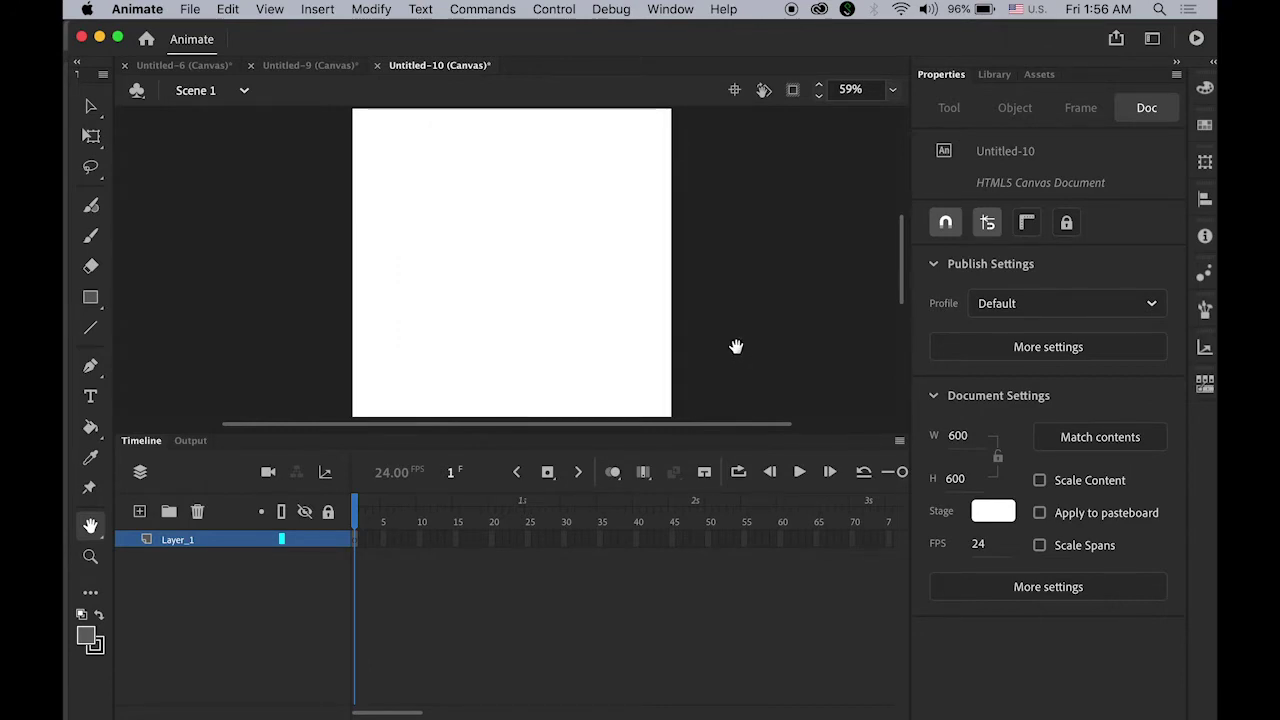
# Preview the imported square.svg, square.png and square_line.png assets in the library.
pyautogui.click(991, 77)
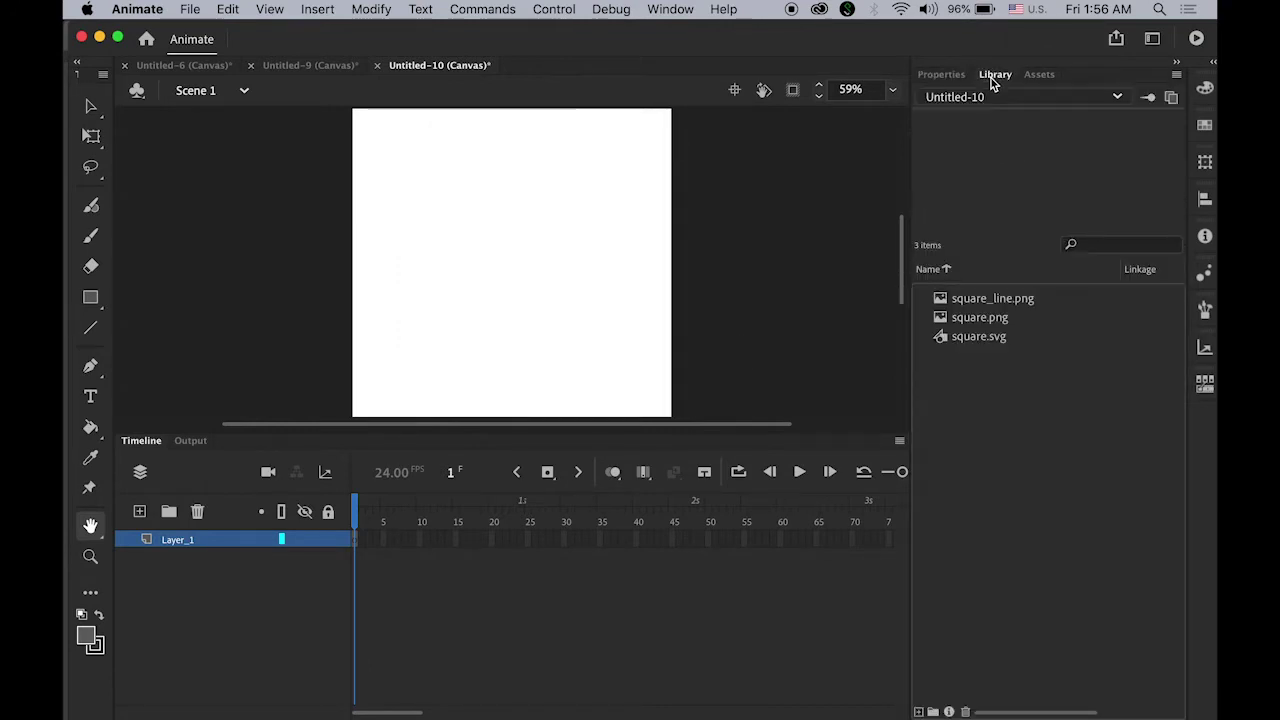
pyautogui.click(970, 338)
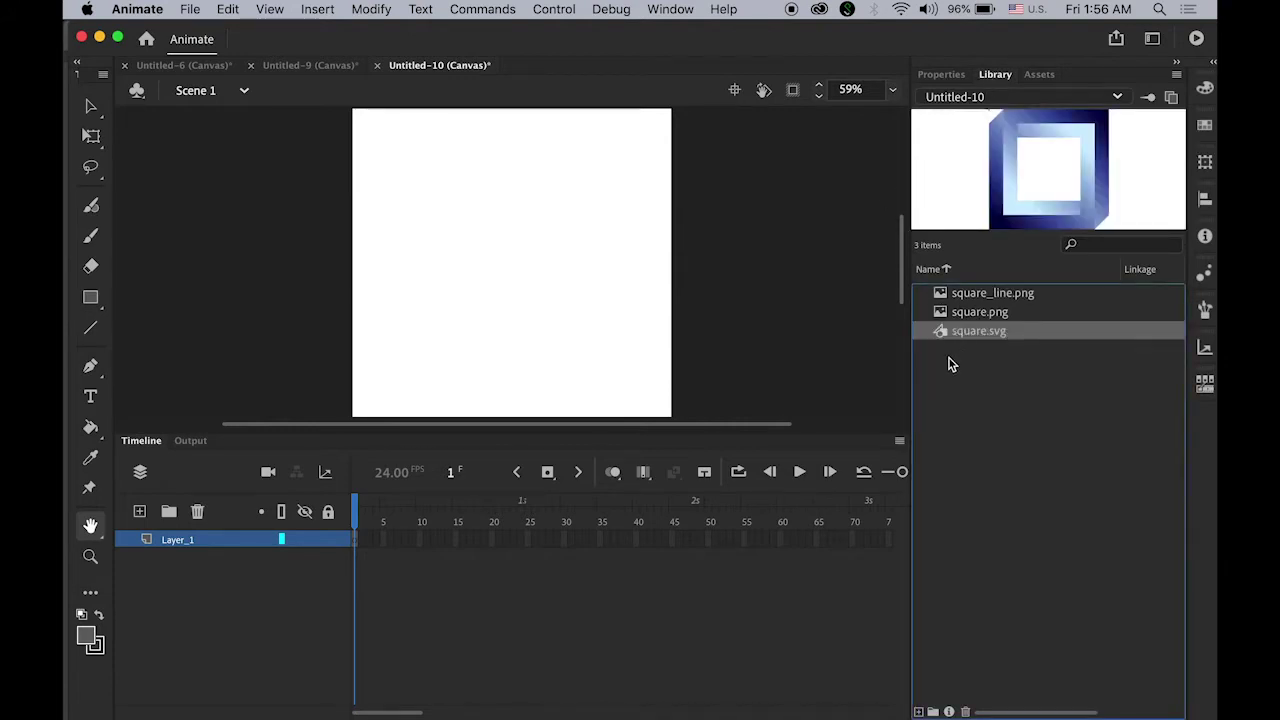
pyautogui.click(976, 316)
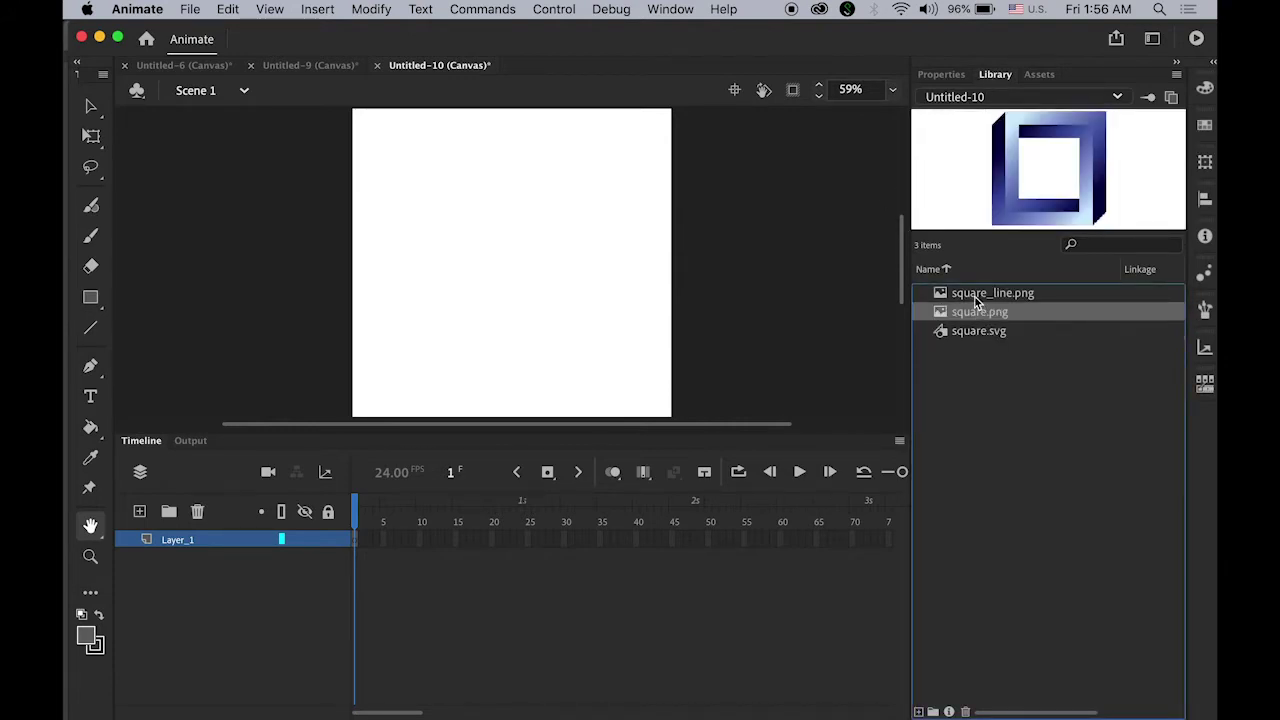
pyautogui.click(977, 296)
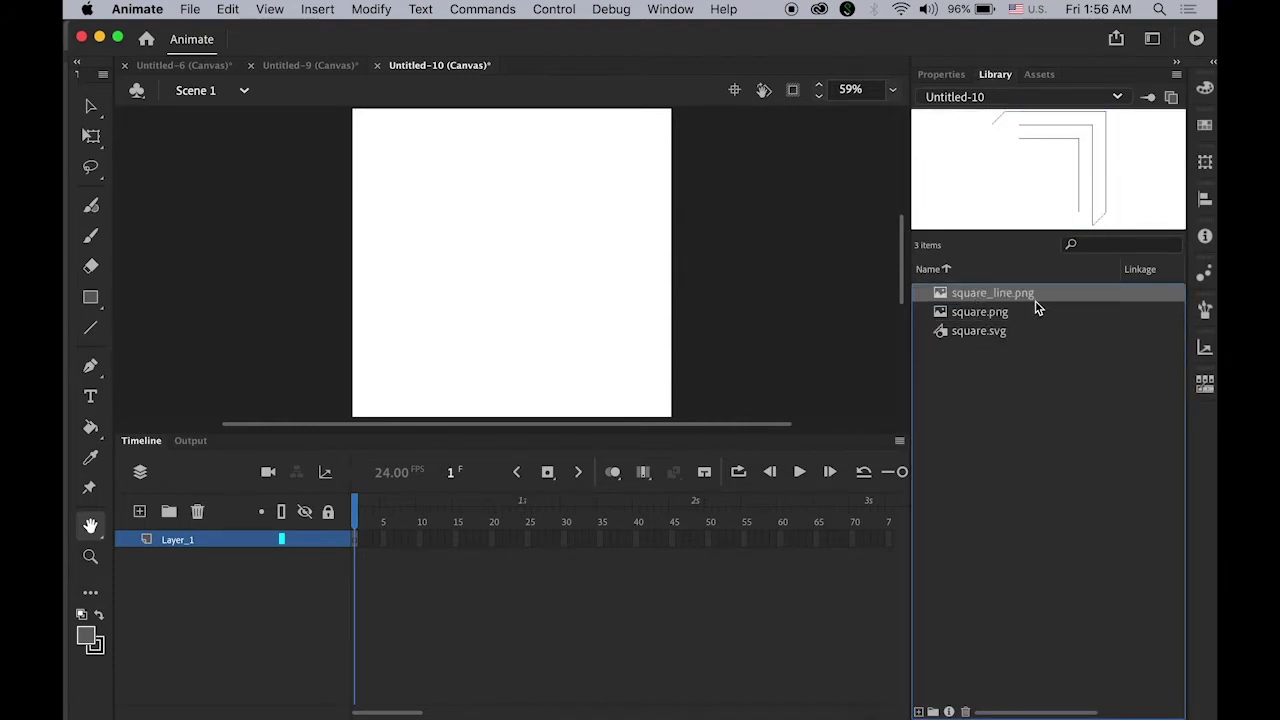
# Place square.svg from the library on the stage and centre it horizontally relative to the stage.
pyautogui.click(958, 337)
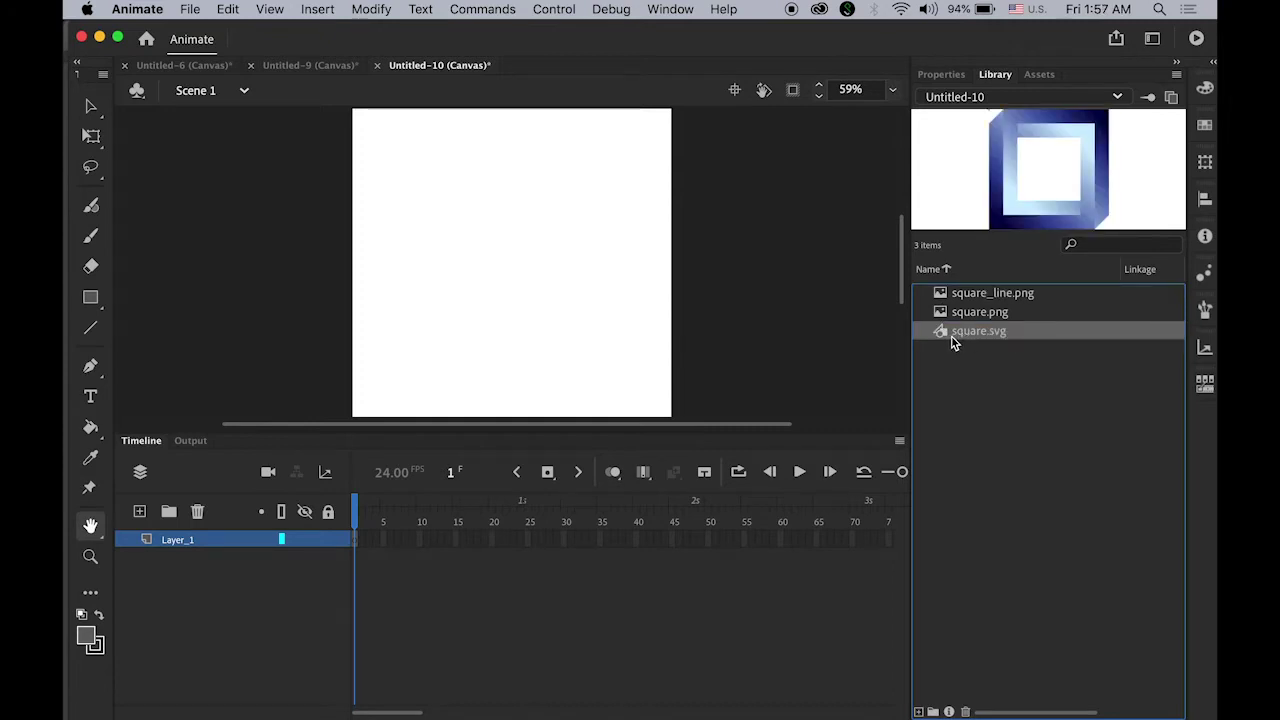
pyautogui.moveTo(948, 340); pyautogui.dragTo(511, 280)
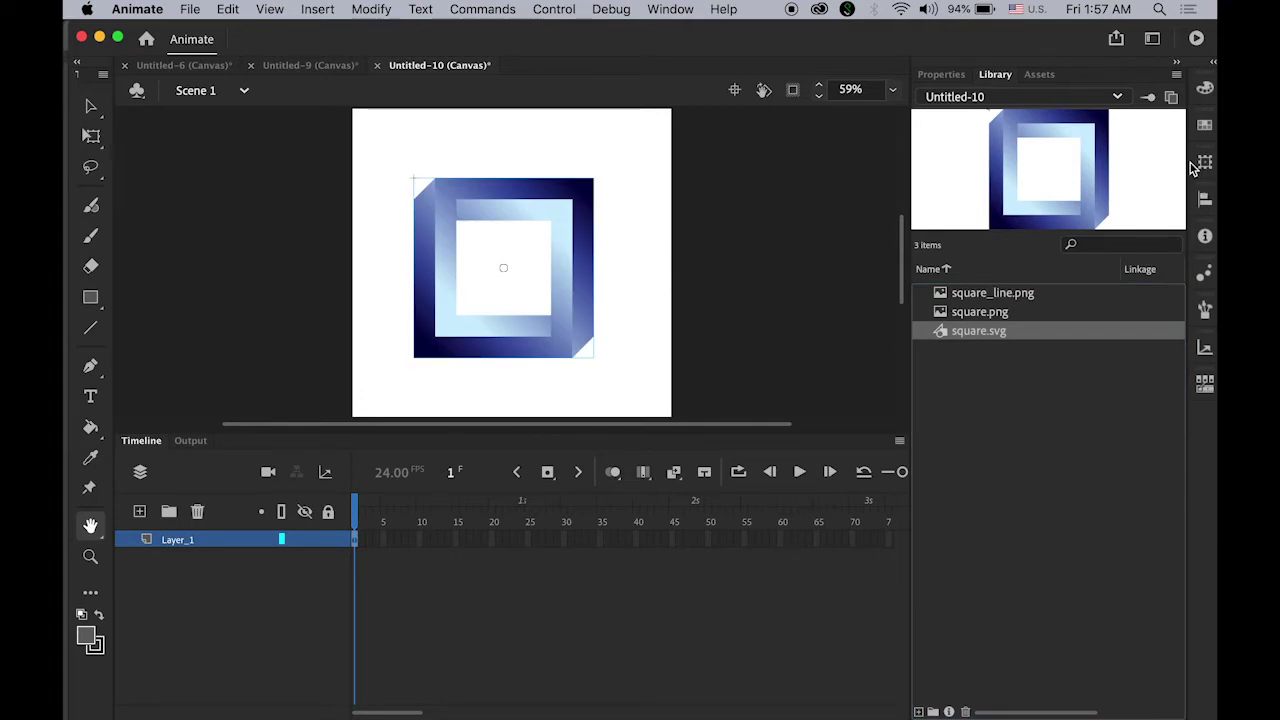
pyautogui.click(1206, 201)
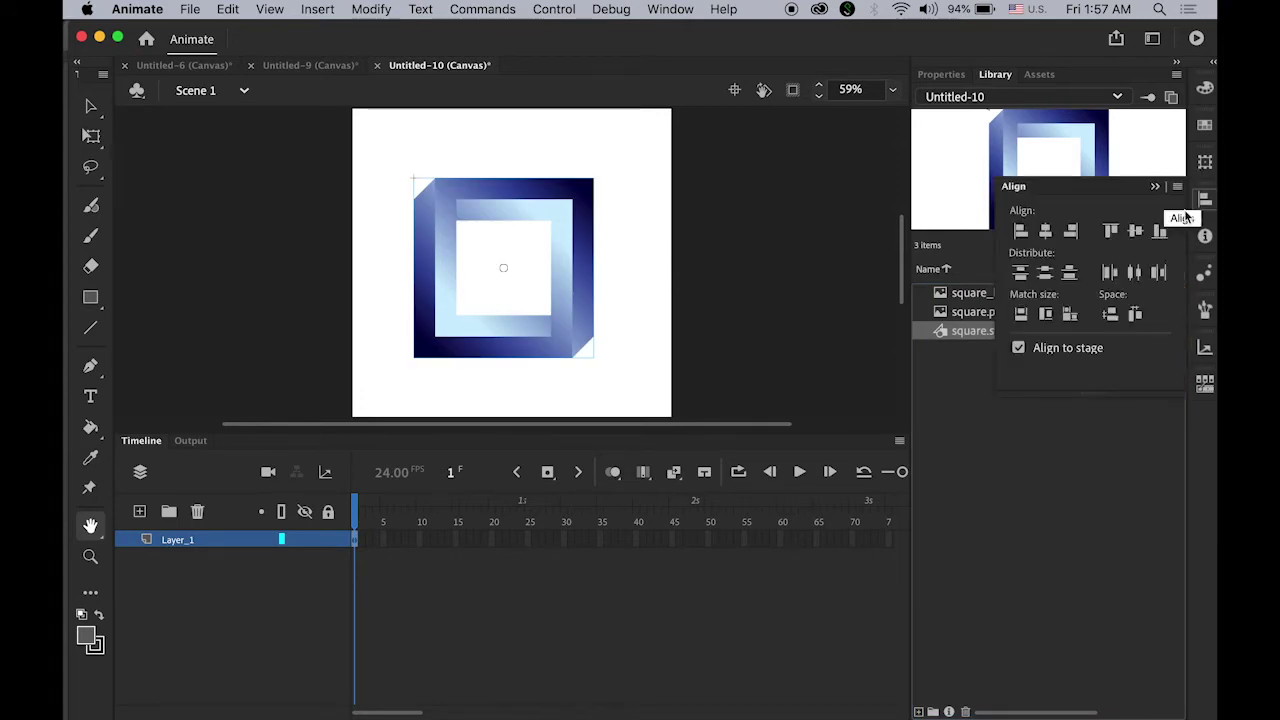
pyautogui.click(666, 9)
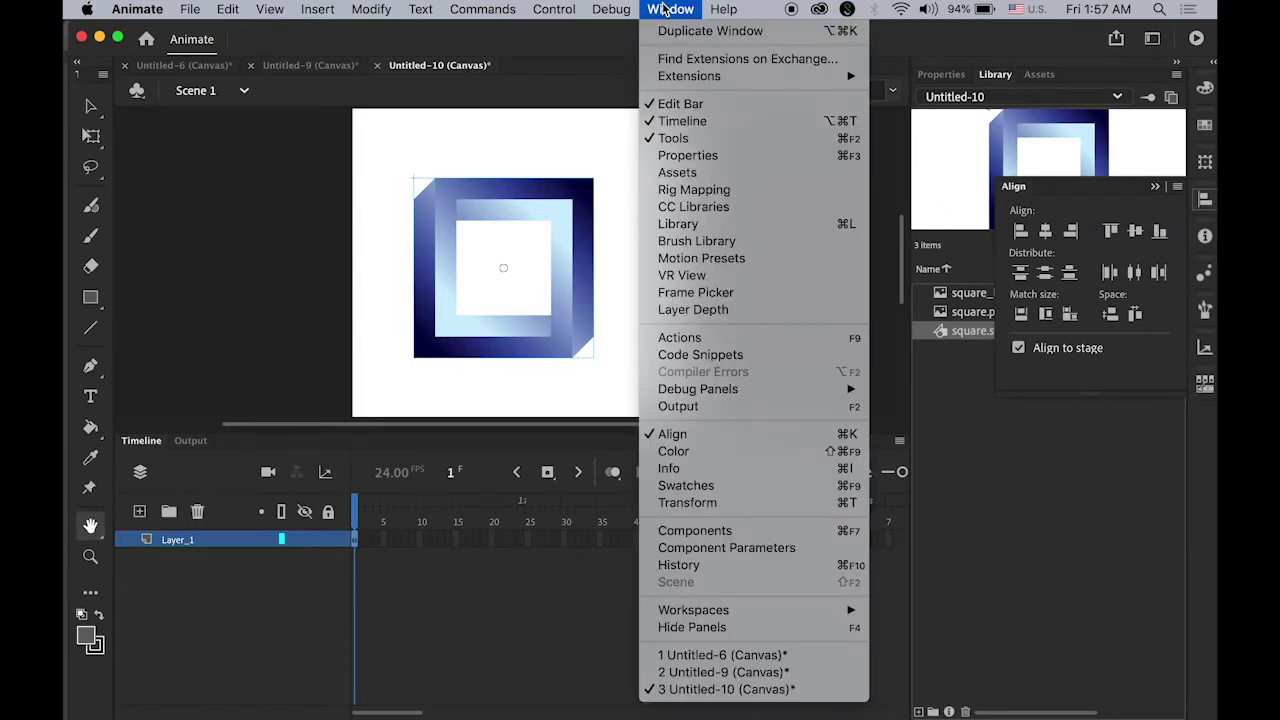
pyautogui.click(1130, 440)
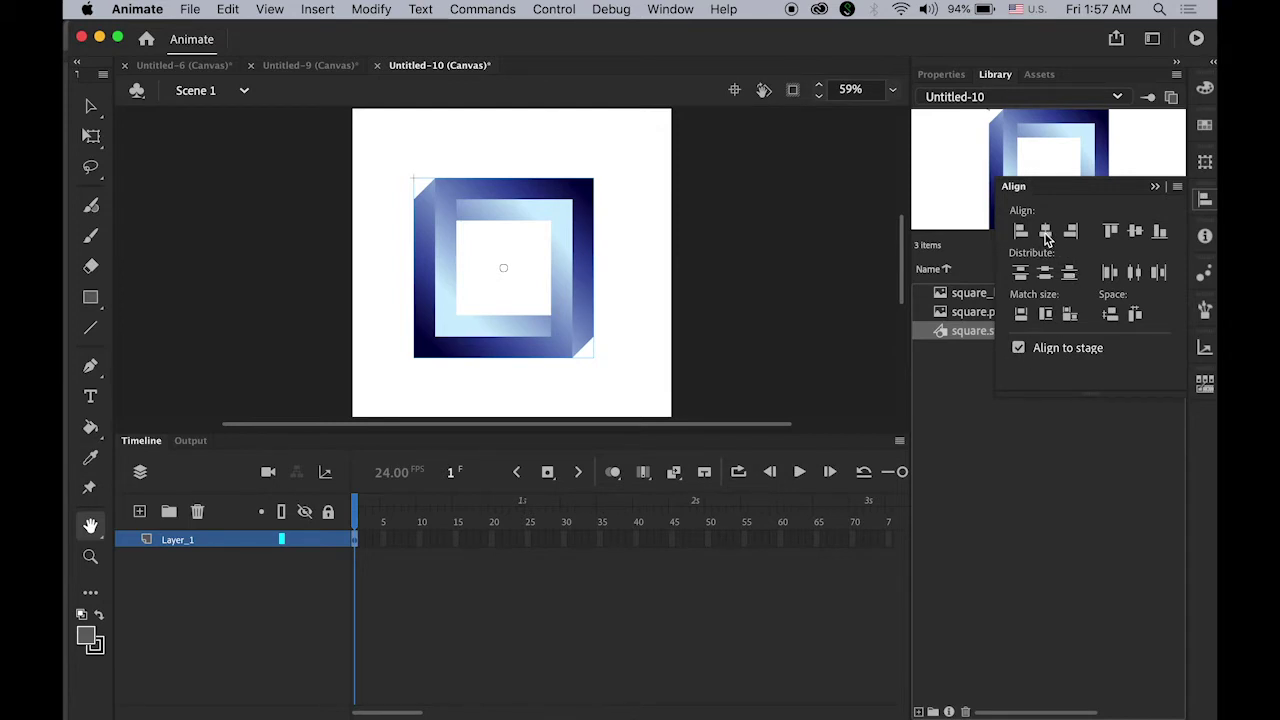
pyautogui.click(1046, 232)
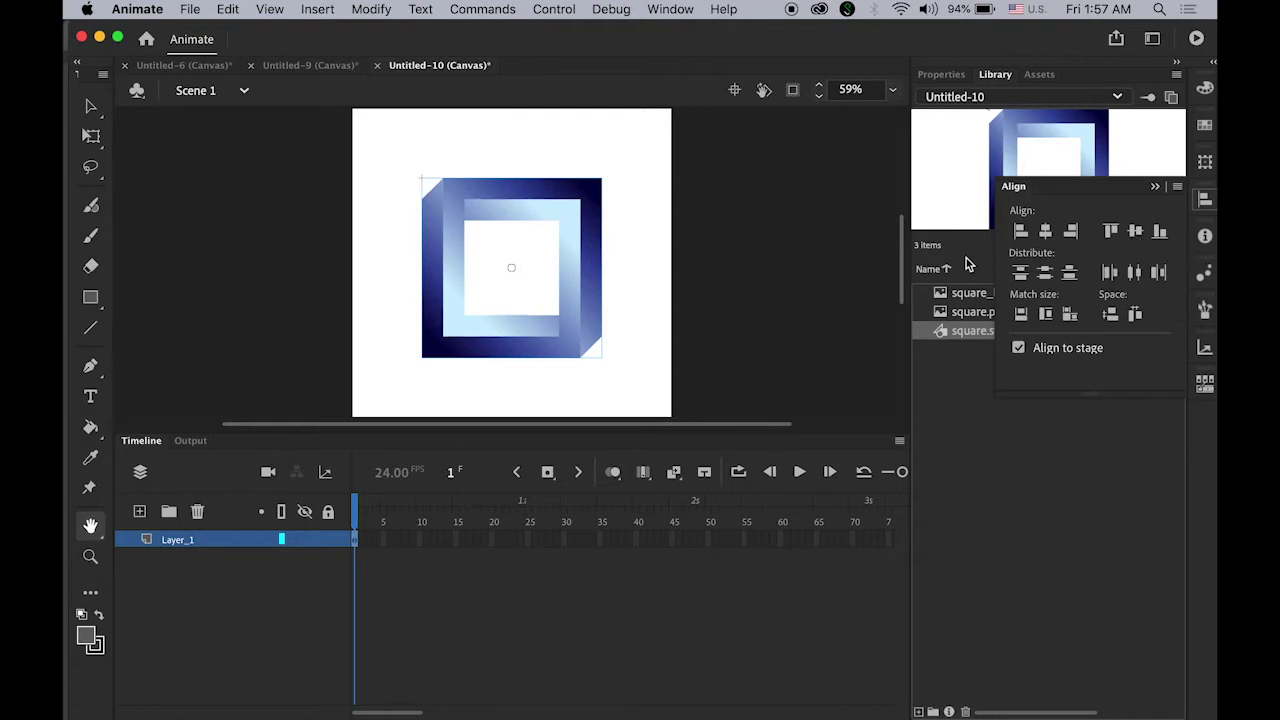
# Break apart the placed square artwork three times, down to editable raw shapes.
pyautogui.click(90, 108)
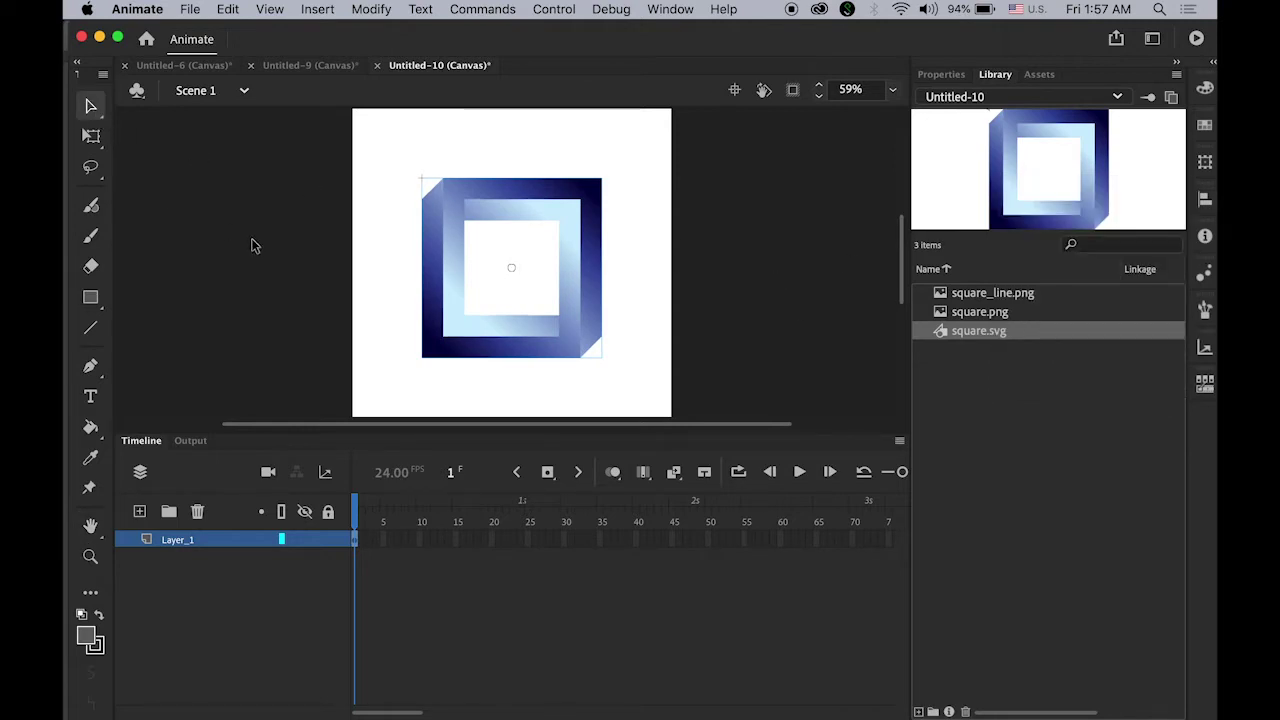
pyautogui.click(402, 243)
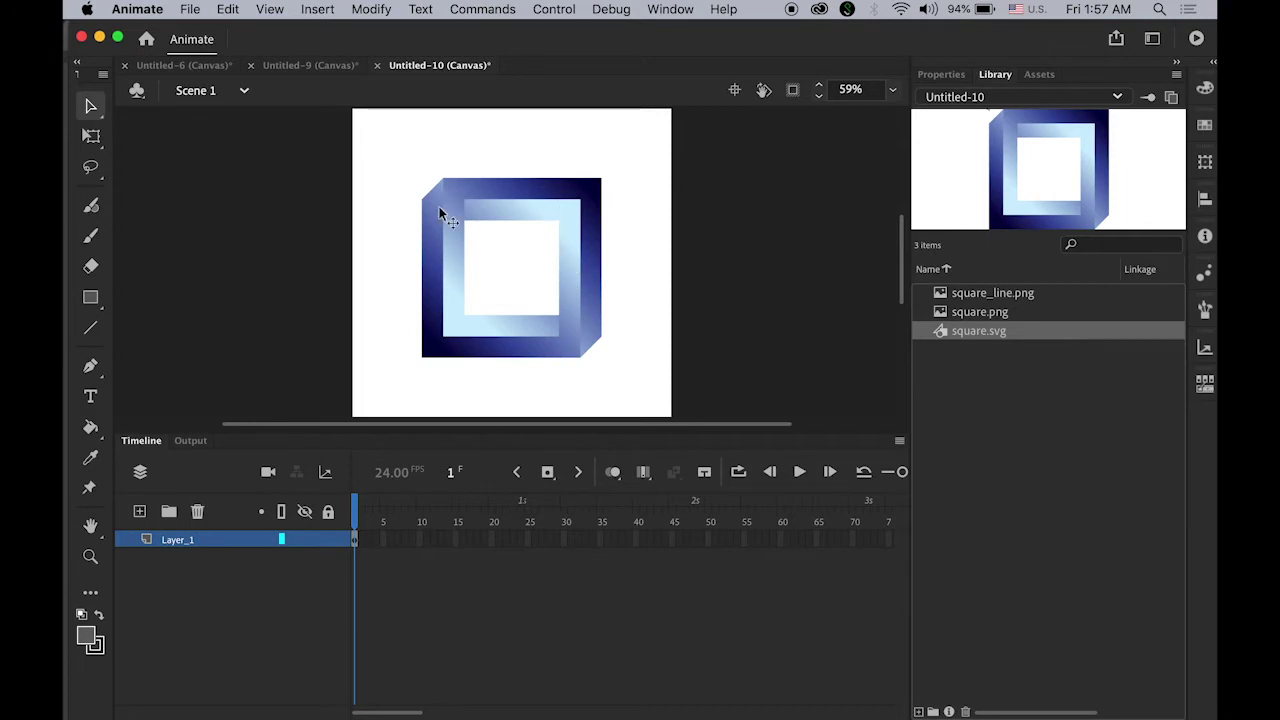
pyautogui.click(447, 315)
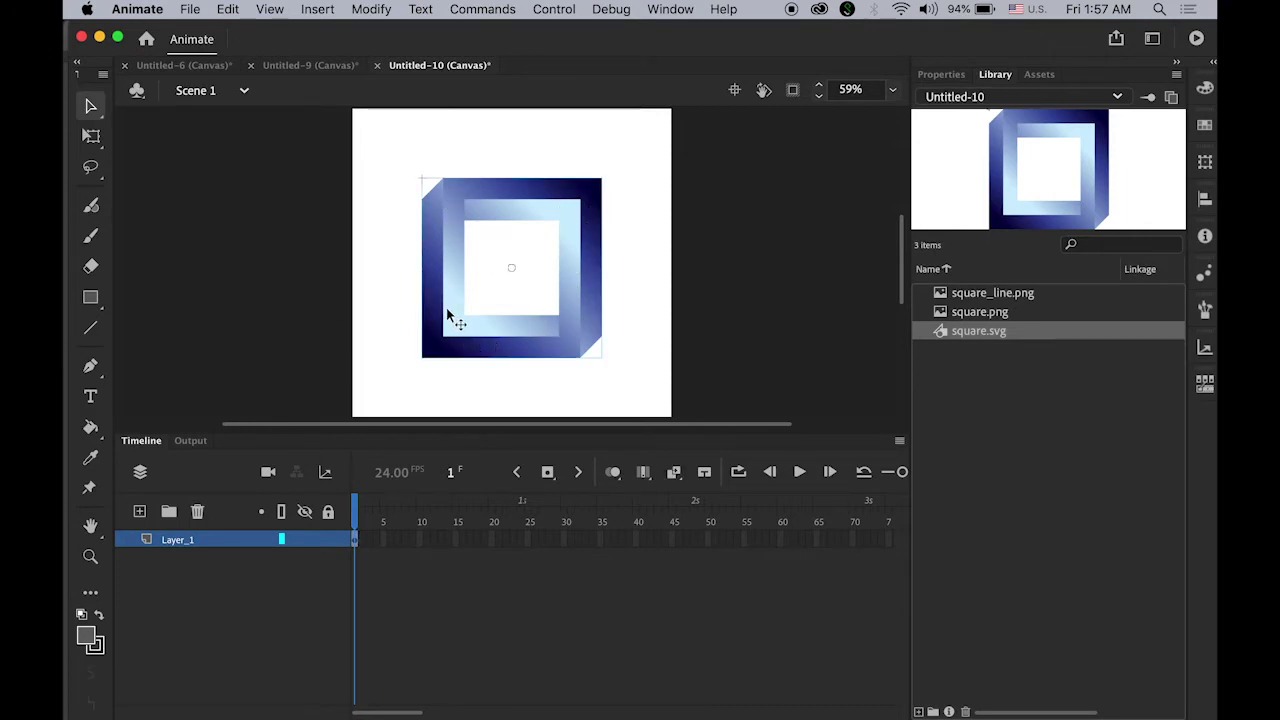
pyautogui.click(370, 10)
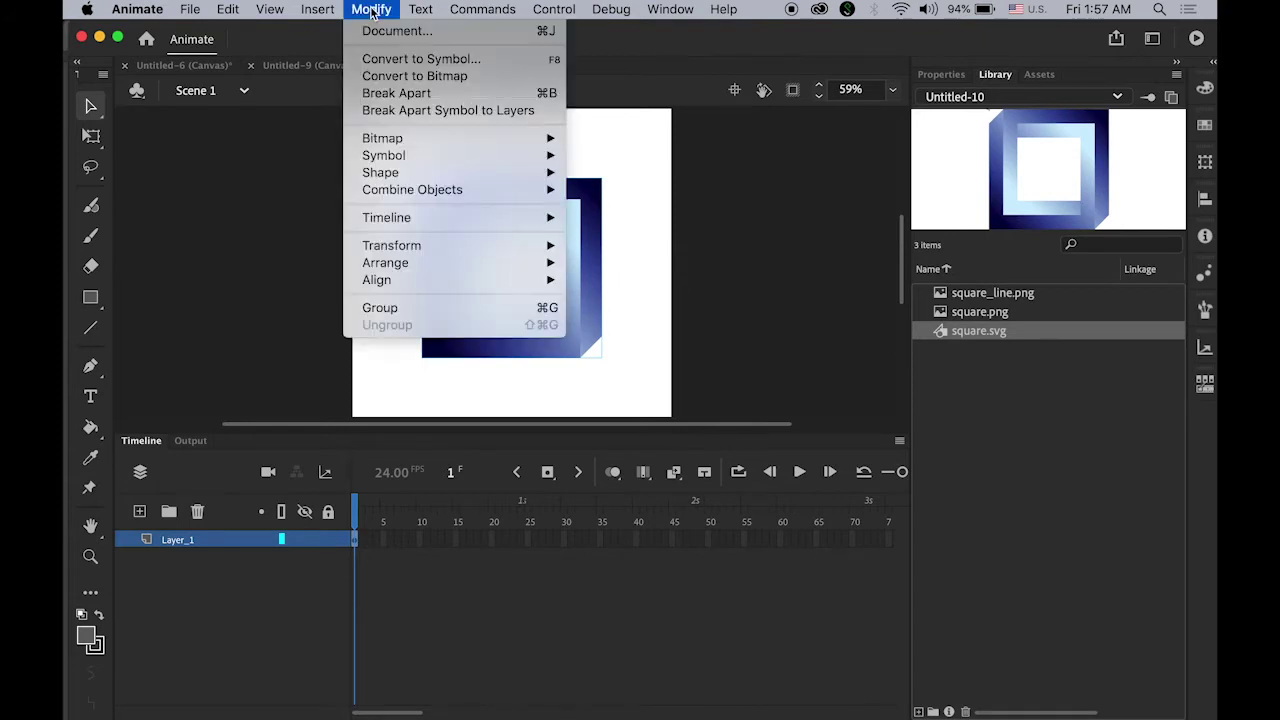
pyautogui.click(385, 92)
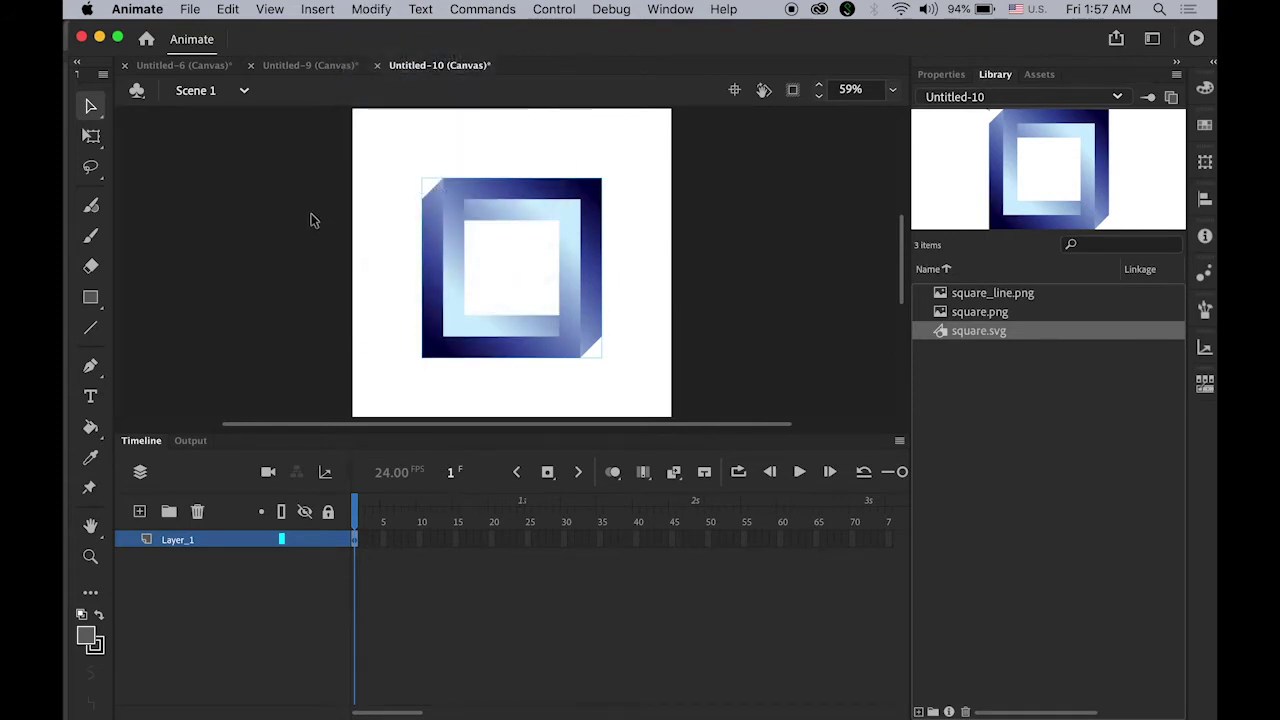
pyautogui.click(371, 9)
pyautogui.click(386, 92)
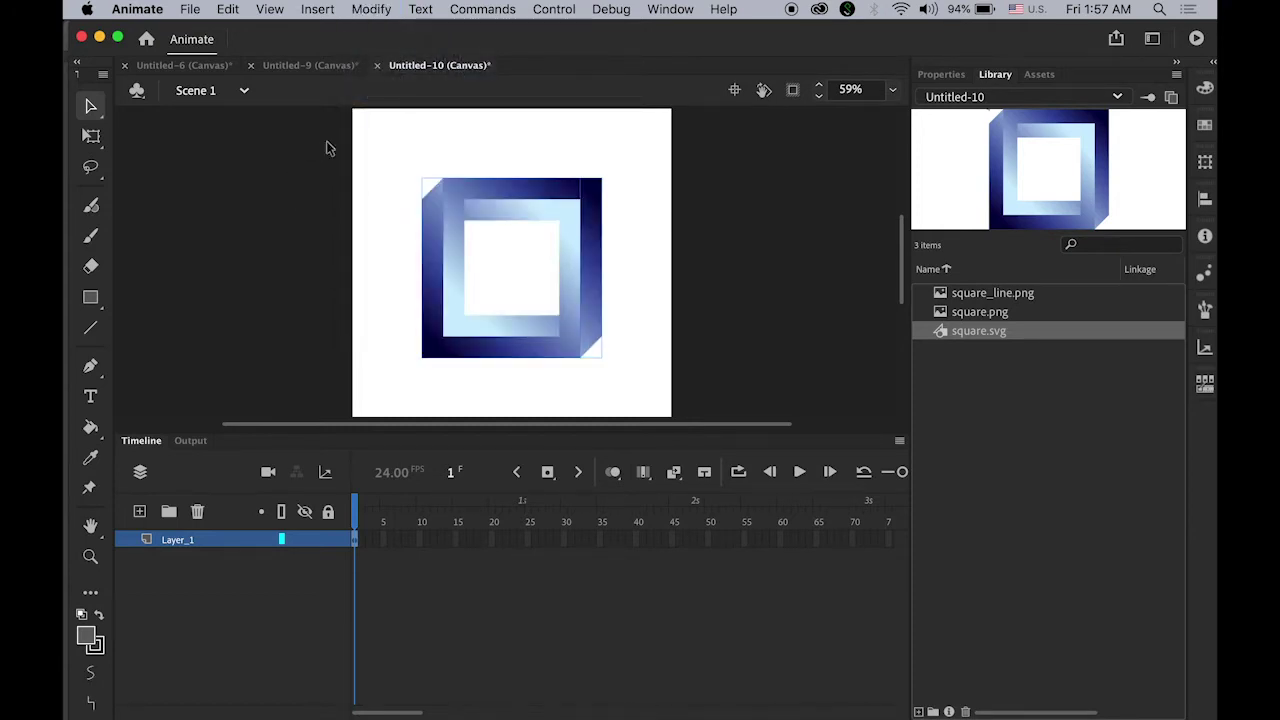
pyautogui.click(370, 11)
pyautogui.click(397, 94)
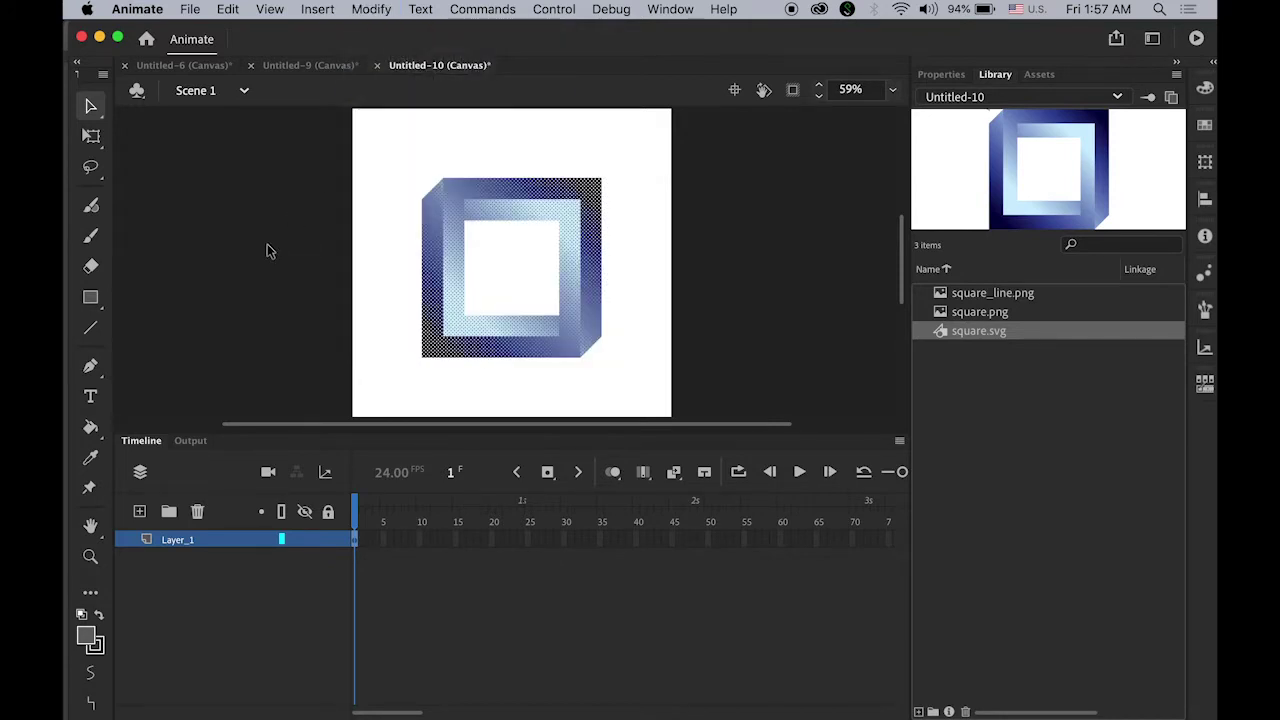
# Fill the interlocking shape covering the square's outer left and bottom sides with the dark grey swatch.
pyautogui.click(383, 360)
pyautogui.click(441, 352)
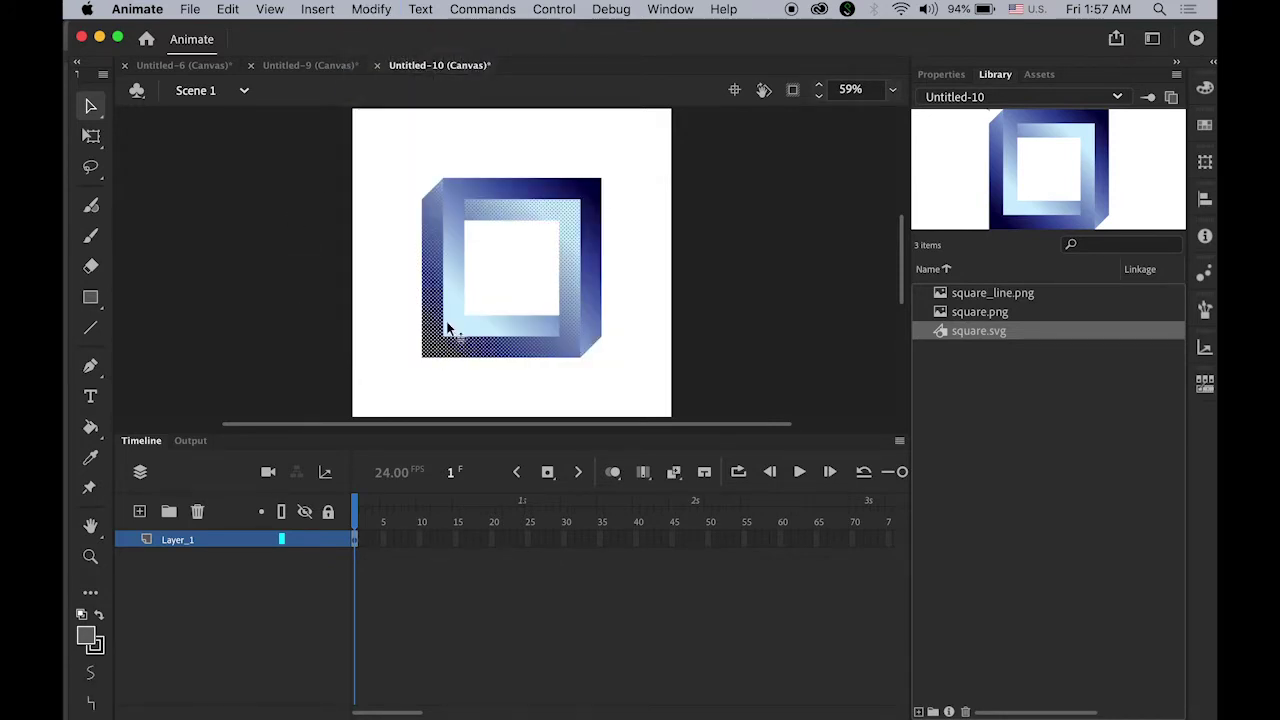
pyautogui.click(598, 330)
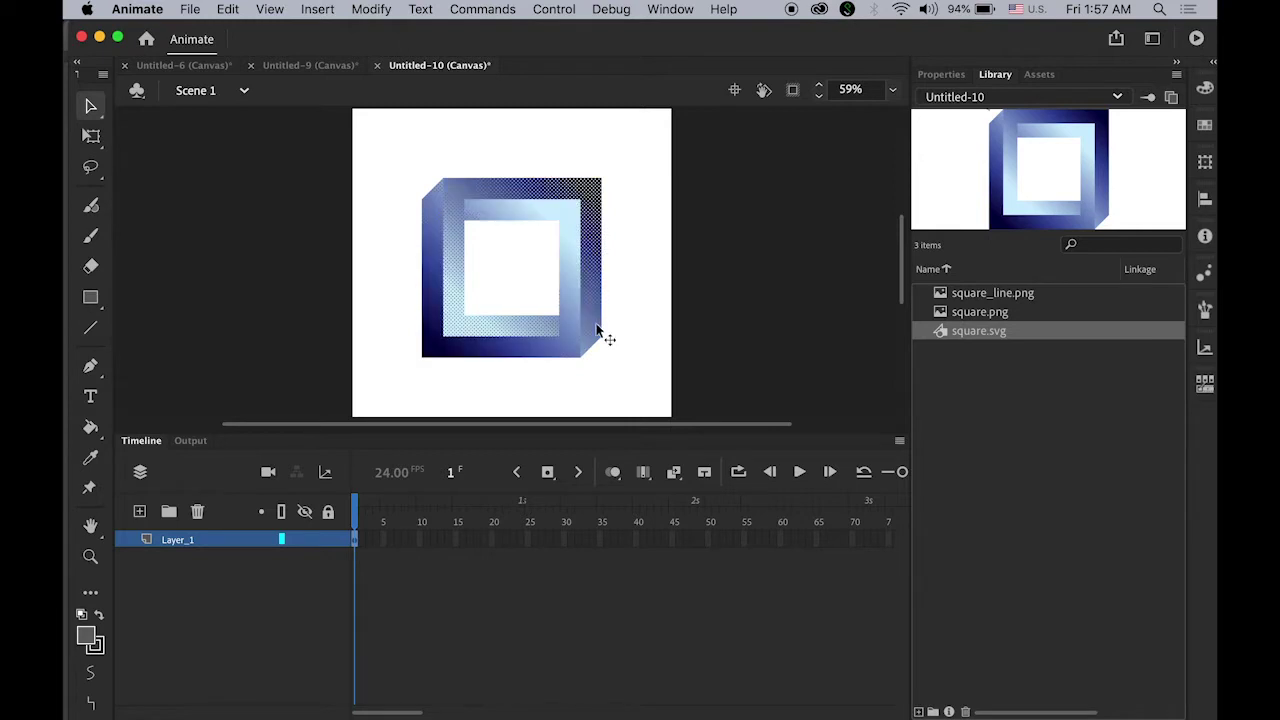
pyautogui.click(430, 345)
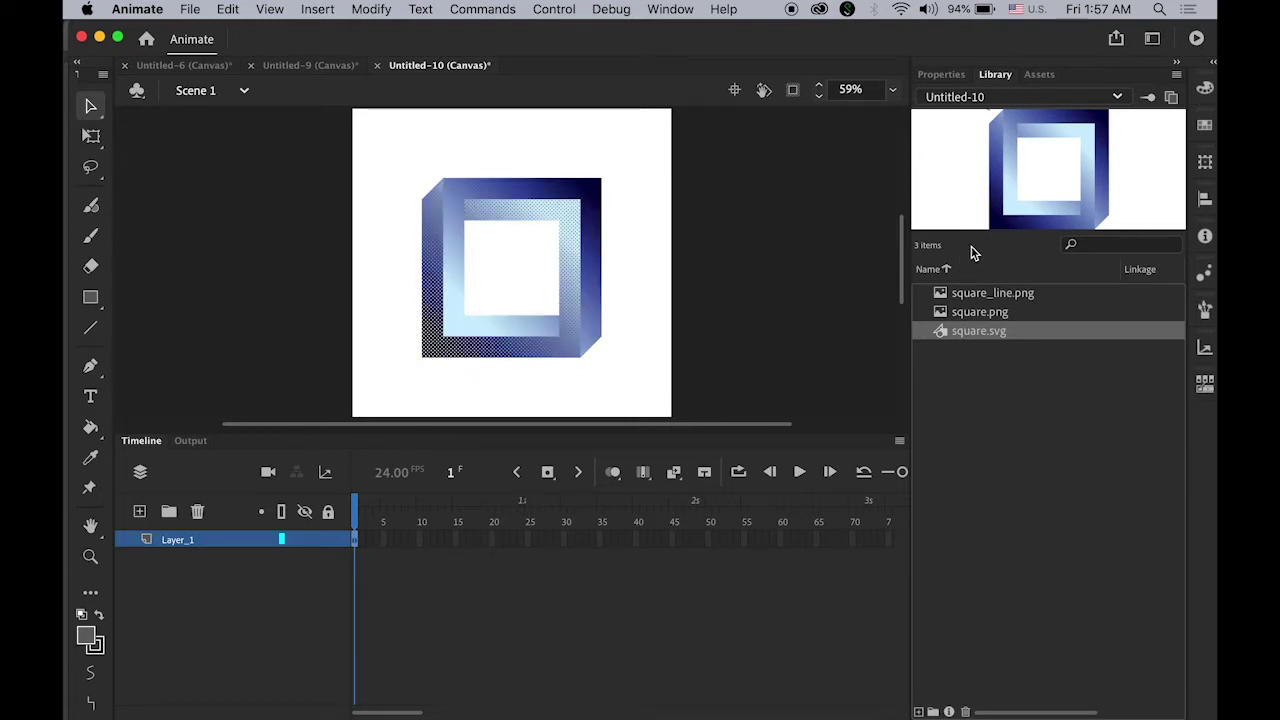
pyautogui.click(1205, 125)
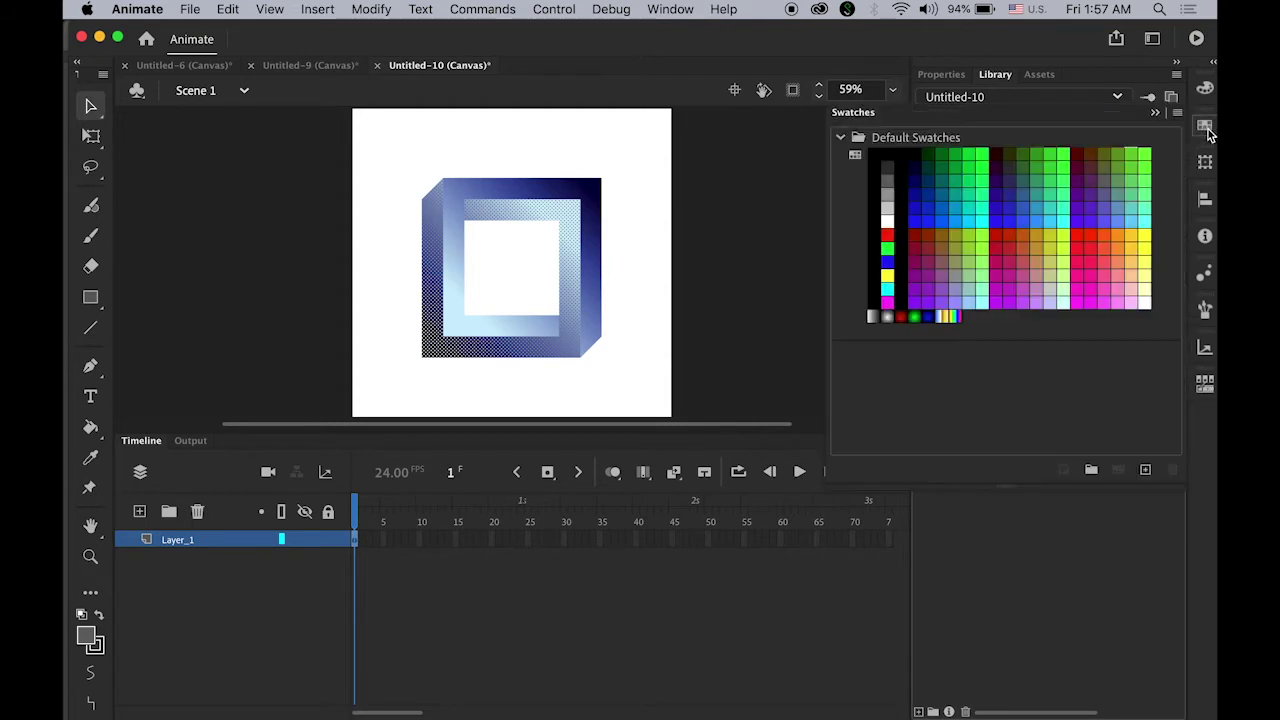
pyautogui.click(887, 185)
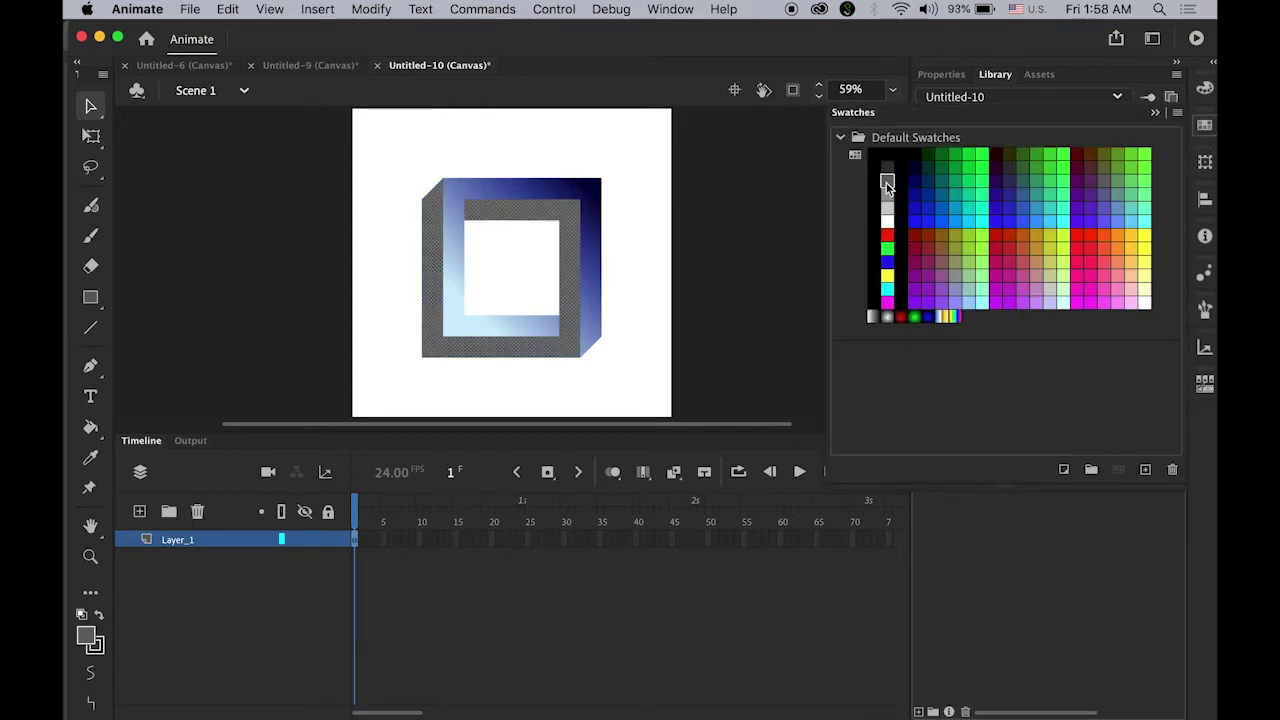
pyautogui.click(713, 383)
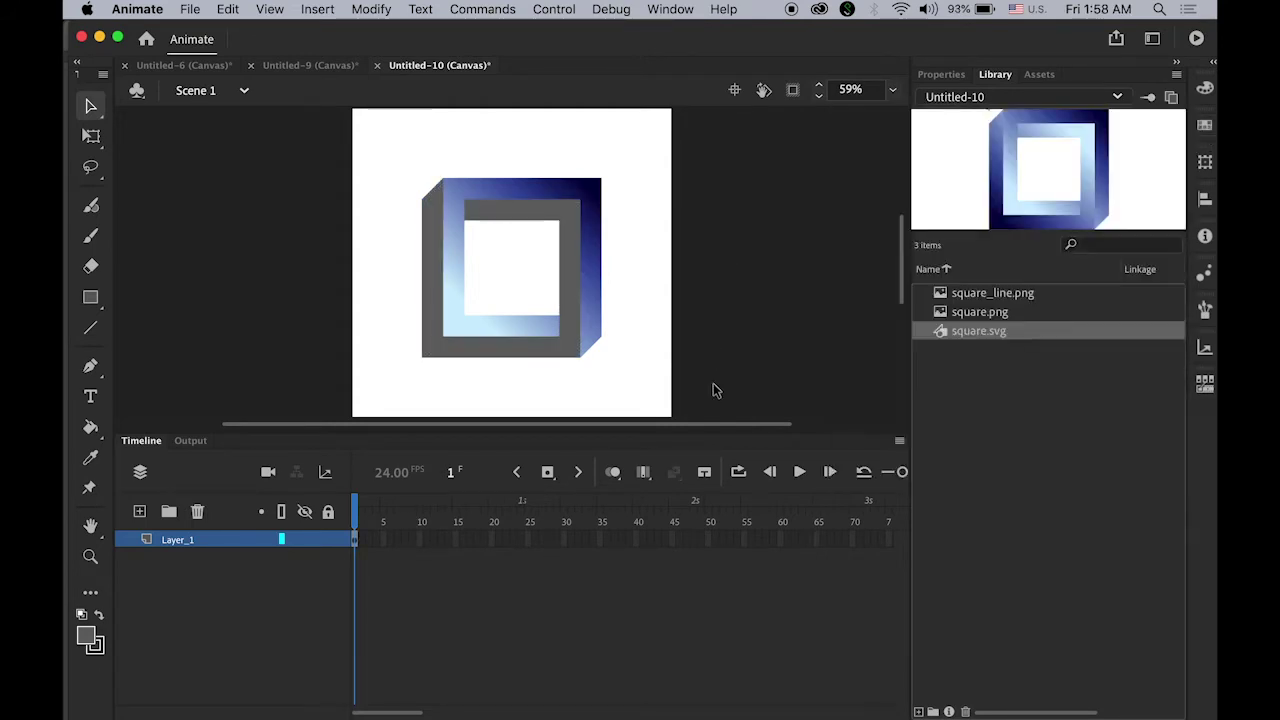
# Fill the other interlocking shape, covering the square's outer top and right sides, with the light grey swatch.
pyautogui.click(600, 214)
pyautogui.click(1206, 130)
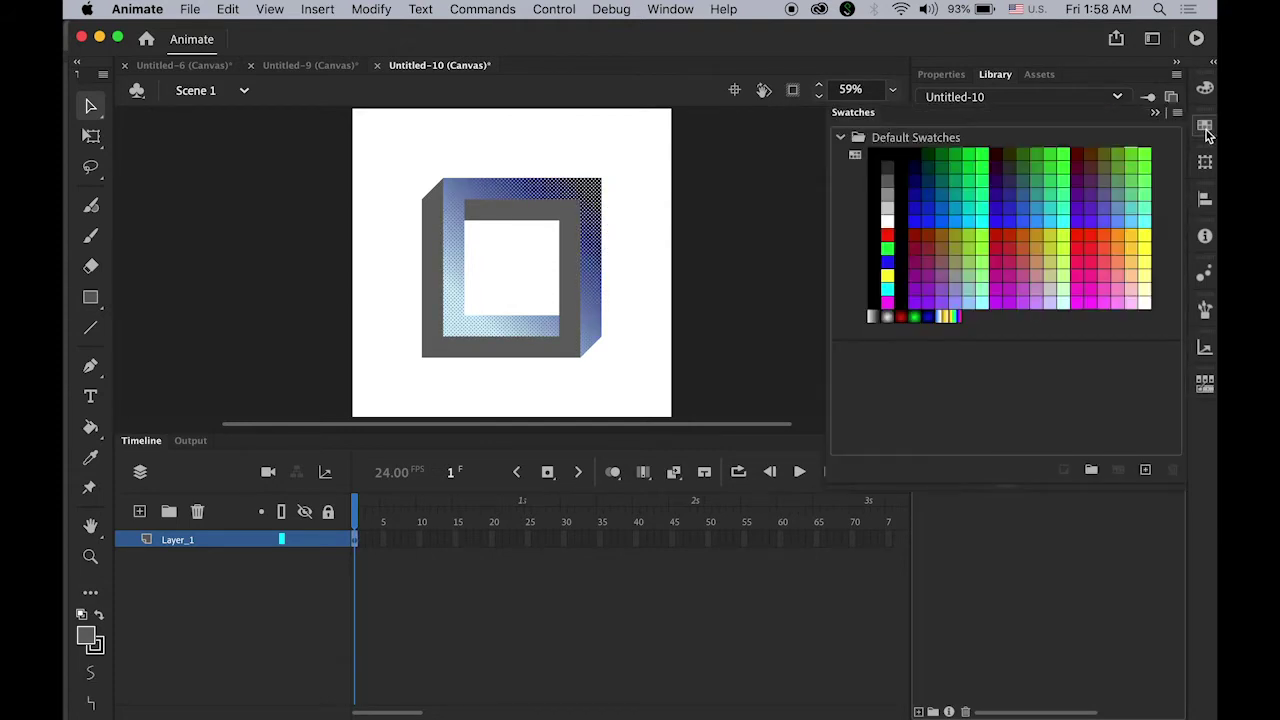
pyautogui.click(887, 208)
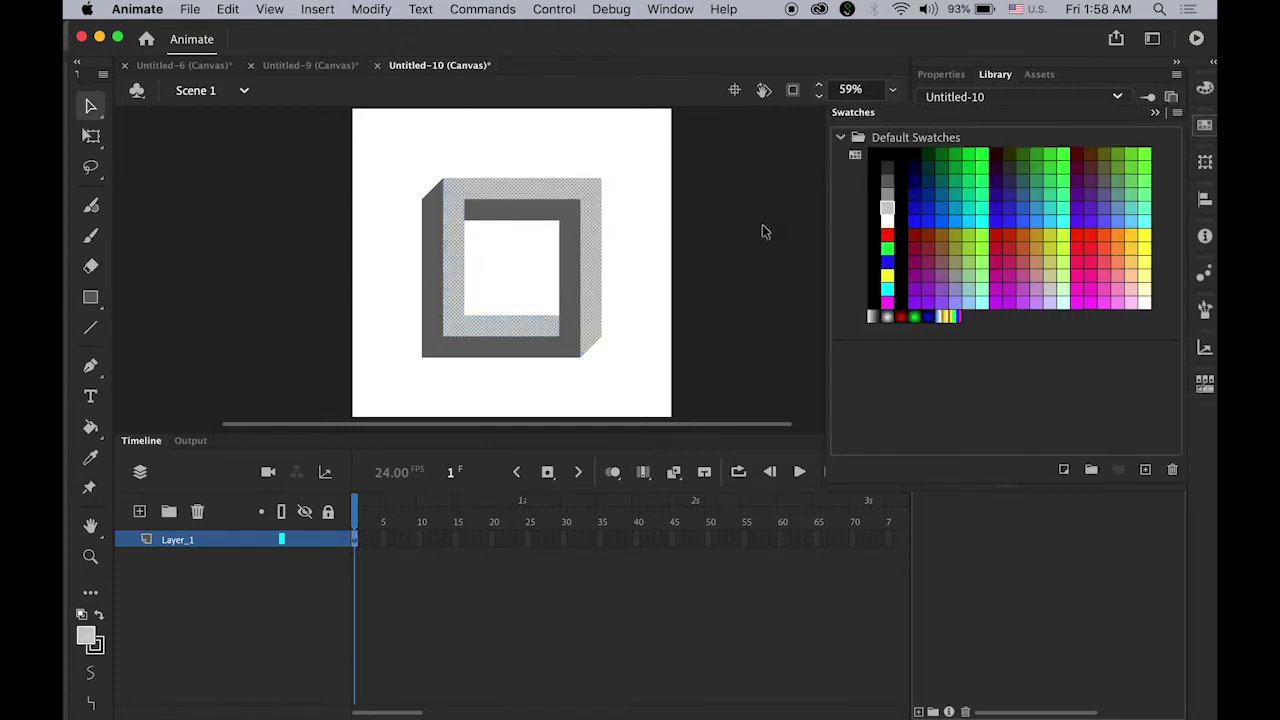
pyautogui.click(725, 283)
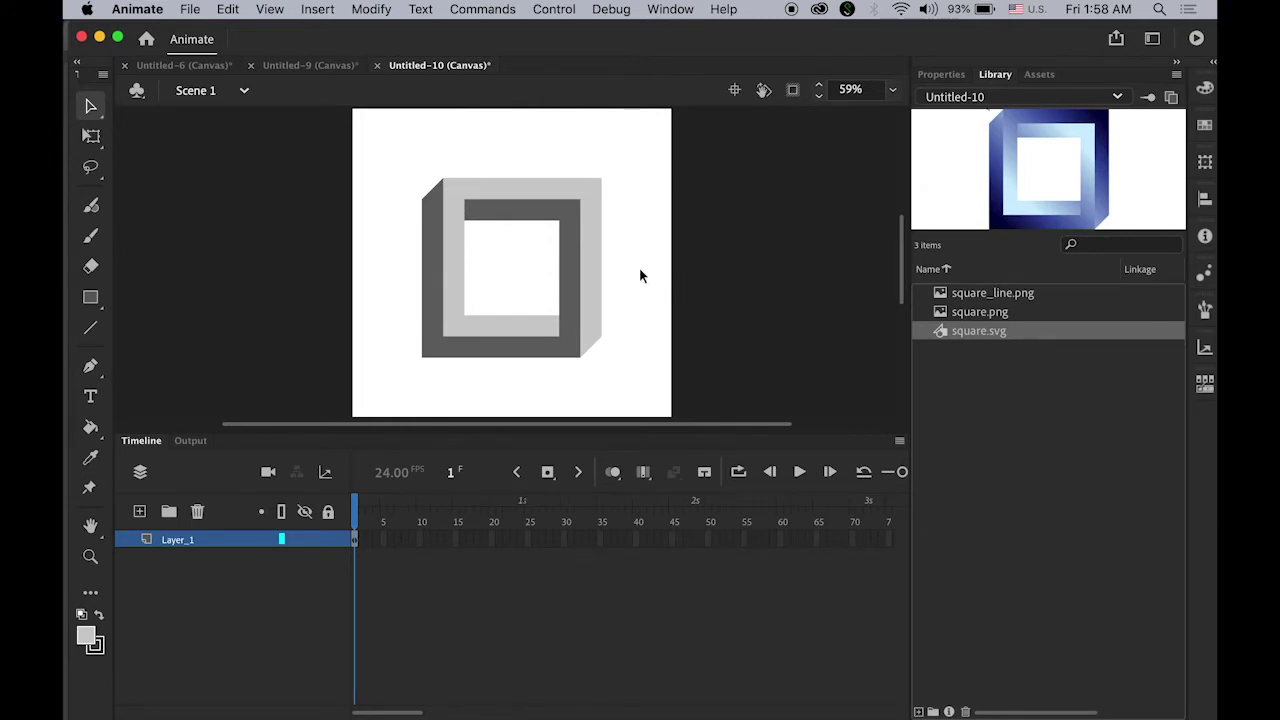
# Cut the light grey shape and paste it in place on a new layer above Layer_1.
pyautogui.click(597, 221)
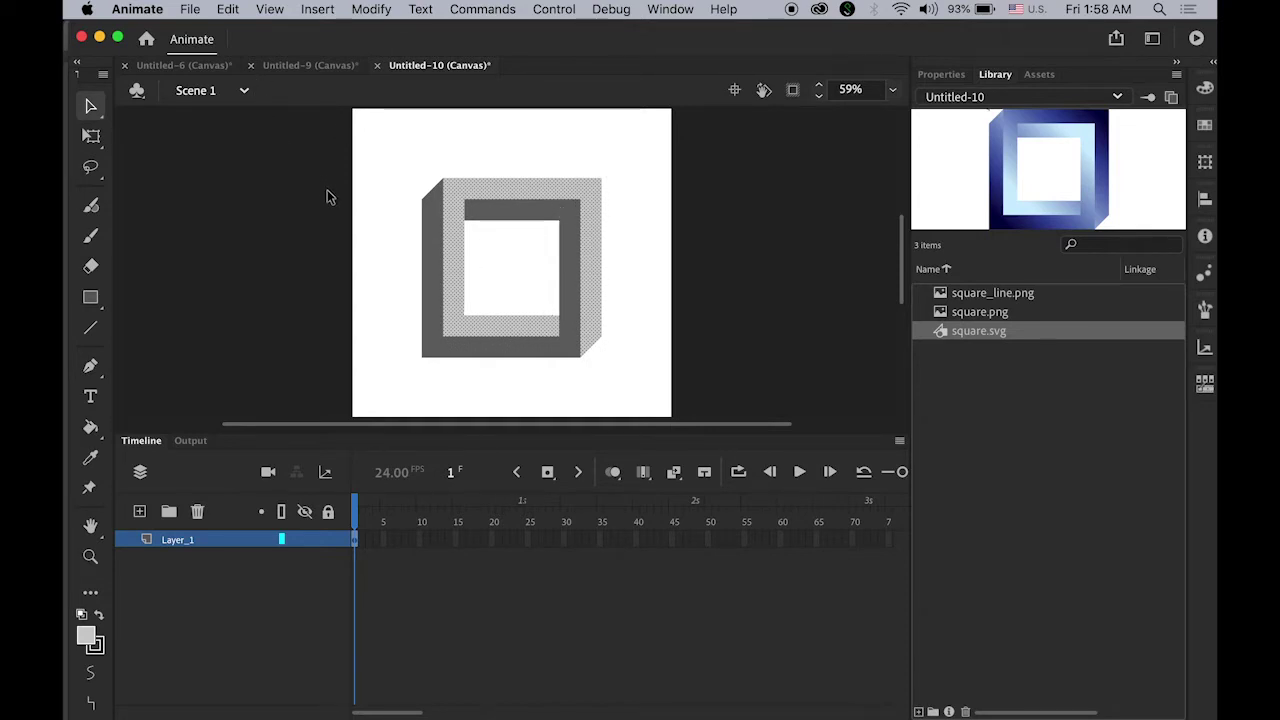
pyautogui.click(224, 9)
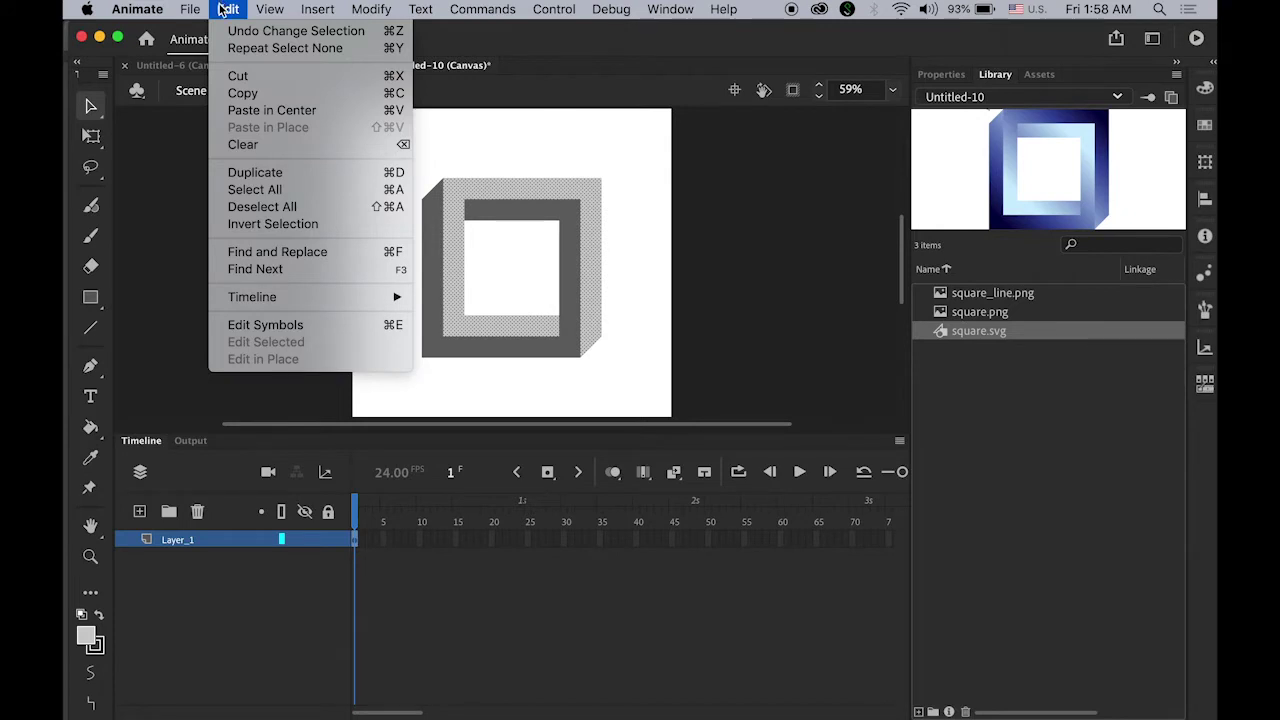
pyautogui.click(257, 78)
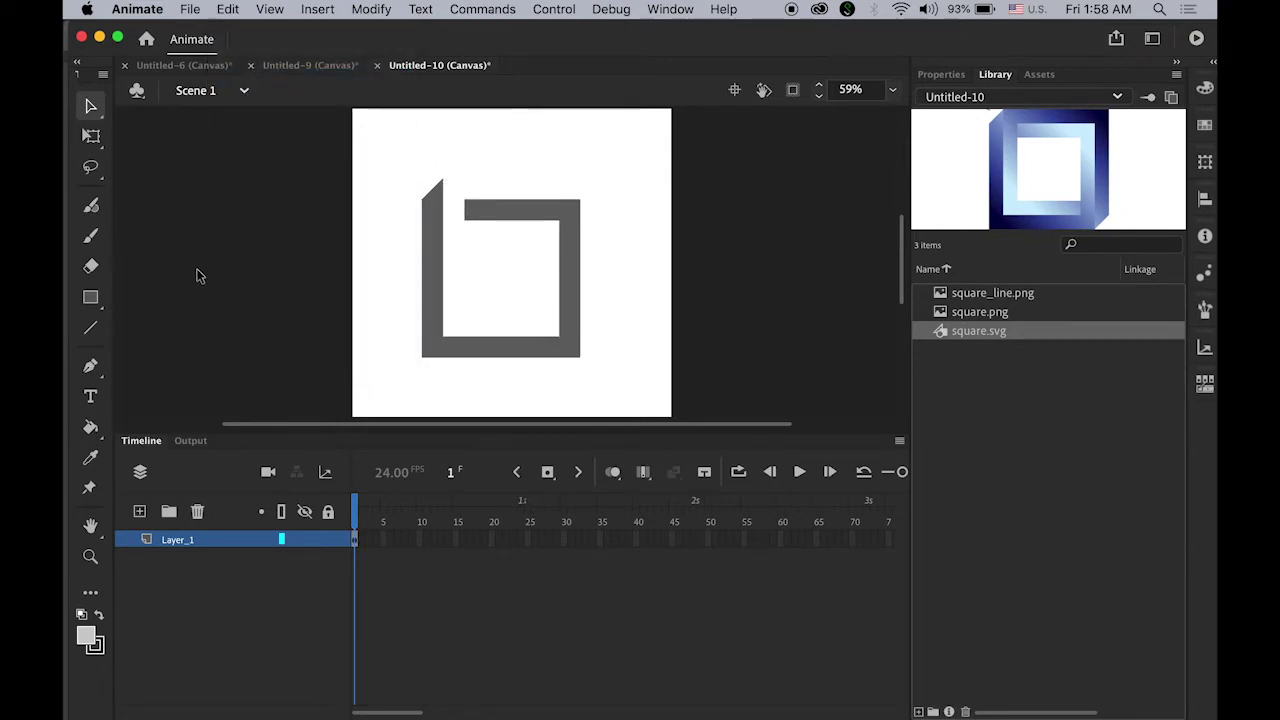
pyautogui.click(139, 511)
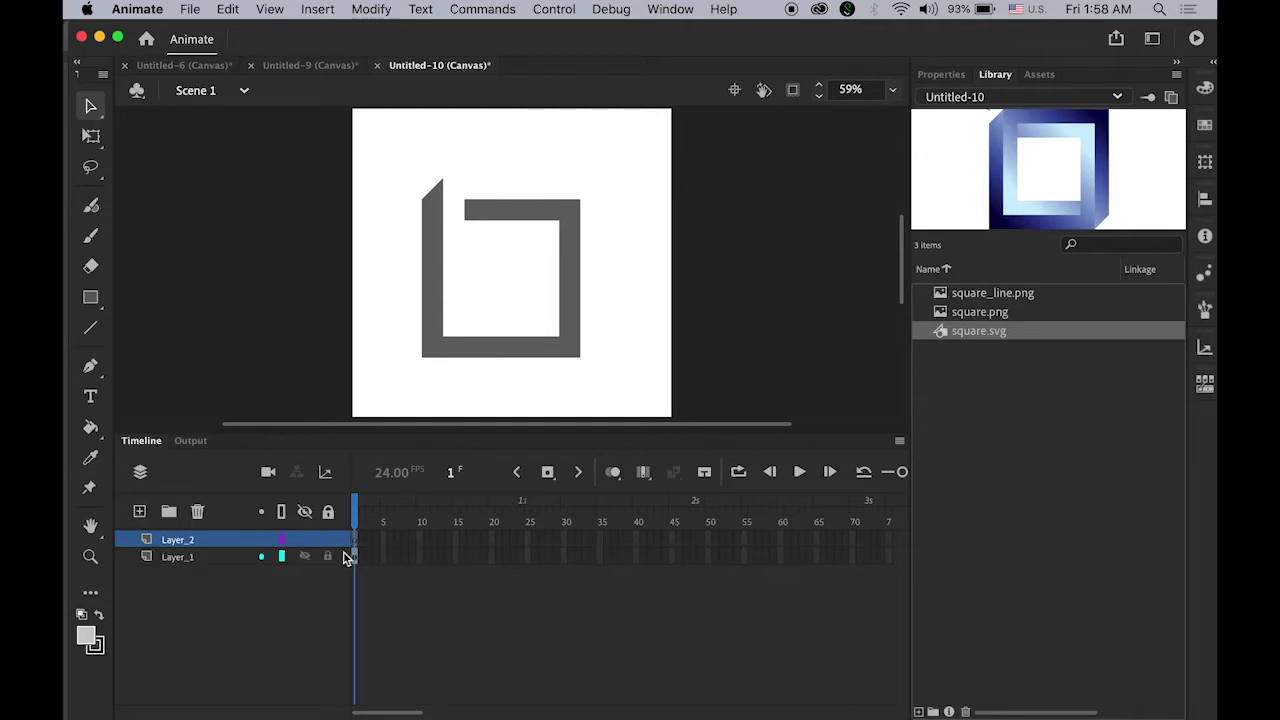
pyautogui.click(228, 10)
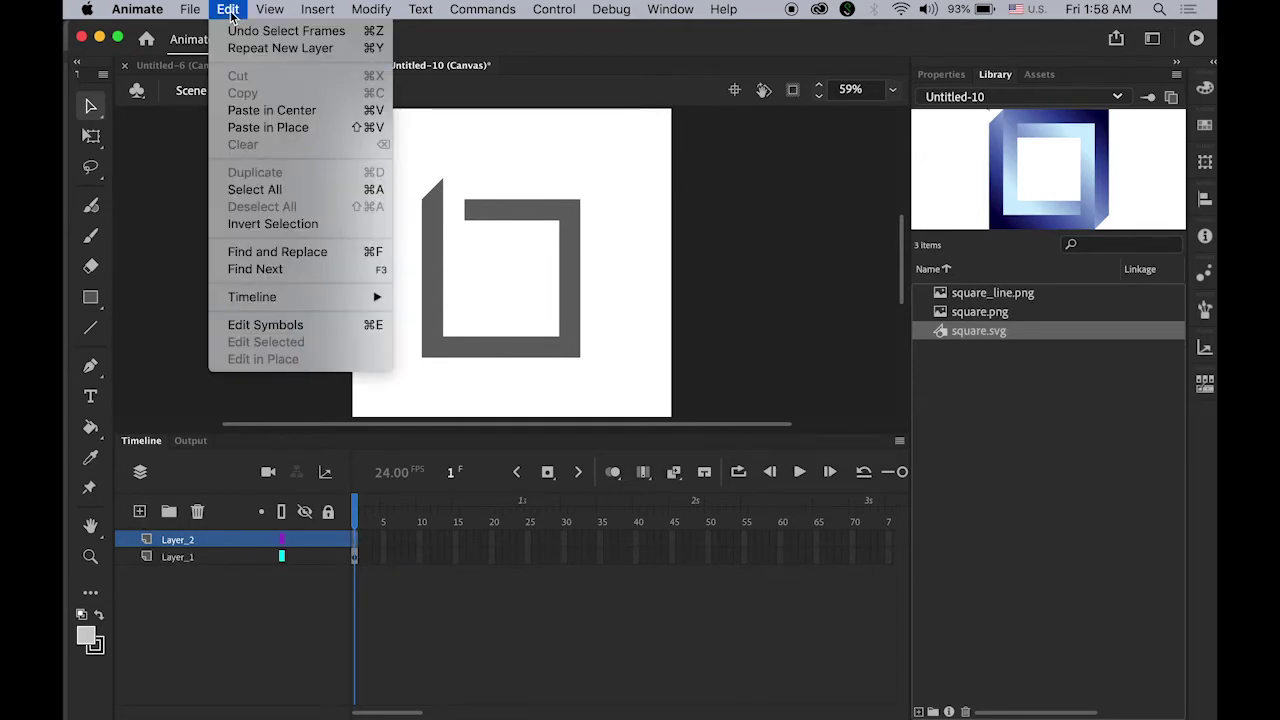
pyautogui.click(283, 133)
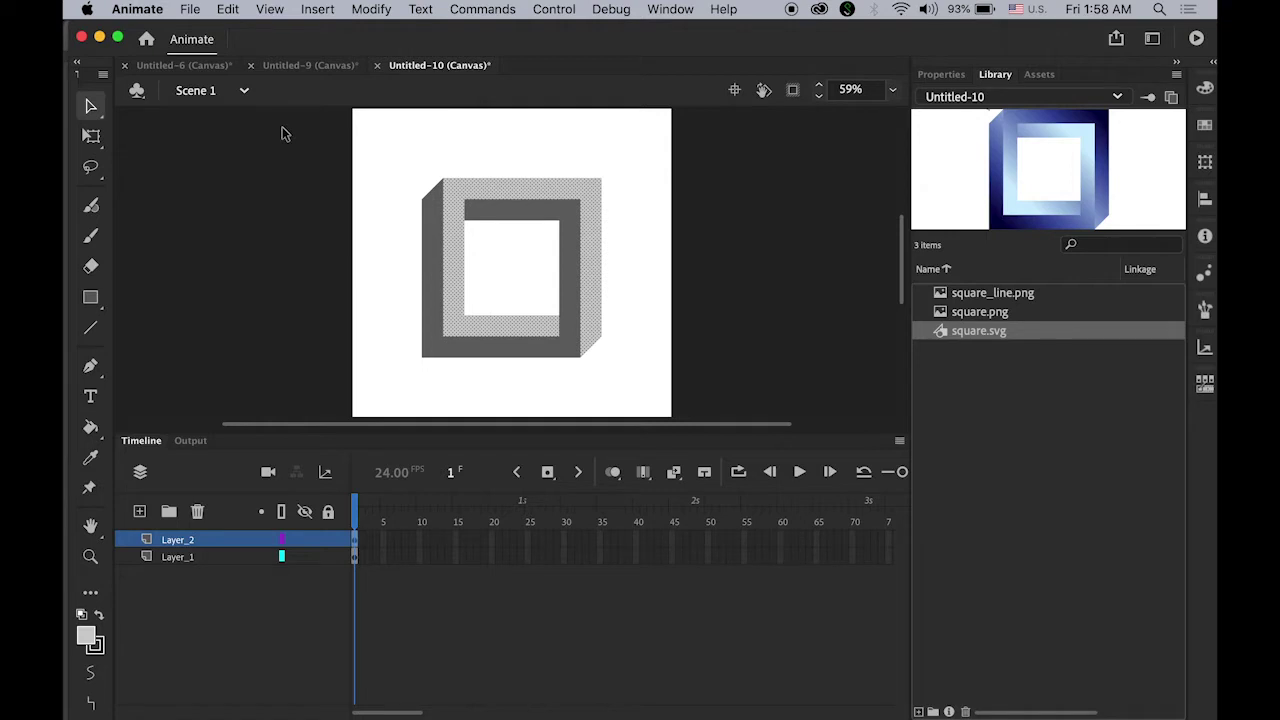
# Rename the dark grey shape's layer as lefty and the light grey shape's layer as righty.
pyautogui.click(173, 562)
pyautogui.doubleClick(175, 557)
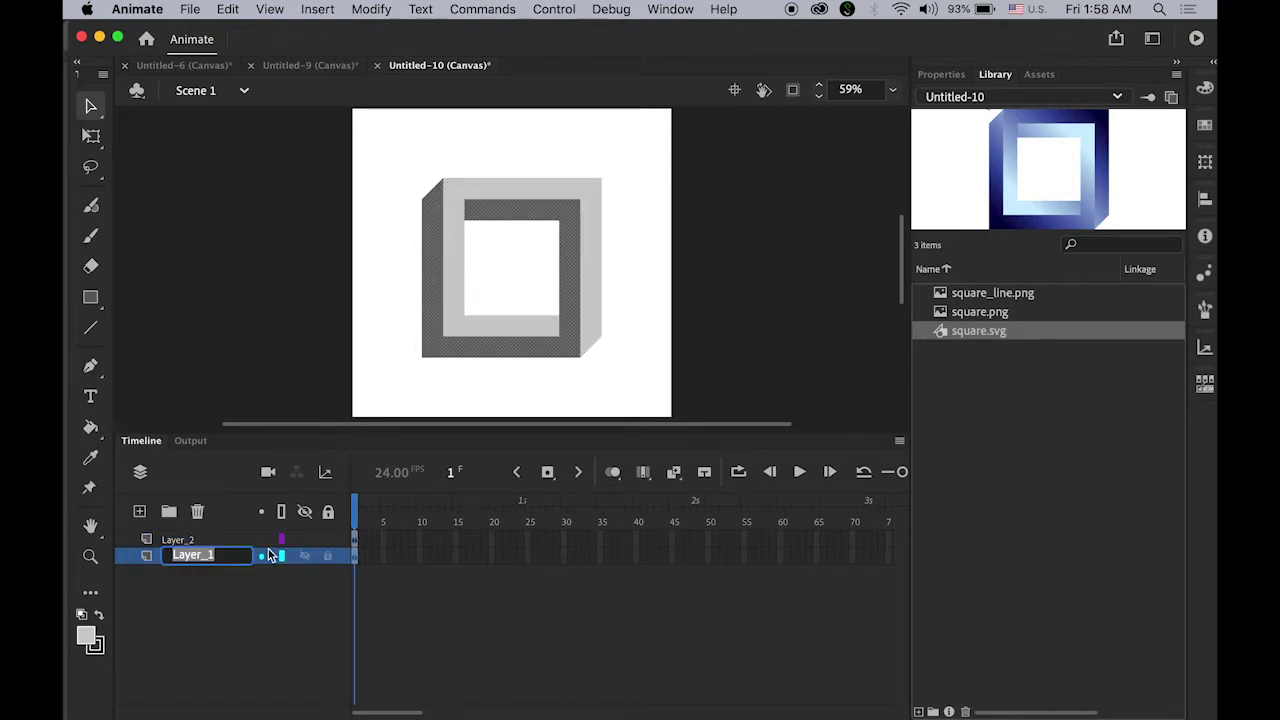
pyautogui.write('lefty')
pyautogui.press('Return')
pyautogui.doubleClick(180, 540)
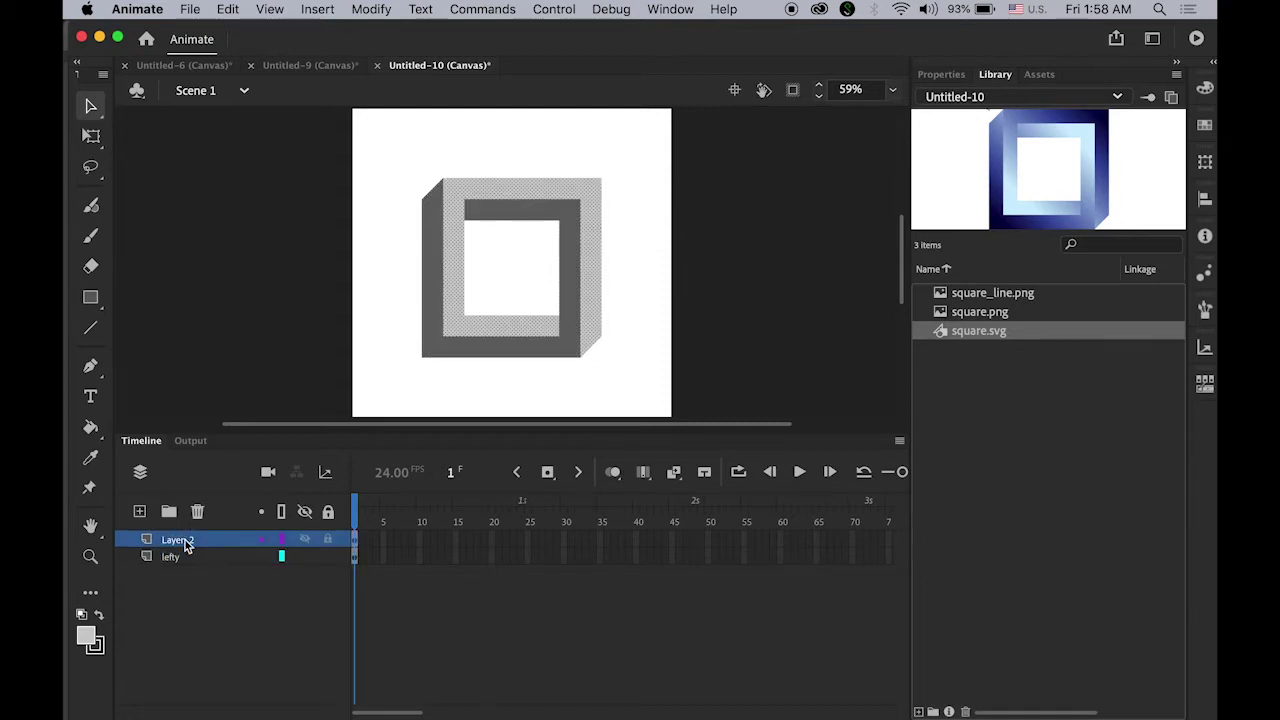
pyautogui.write('rig')
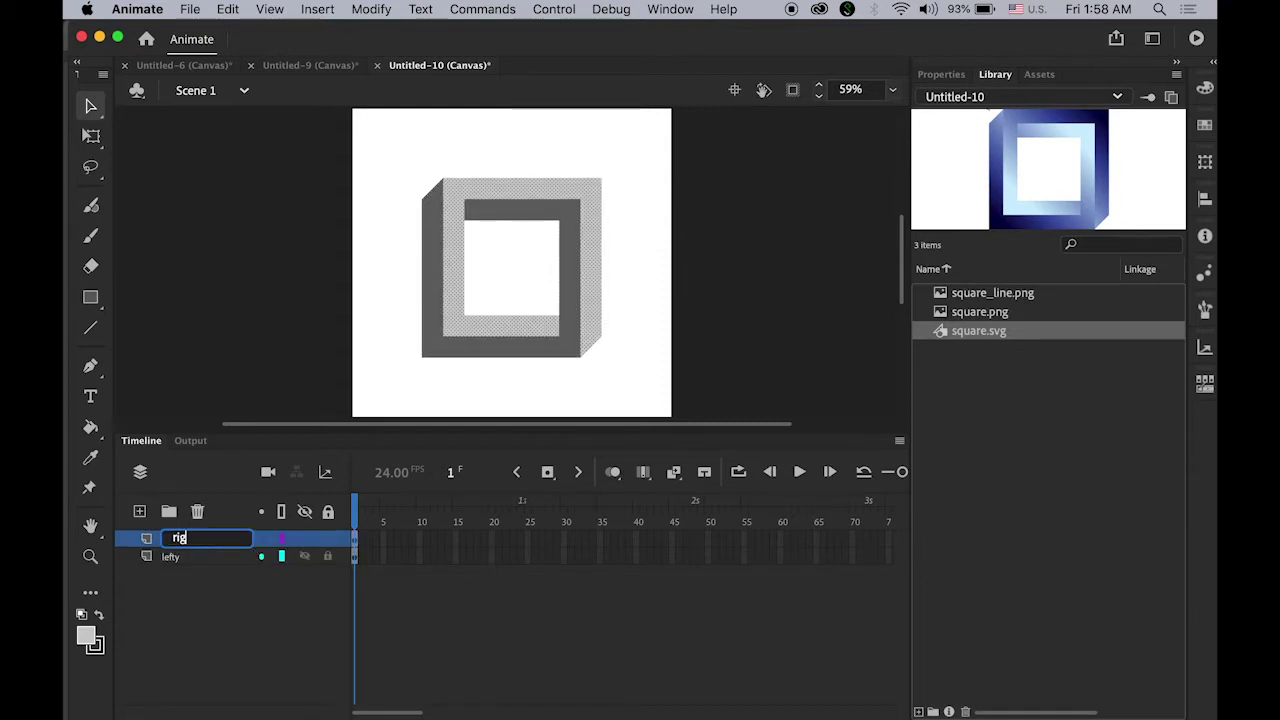
pyautogui.write('hty')
pyautogui.press('Return')
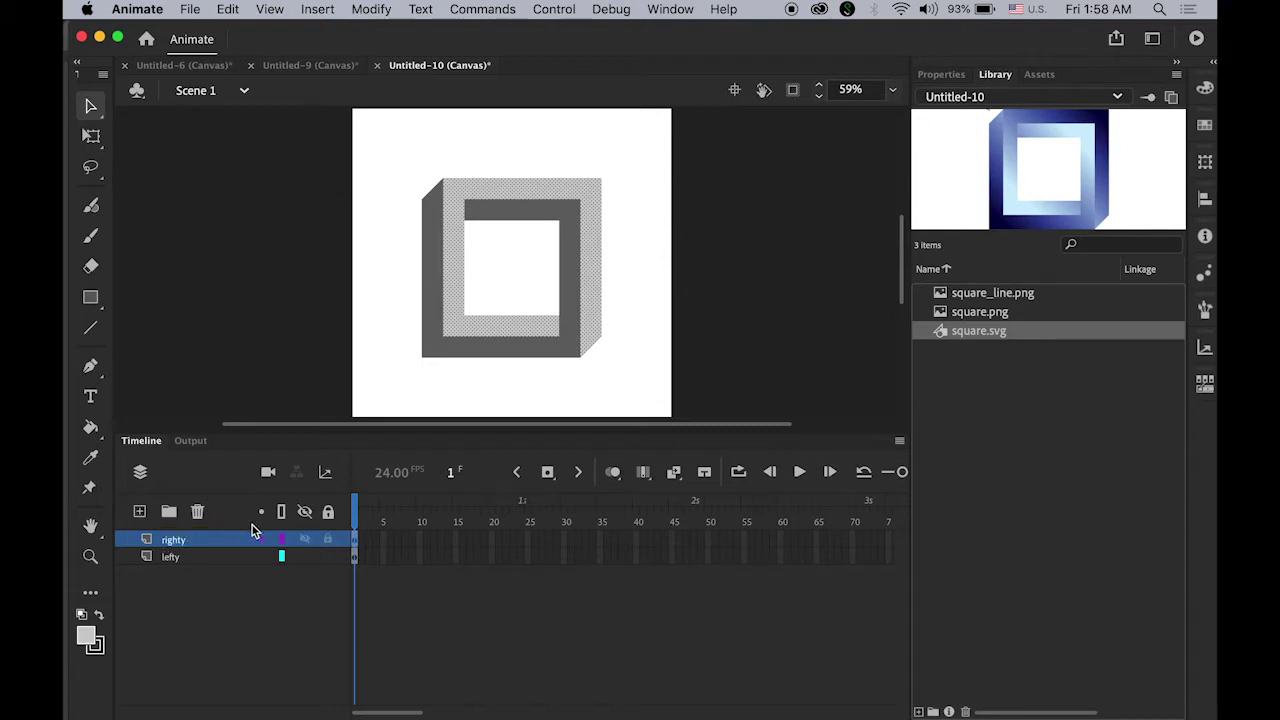
# Insert keyframes at frame 24 on both the righty and lefty layers.
pyautogui.click(521, 542)
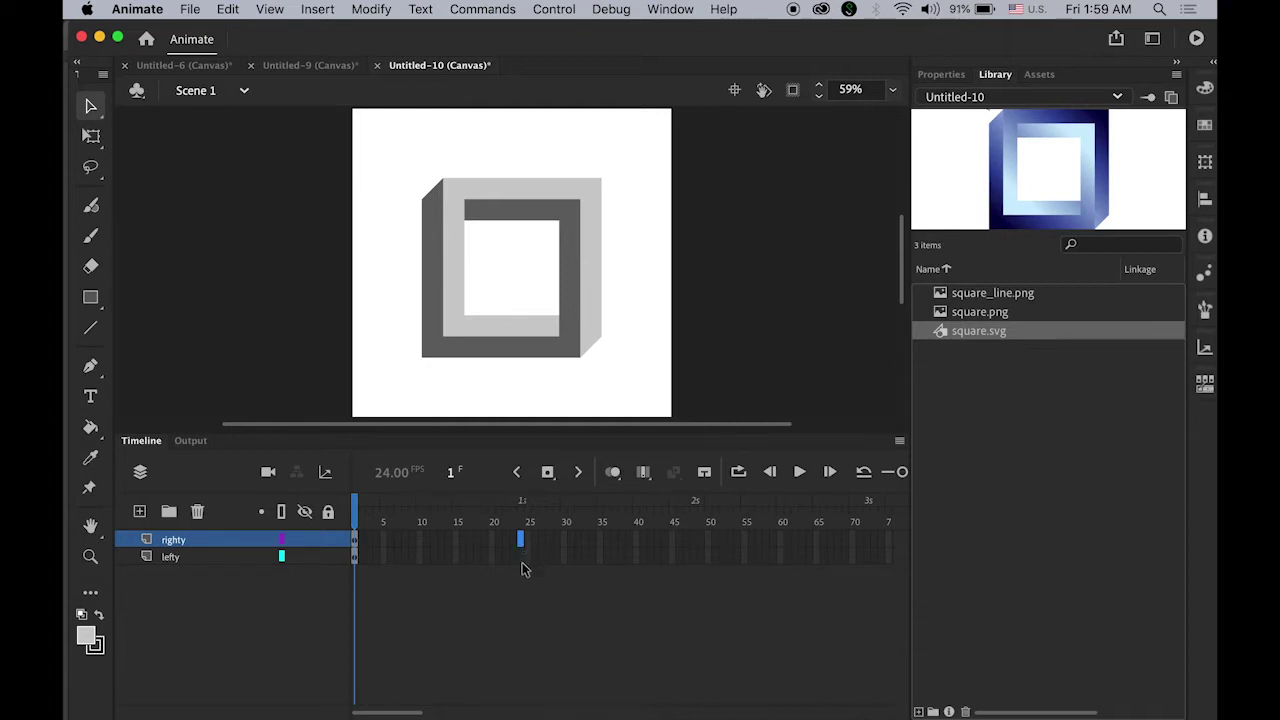
pyautogui.keyDown('shift'); pyautogui.click(521, 559); pyautogui.keyUp('shift')
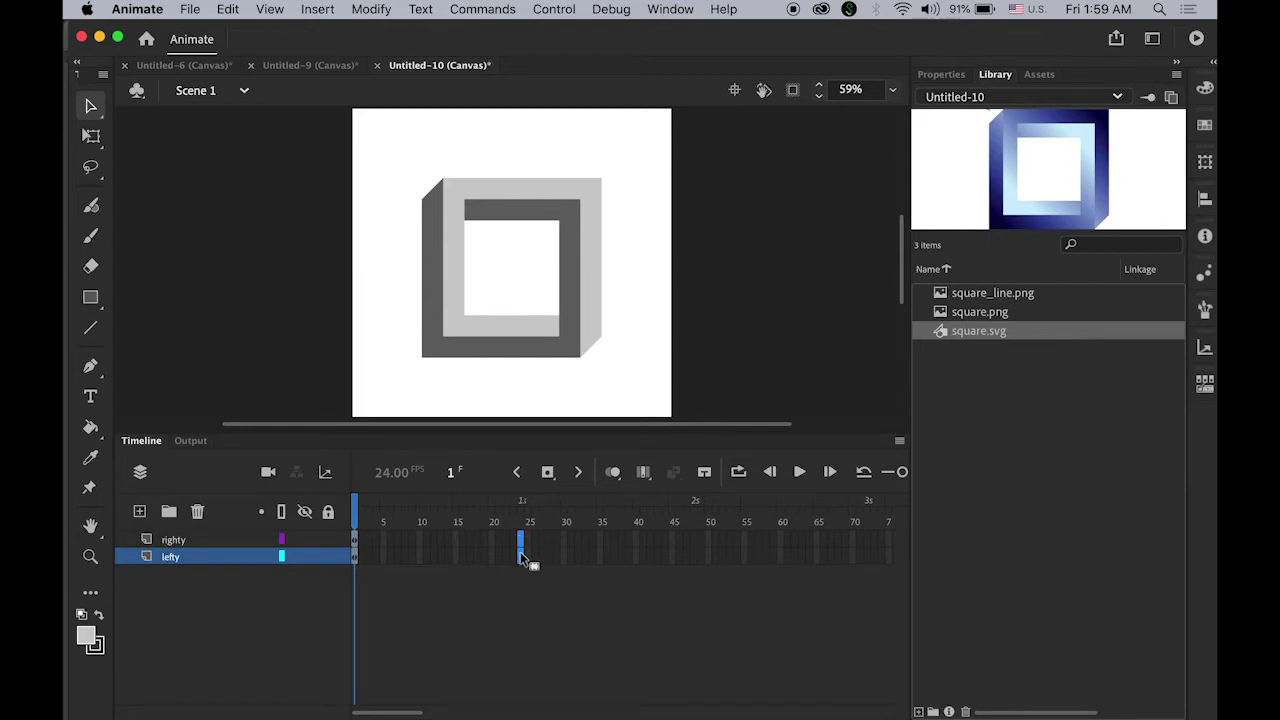
pyautogui.click(547, 473)
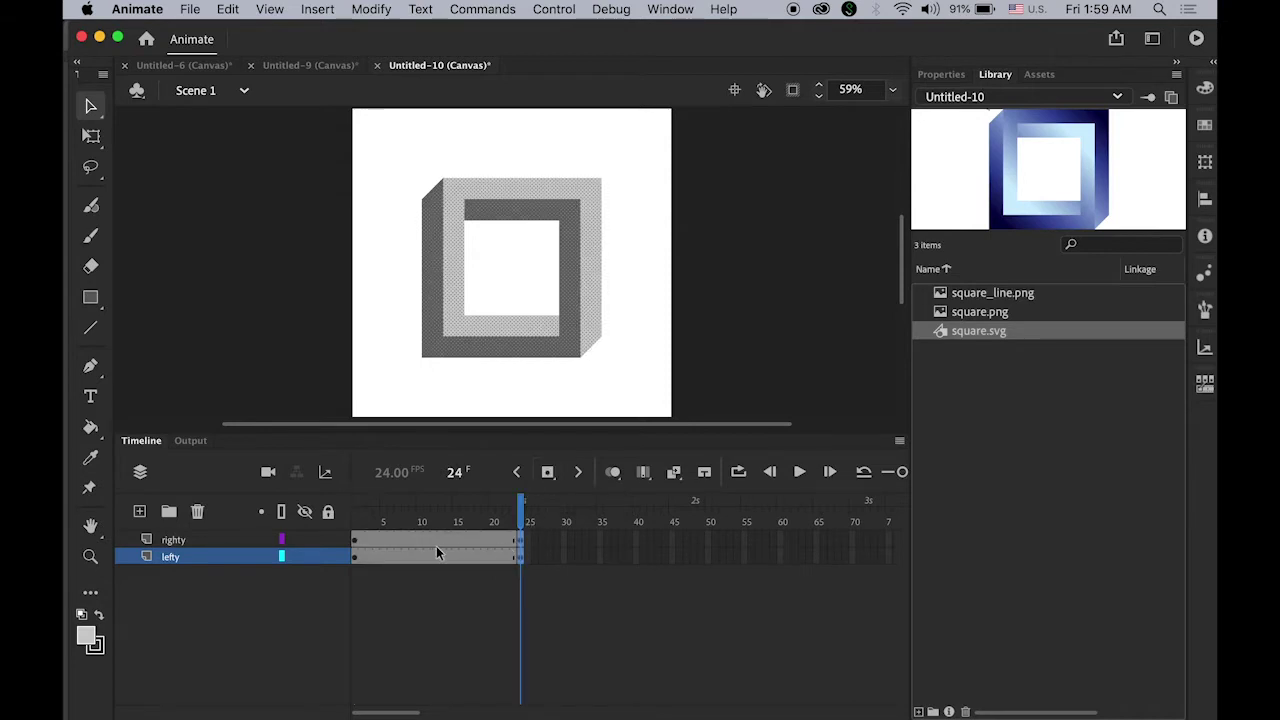
# Create classic tweens between frames 1 and 24 on both the righty and lefty layers.
pyautogui.keyDown('shift'); pyautogui.click(181, 542); pyautogui.keyUp('shift')
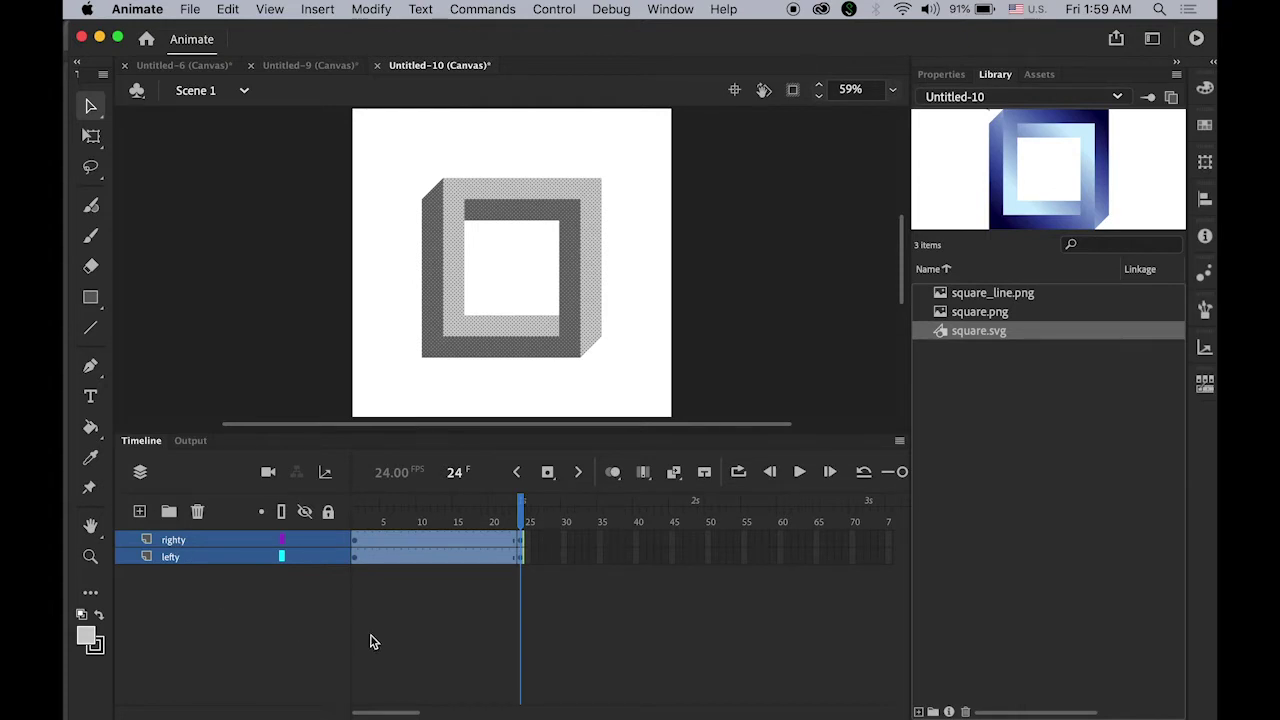
pyautogui.rightClick(437, 562)
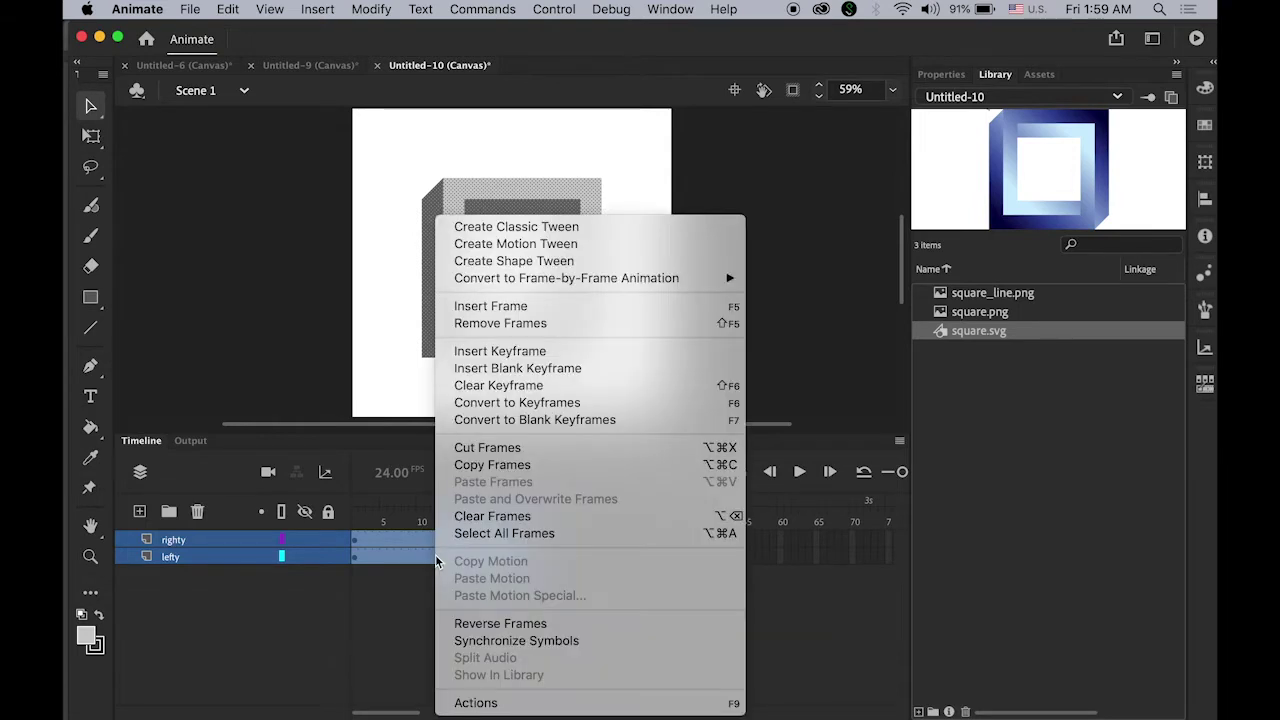
pyautogui.click(548, 228)
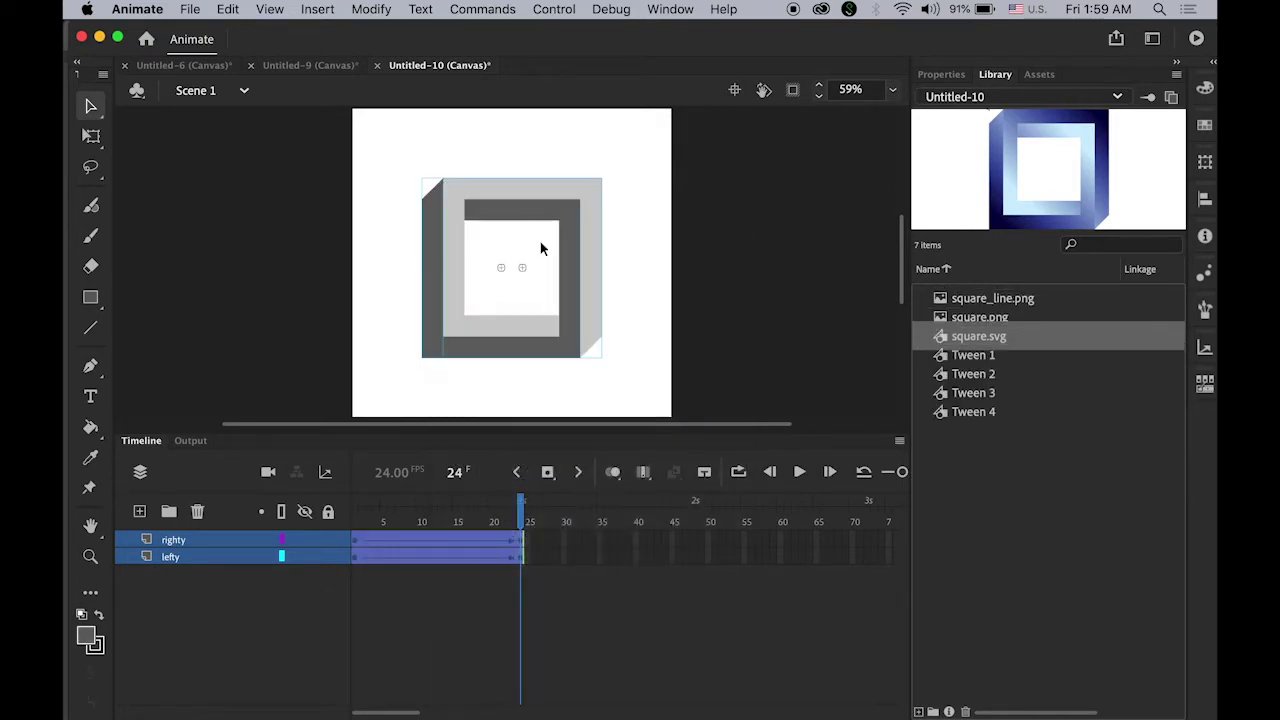
# At frame 1, move the dark grey shape horizontally towards the left edge of the stage.
pyautogui.moveTo(520, 510); pyautogui.dragTo(346, 516)
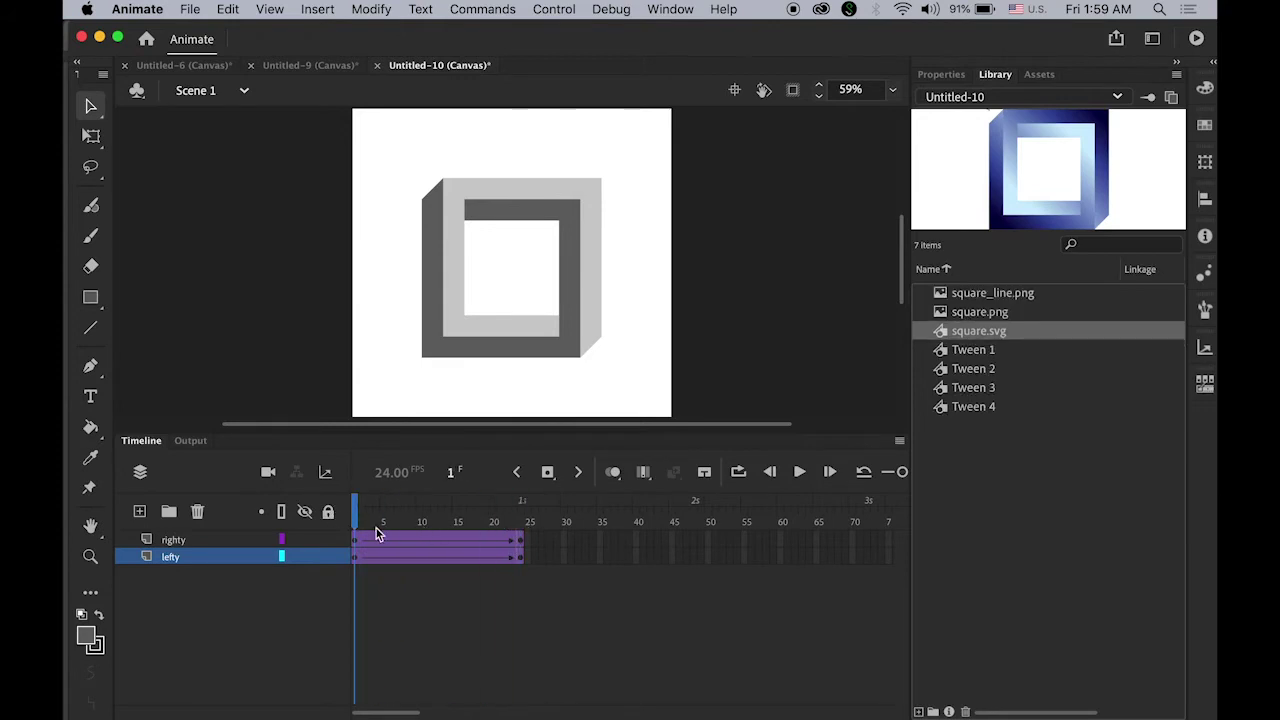
pyautogui.click(205, 556)
pyautogui.click(445, 323)
pyautogui.click(351, 316)
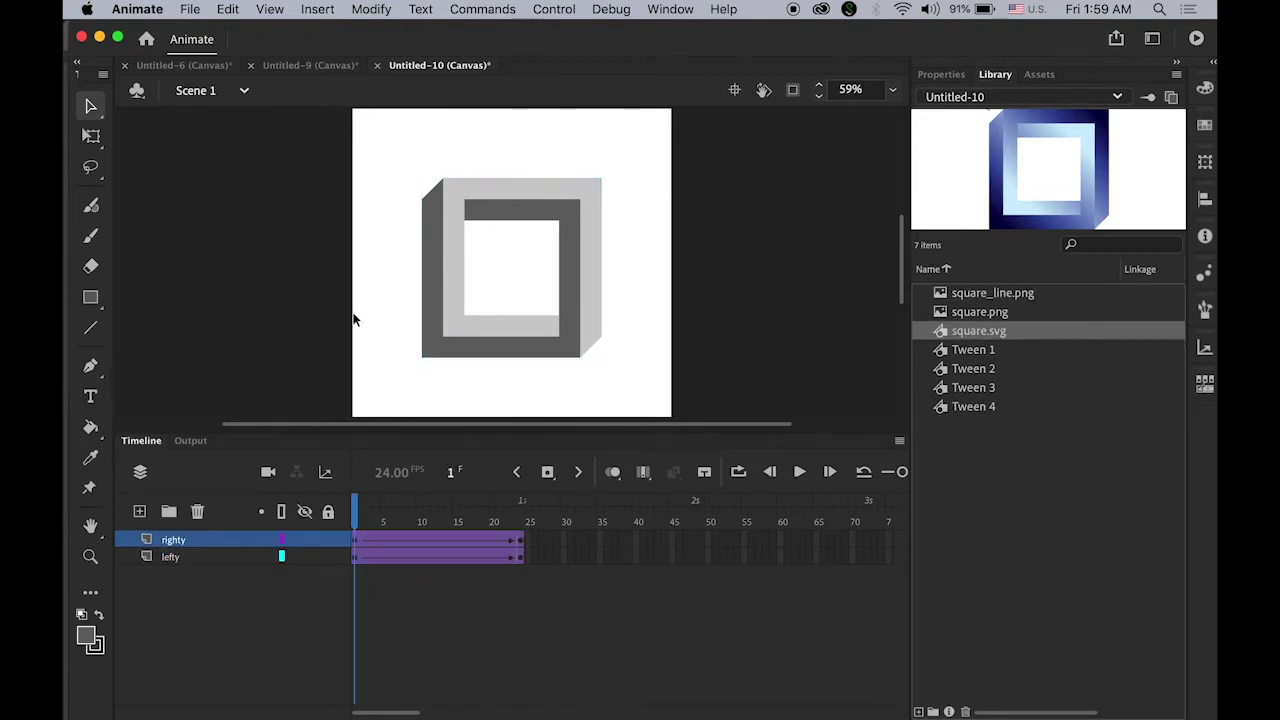
pyautogui.click(426, 313)
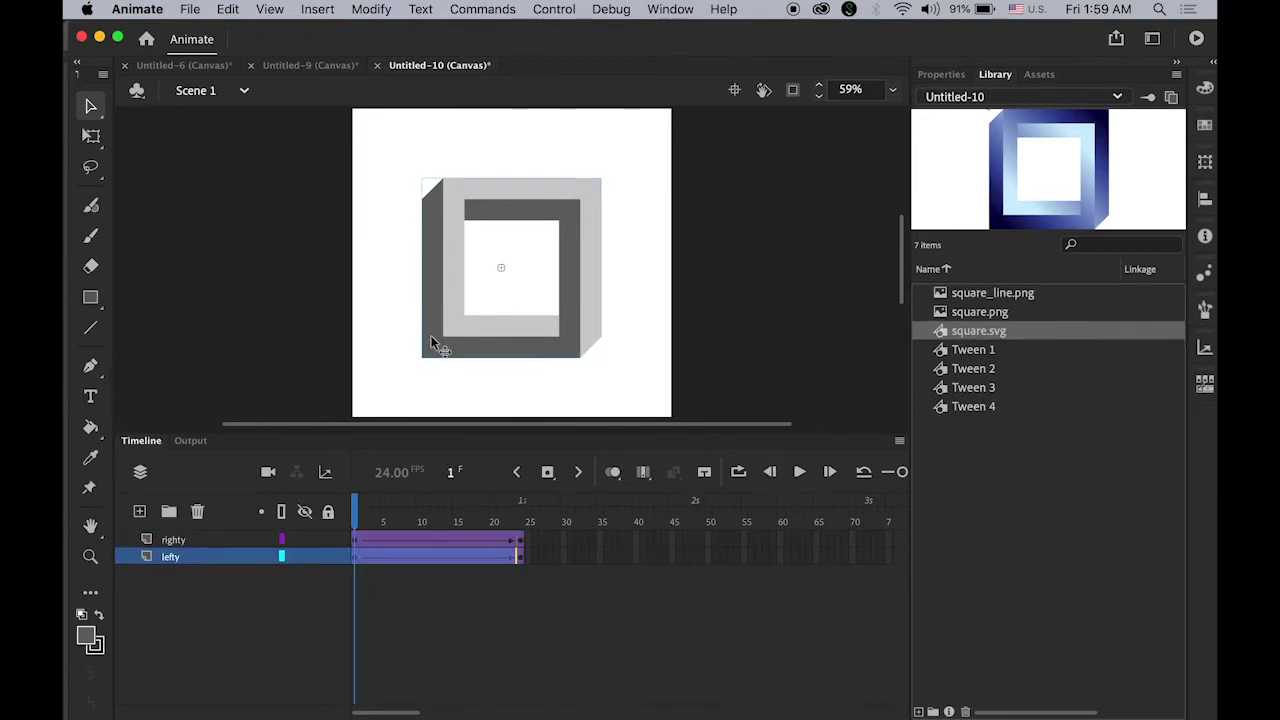
pyautogui.click(363, 533)
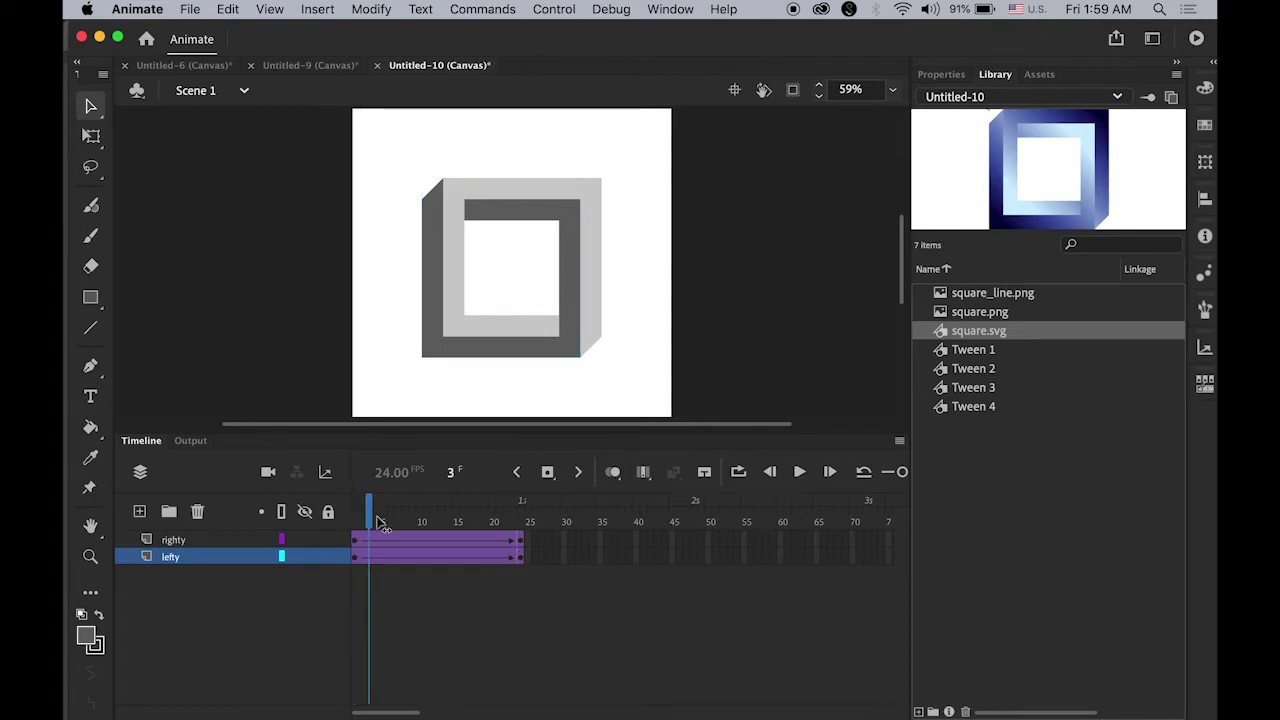
pyautogui.click(387, 528)
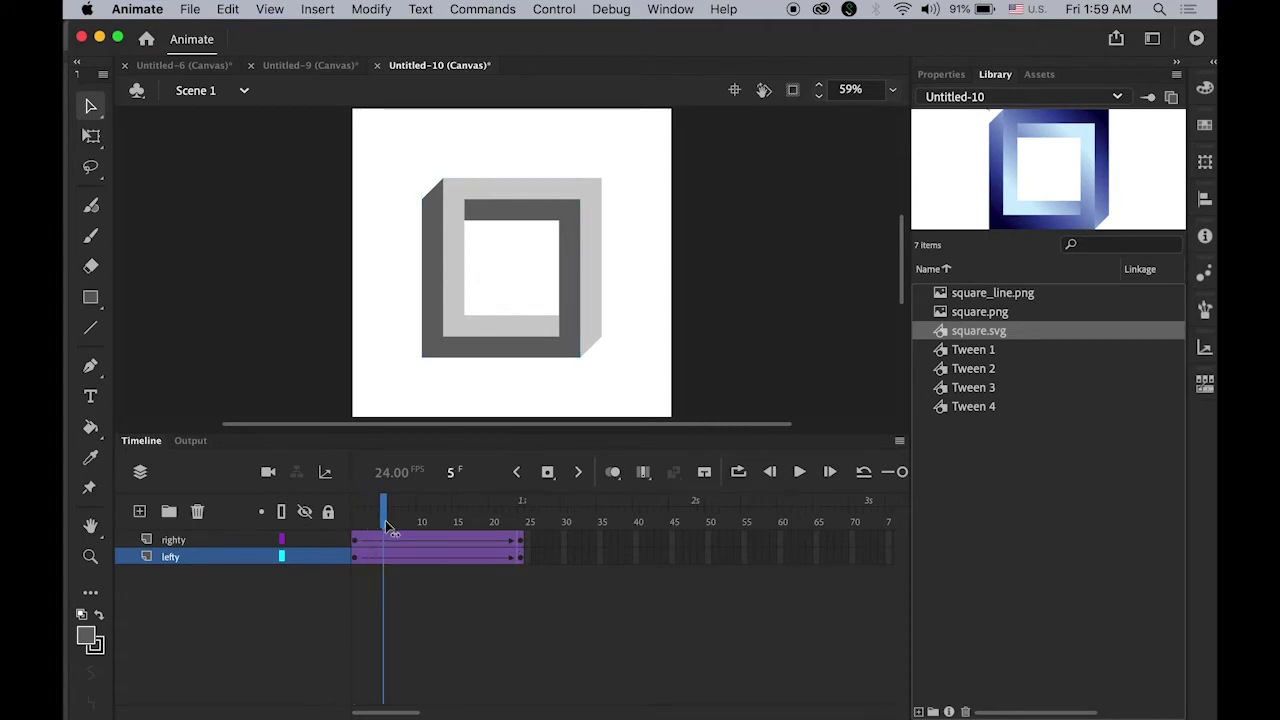
pyautogui.click(357, 522)
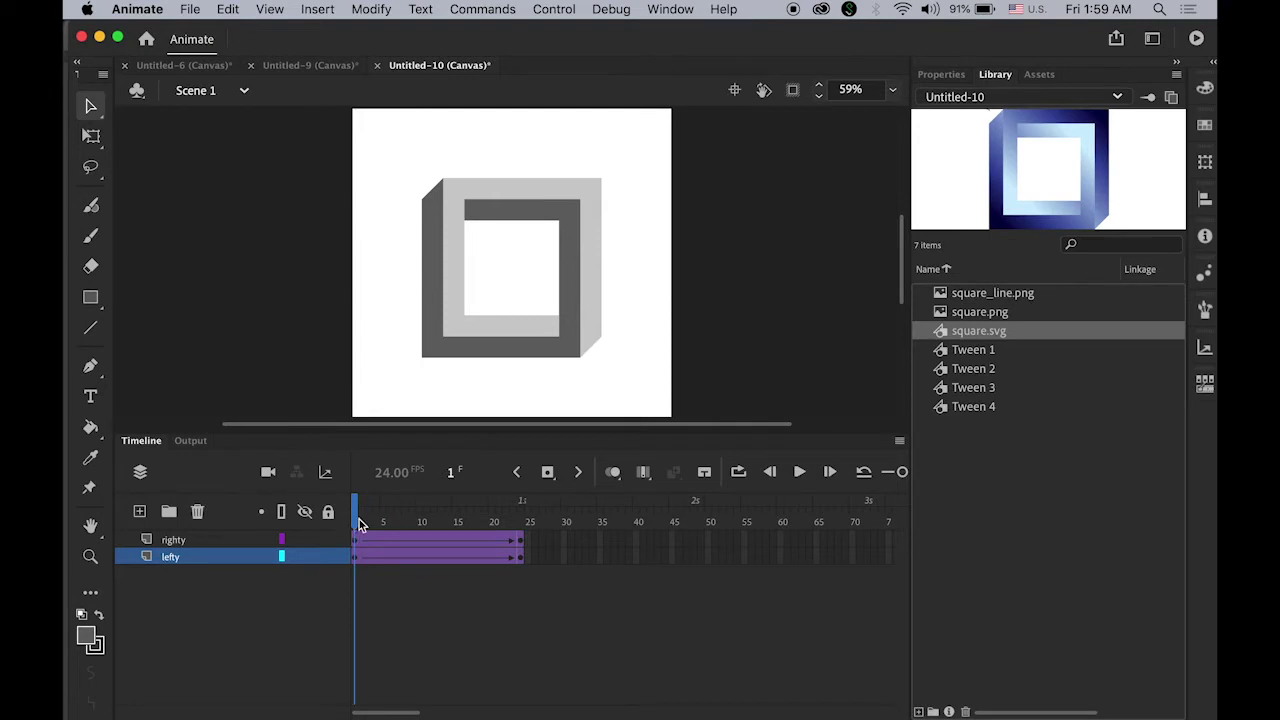
pyautogui.click(428, 343)
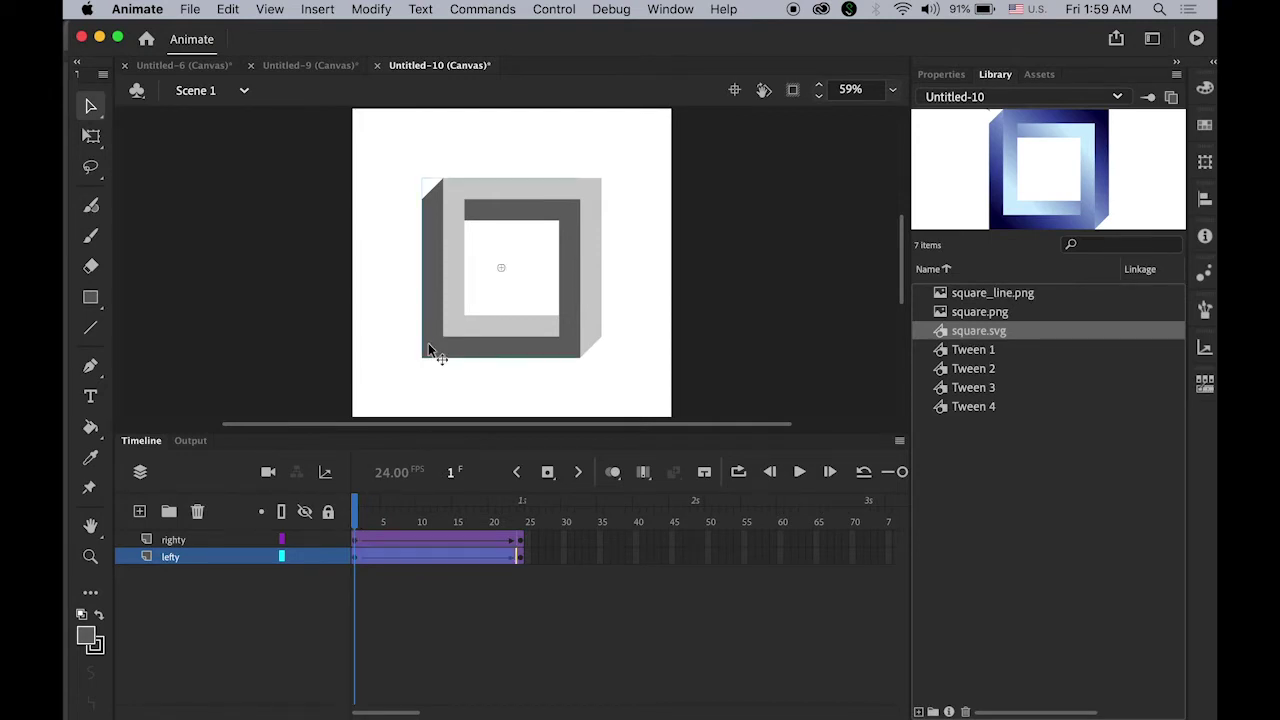
pyautogui.moveTo(433, 316); pyautogui.dragTo(369, 311)
# Move the light grey shape to the stage's right edge and align the dark grey shape flush with the left edge.
pyautogui.click(590, 282)
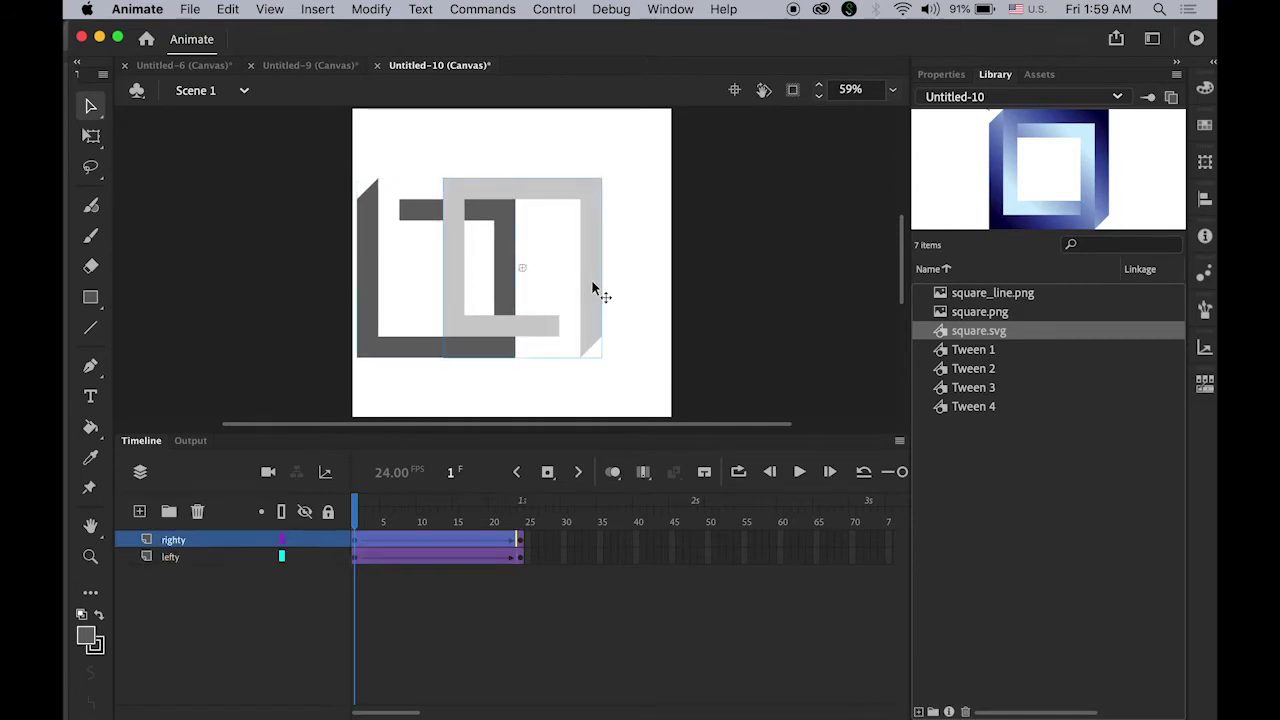
pyautogui.moveTo(592, 282); pyautogui.dragTo(663, 289)
pyautogui.click(420, 351)
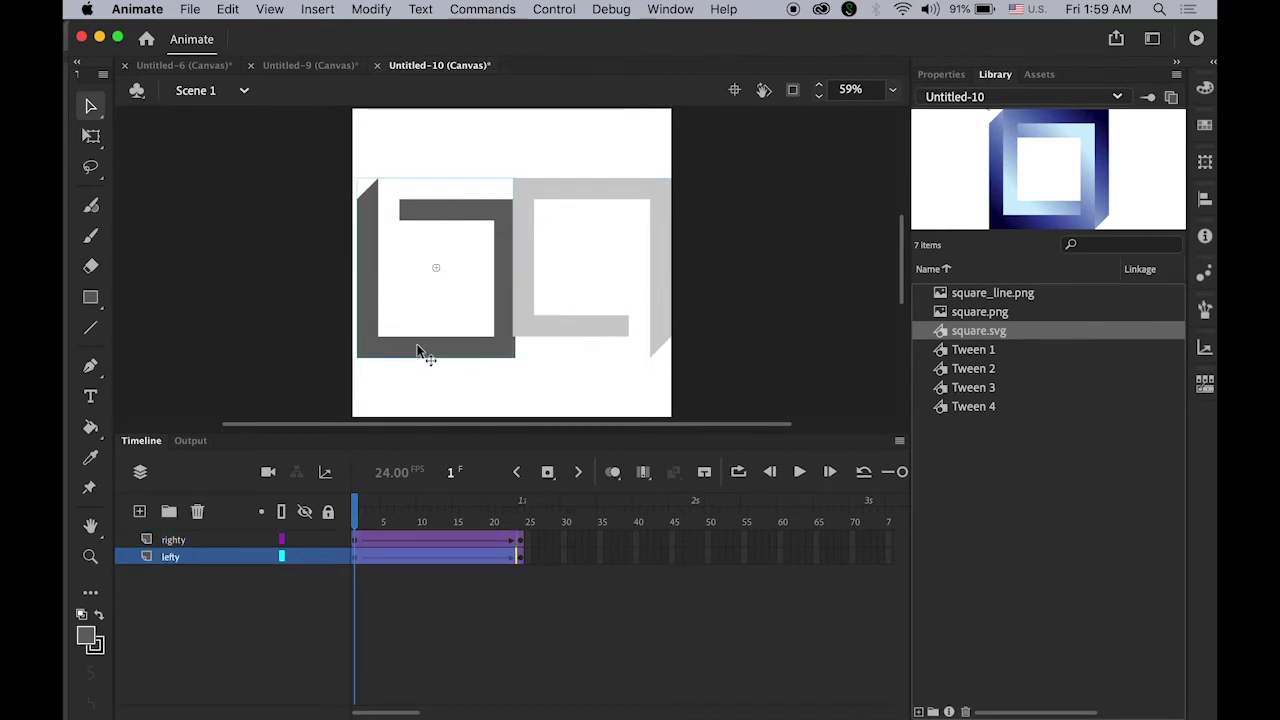
pyautogui.moveTo(417, 346); pyautogui.dragTo(412, 346)
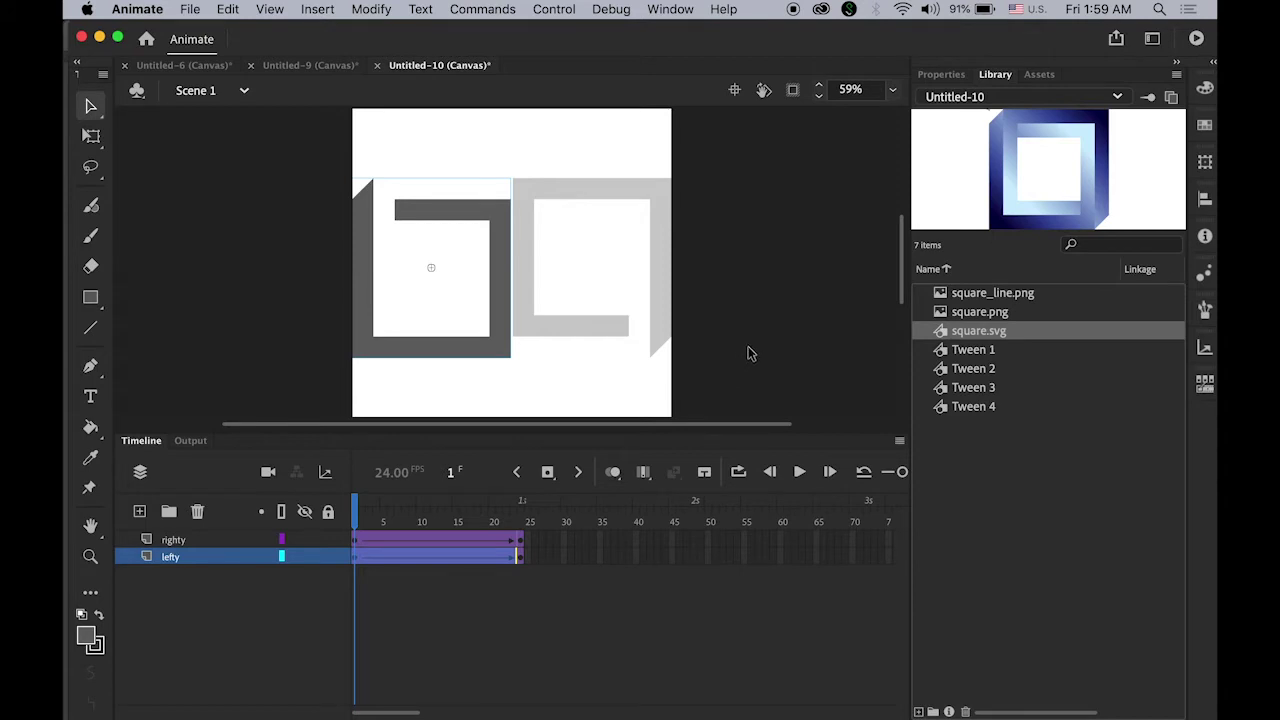
pyautogui.click(751, 353)
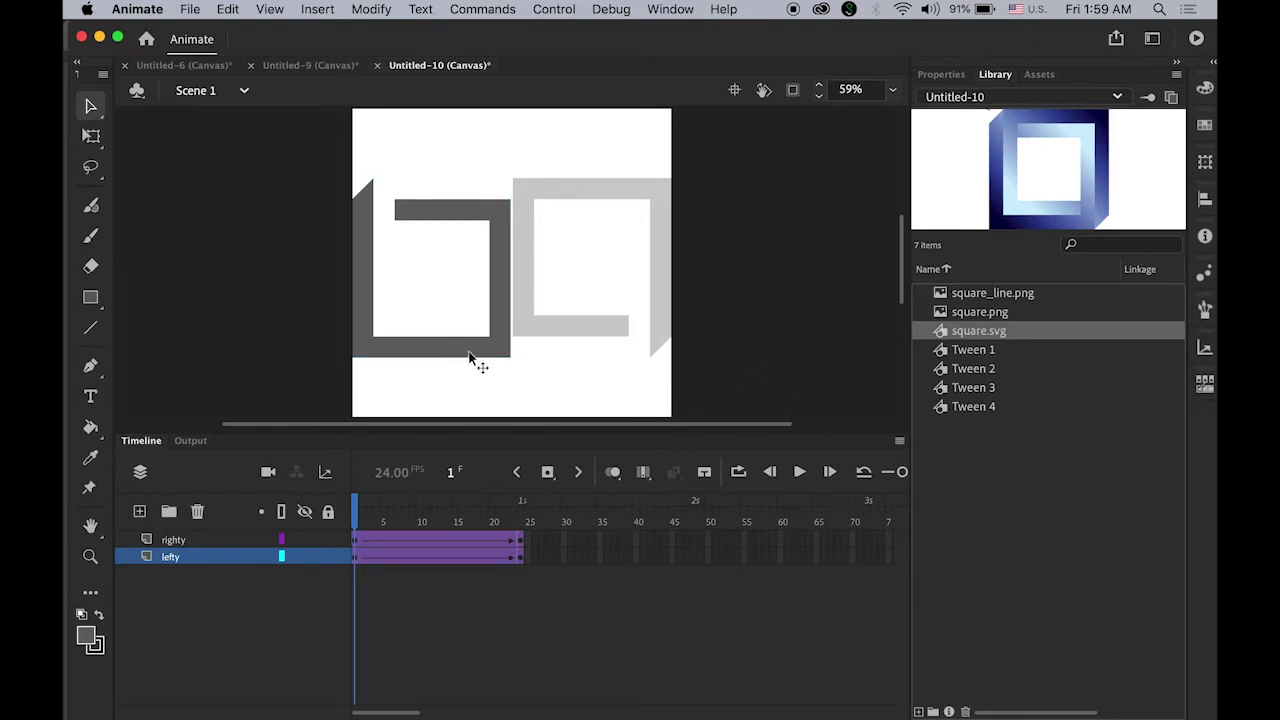
# Scale the dark grey shape at frame 1 to 20% in width and height.
pyautogui.click(470, 357)
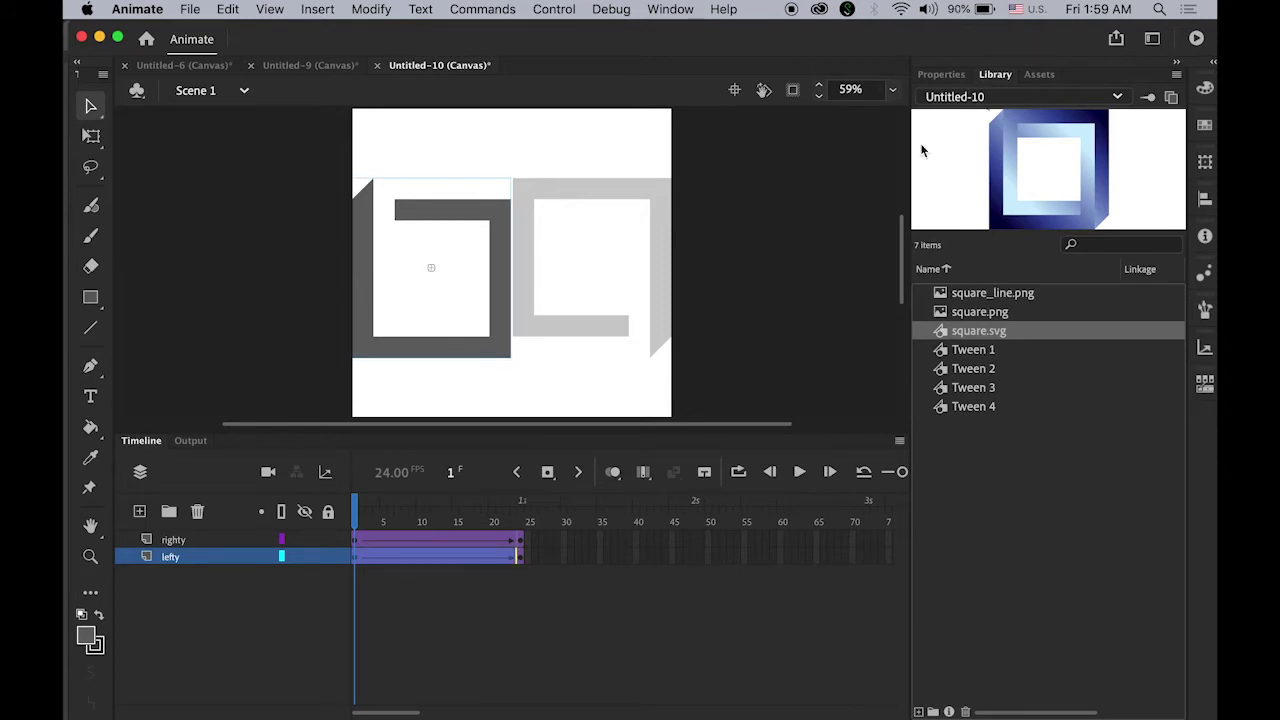
pyautogui.click(1203, 163)
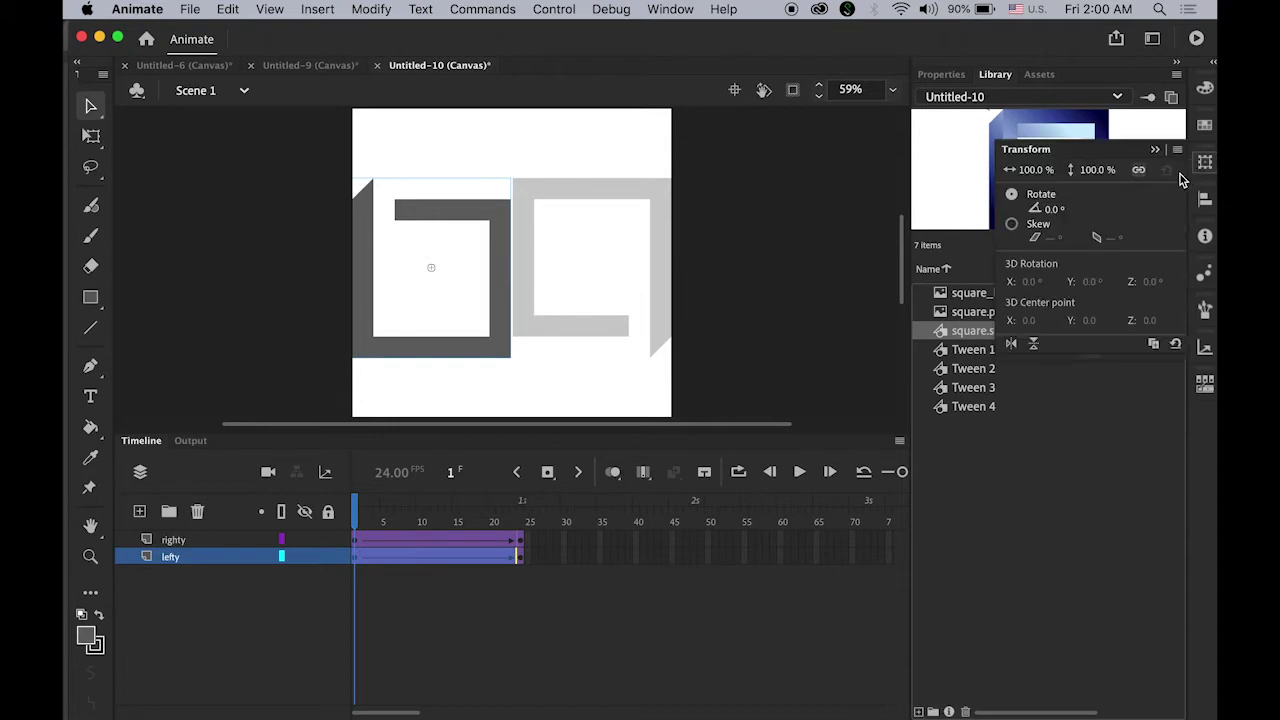
pyautogui.click(668, 9)
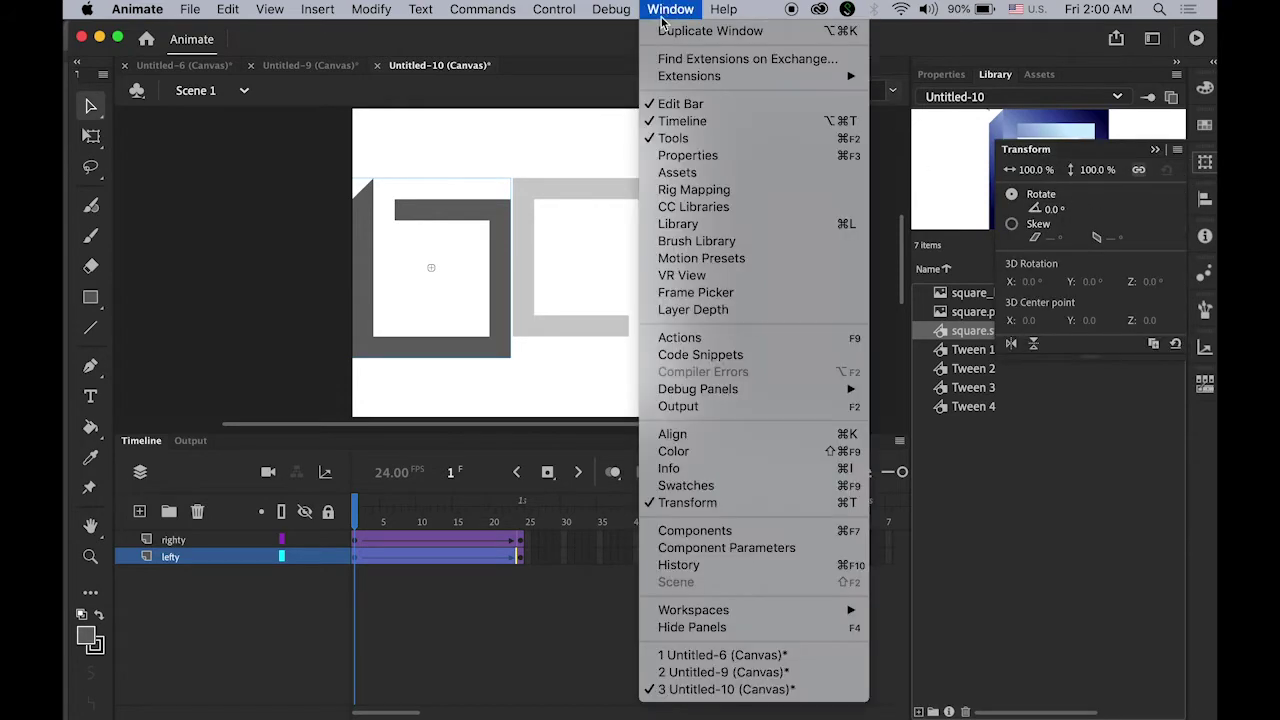
pyautogui.click(1045, 509)
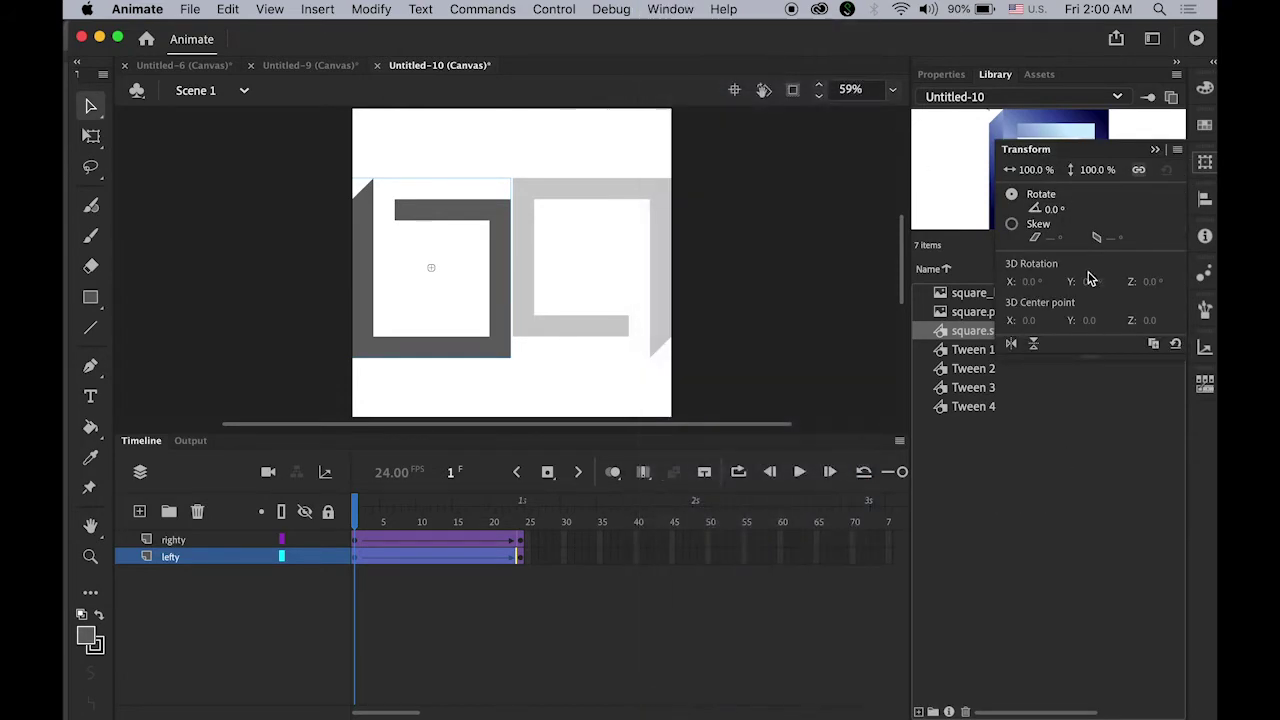
pyautogui.click(1033, 170)
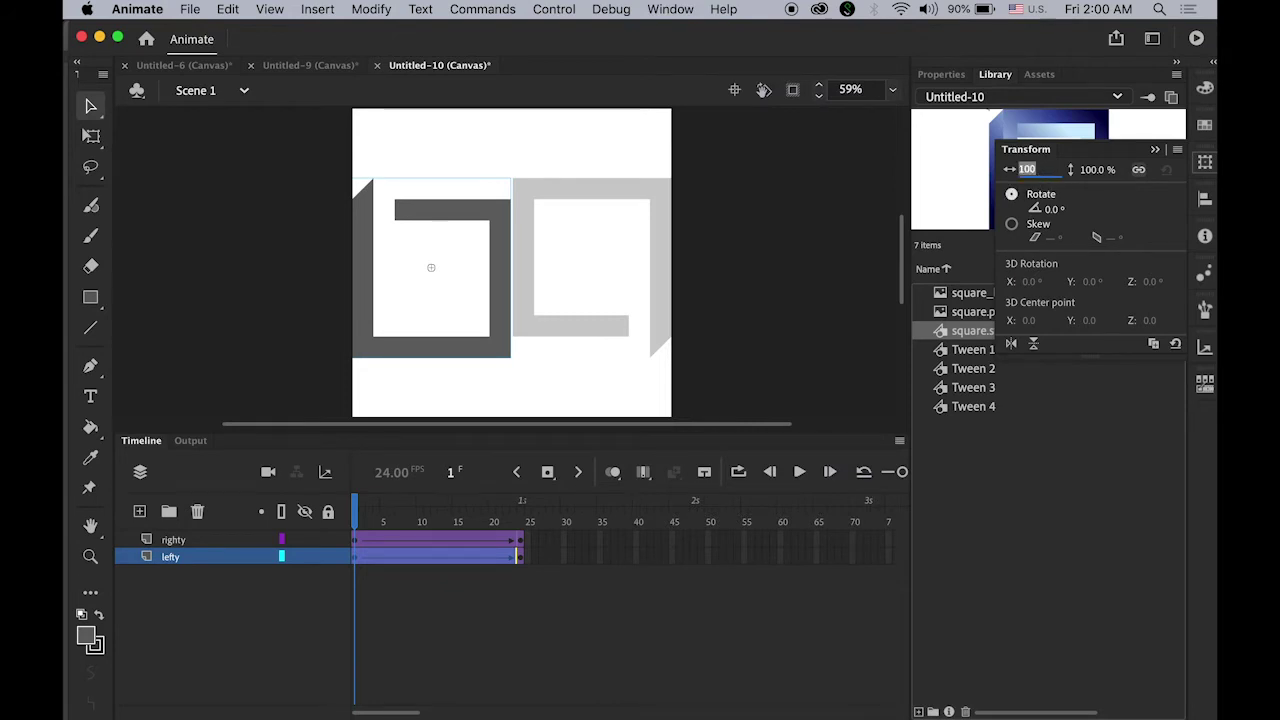
pyautogui.write('20')
pyautogui.press('Return')
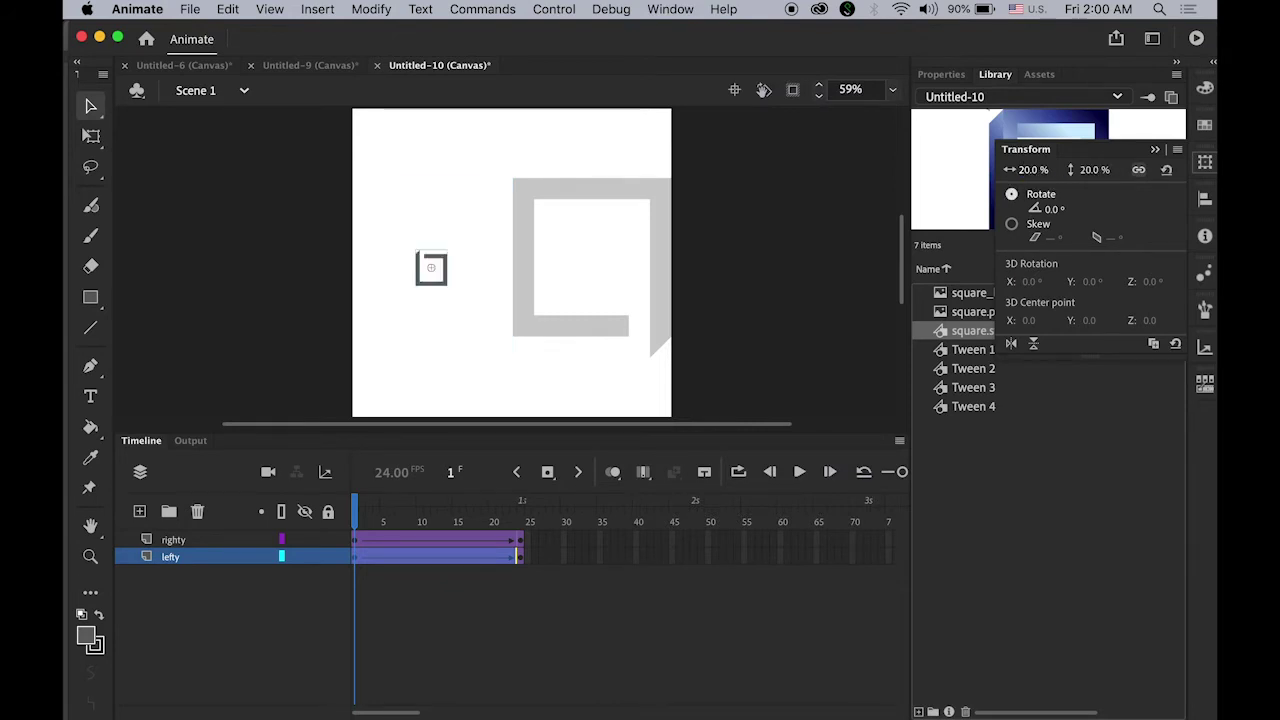
# Rotate the small dark grey shape 180° and move it flush against the stage's left edge.
pyautogui.click(1047, 209)
pyautogui.write('180')
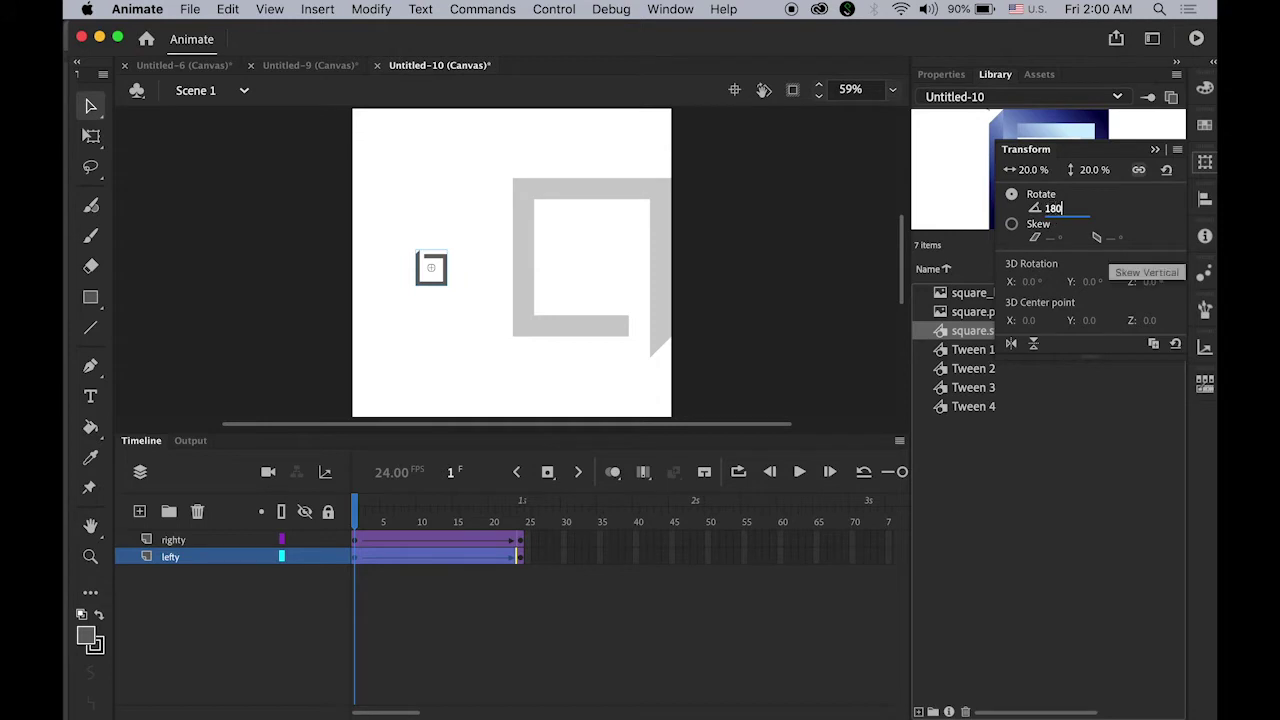
pyautogui.press('Return')
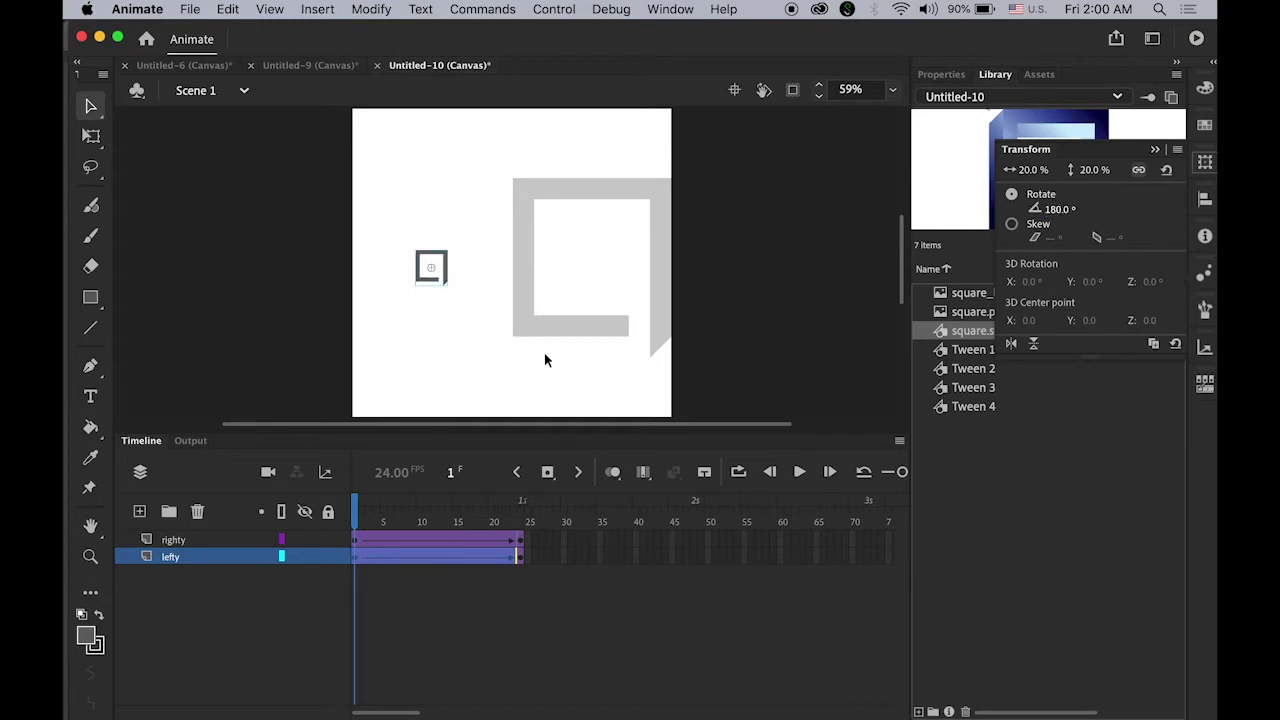
pyautogui.moveTo(431, 277); pyautogui.dragTo(368, 282)
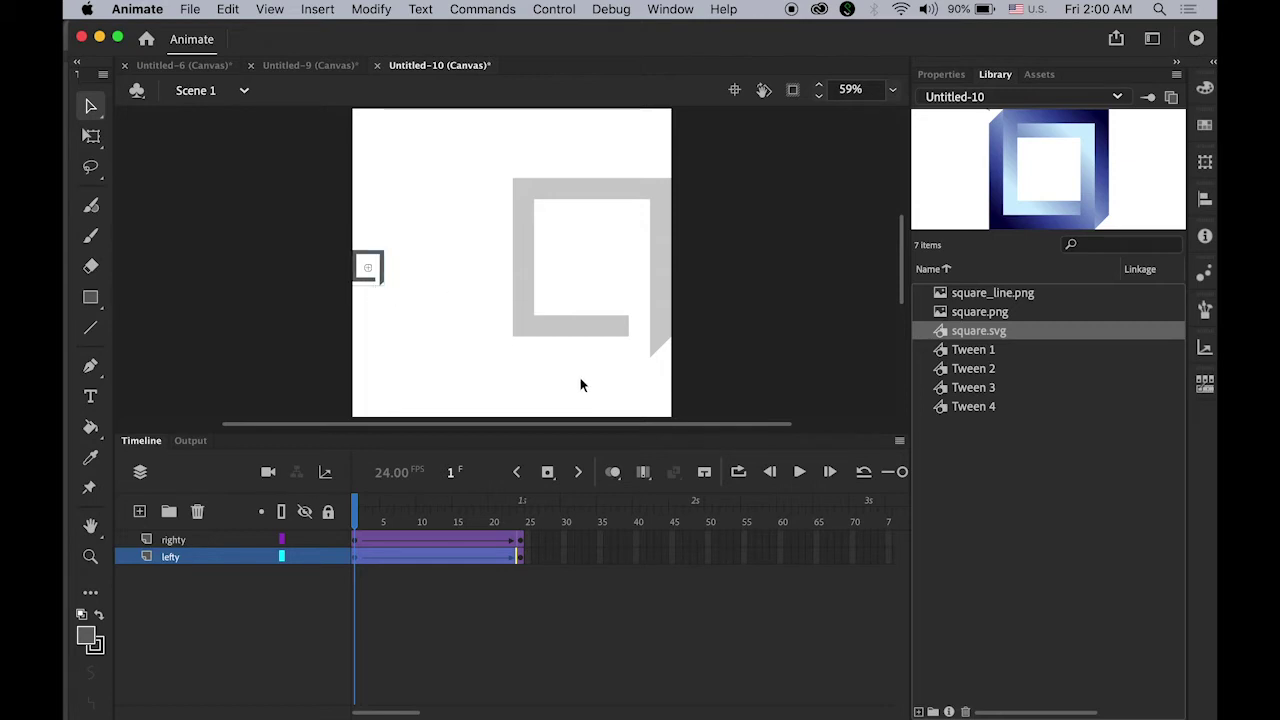
# Scale the light grey shape at frame 1 to 20% in width and height.
pyautogui.click(523, 212)
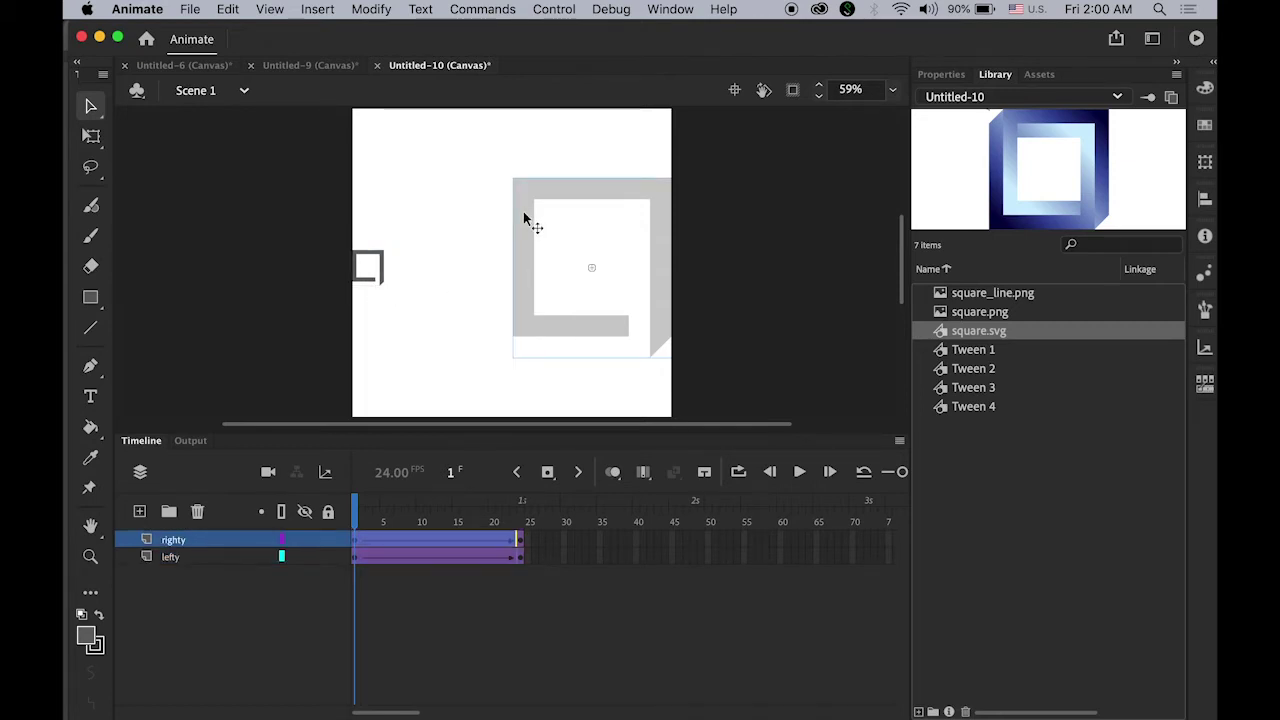
pyautogui.click(1205, 162)
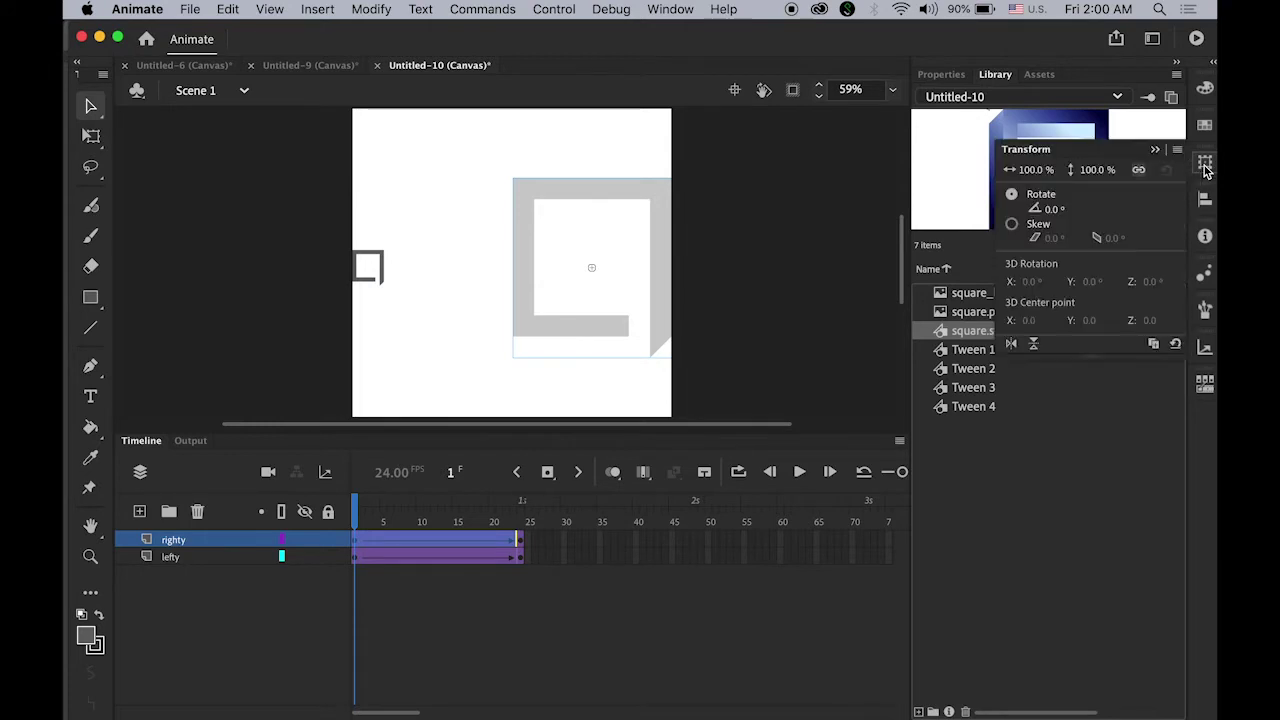
pyautogui.click(1028, 169)
pyautogui.write('20')
pyautogui.press('Return')
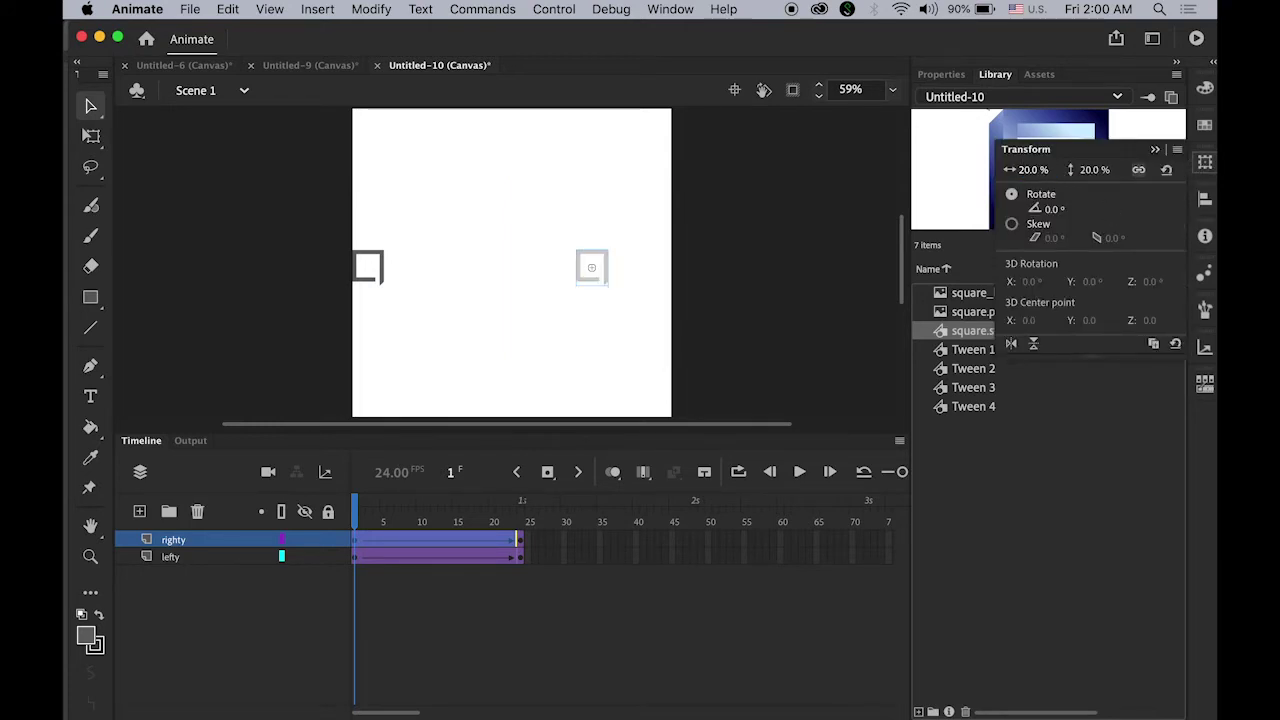
# Rotate the small light grey shape 180° and move it flush against the stage's right edge.
pyautogui.click(1047, 214)
pyautogui.write('180')
pyautogui.press('Return')
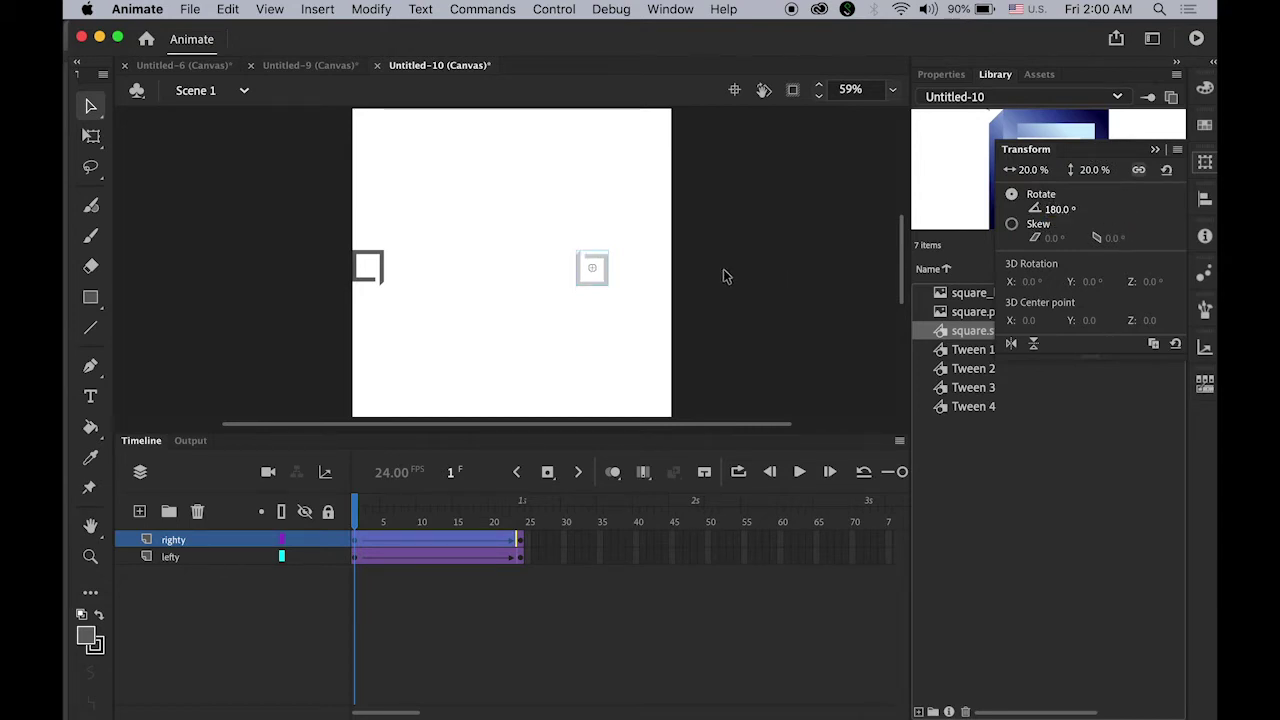
pyautogui.moveTo(605, 287); pyautogui.dragTo(671, 288)
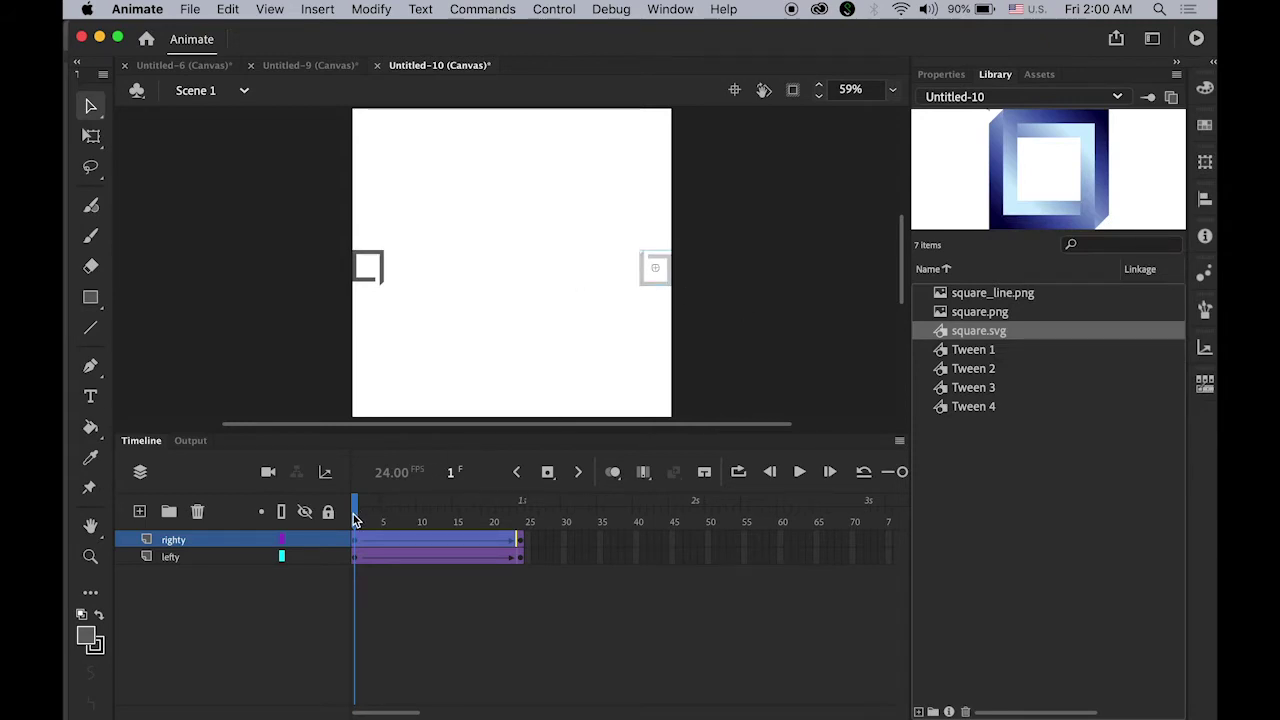
# Select both small shapes at frame 1 and apply an Alpha color effect of 0%.
pyautogui.moveTo(355, 519)
pyautogui.mouseDown()
pyautogui.moveTo(520, 520)
pyautogui.moveTo(355, 520)
pyautogui.mouseUp()
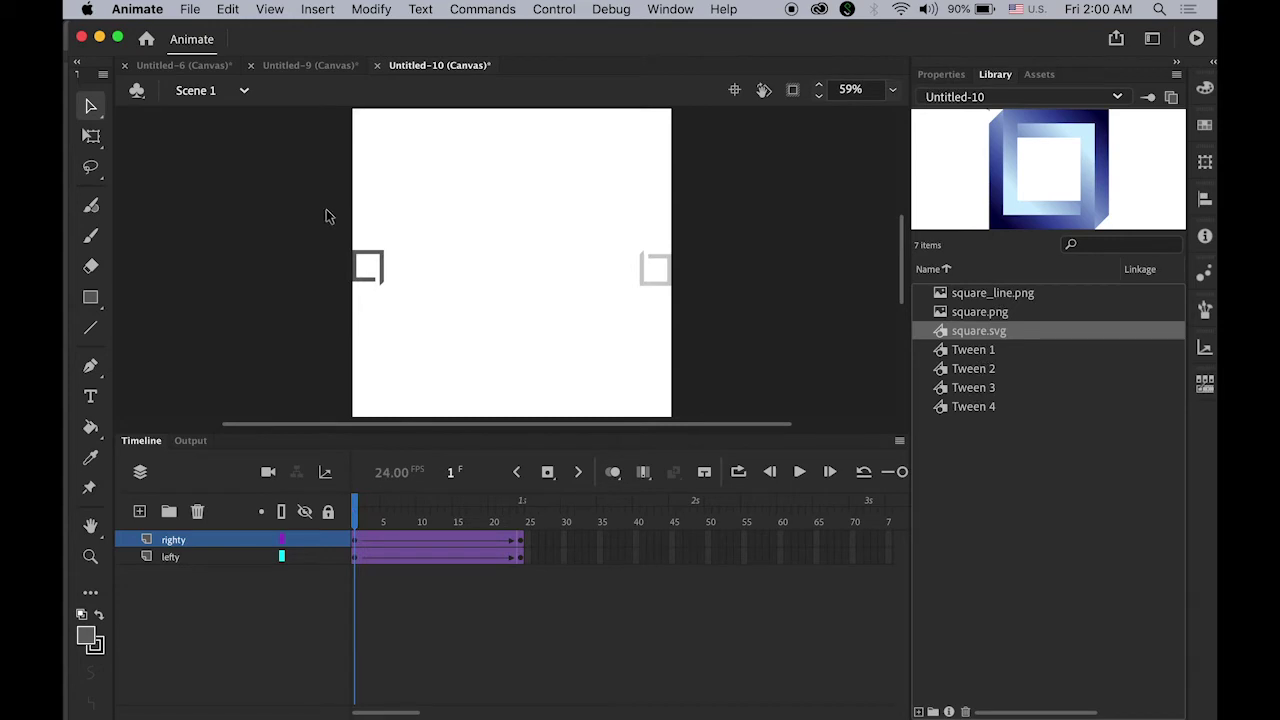
pyautogui.moveTo(329, 217); pyautogui.dragTo(699, 325)
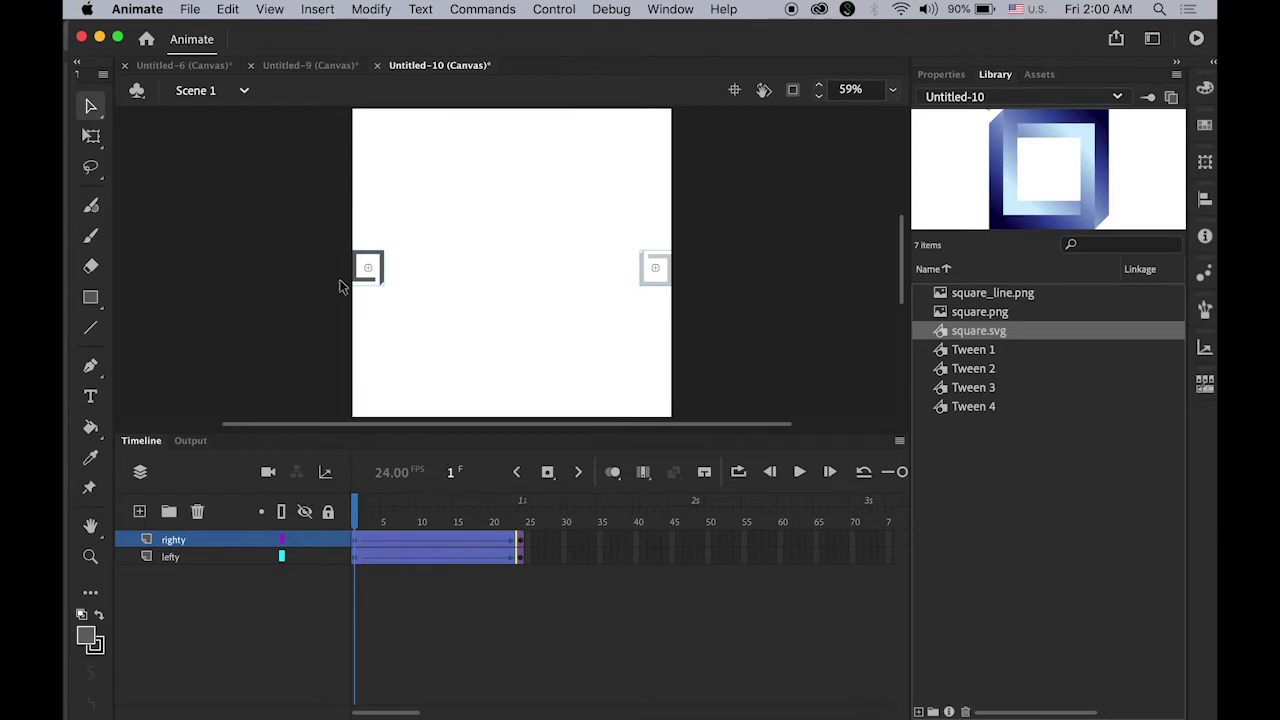
pyautogui.moveTo(312, 204); pyautogui.dragTo(718, 340)
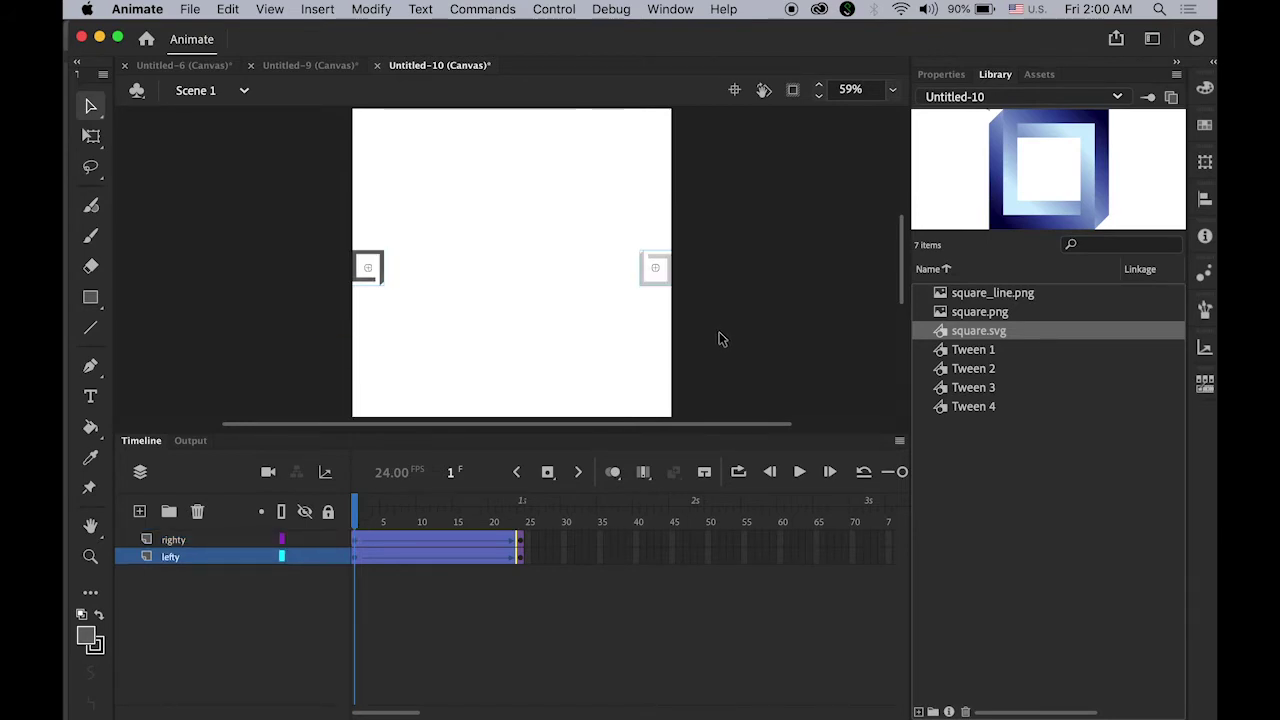
pyautogui.click(940, 76)
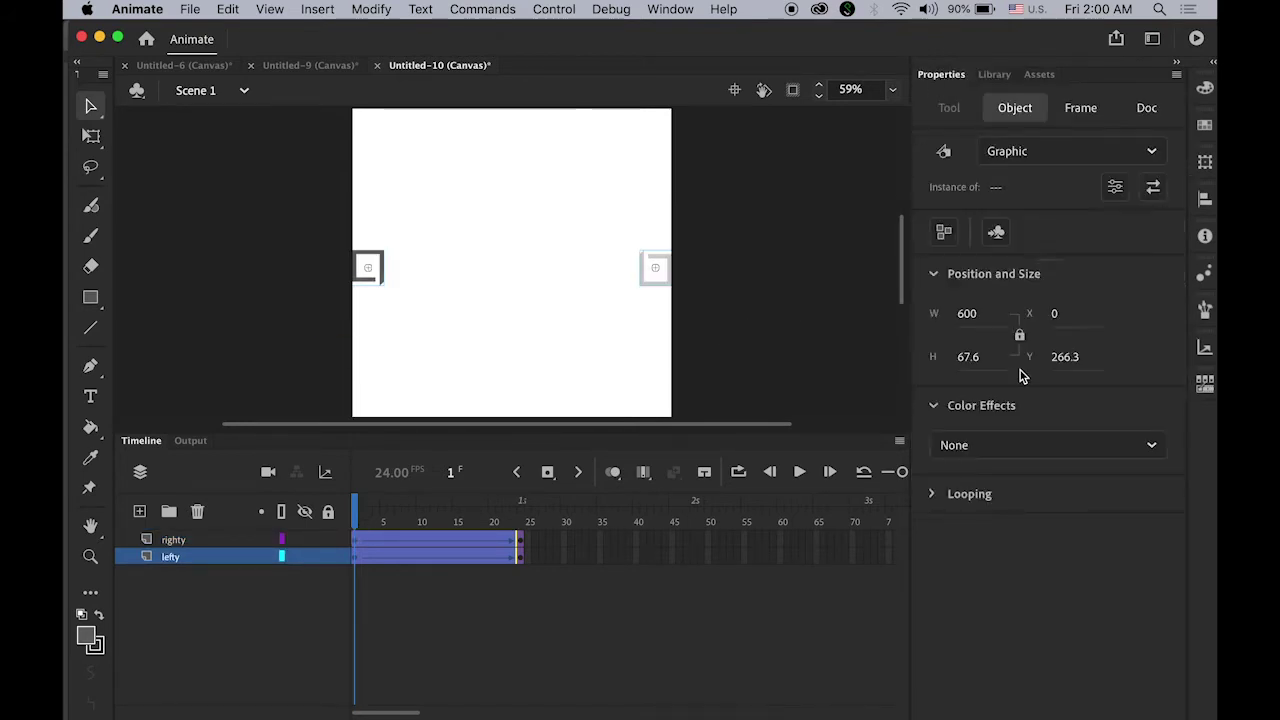
pyautogui.click(1151, 448)
pyautogui.click(1054, 598)
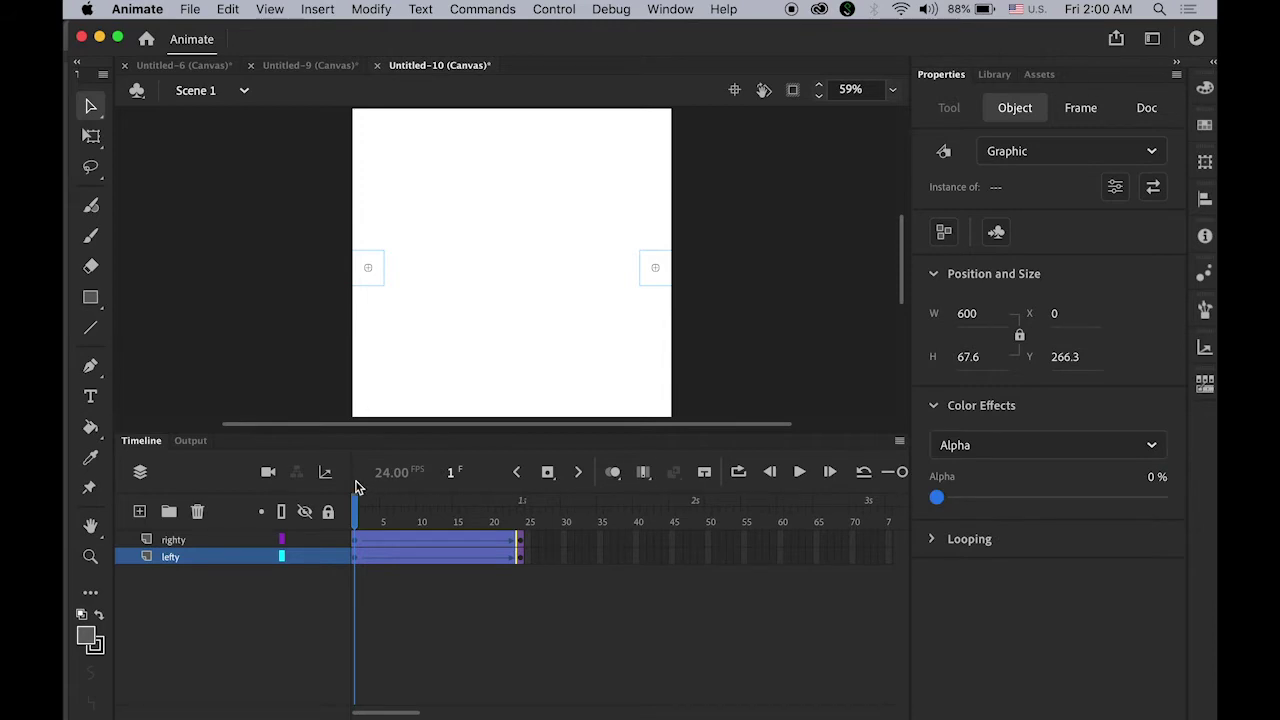
# Play the animation from frame 1 and scrub back through the tween to check the motion.
pyautogui.moveTo(360, 515)
pyautogui.mouseDown()
pyautogui.moveTo(505, 522)
pyautogui.moveTo(342, 514)
pyautogui.mouseUp()
pyautogui.press('Return')
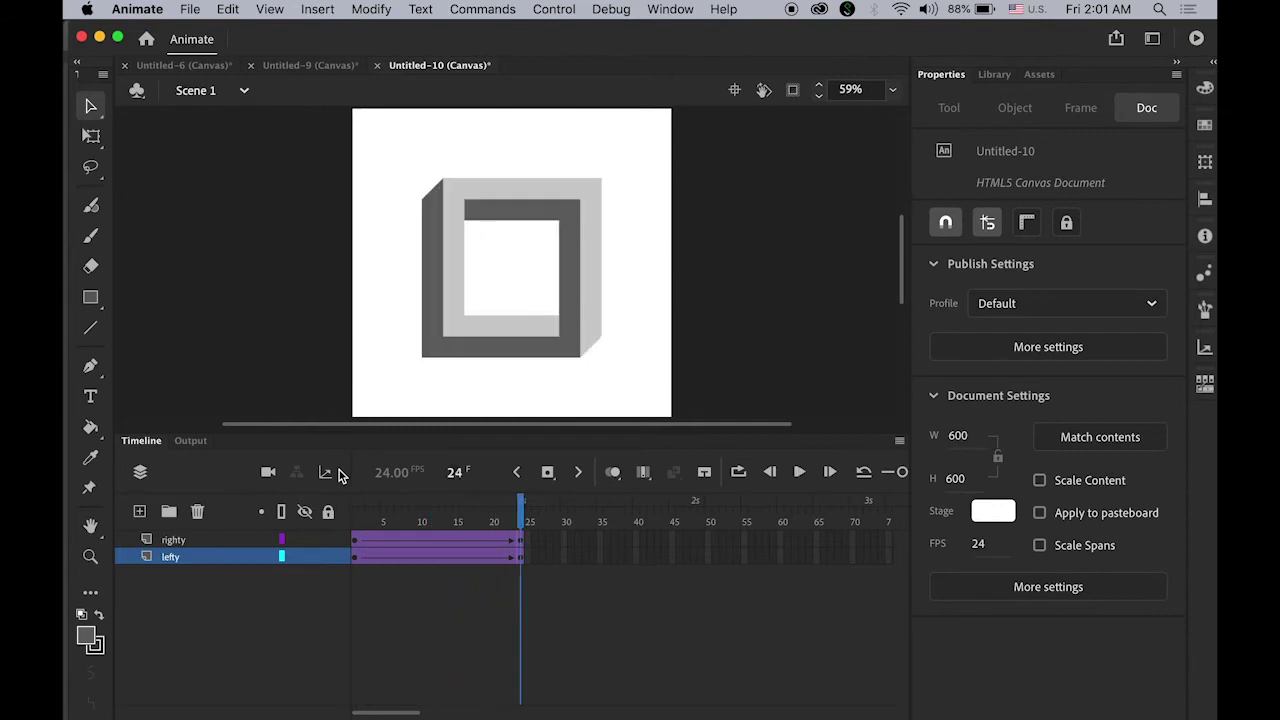
pyautogui.moveTo(524, 511); pyautogui.dragTo(362, 511)
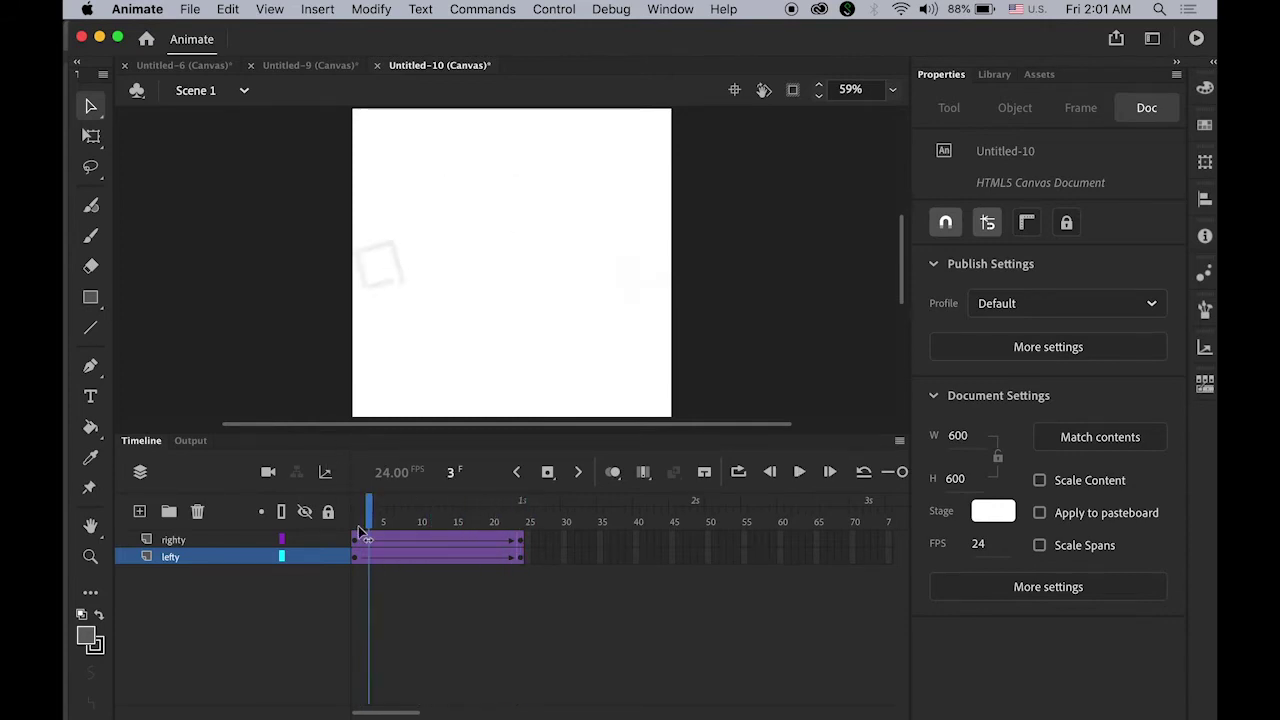
# Set the easing of both the righty and lefty tweens to -100 (Classic Ease-In) and play the animation.
pyautogui.keyDown('shift'); pyautogui.click(212, 540); pyautogui.keyUp('shift')
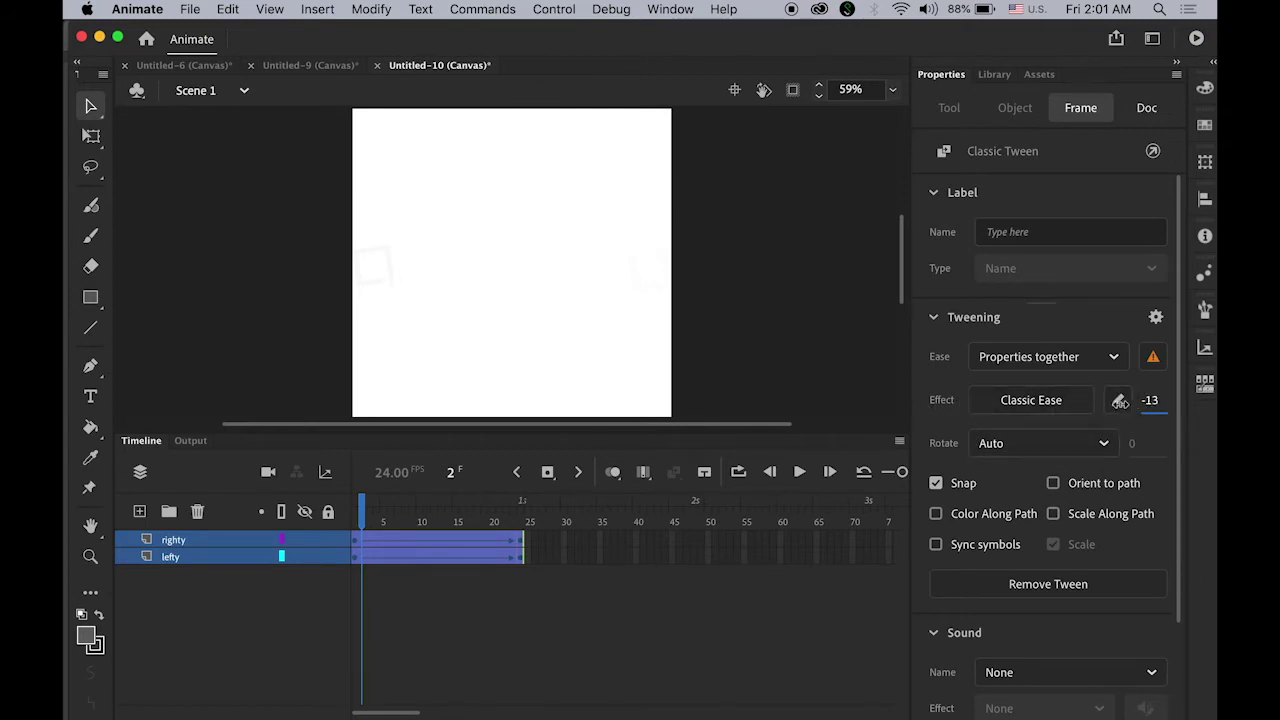
pyautogui.moveTo(1144, 405)
pyautogui.mouseDown()
pyautogui.moveTo(936, 414)
pyautogui.moveTo(941, 426)
pyautogui.mouseUp()
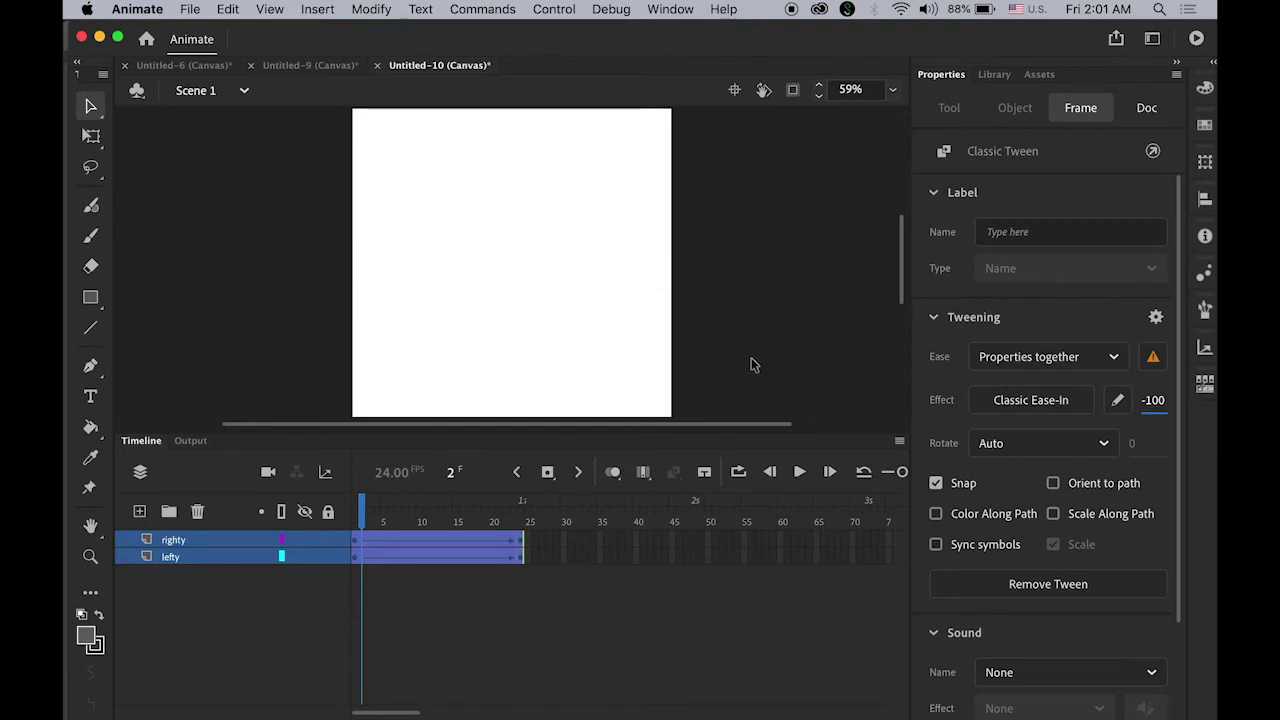
pyautogui.press('Return')
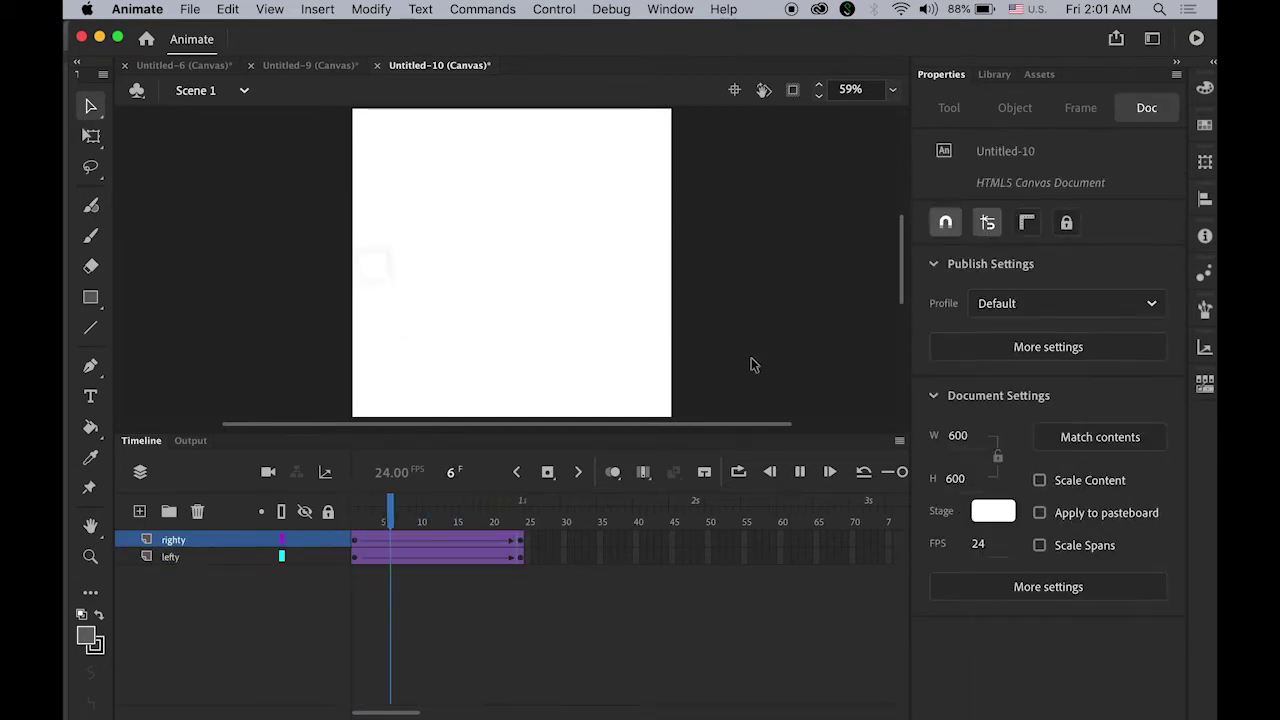
pyautogui.press('Return')
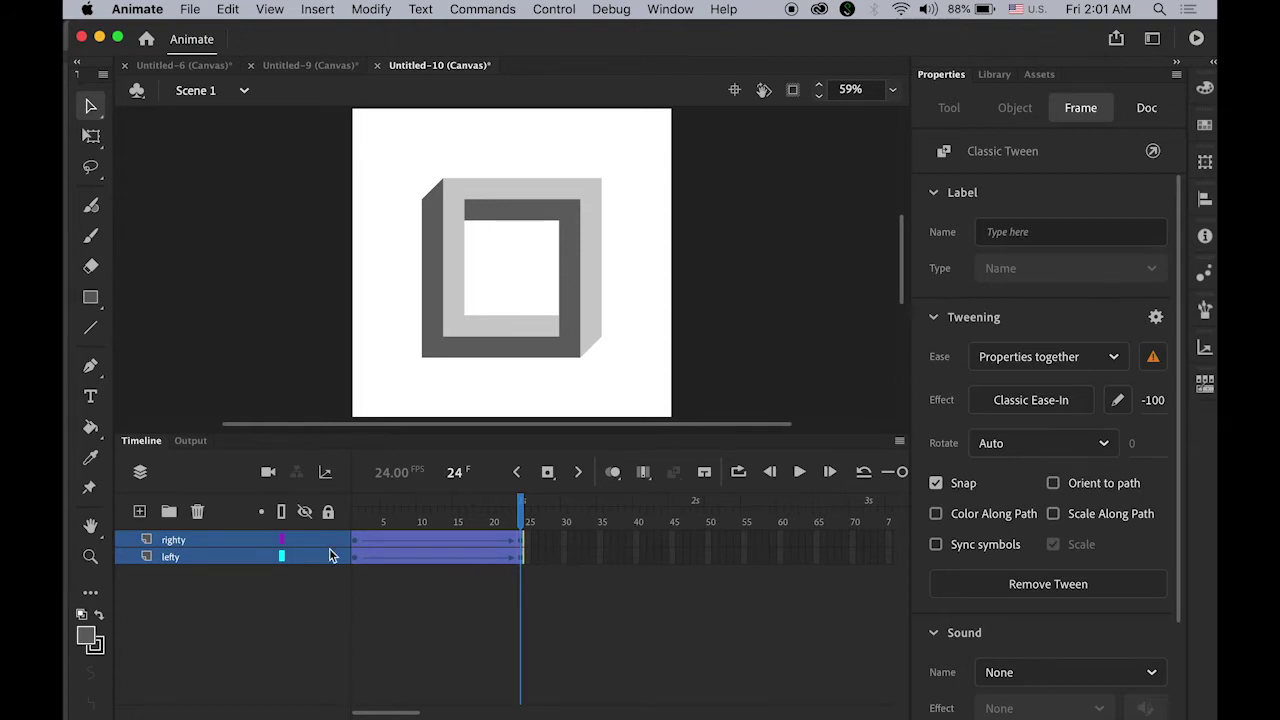
# Add a layer named color above righty and insert a keyframe on it at frame 24.
pyautogui.click(140, 512)
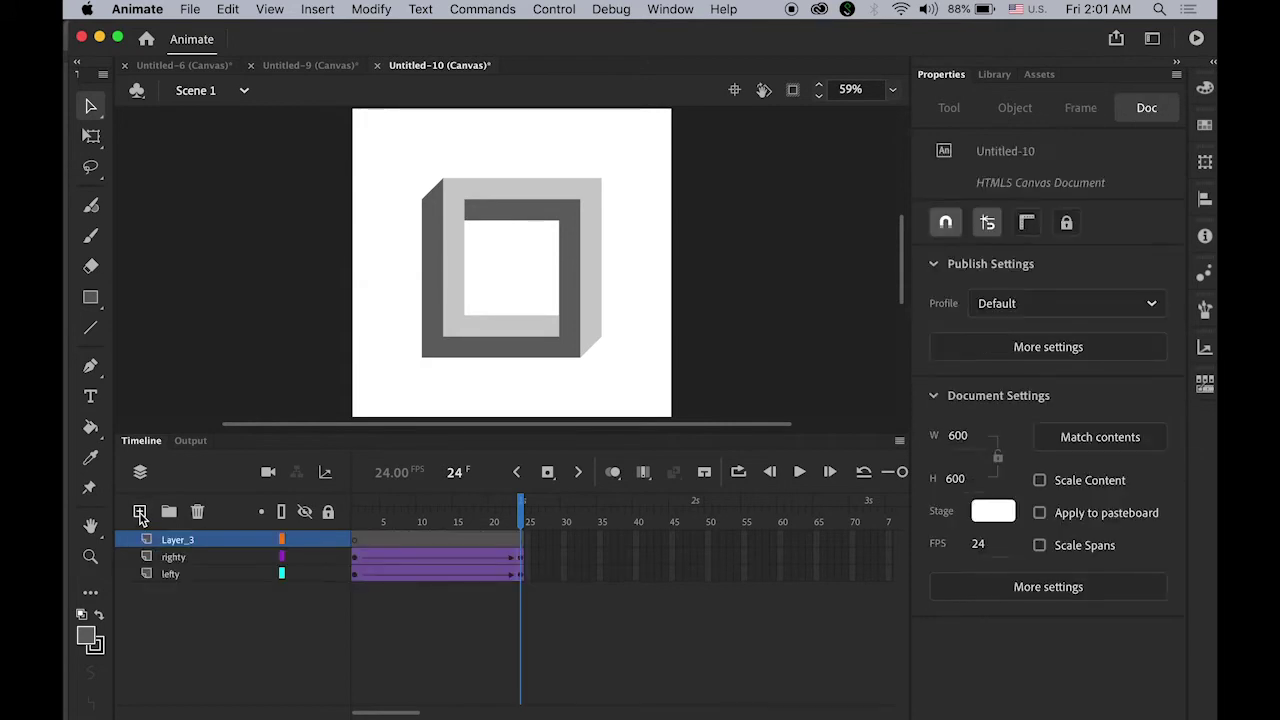
pyautogui.doubleClick(176, 539)
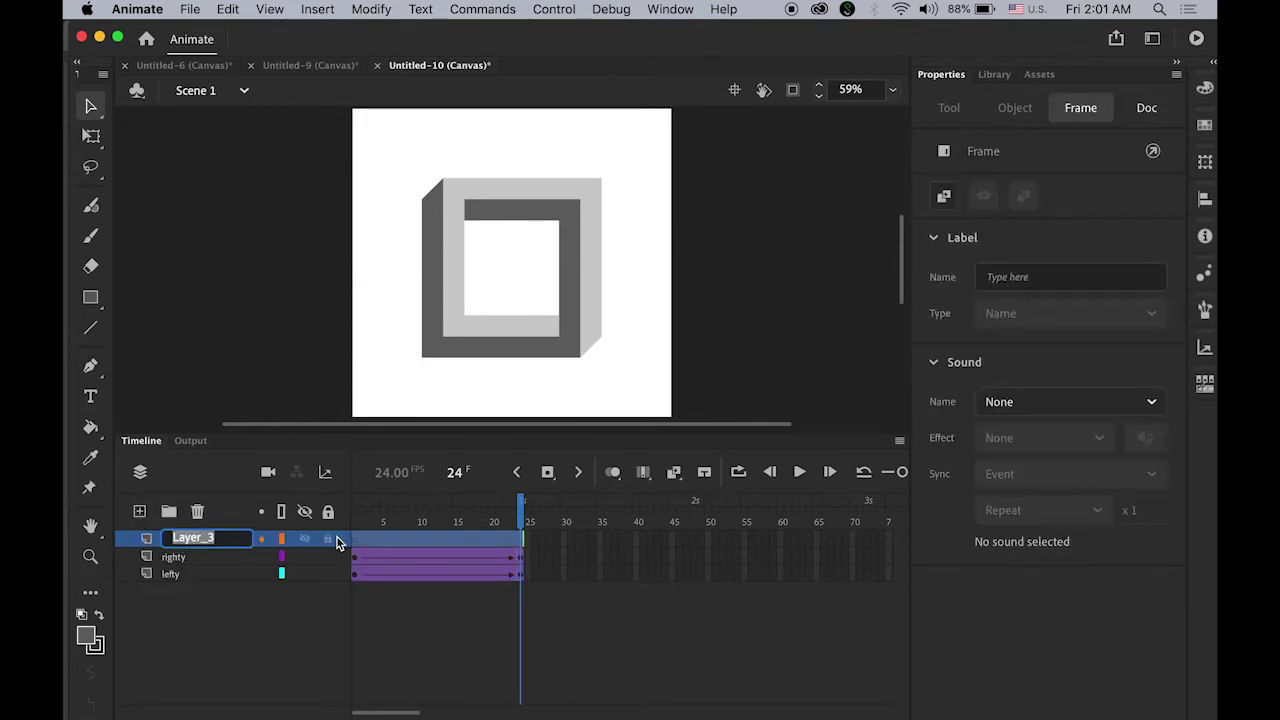
pyautogui.write('color')
pyautogui.press('Return')
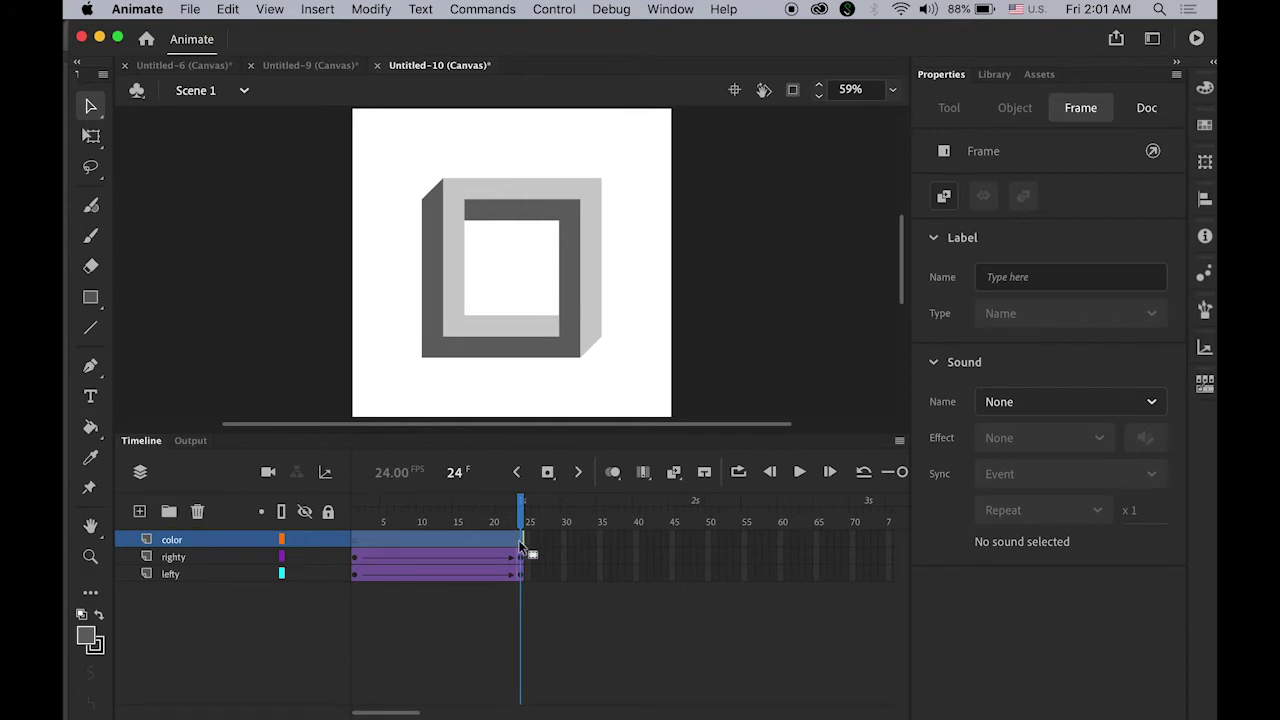
pyautogui.click(557, 568)
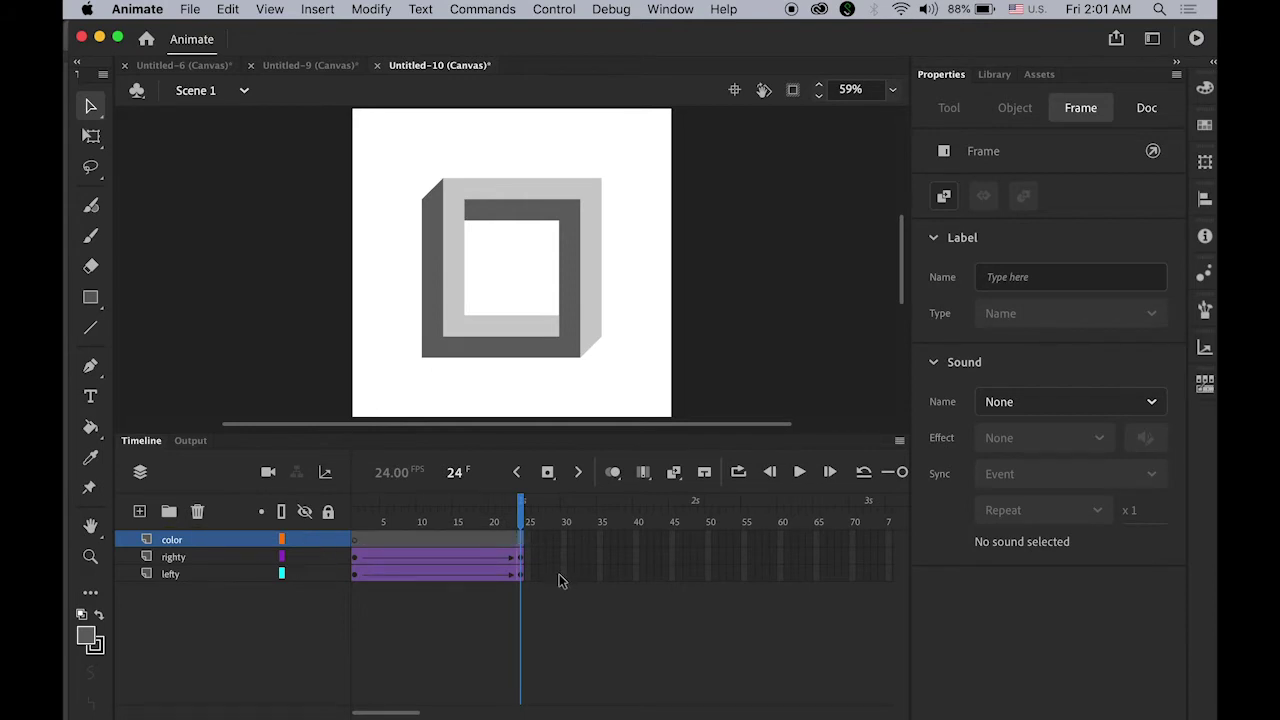
pyautogui.click(548, 473)
# Place square.png from the library onto the color layer, roughly over the grey impossible square.
pyautogui.click(998, 77)
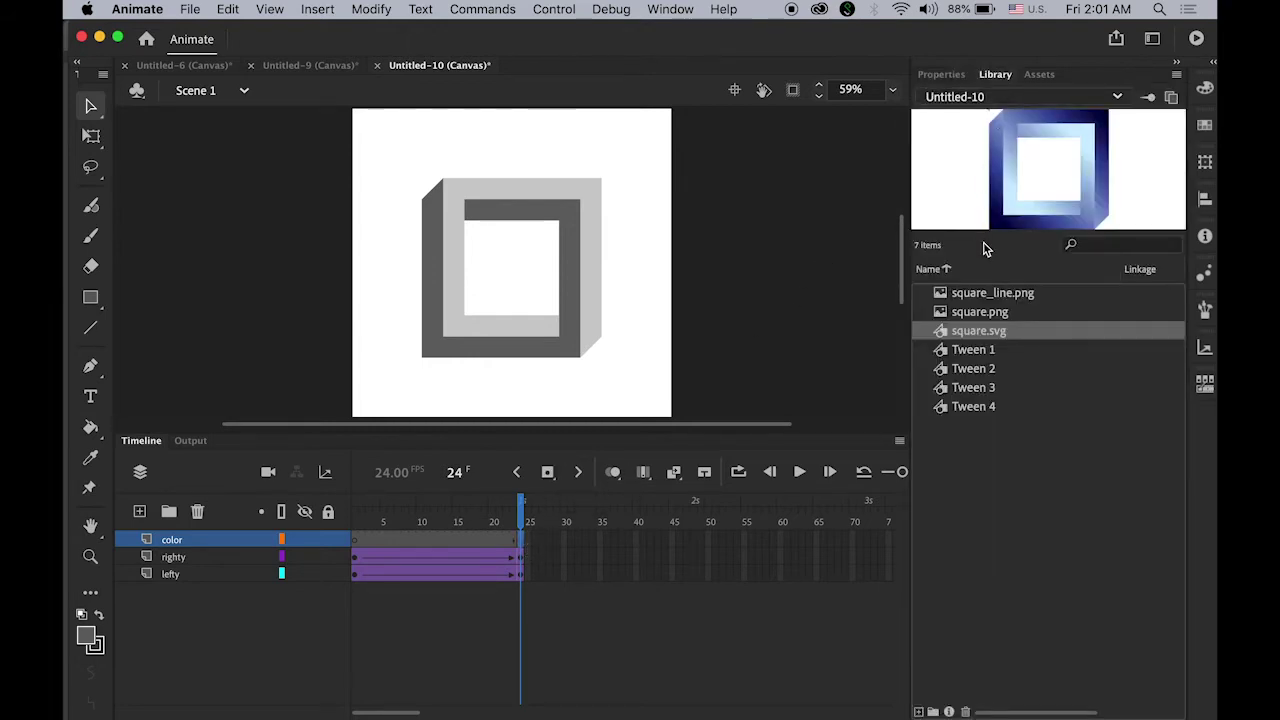
pyautogui.click(975, 313)
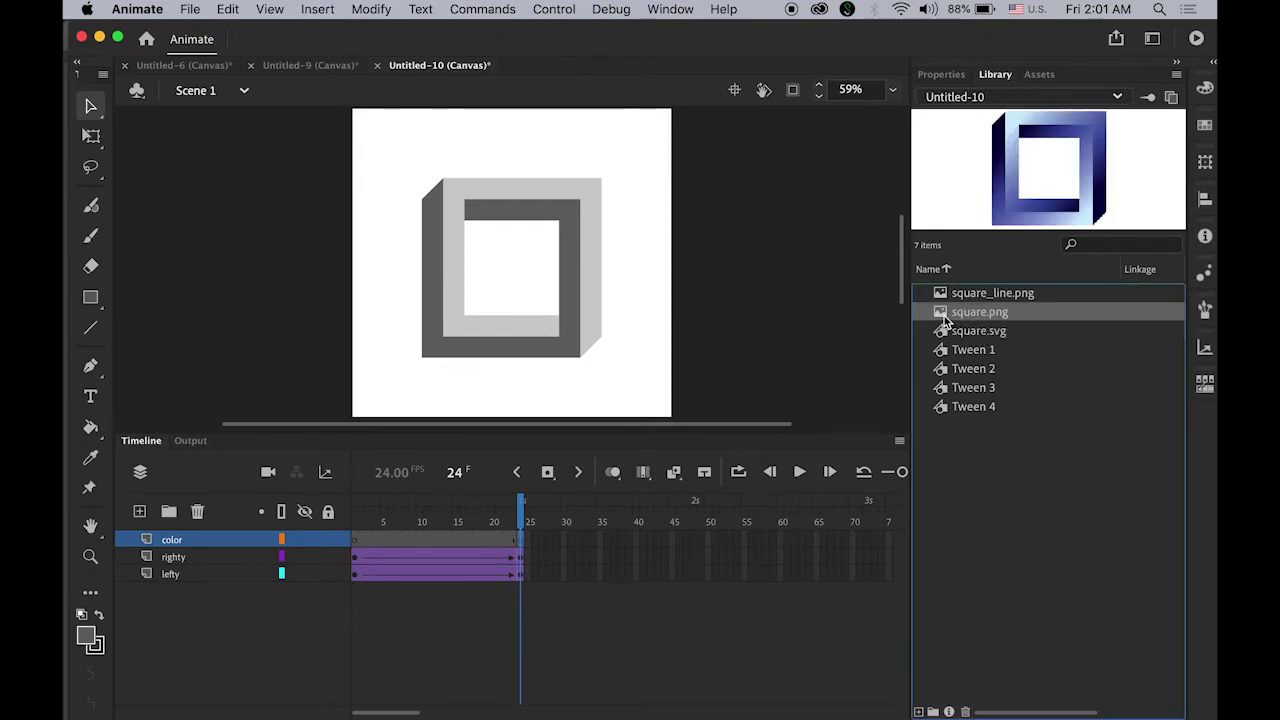
pyautogui.moveTo(944, 318); pyautogui.dragTo(517, 303)
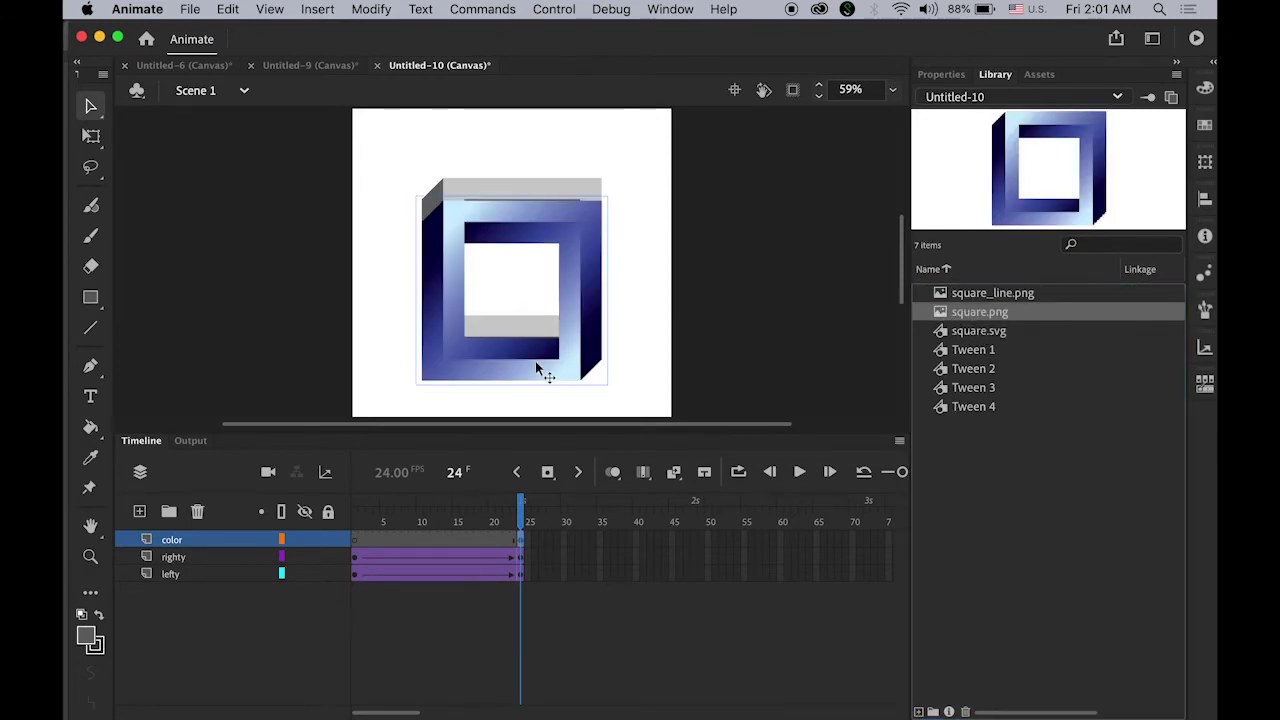
pyautogui.moveTo(536, 366); pyautogui.dragTo(535, 348)
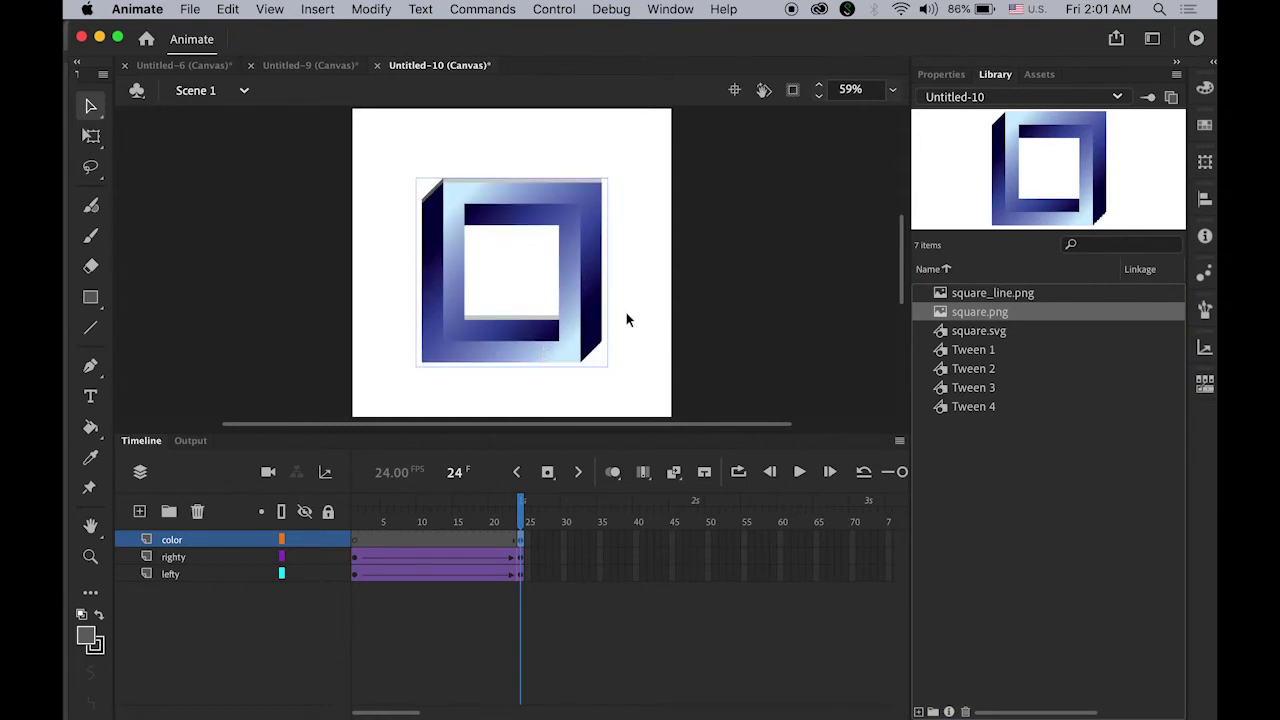
# Nudge the blue square image upward until it exactly covers the grey square, and deselect it.
pyautogui.click(420, 240)
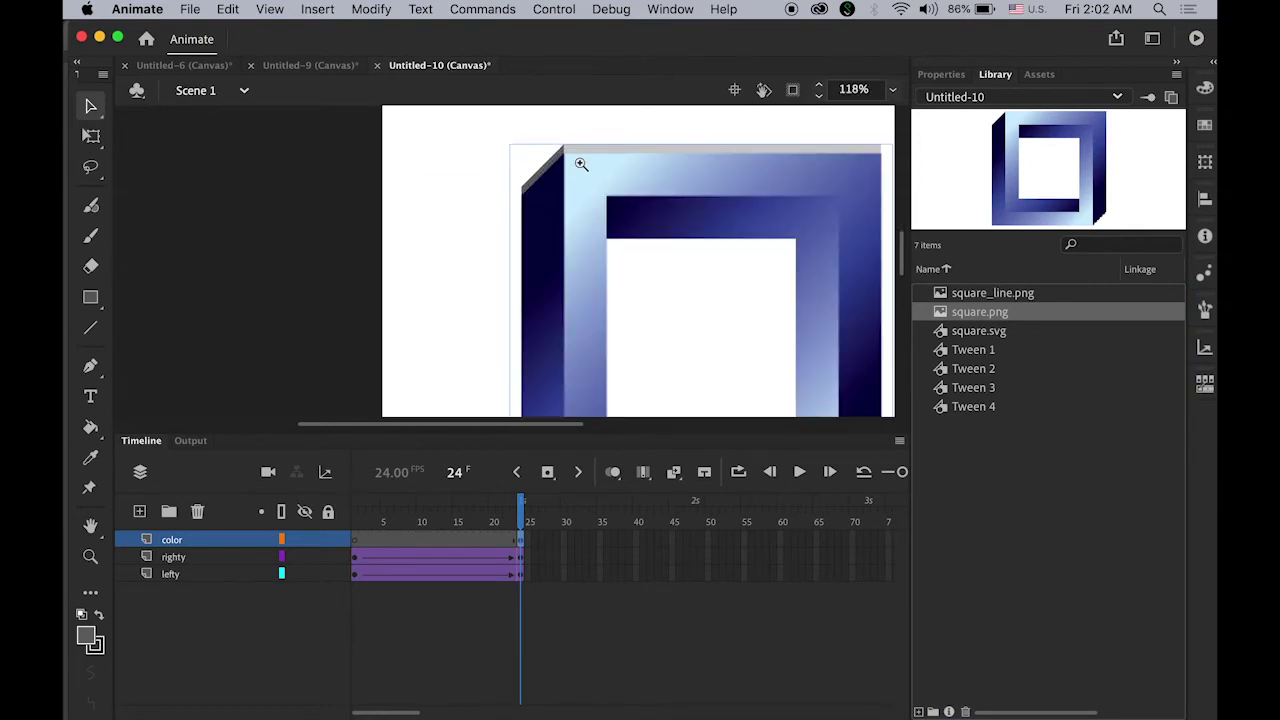
pyautogui.press('Up')
pyautogui.press('Up')
pyautogui.press('Up')
pyautogui.press('Up')
pyautogui.press('Up')
pyautogui.press('Up')
pyautogui.press('Up')
pyautogui.press('Up')
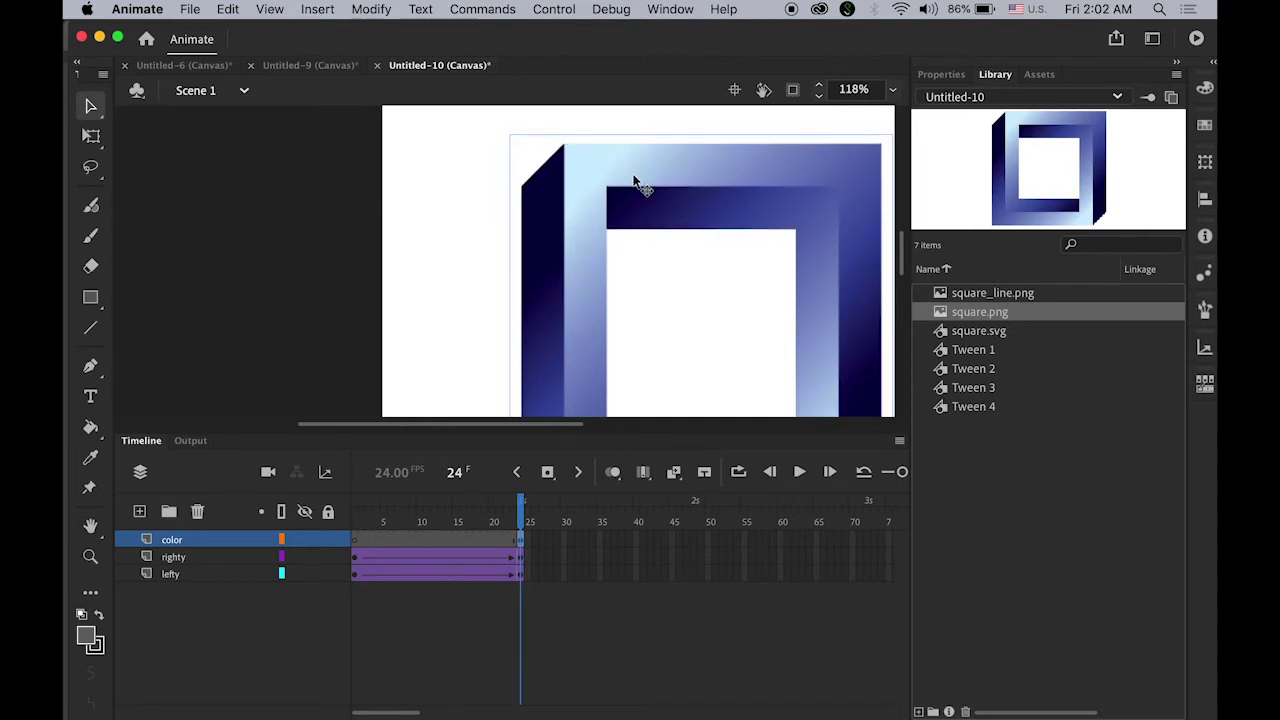
pyautogui.moveTo(685, 247); pyautogui.dragTo(566, 152)
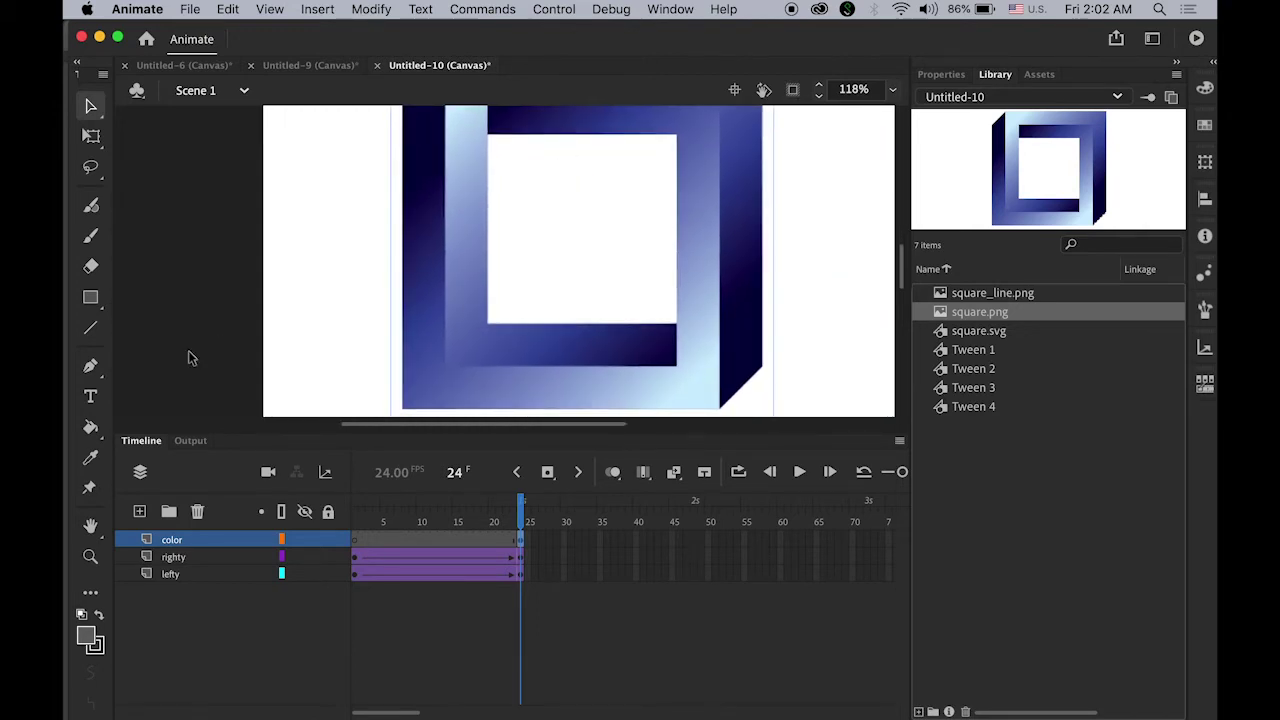
pyautogui.doubleClick(91, 526)
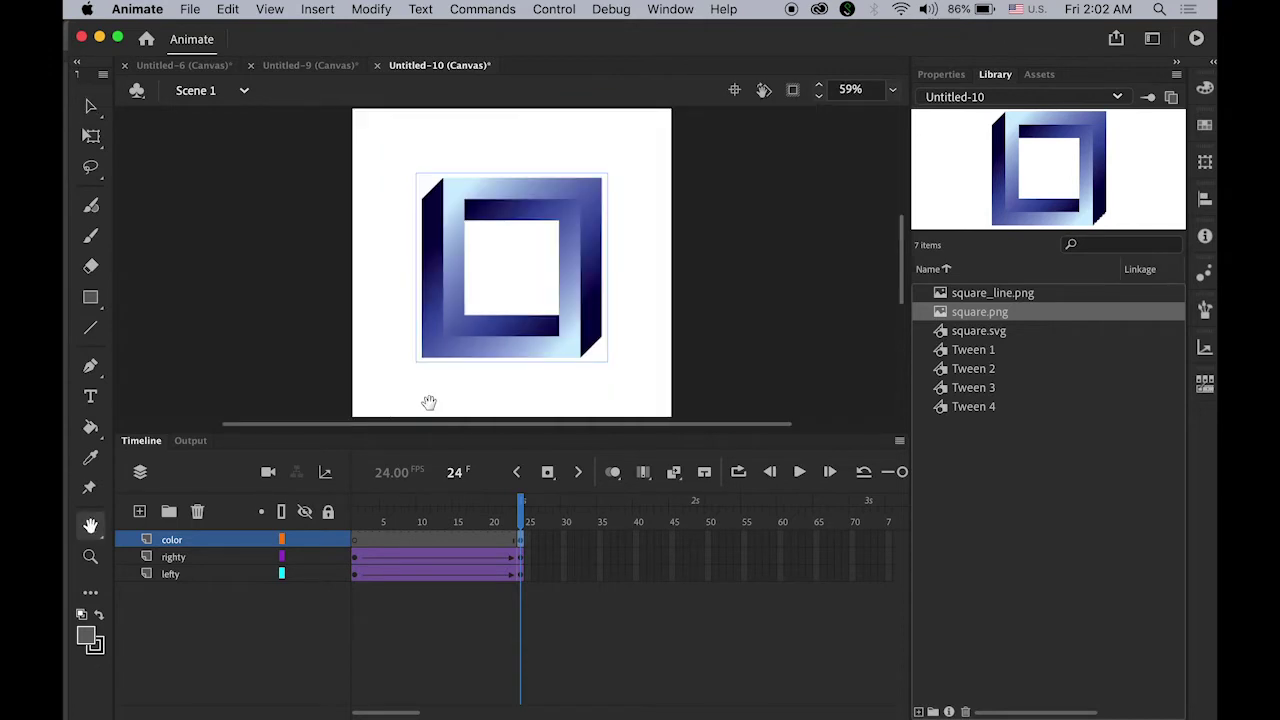
pyautogui.press('v')
pyautogui.click(248, 176)
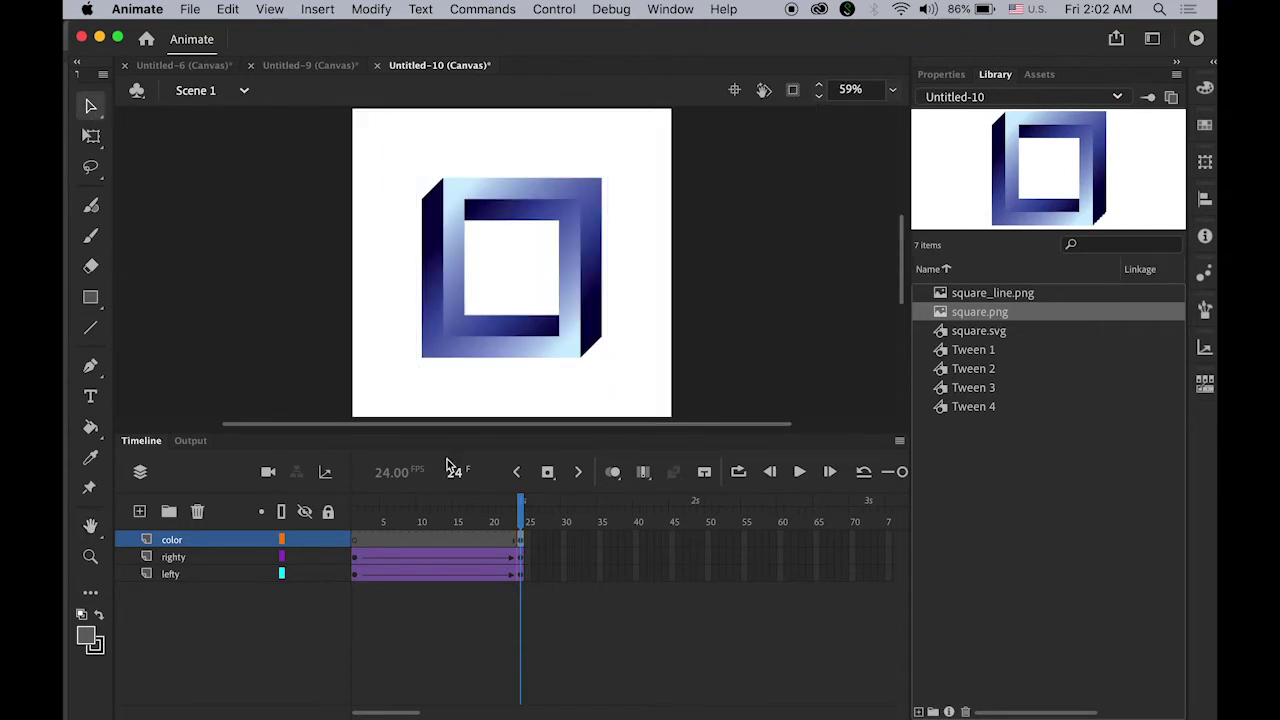
# Insert keyframes at frame 48 on the color, righty and lefty layers.
pyautogui.moveTo(522, 505)
pyautogui.mouseDown()
pyautogui.moveTo(352, 518)
pyautogui.moveTo(522, 525)
pyautogui.mouseUp()
pyautogui.moveTo(525, 522)
pyautogui.mouseDown()
pyautogui.moveTo(487, 524)
pyautogui.moveTo(524, 532)
pyautogui.mouseUp()
pyautogui.click(696, 543)
pyautogui.keyDown('shift'); pyautogui.click(696, 576); pyautogui.keyUp('shift')
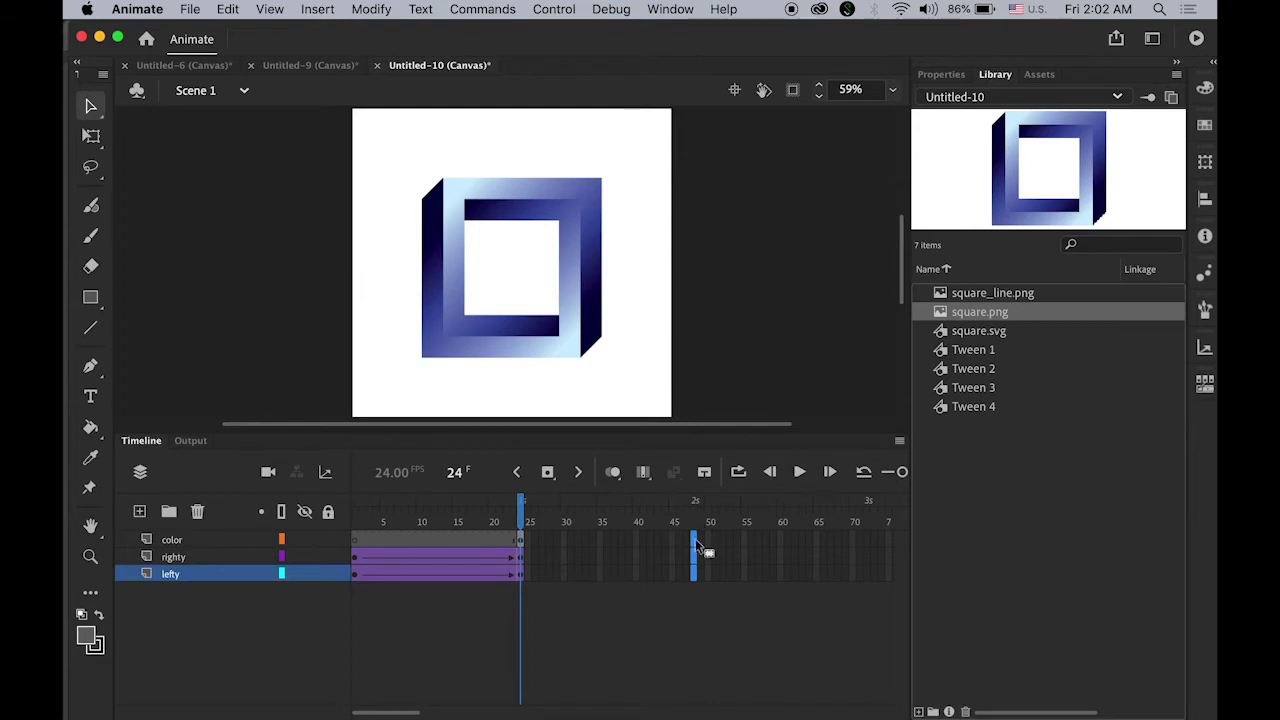
pyautogui.click(548, 474)
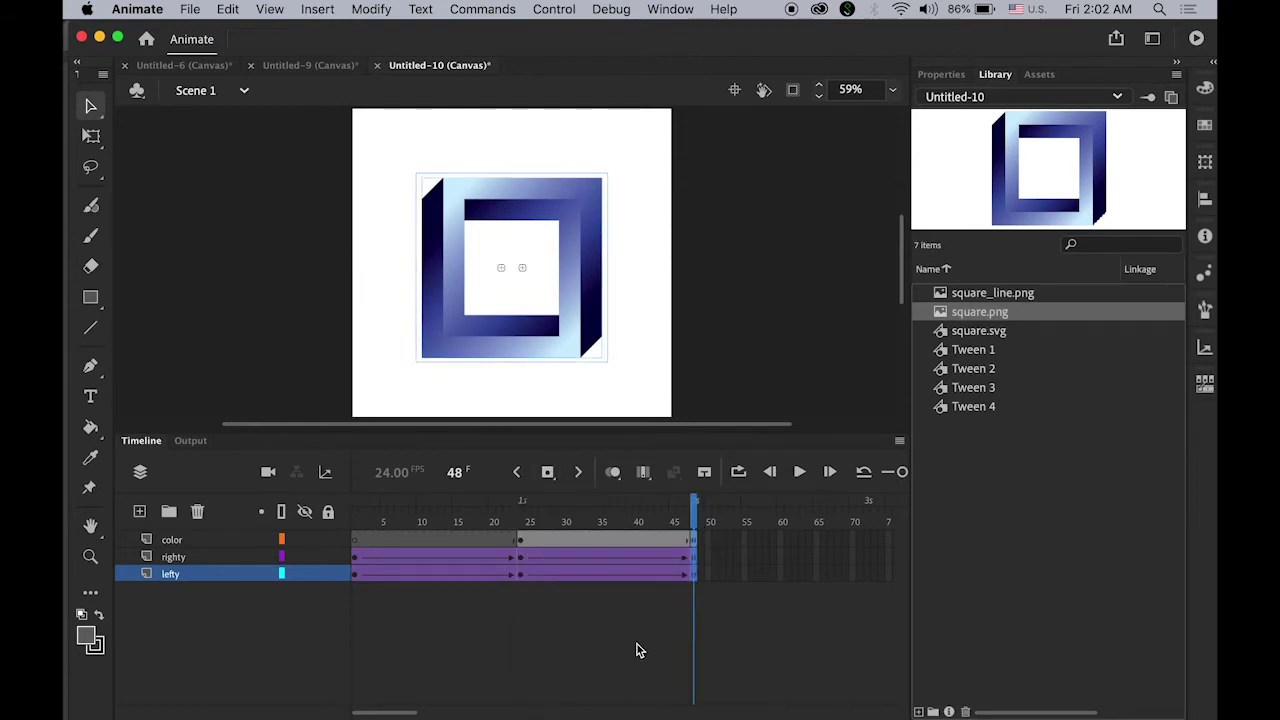
# Hide the color layer and apply an Alpha color effect of 0% to both grey halves at frame 48.
pyautogui.click(306, 541)
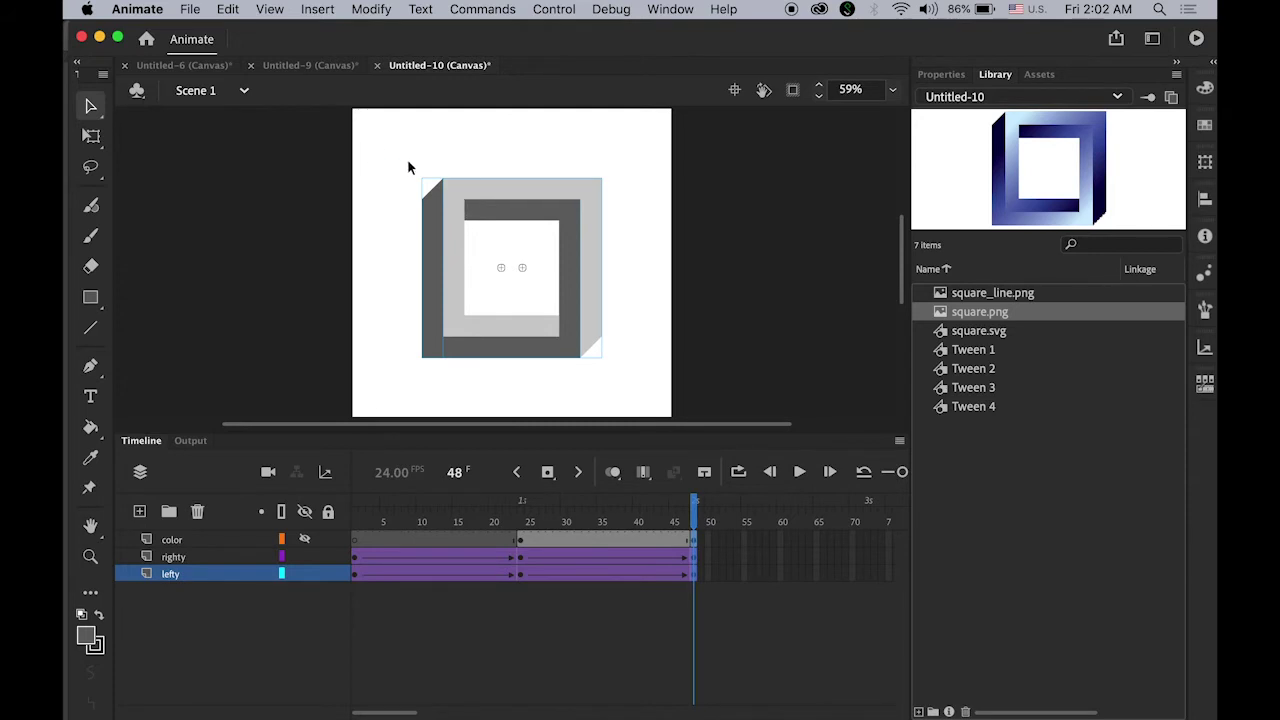
pyautogui.moveTo(395, 155); pyautogui.dragTo(657, 395)
pyautogui.click(943, 74)
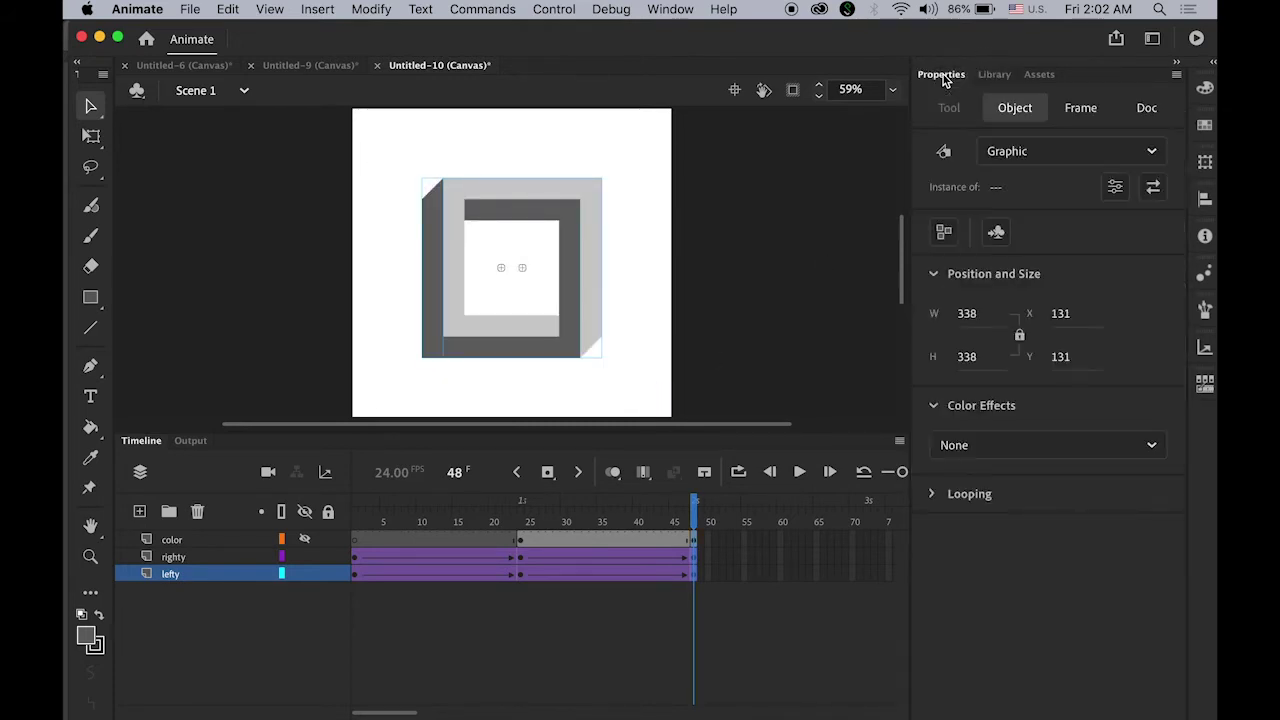
pyautogui.click(1150, 450)
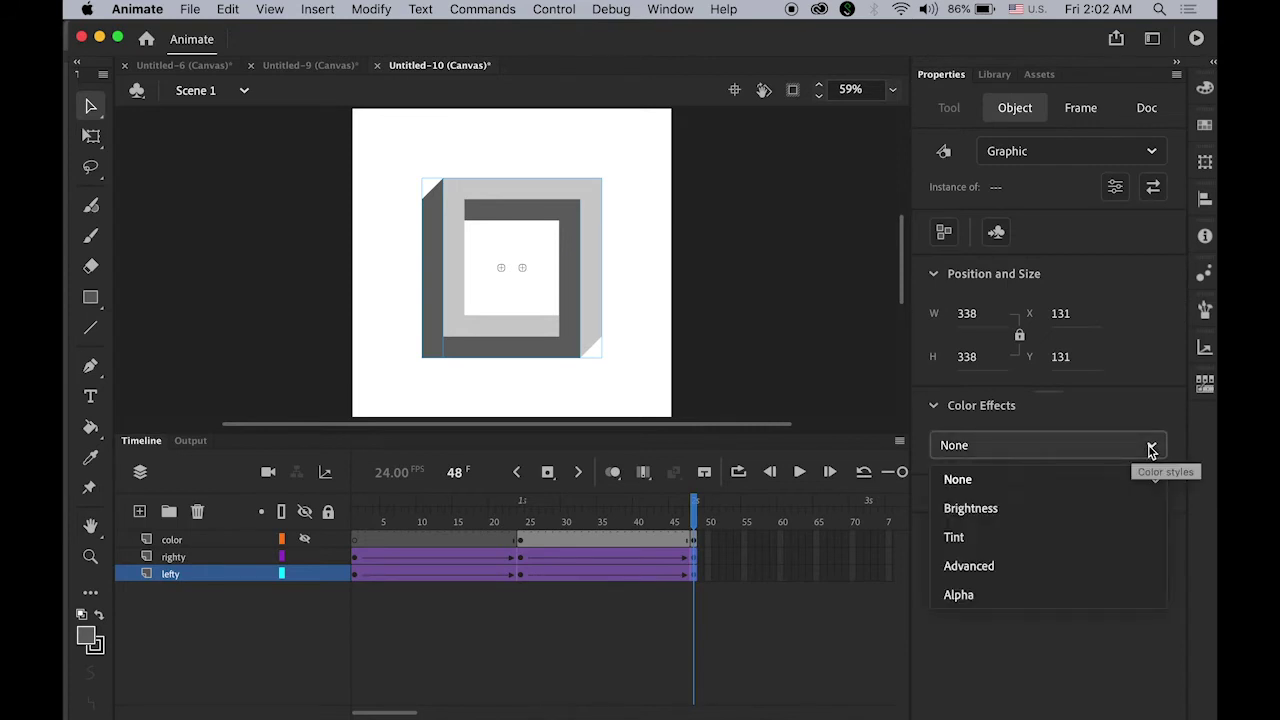
pyautogui.click(1087, 594)
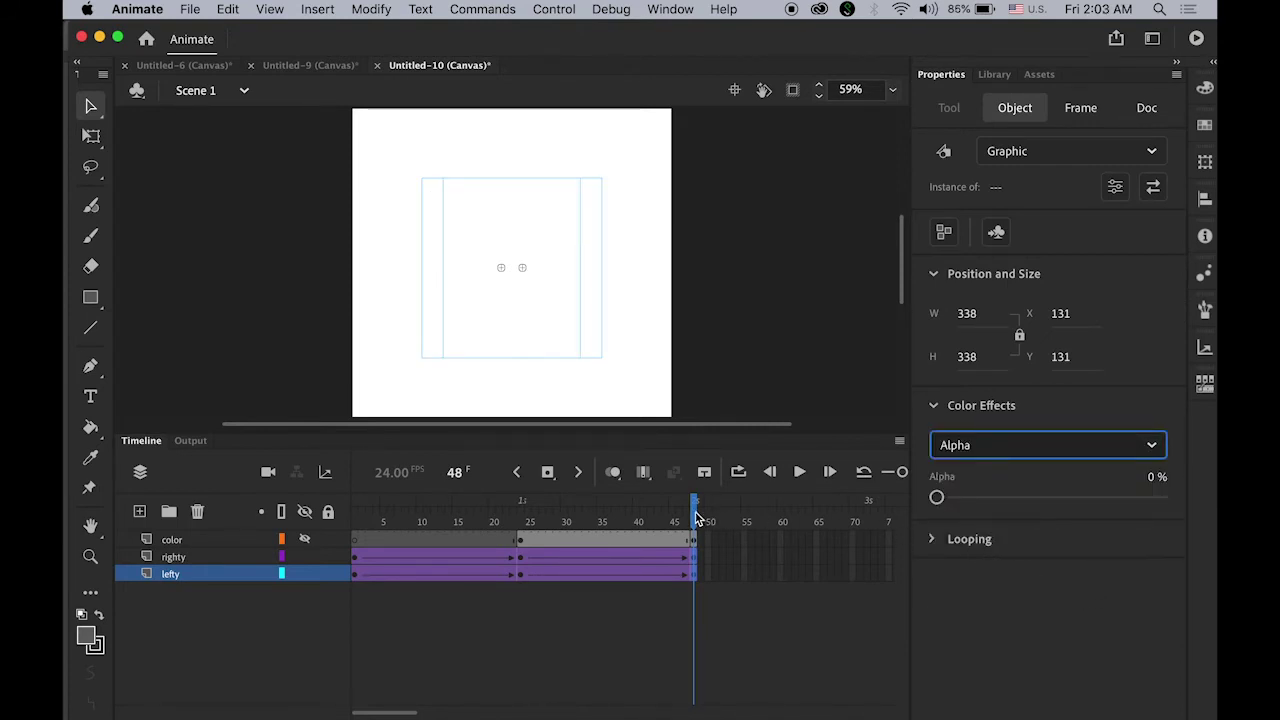
# Scrub back through the grey fade-out, show the color layer, and create a classic tween on it between frames 24 and 48.
pyautogui.moveTo(698, 512); pyautogui.dragTo(522, 542)
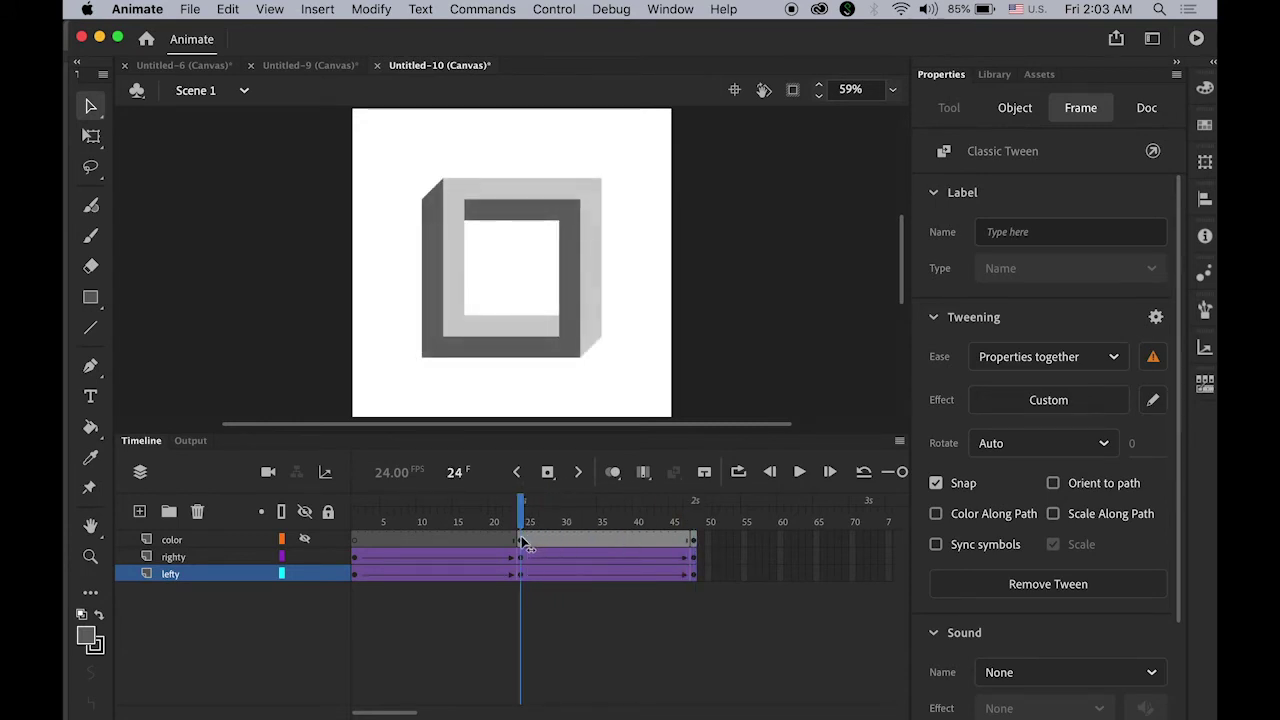
pyautogui.click(304, 540)
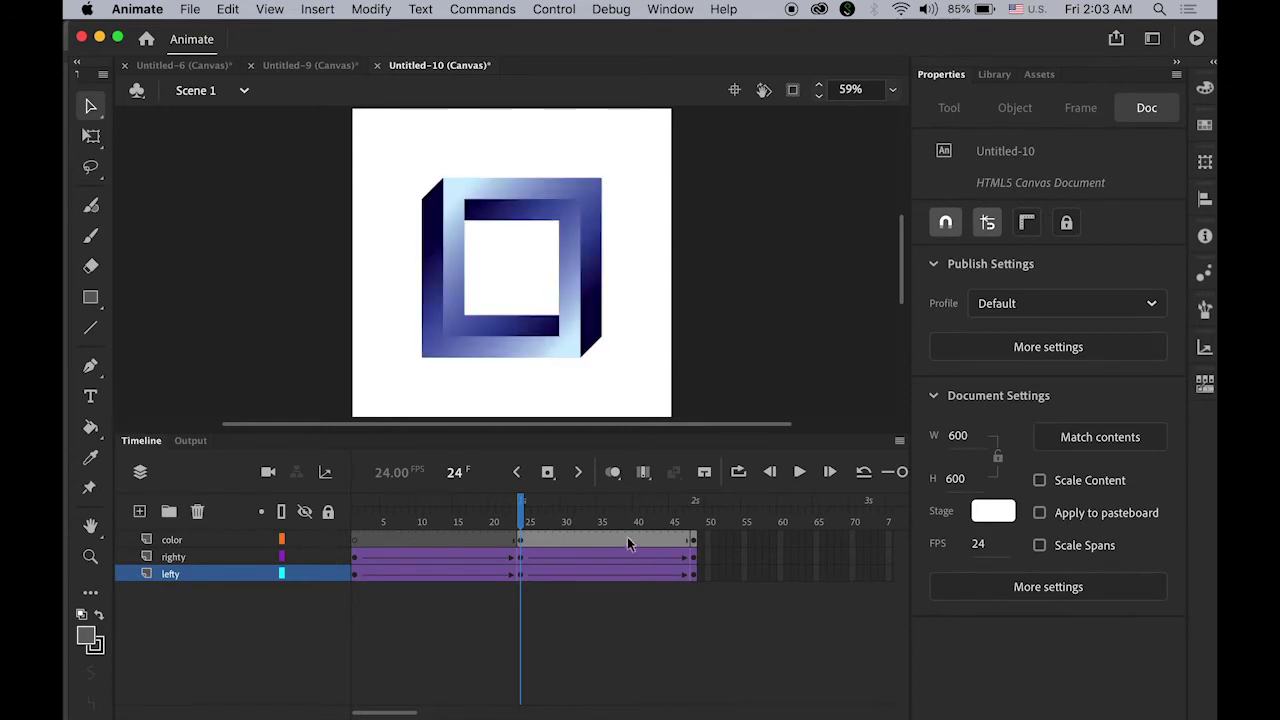
pyautogui.click(599, 543)
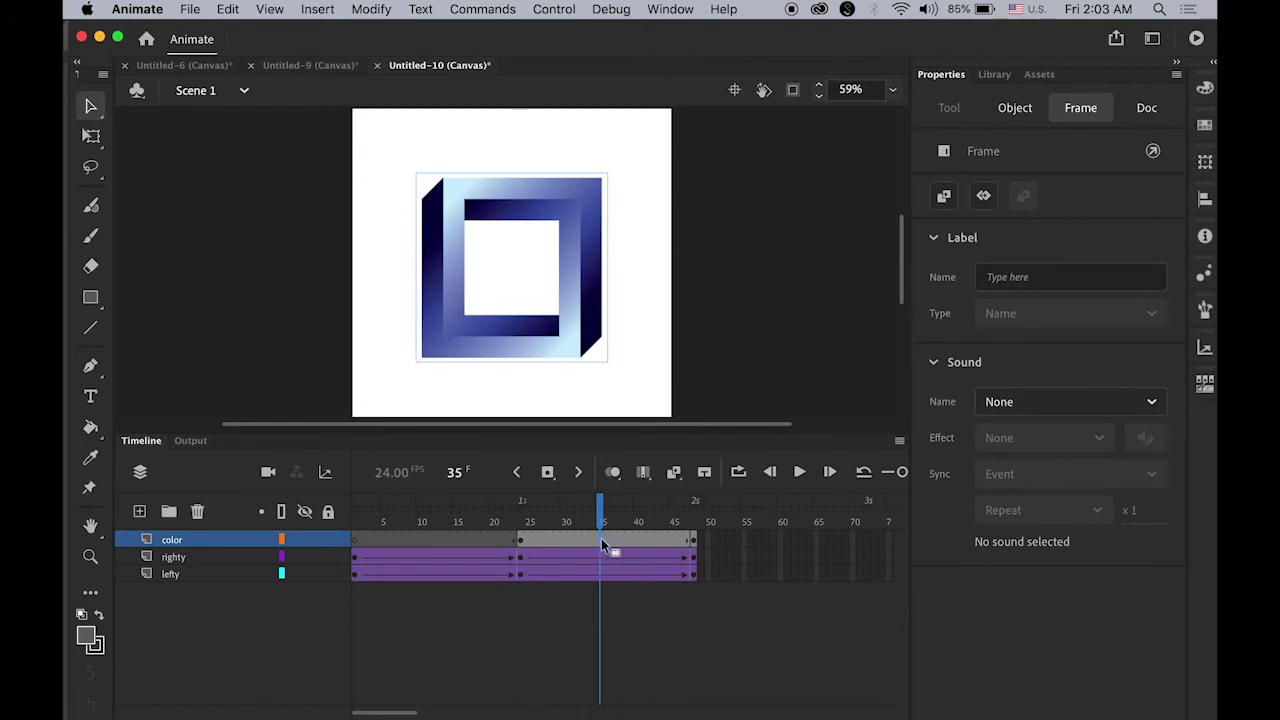
pyautogui.rightClick(601, 538)
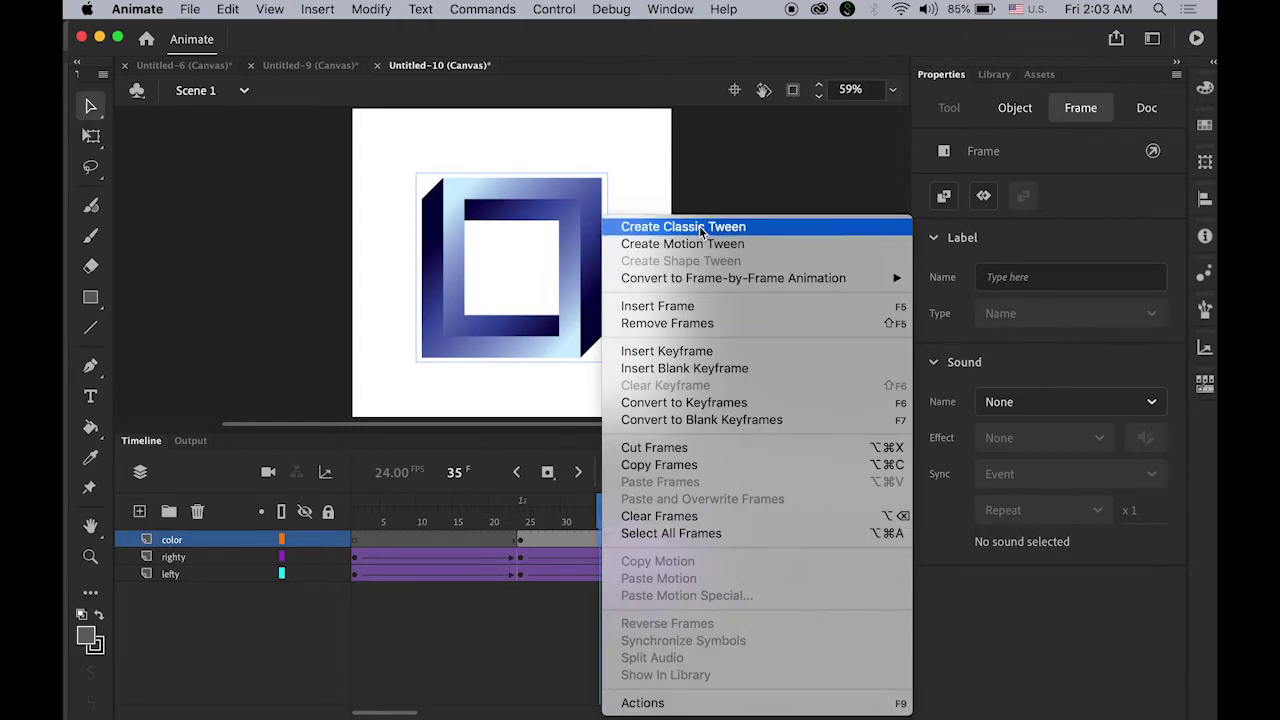
pyautogui.click(701, 228)
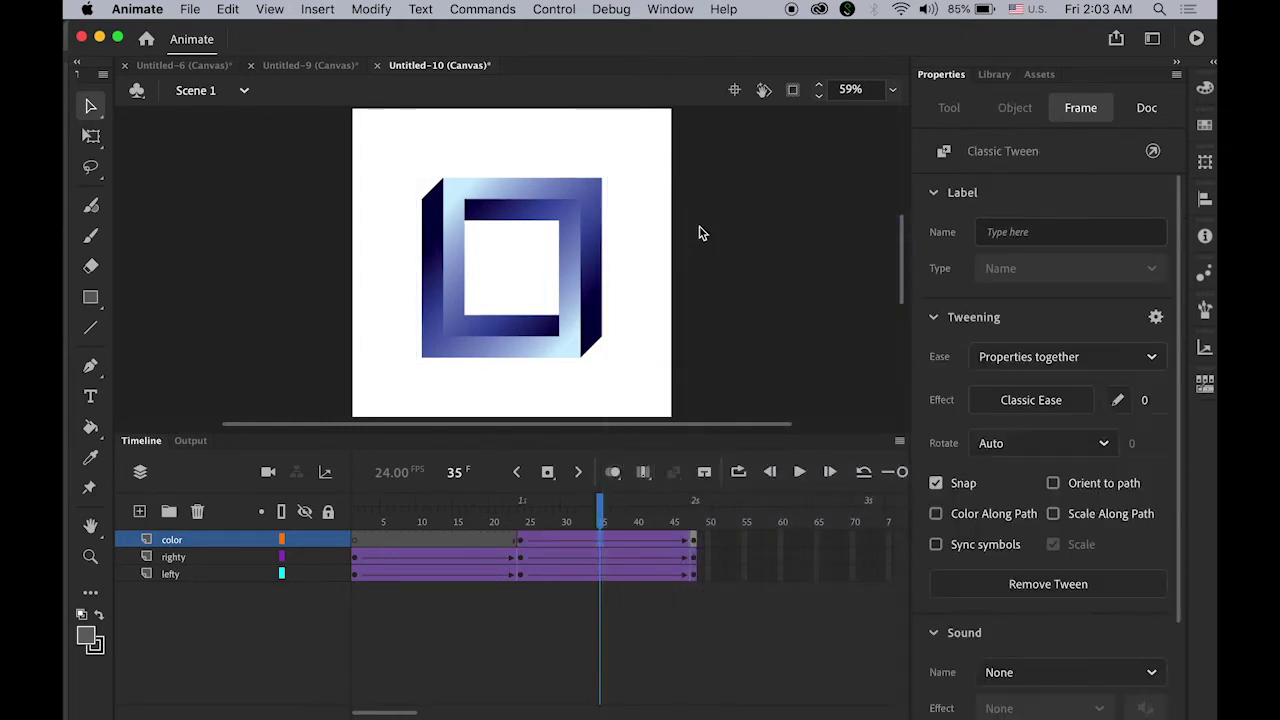
# Apply an Alpha color effect of 0% to the blue square at frame 24 on the color layer.
pyautogui.moveTo(599, 516); pyautogui.dragTo(520, 516)
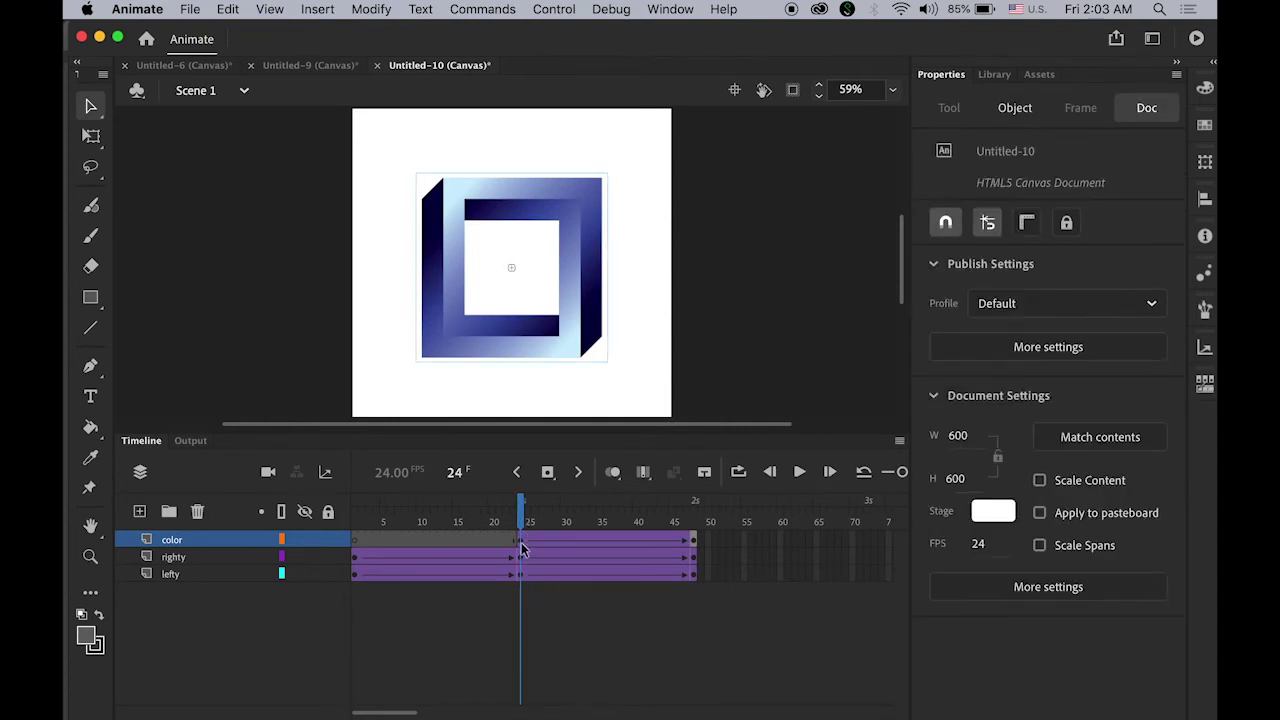
pyautogui.click(521, 543)
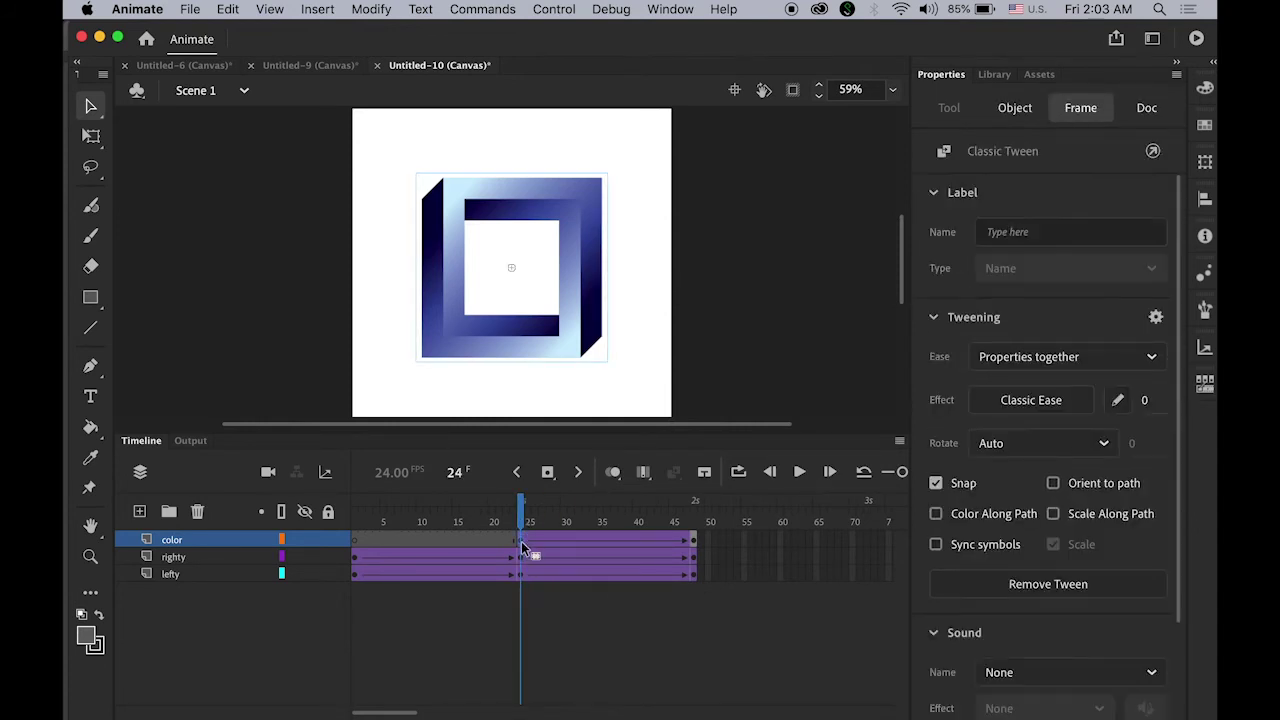
pyautogui.click(533, 344)
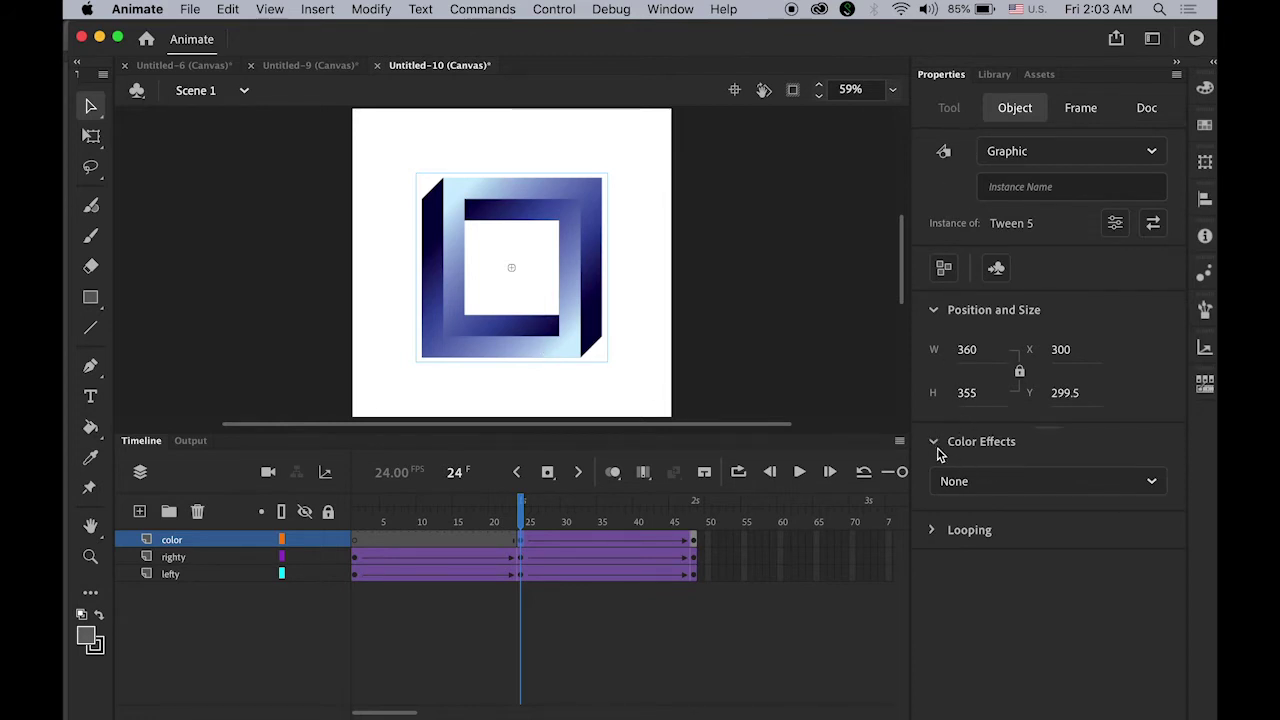
pyautogui.click(1149, 481)
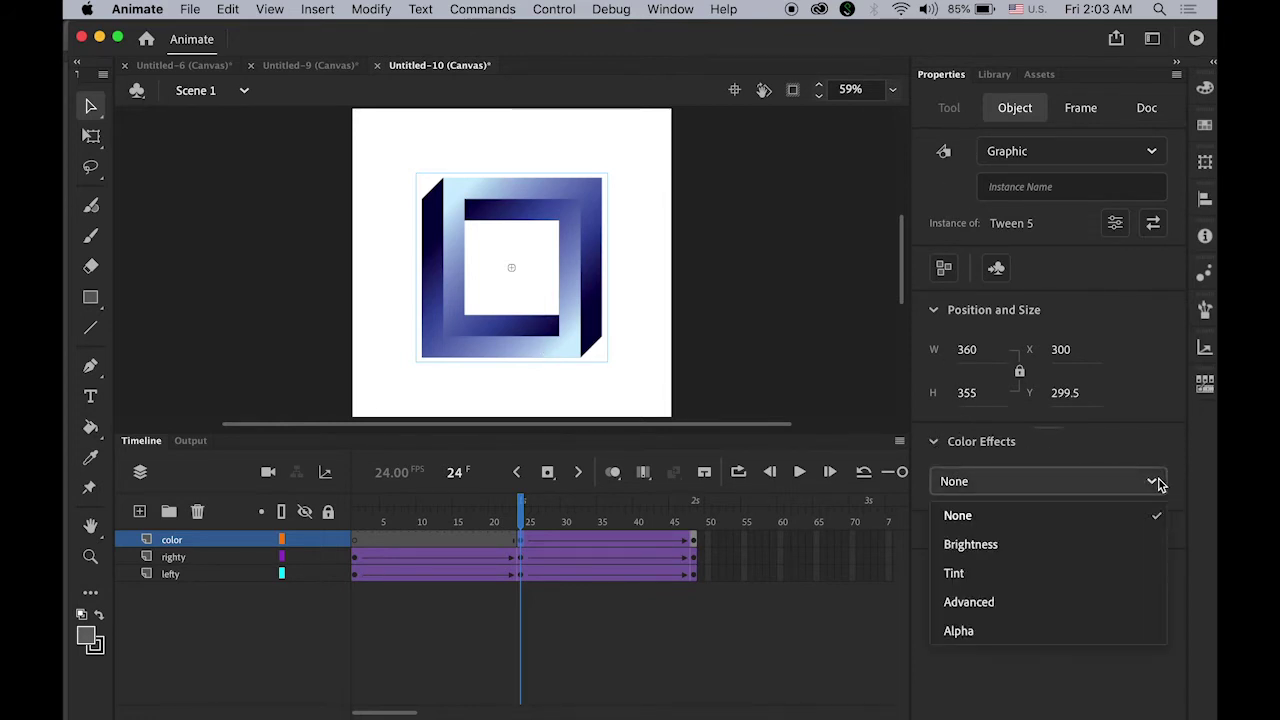
pyautogui.click(1042, 631)
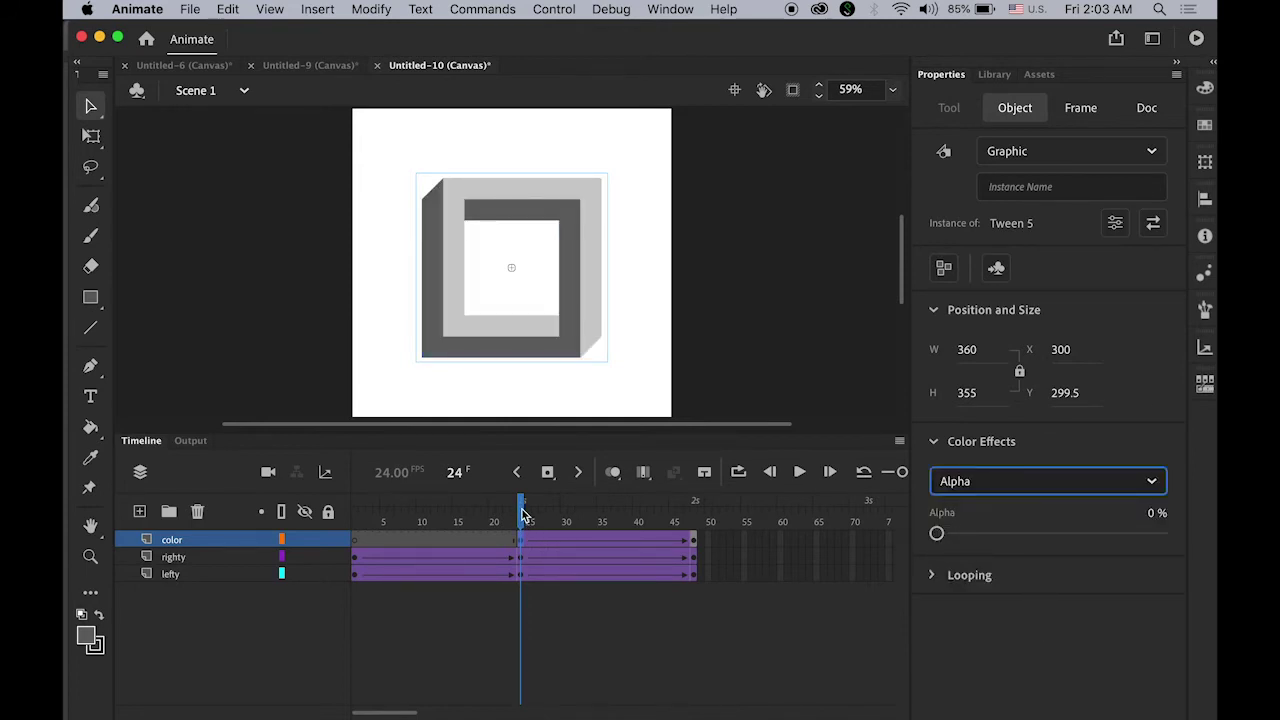
# Play the whole animation from frame 1 to check the interlocking motion and the fade to the blue square.
pyautogui.moveTo(524, 513); pyautogui.dragTo(349, 533)
pyautogui.press('Return')
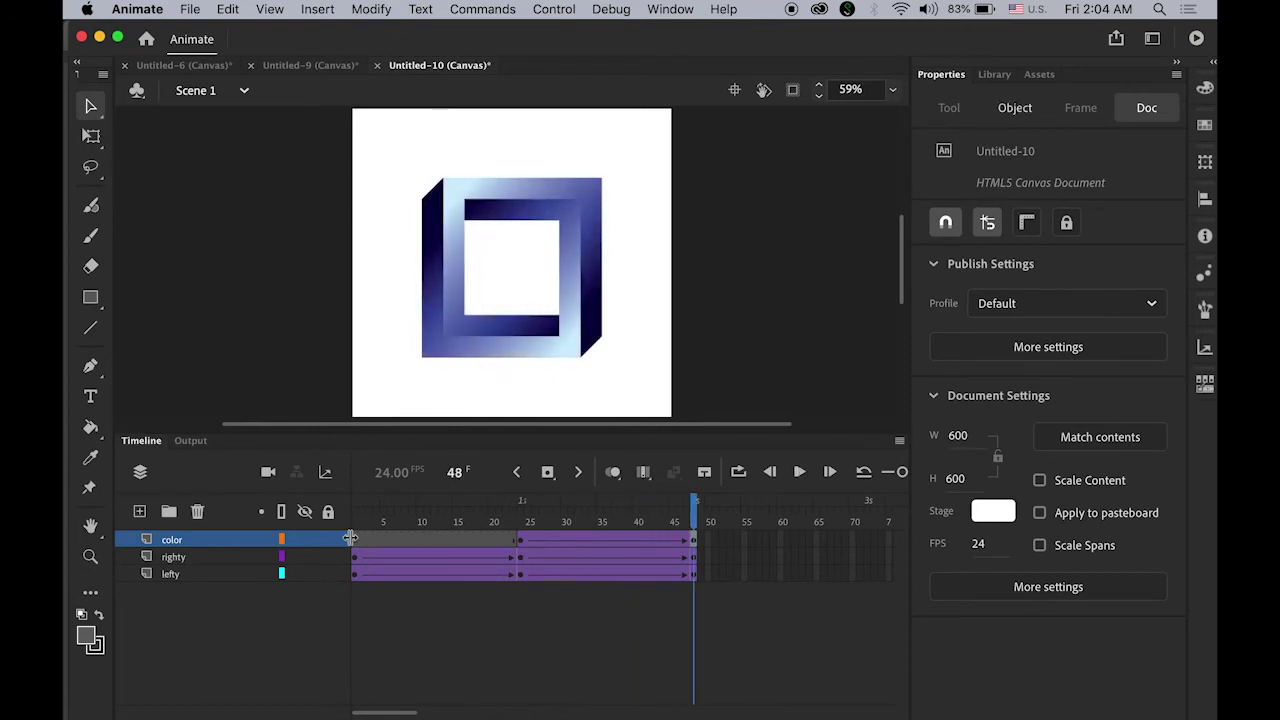
pyautogui.click(350, 538)
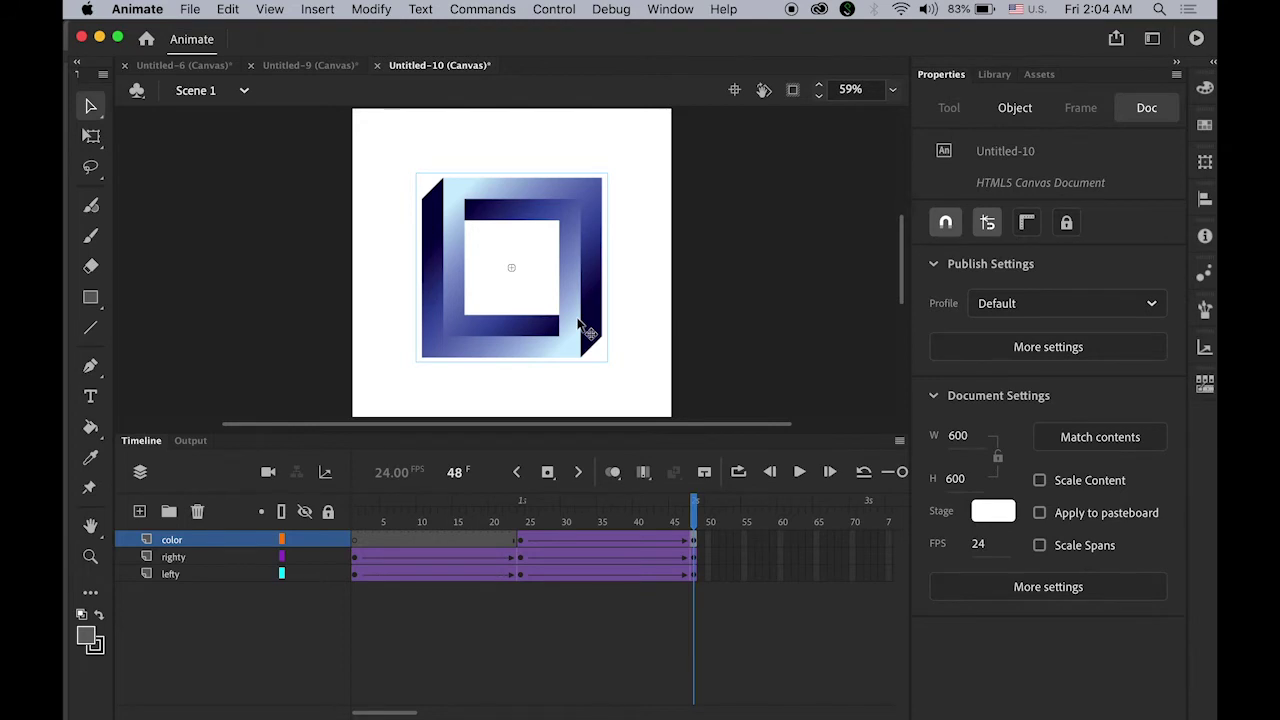
# Insert a keyframe at frame 60 on the color layer and create a classic tween between frames 48 and 60.
pyautogui.click(781, 540)
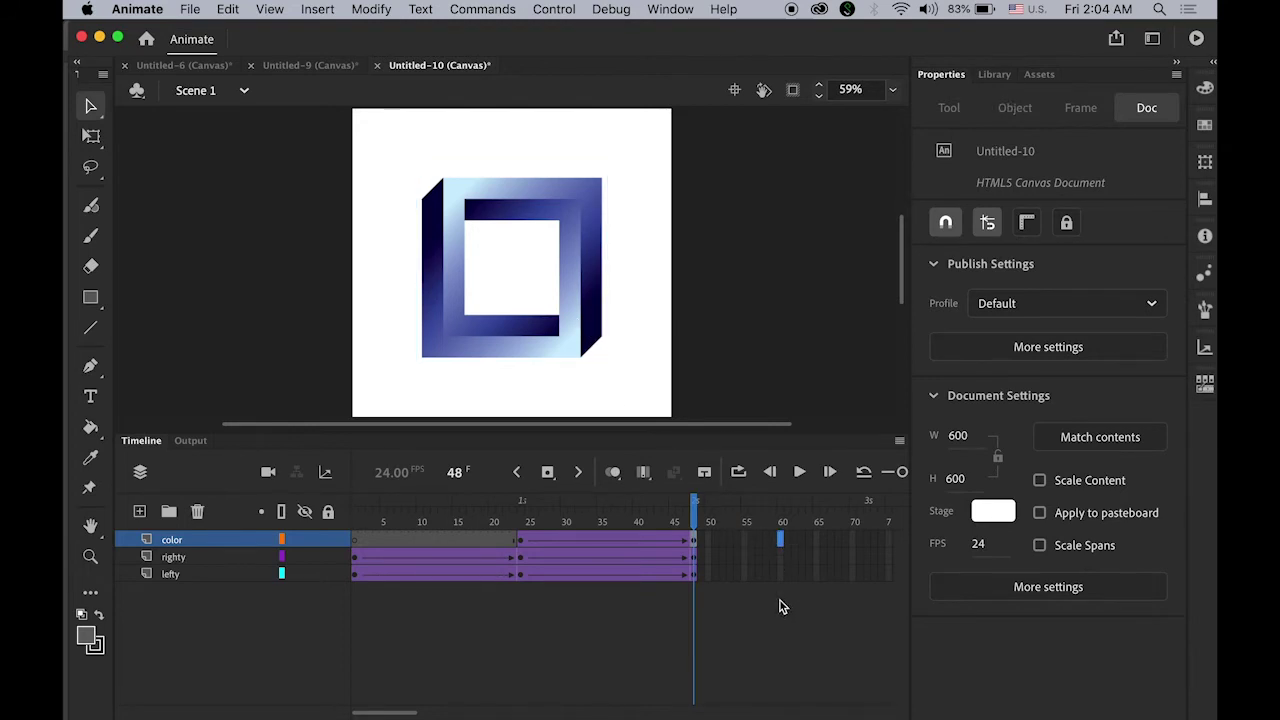
pyautogui.click(547, 473)
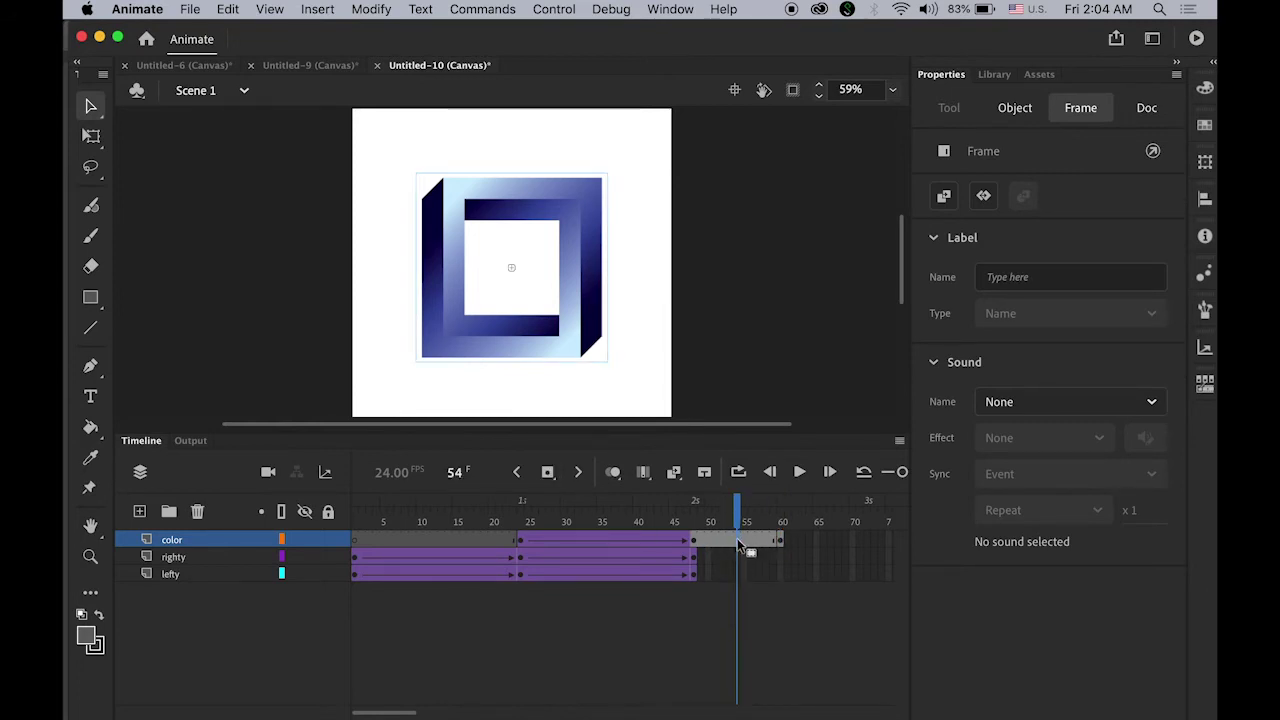
pyautogui.rightClick(738, 541)
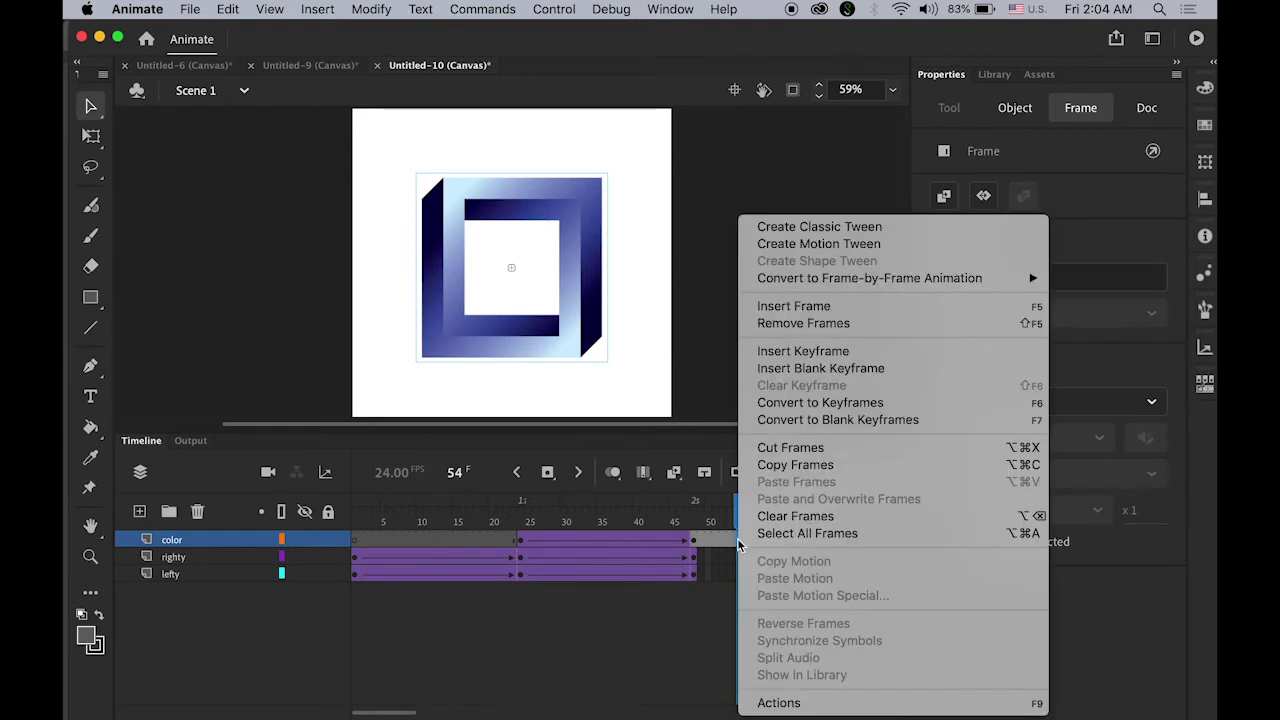
pyautogui.click(845, 230)
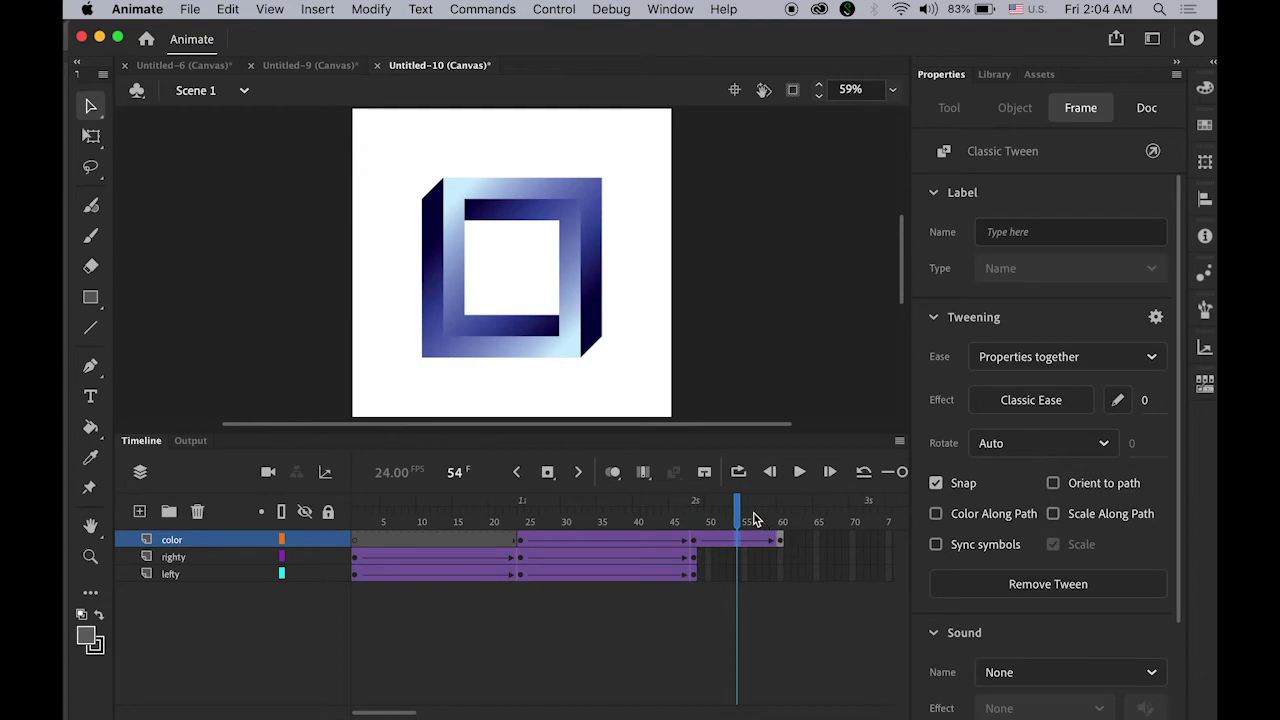
# At frame 60, rotate the blue square 45° into a diamond, scale it to about 352 px wide, and move it up to about Y 254.
pyautogui.click(781, 521)
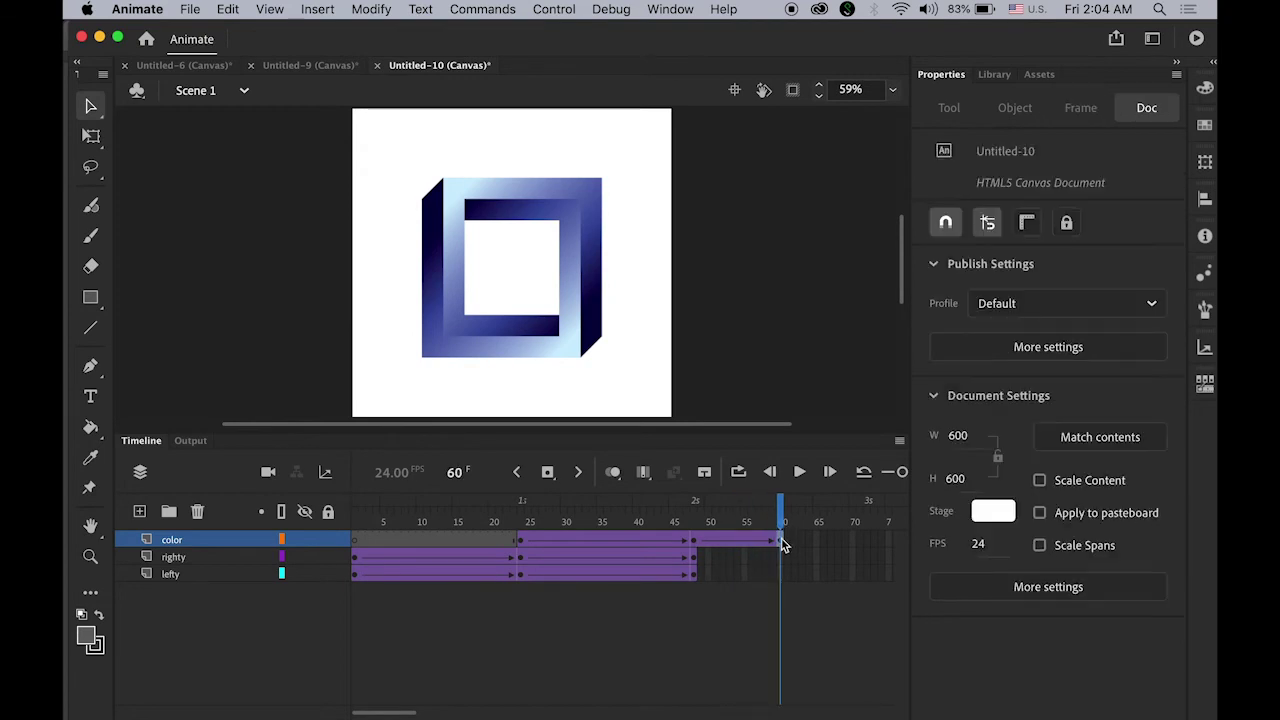
pyautogui.click(782, 543)
pyautogui.click(578, 318)
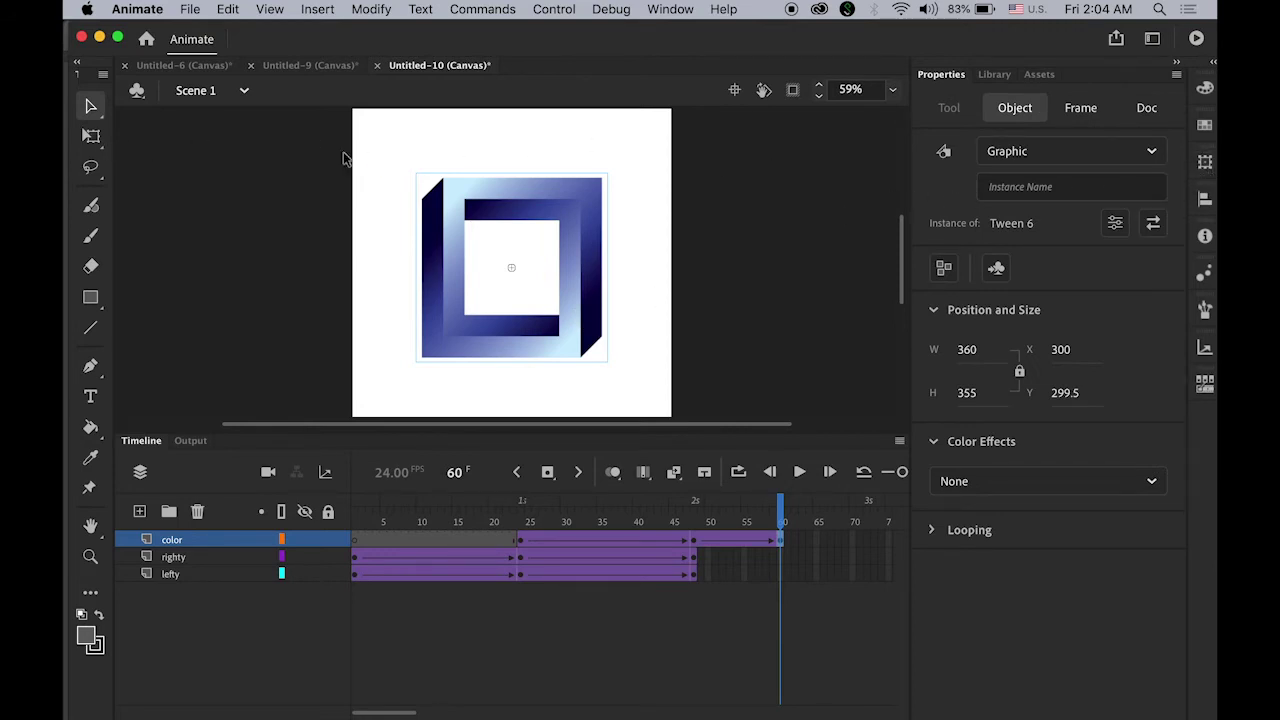
pyautogui.click(90, 137)
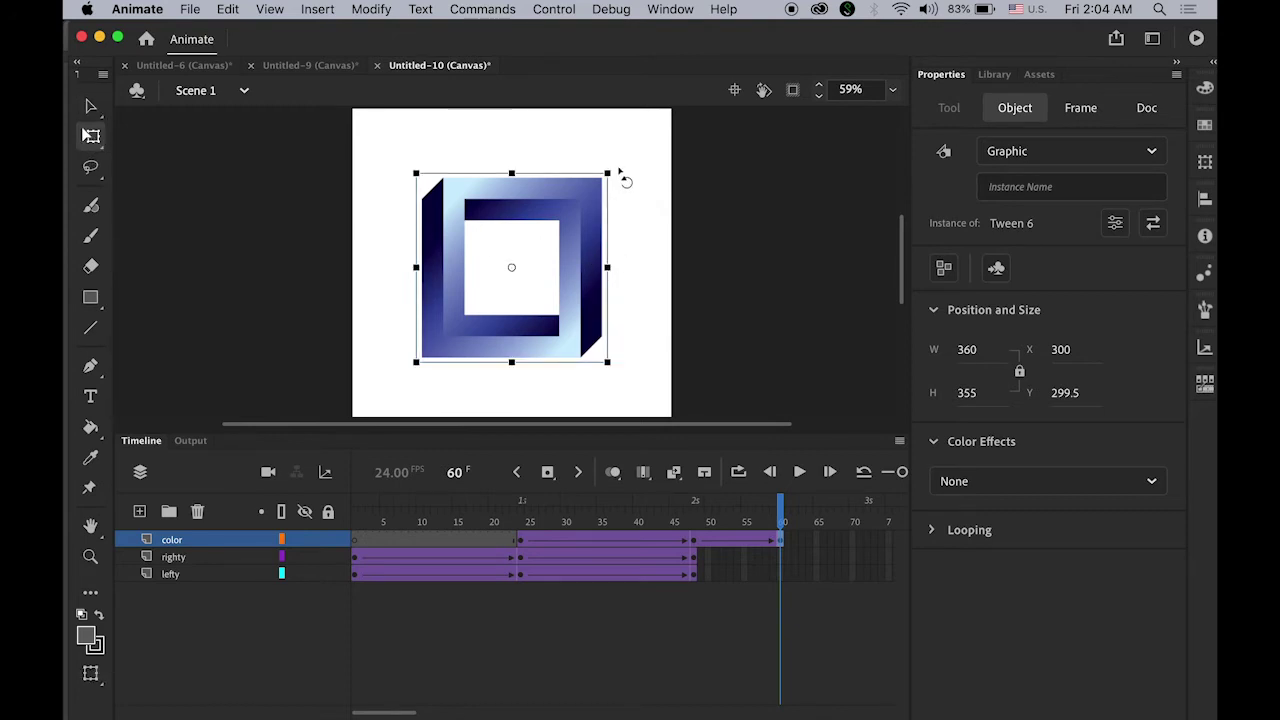
pyautogui.moveTo(620, 172); pyautogui.dragTo(666, 257)
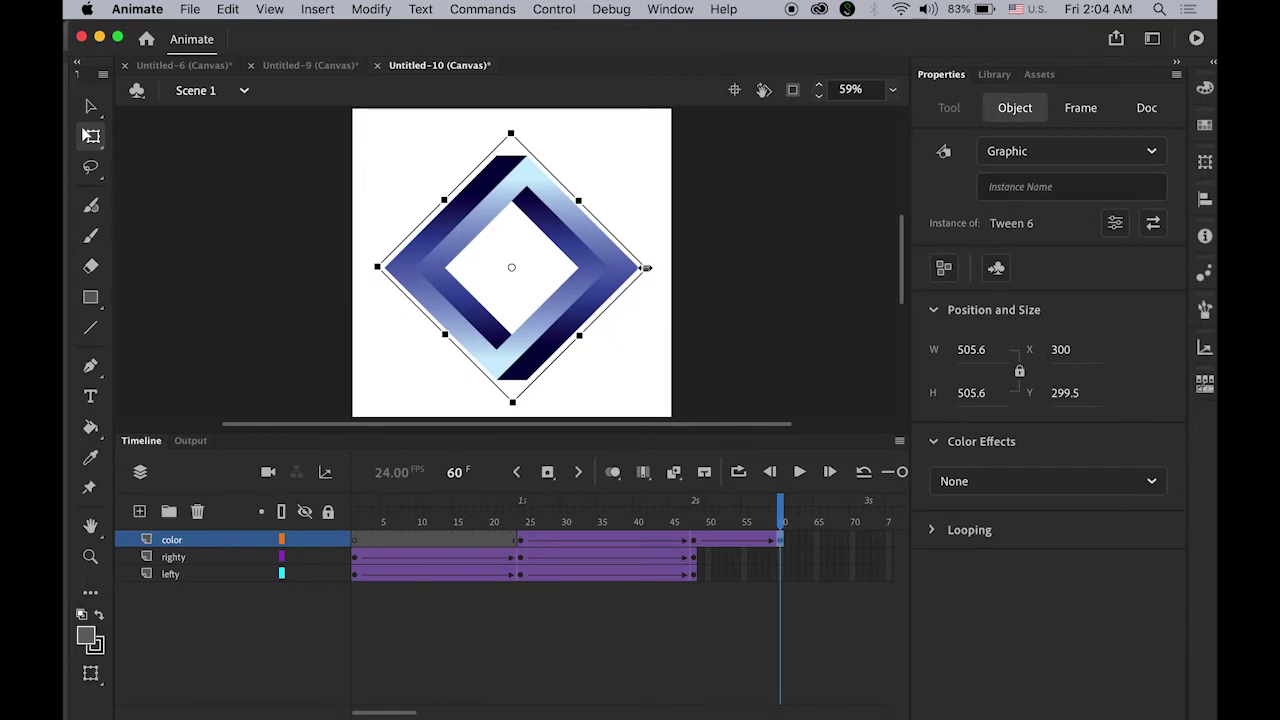
pyautogui.moveTo(646, 268); pyautogui.dragTo(570, 268)
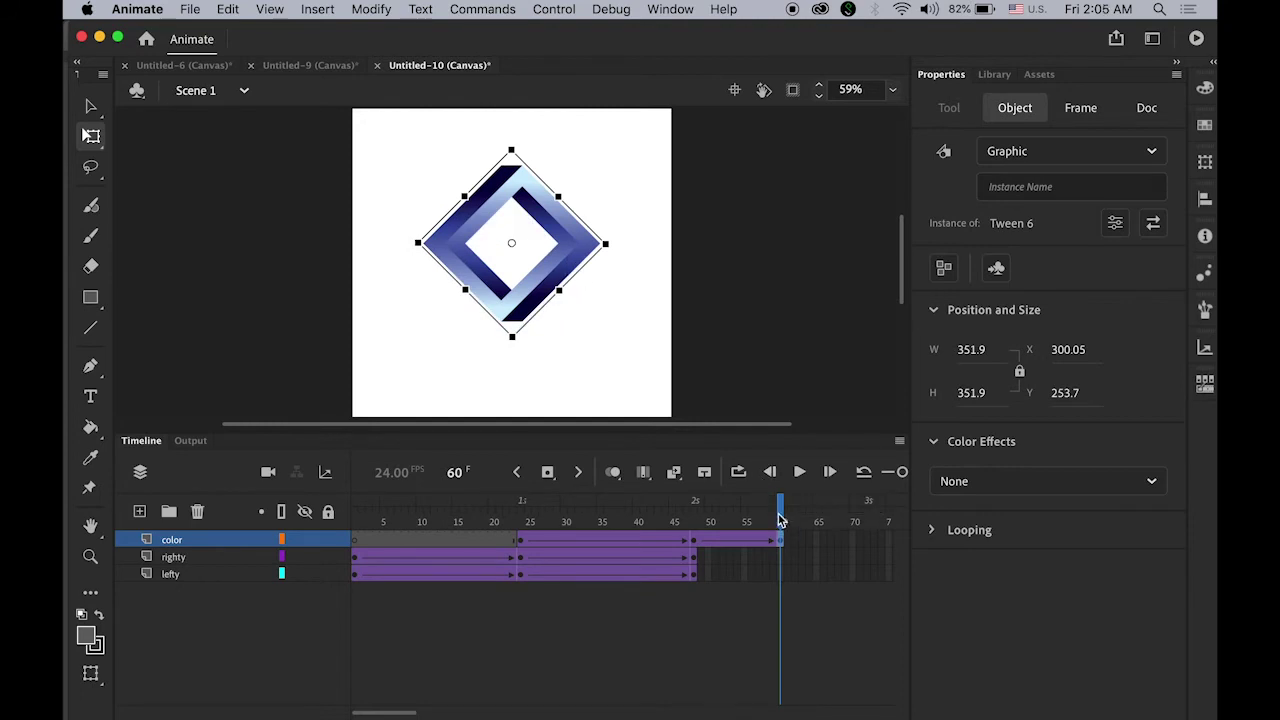
# Set the easing intensity of the color layer's tween starting at frame 48 to -100.
pyautogui.click(705, 534)
pyautogui.click(696, 540)
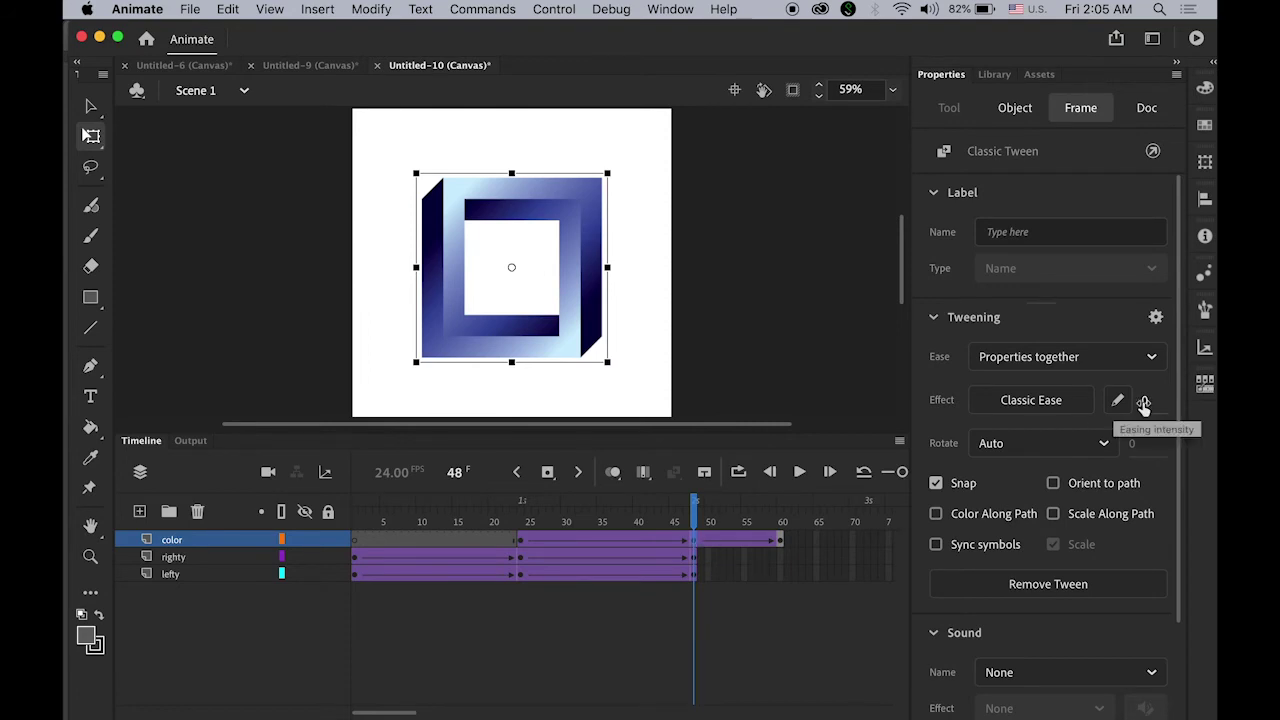
pyautogui.moveTo(1143, 402); pyautogui.dragTo(915, 408)
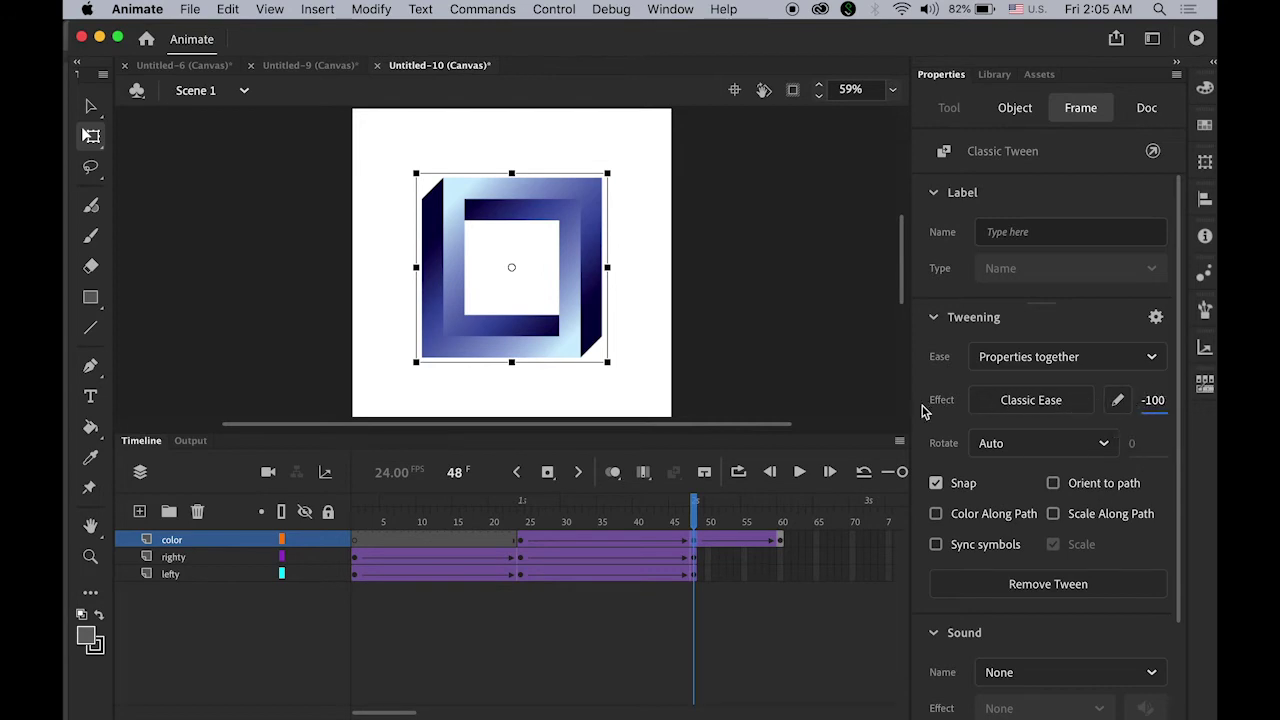
pyautogui.click(90, 106)
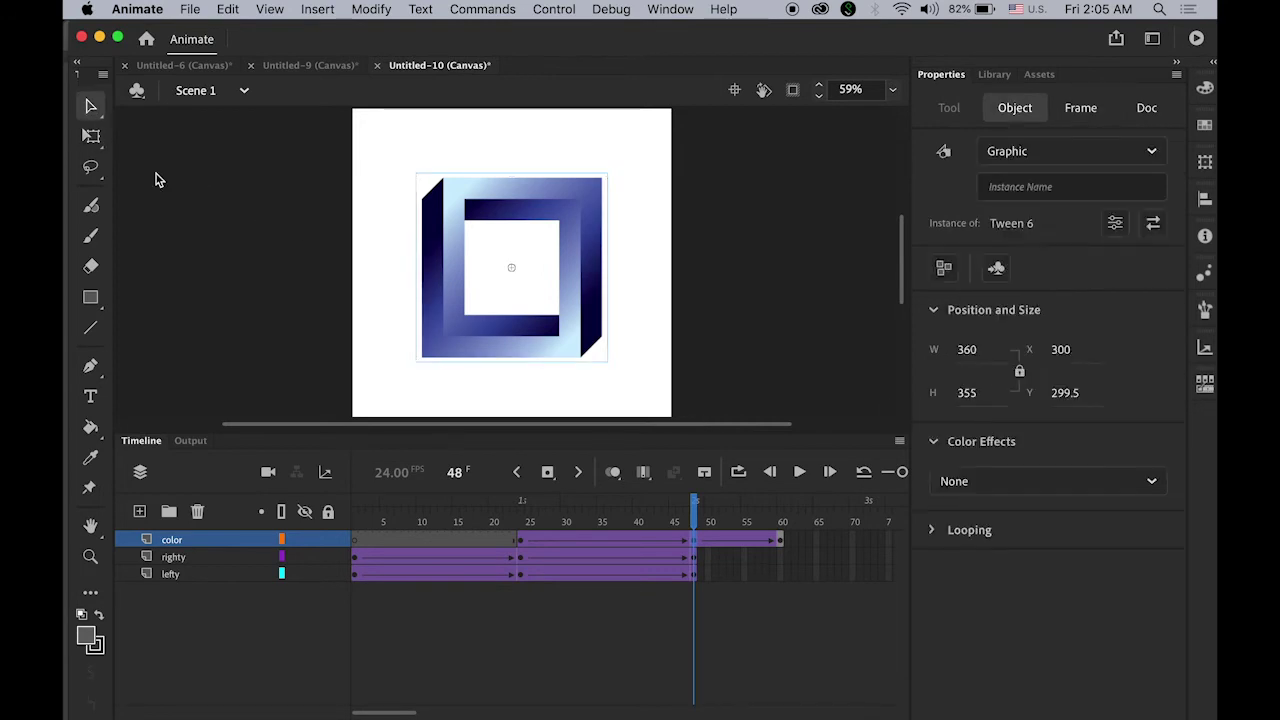
# Play the animation from frame 1 to check the blue square's eased rotation and shrinking.
pyautogui.moveTo(694, 511); pyautogui.dragTo(282, 477)
pyautogui.press('Return')
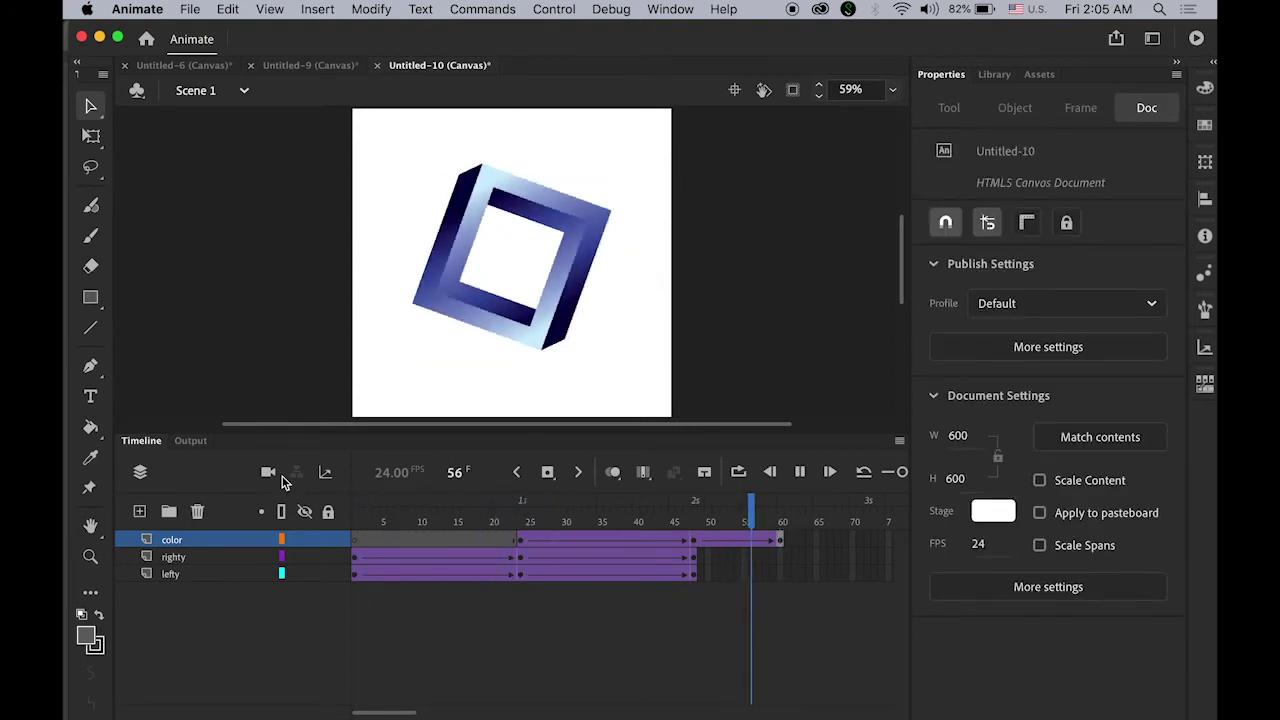
pyautogui.press('Return')
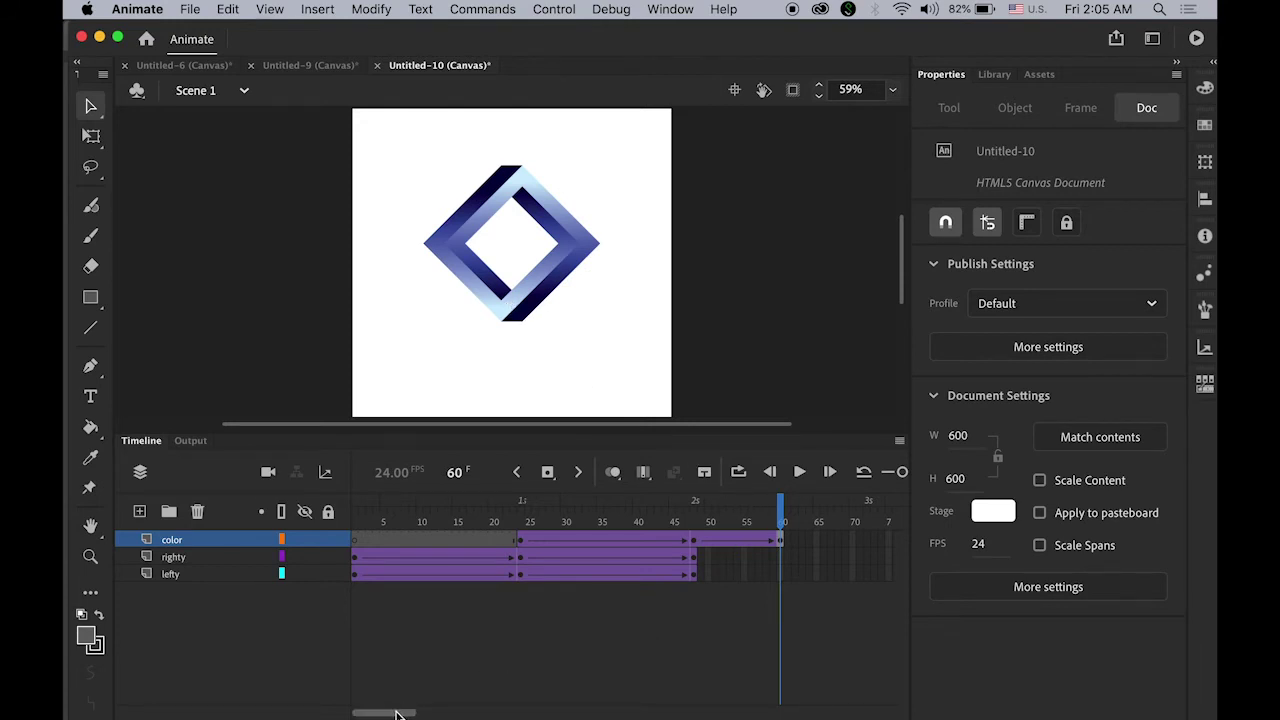
# Insert a keyframe at frame 80 on the color layer and create a classic tween between frames 60 and 80.
pyautogui.moveTo(395, 712); pyautogui.dragTo(421, 716)
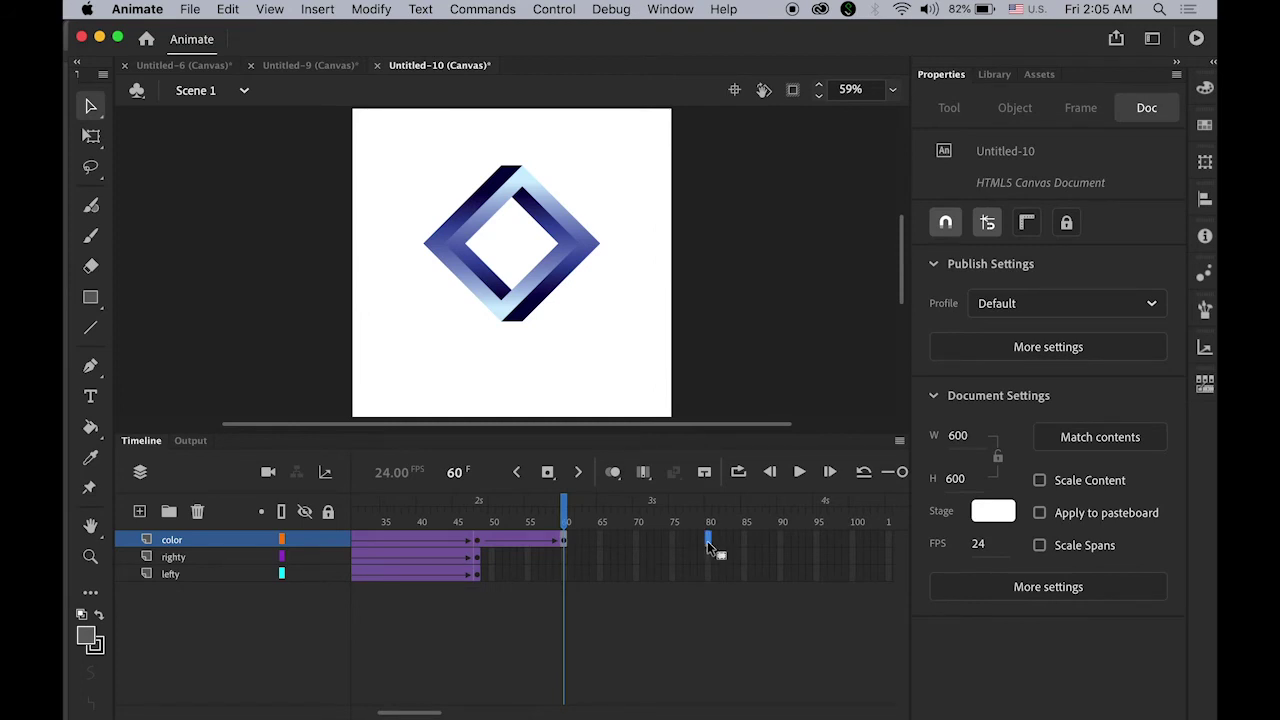
pyautogui.click(547, 472)
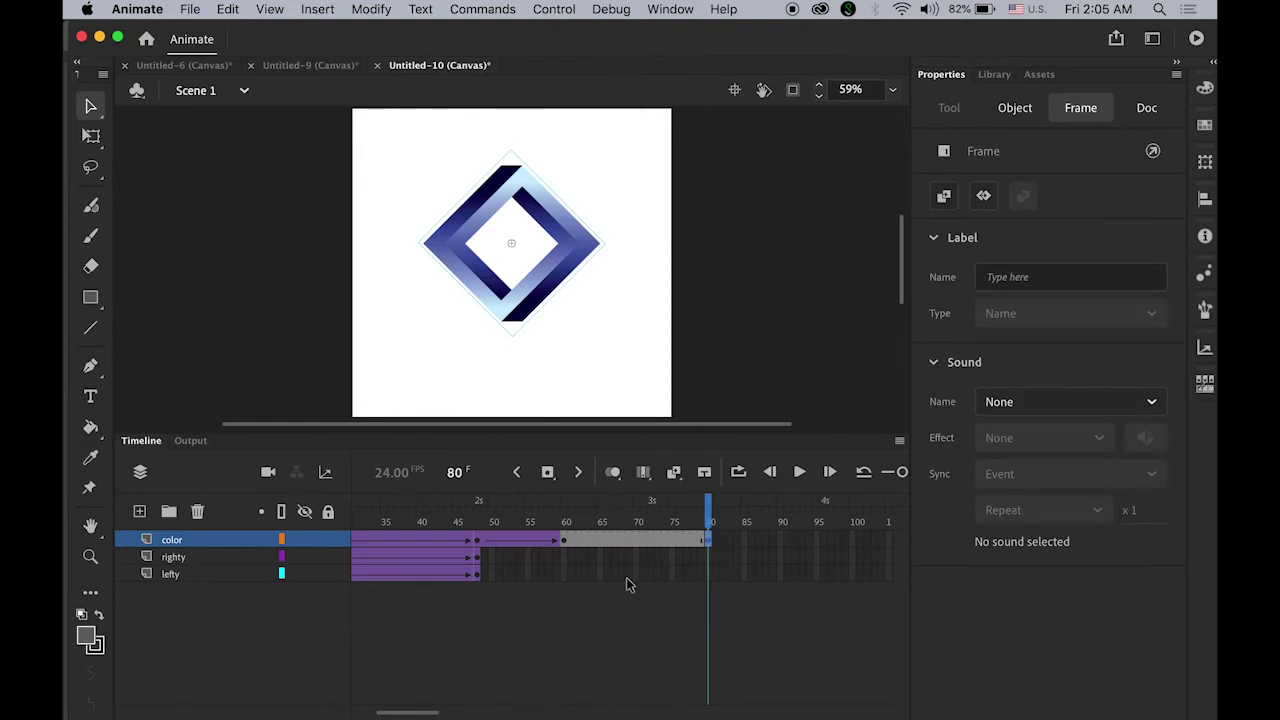
pyautogui.click(629, 541)
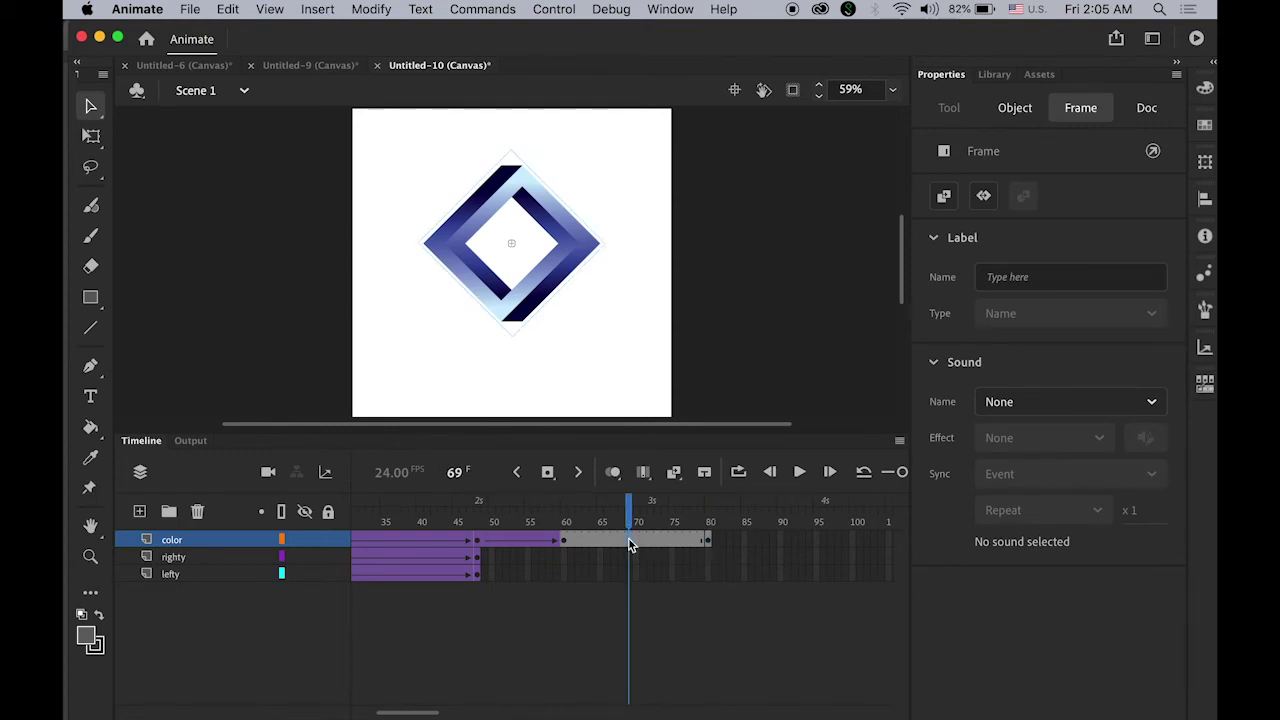
pyautogui.rightClick(629, 541)
pyautogui.click(717, 229)
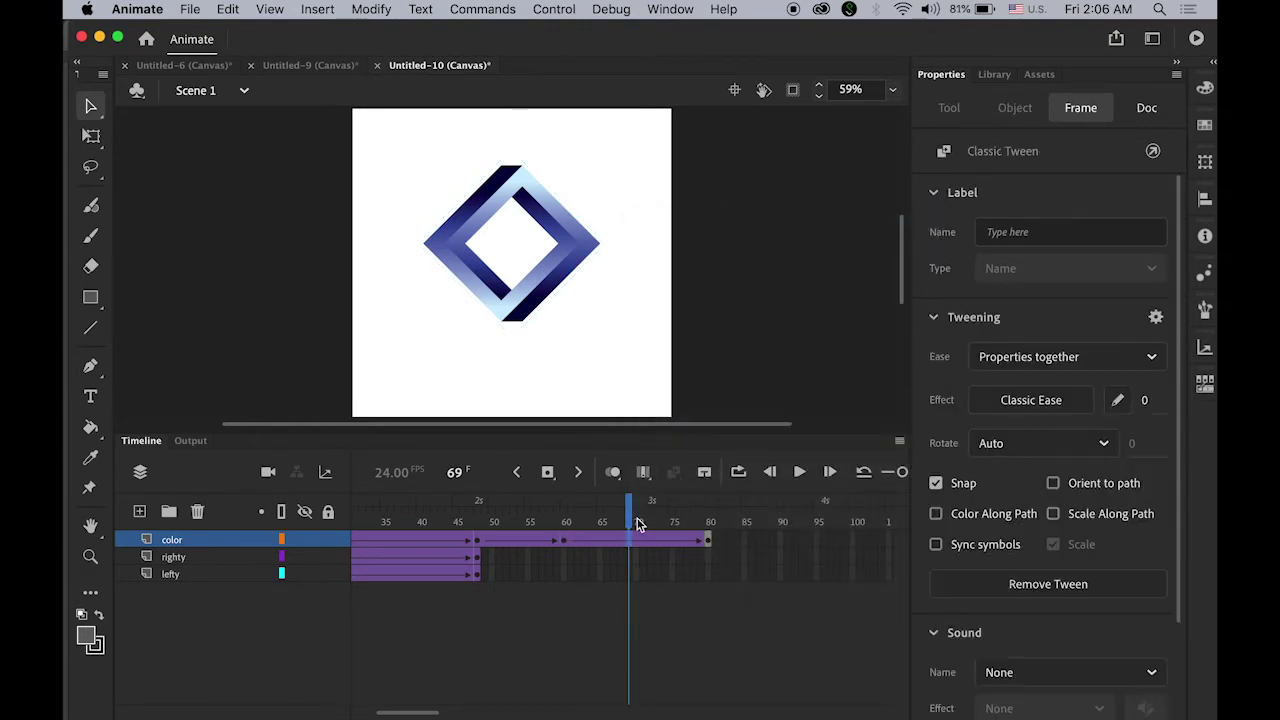
# Return to frame 60, show the library, and add a new layer named line above the color layer.
pyautogui.moveTo(632, 520); pyautogui.dragTo(564, 520)
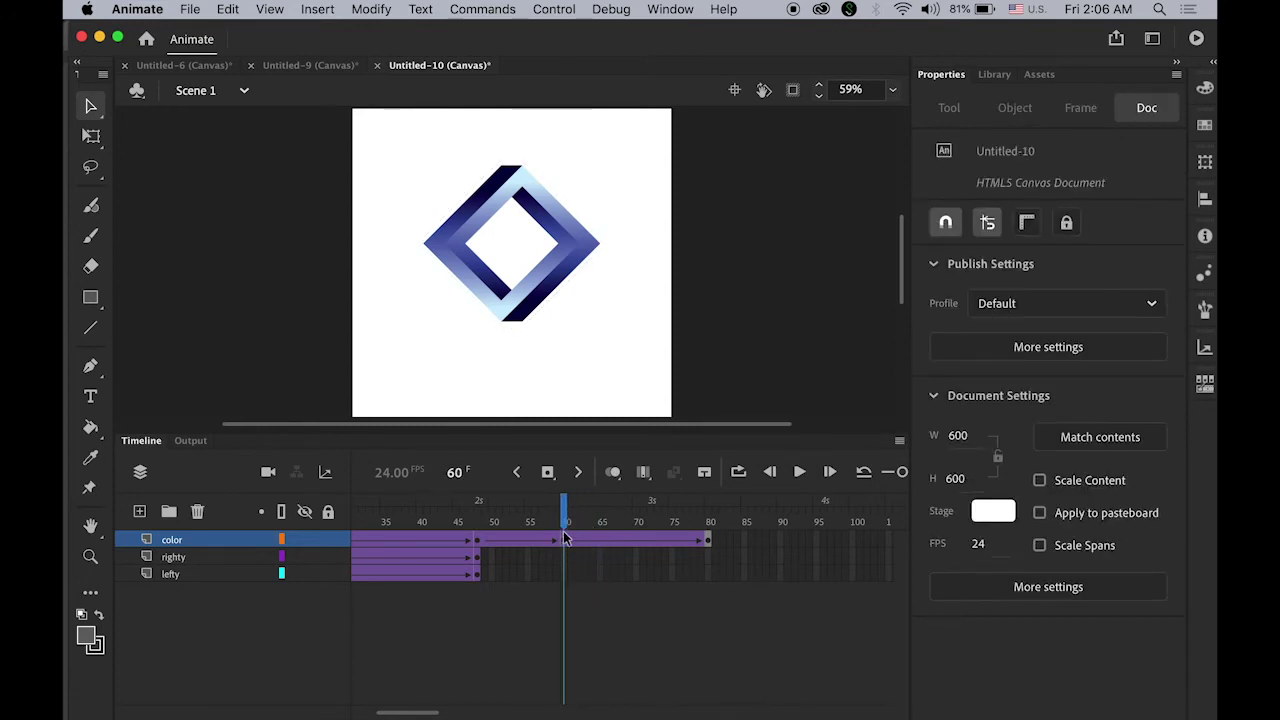
pyautogui.press('super+l')
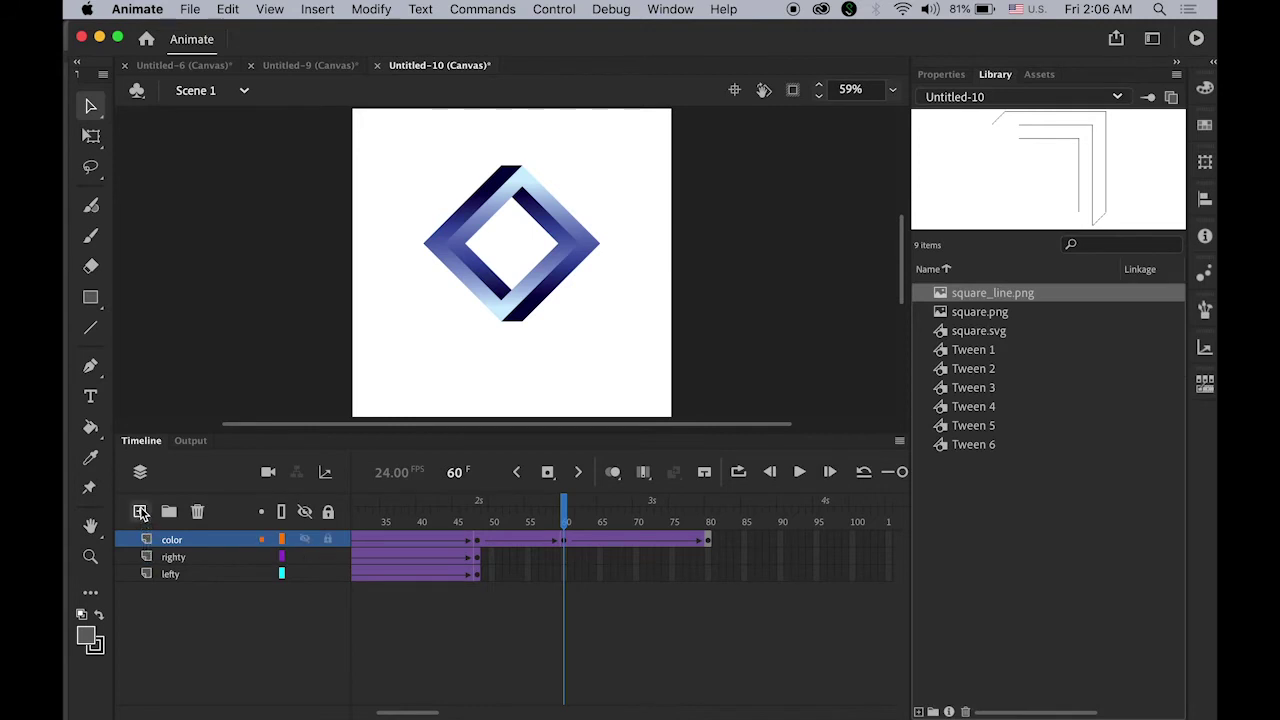
pyautogui.click(140, 512)
pyautogui.doubleClick(190, 538)
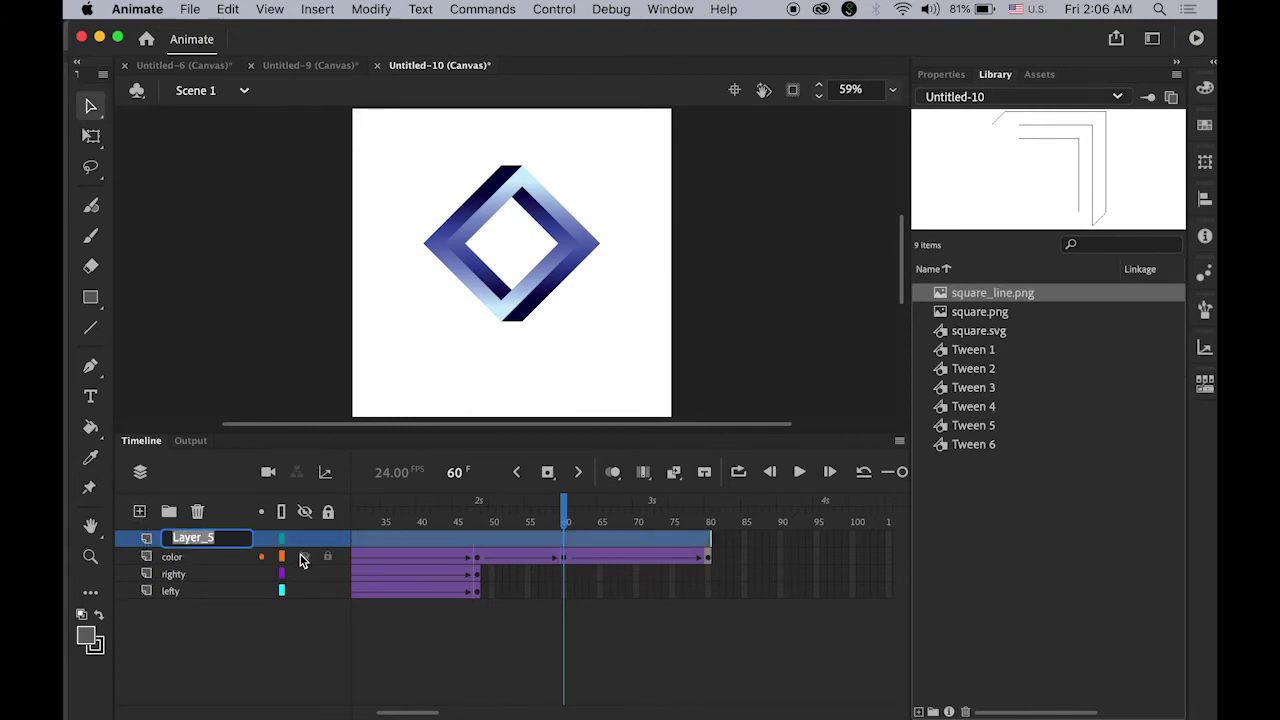
pyautogui.write('line')
pyautogui.press('Return')
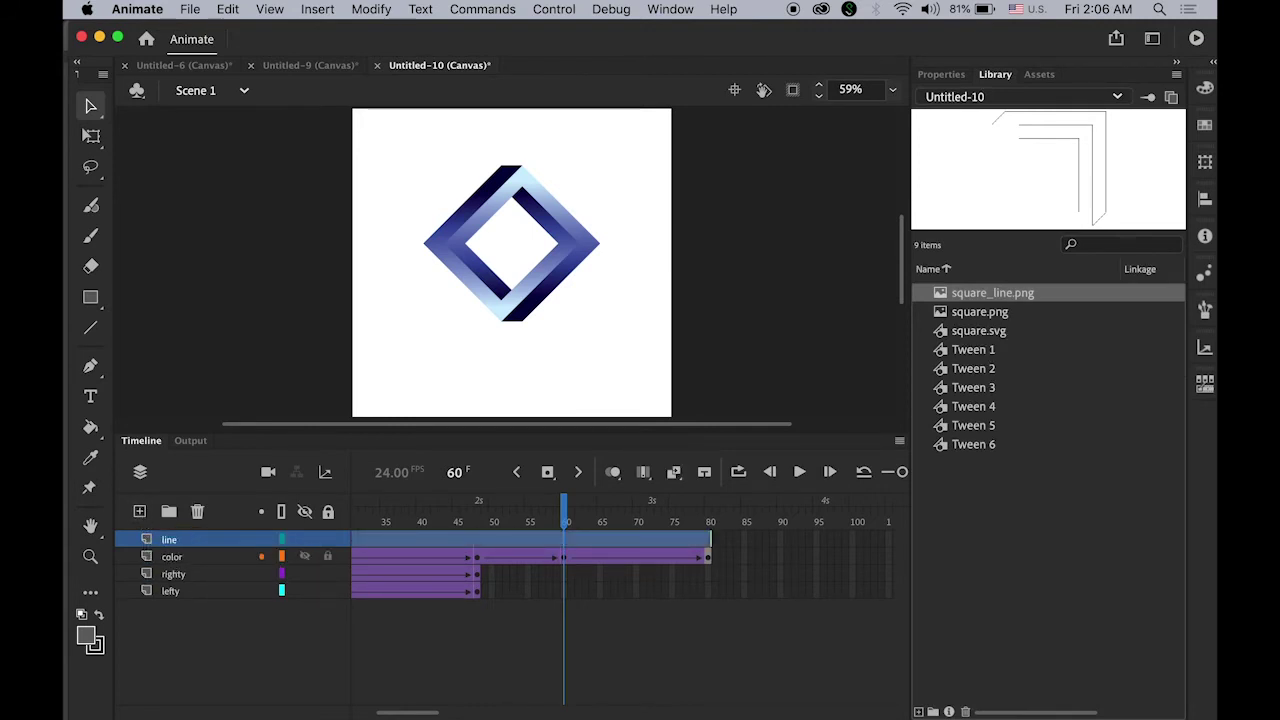
# Insert a keyframe at frame 60 on the line layer and place square_line.png from the library over the blue diamond.
pyautogui.moveTo(566, 522)
pyautogui.mouseDown()
pyautogui.moveTo(543, 522)
pyautogui.moveTo(564, 522)
pyautogui.mouseUp()
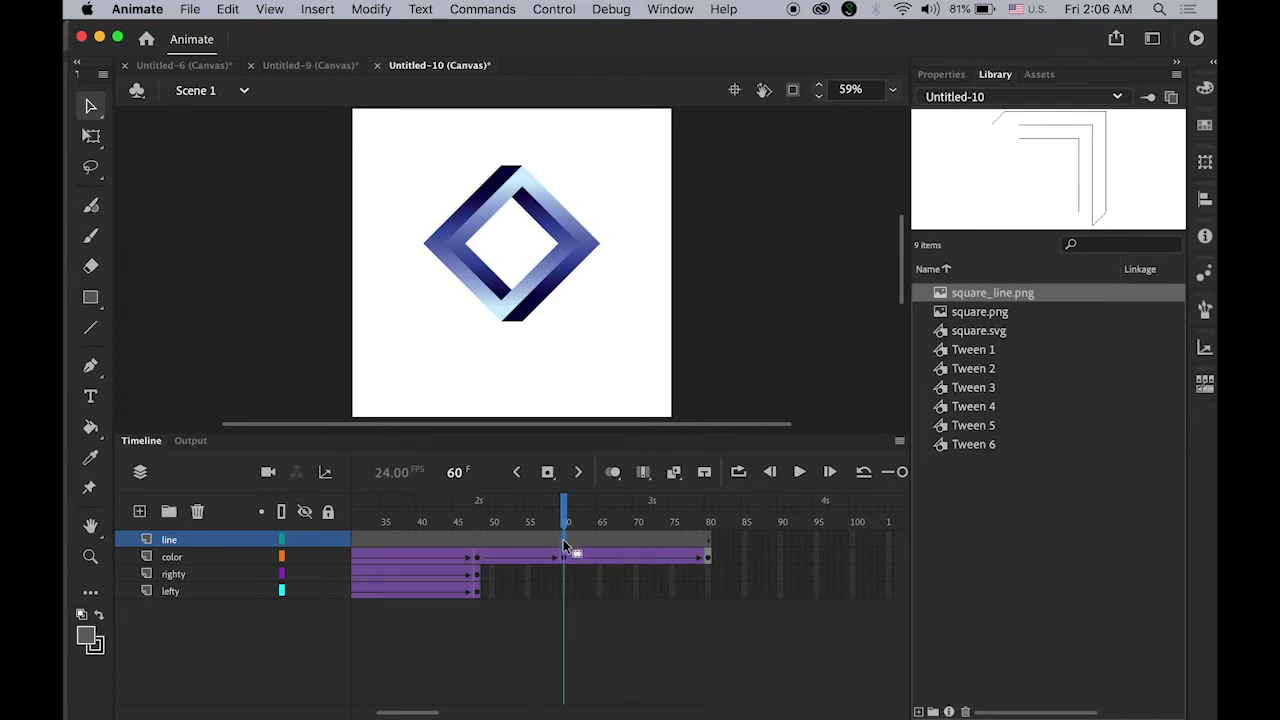
pyautogui.click(547, 479)
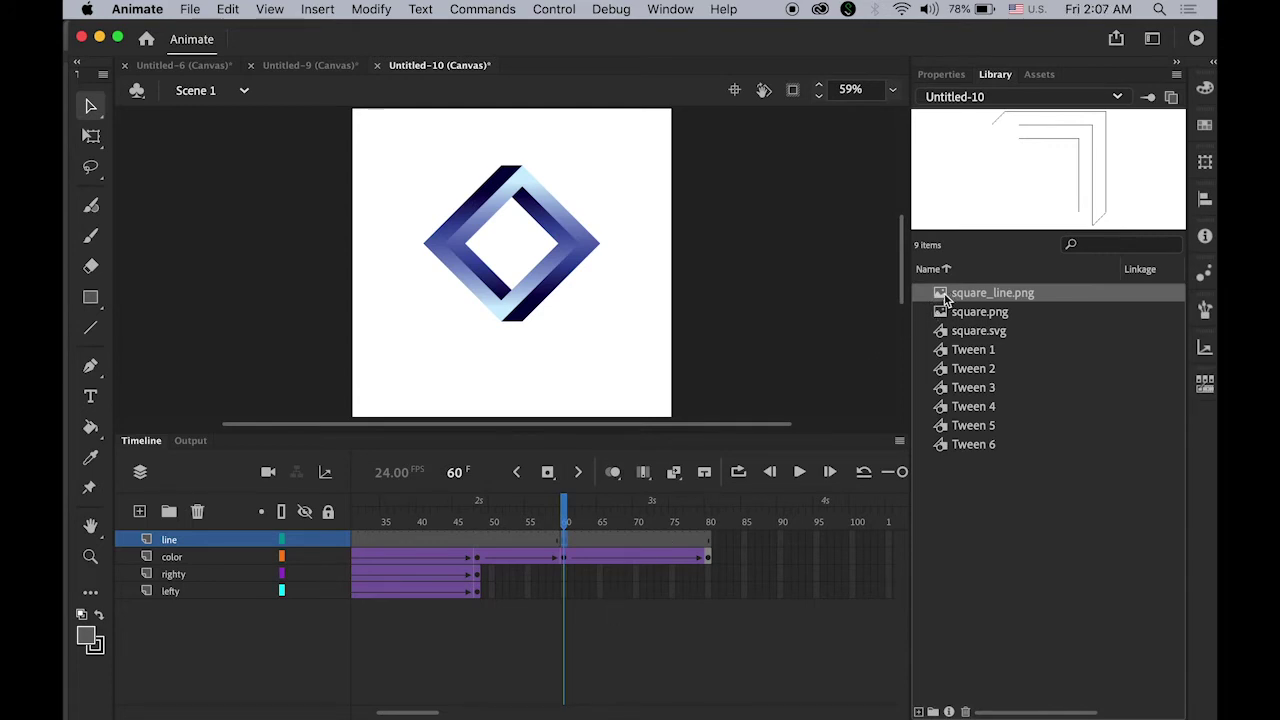
pyautogui.moveTo(945, 298); pyautogui.dragTo(565, 285)
# Rotate the line drawing 45° and scale and position it to match the blue diamond's outline.
pyautogui.click(91, 137)
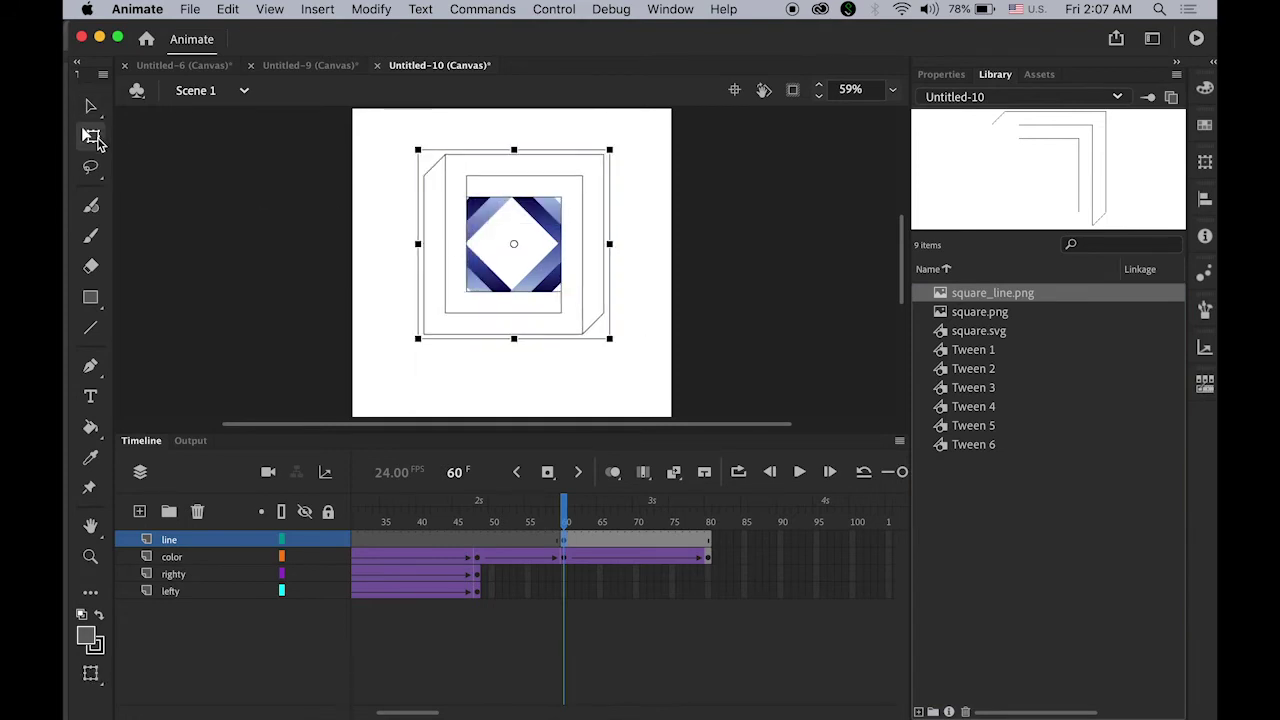
pyautogui.moveTo(621, 148); pyautogui.dragTo(651, 258)
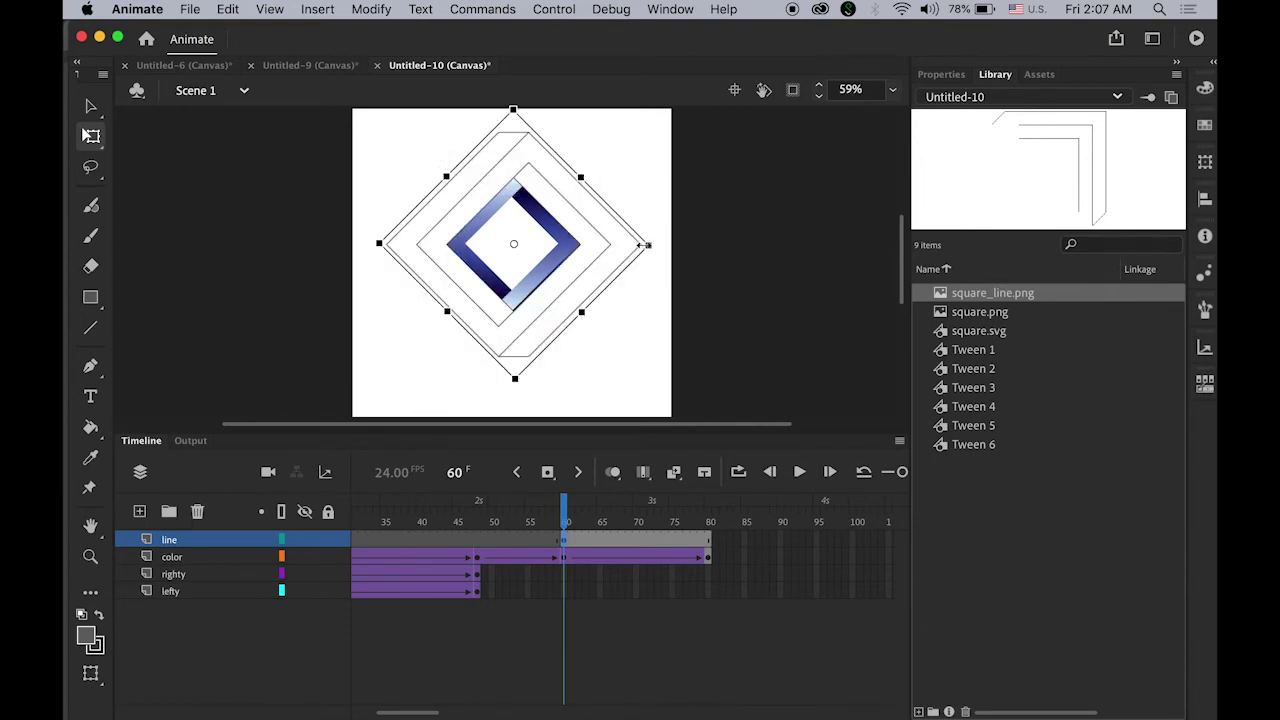
pyautogui.moveTo(646, 244); pyautogui.dragTo(613, 246)
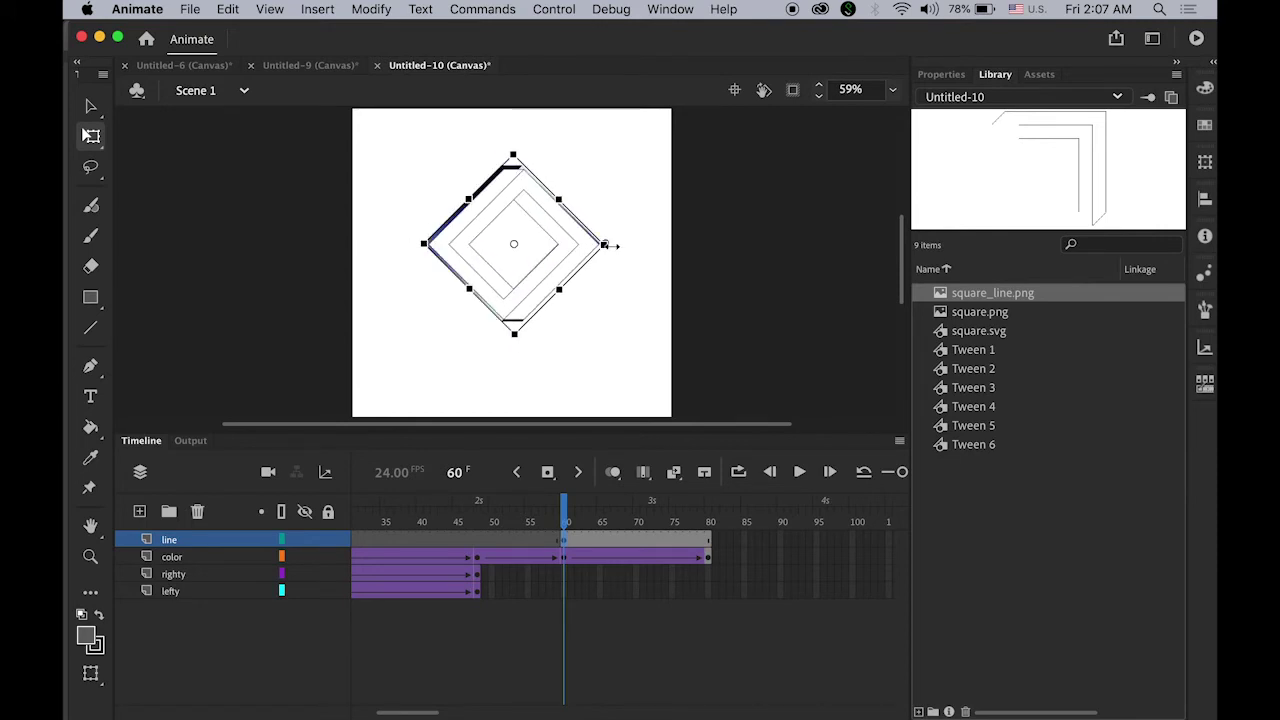
pyautogui.press('v')
pyautogui.click(593, 285)
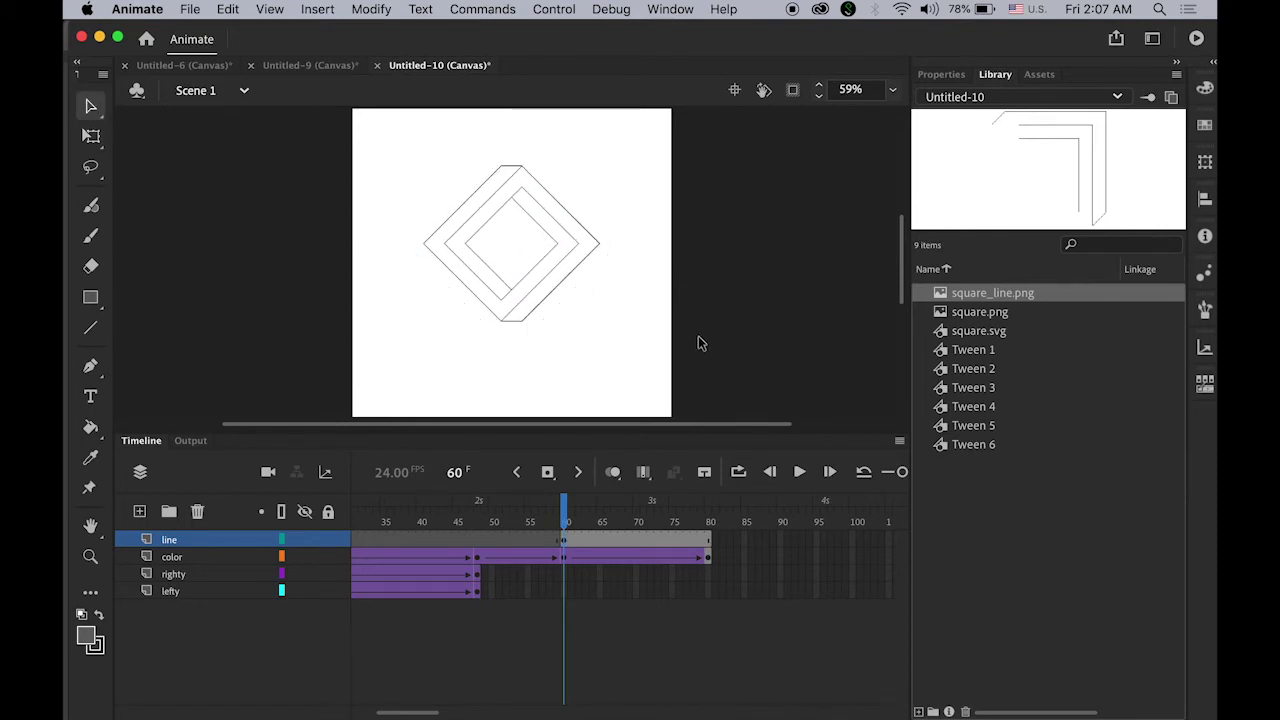
# Insert a keyframe at frame 80 on the line layer and create a classic tween between frames 60 and 80.
pyautogui.moveTo(565, 520)
pyautogui.mouseDown()
pyautogui.moveTo(506, 521)
pyautogui.moveTo(588, 521)
pyautogui.moveTo(564, 521)
pyautogui.moveTo(582, 530)
pyautogui.mouseUp()
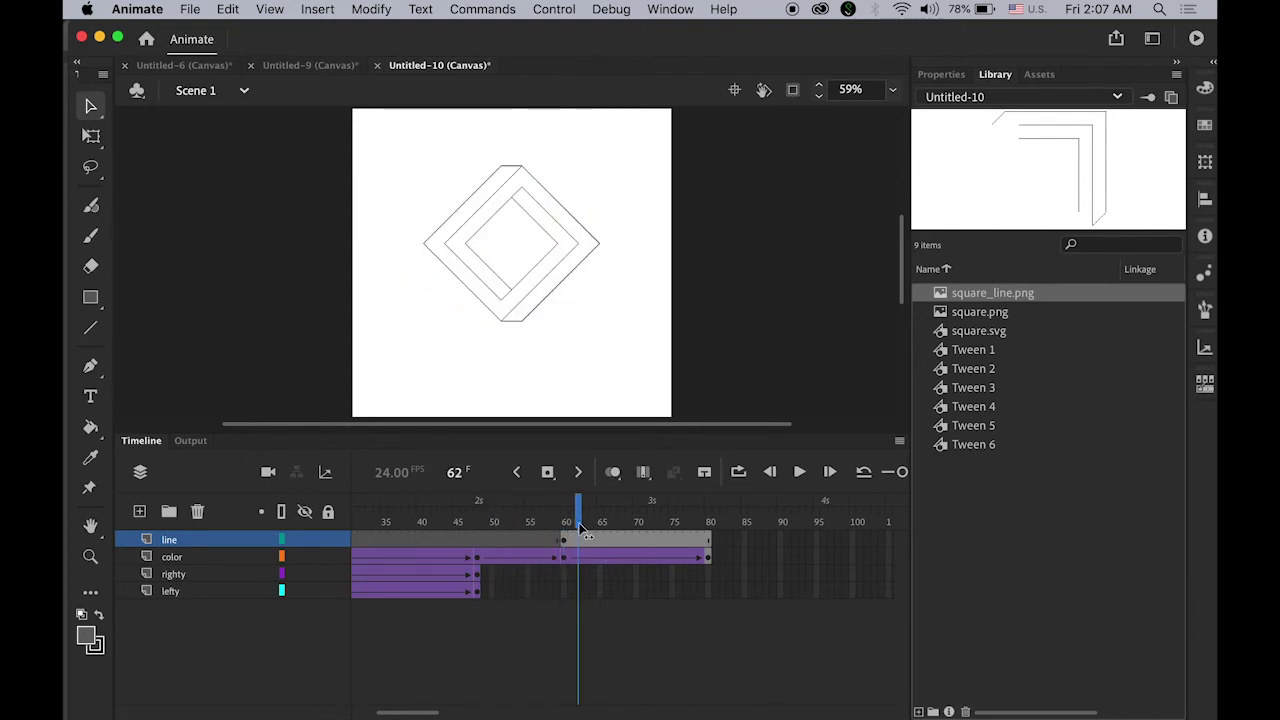
pyautogui.click(708, 543)
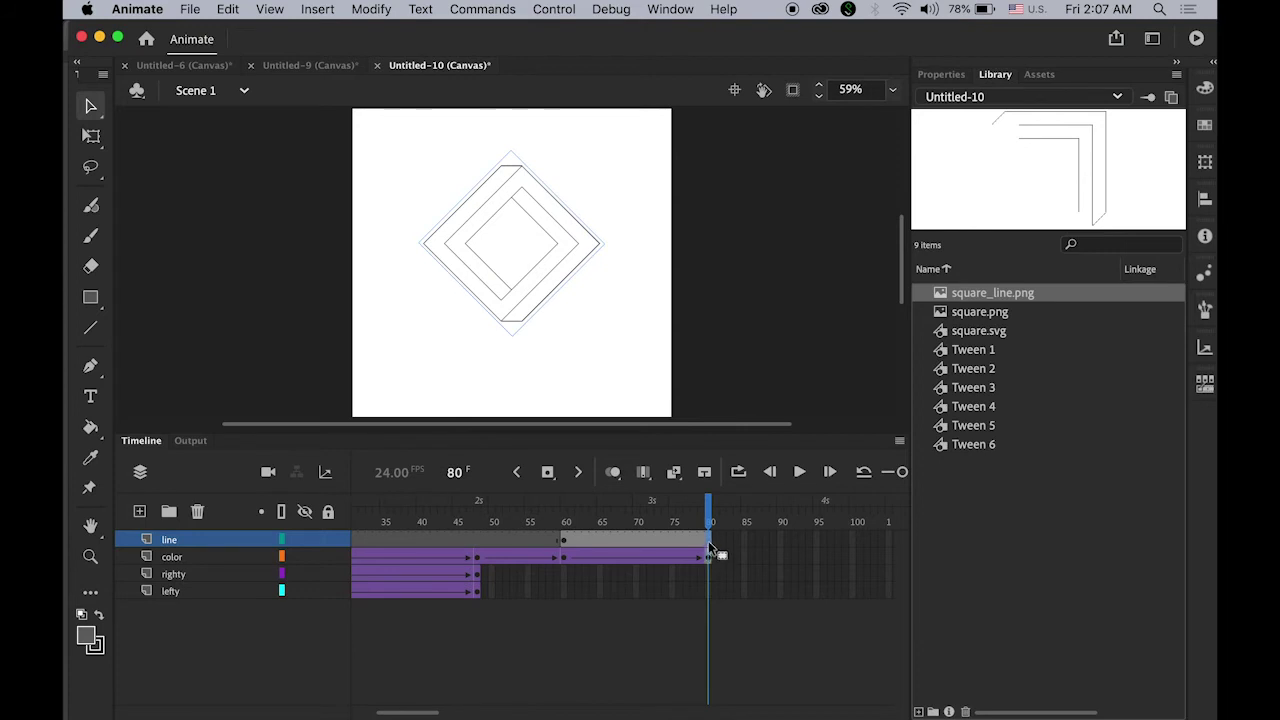
pyautogui.click(547, 474)
pyautogui.click(636, 541)
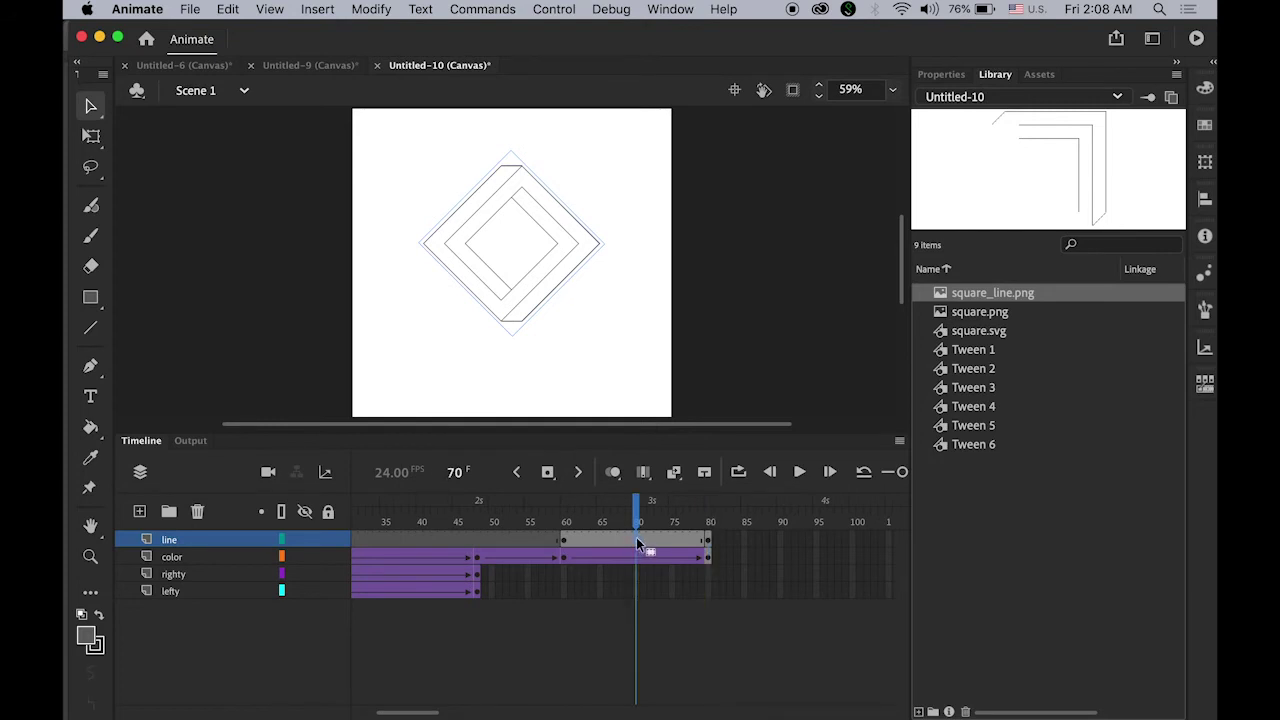
pyautogui.rightClick(637, 540)
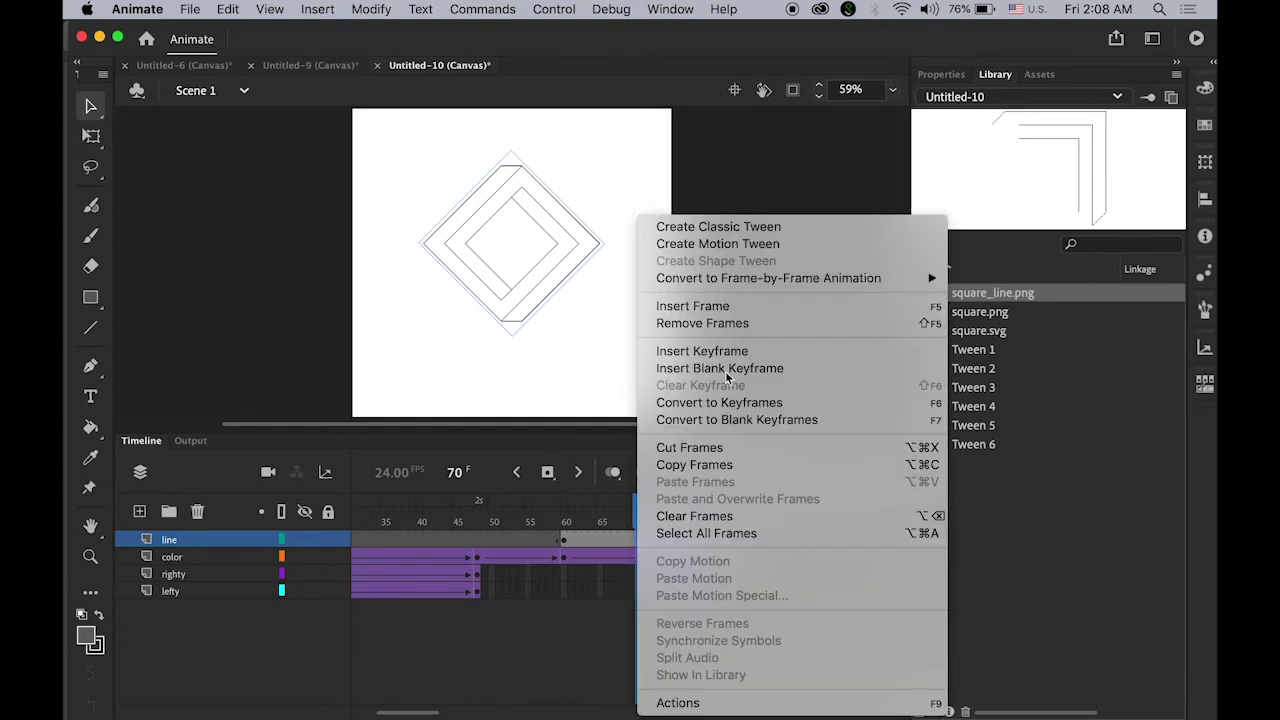
pyautogui.click(745, 227)
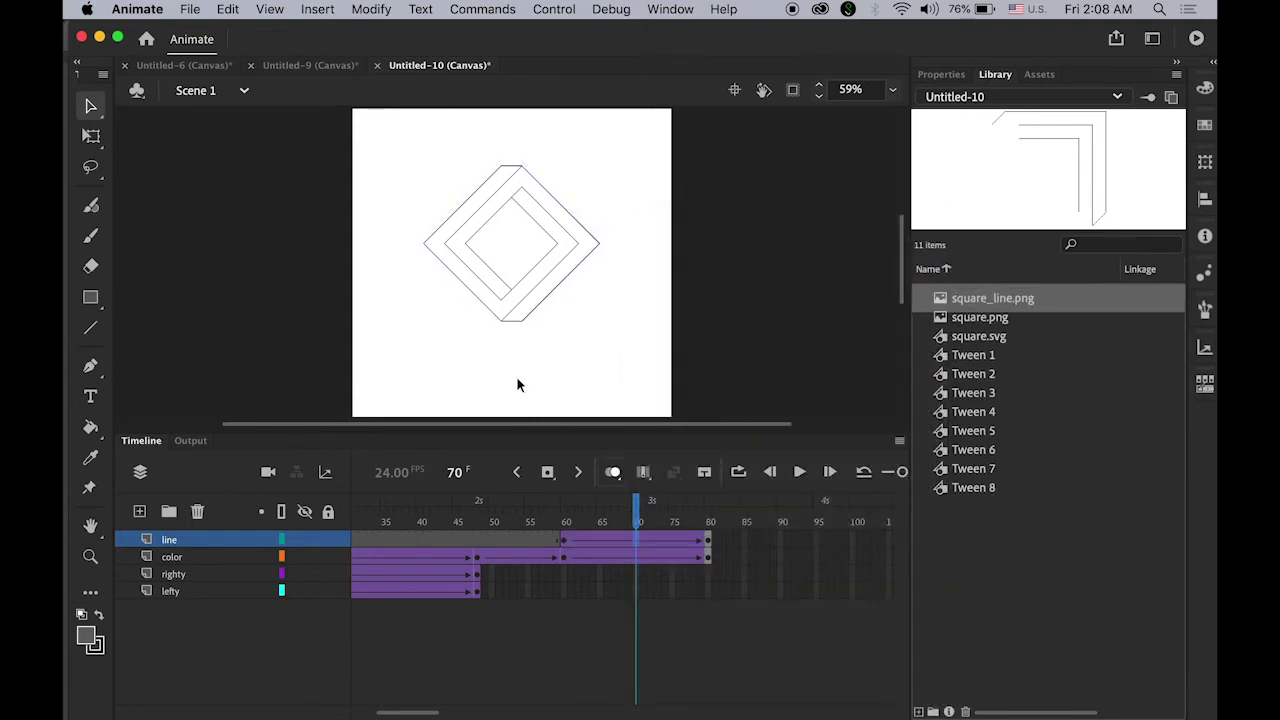
# Hide the line layer and set the blue diamond's alpha to 0% at frame 80 on the color layer.
pyautogui.moveTo(638, 507); pyautogui.dragTo(563, 522)
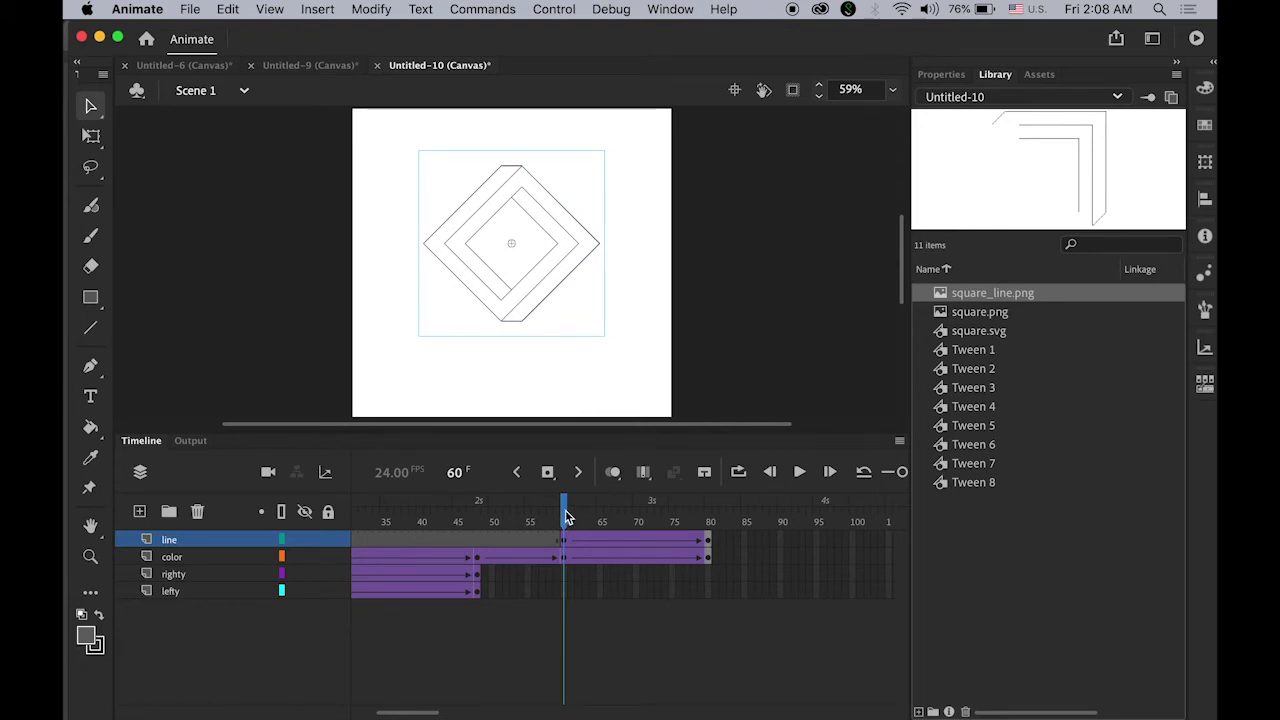
pyautogui.click(305, 540)
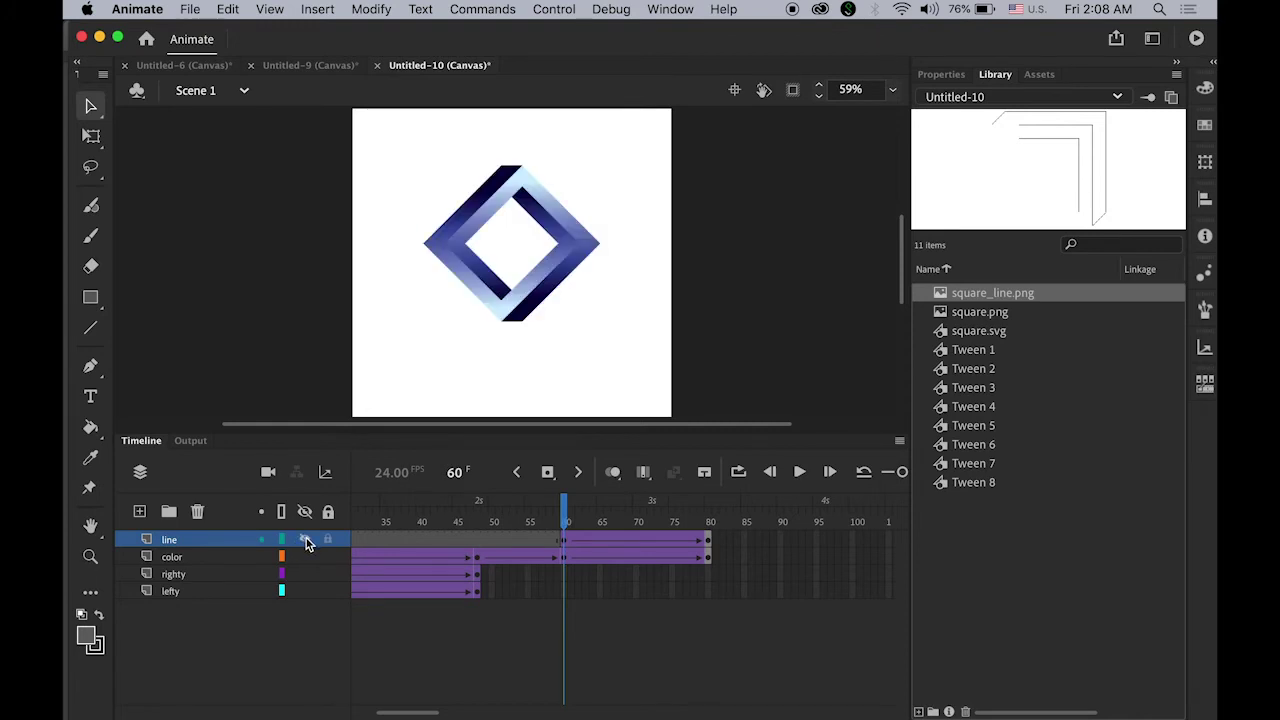
pyautogui.moveTo(560, 513); pyautogui.dragTo(710, 528)
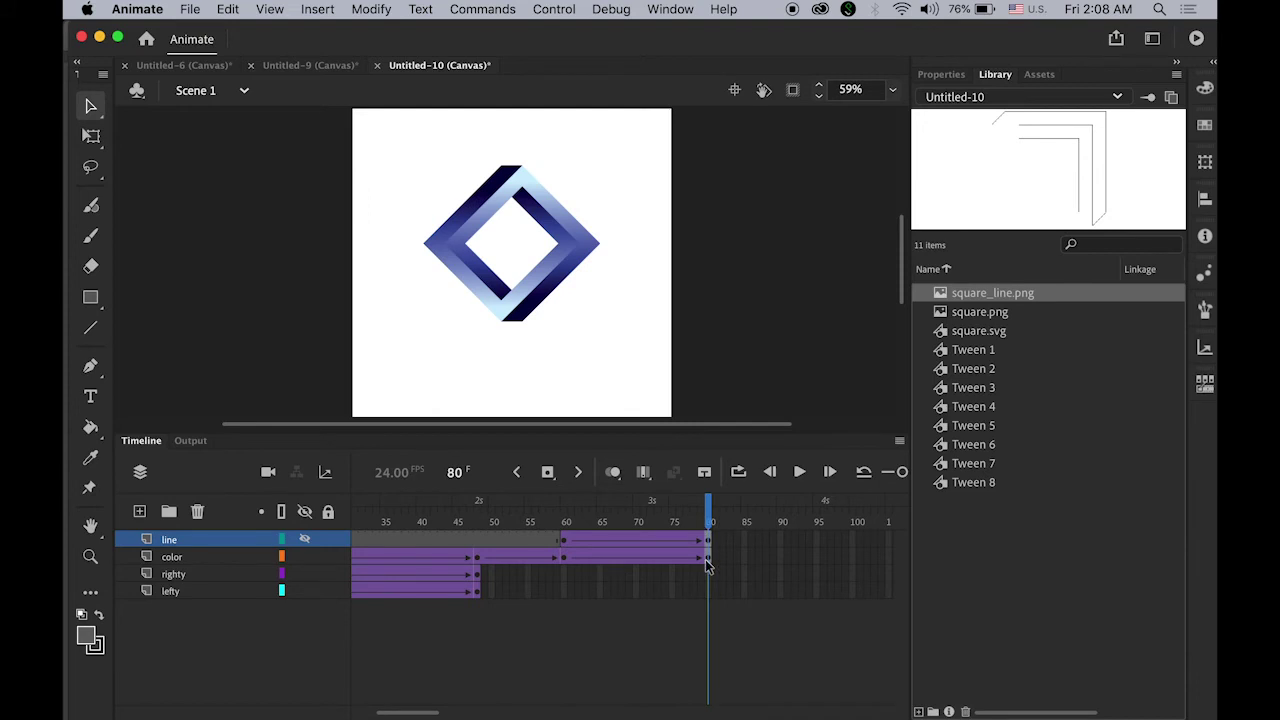
pyautogui.click(502, 312)
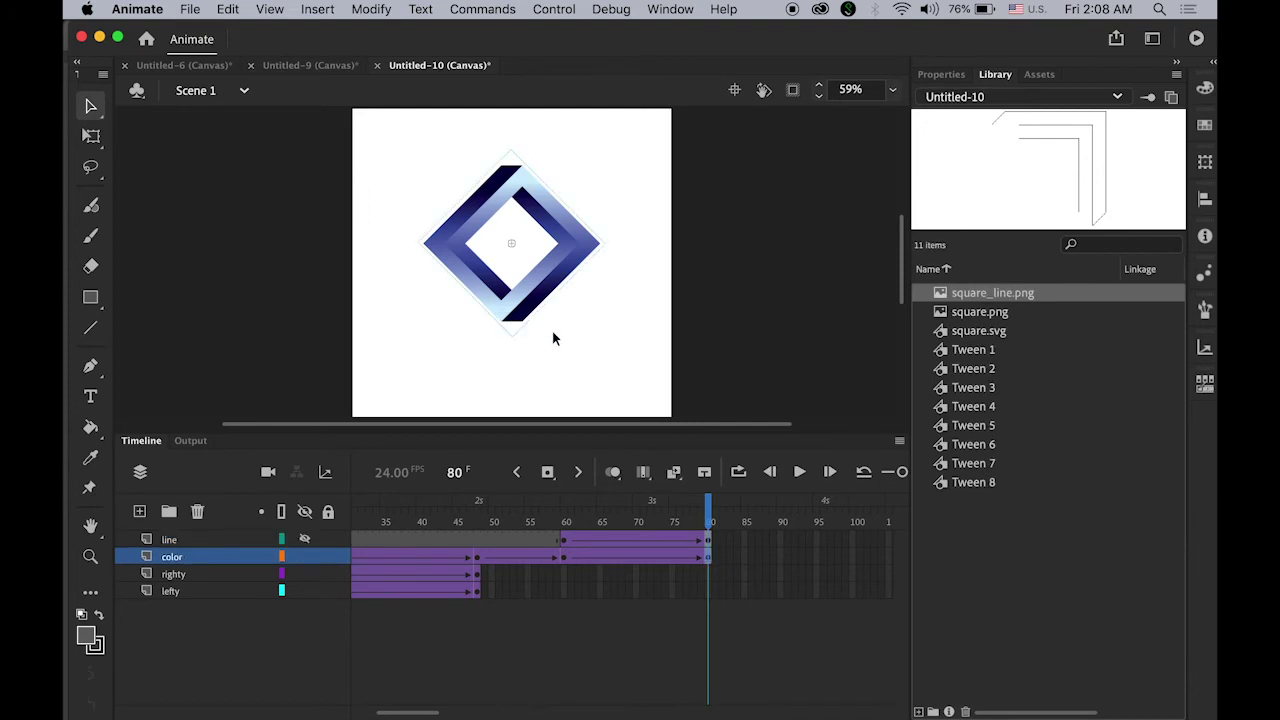
pyautogui.click(941, 74)
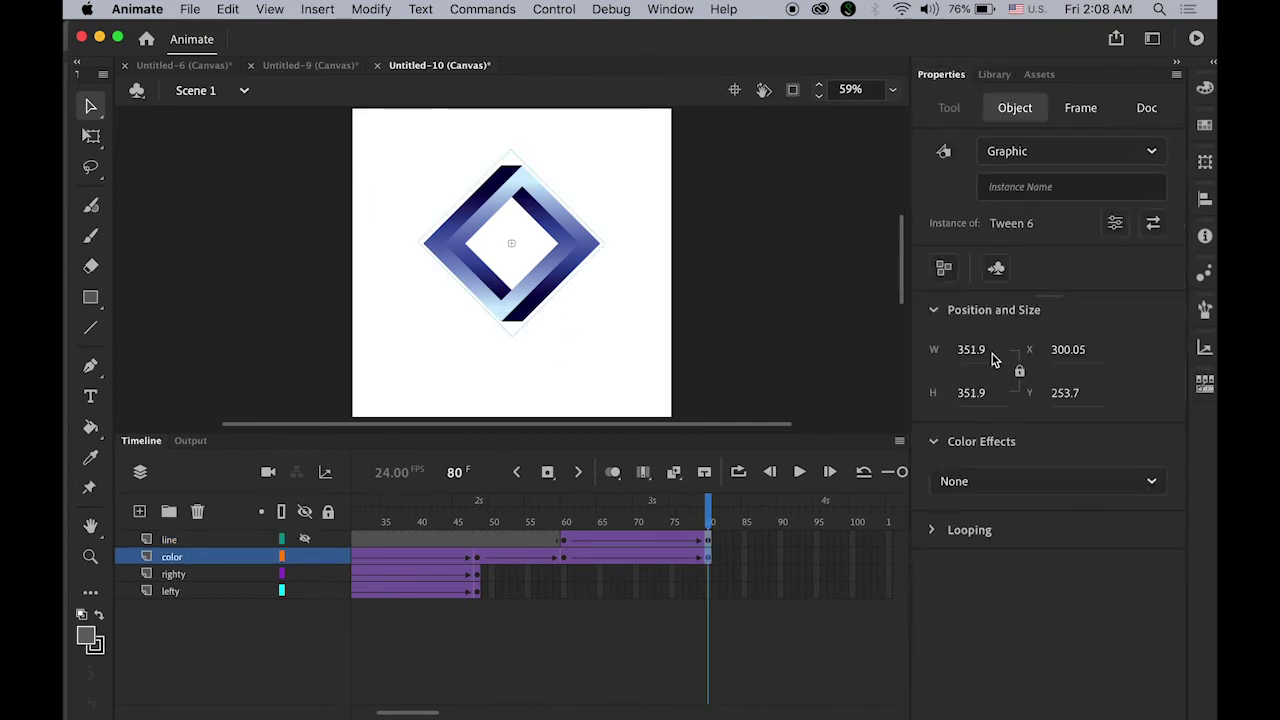
pyautogui.click(1078, 482)
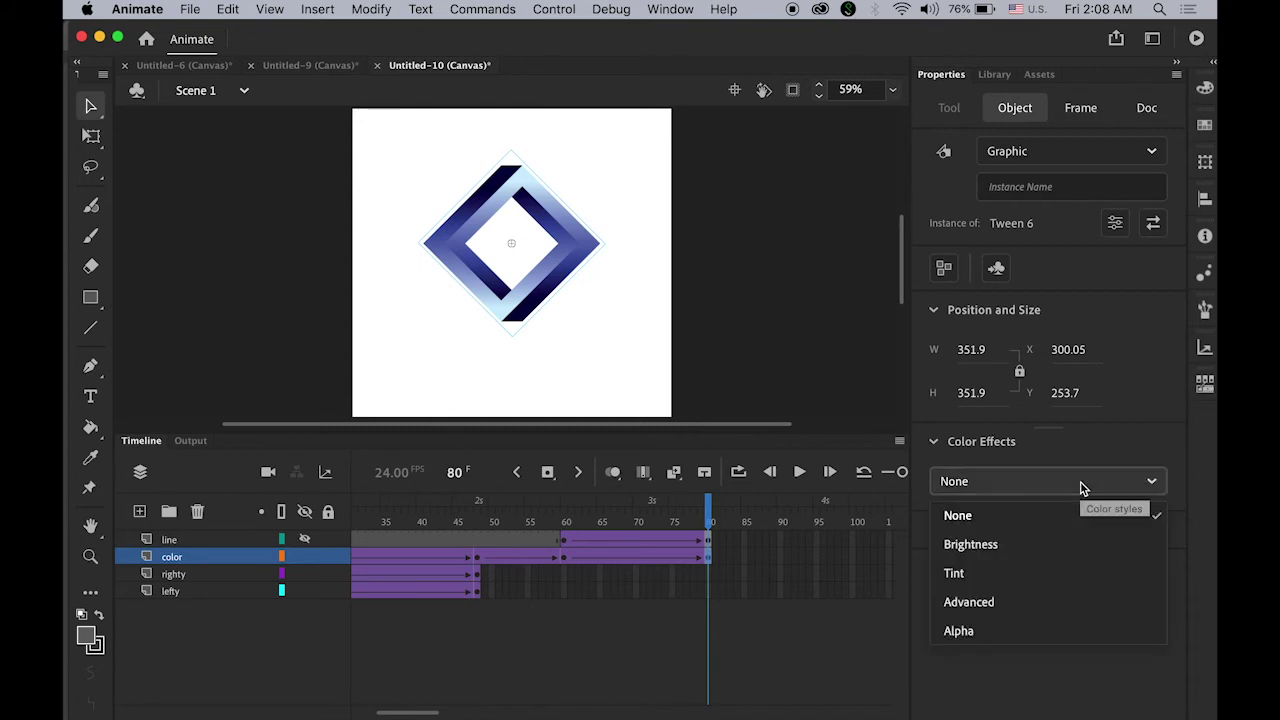
pyautogui.click(1043, 638)
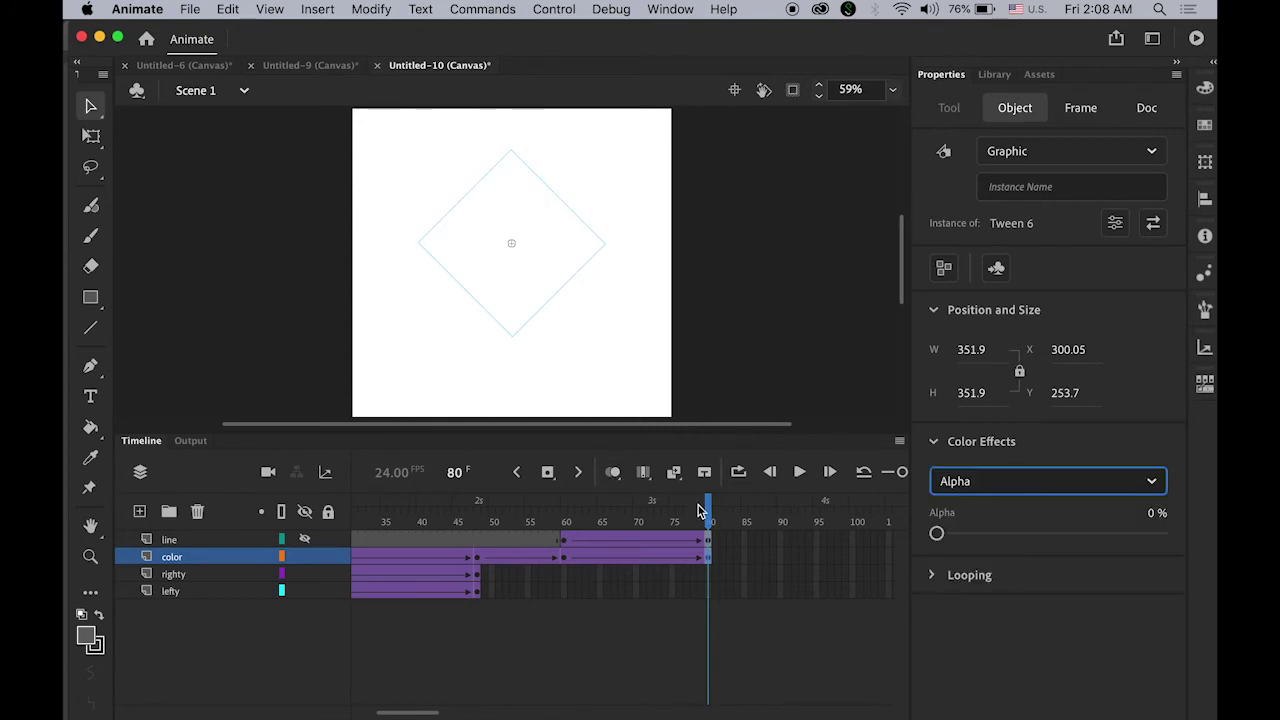
# Show the line layer again and set the line drawing's alpha to 0% at frame 60.
pyautogui.moveTo(705, 509); pyautogui.dragTo(559, 547)
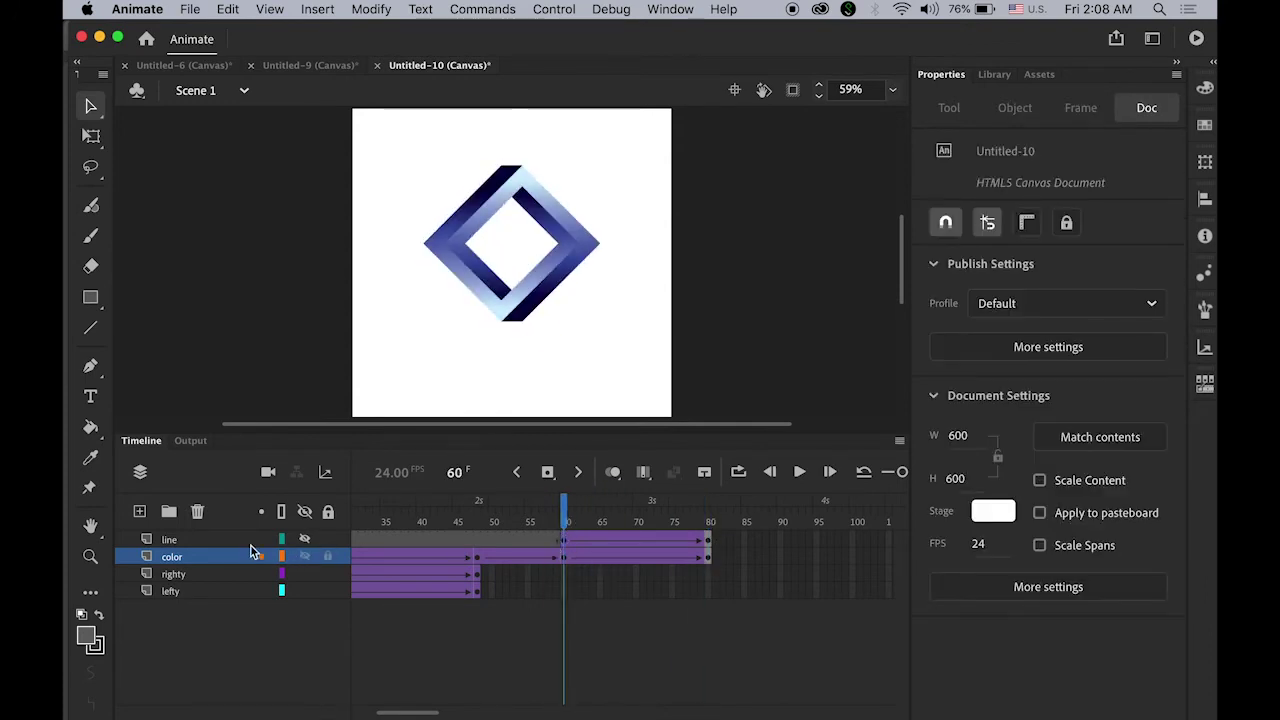
pyautogui.click(150, 541)
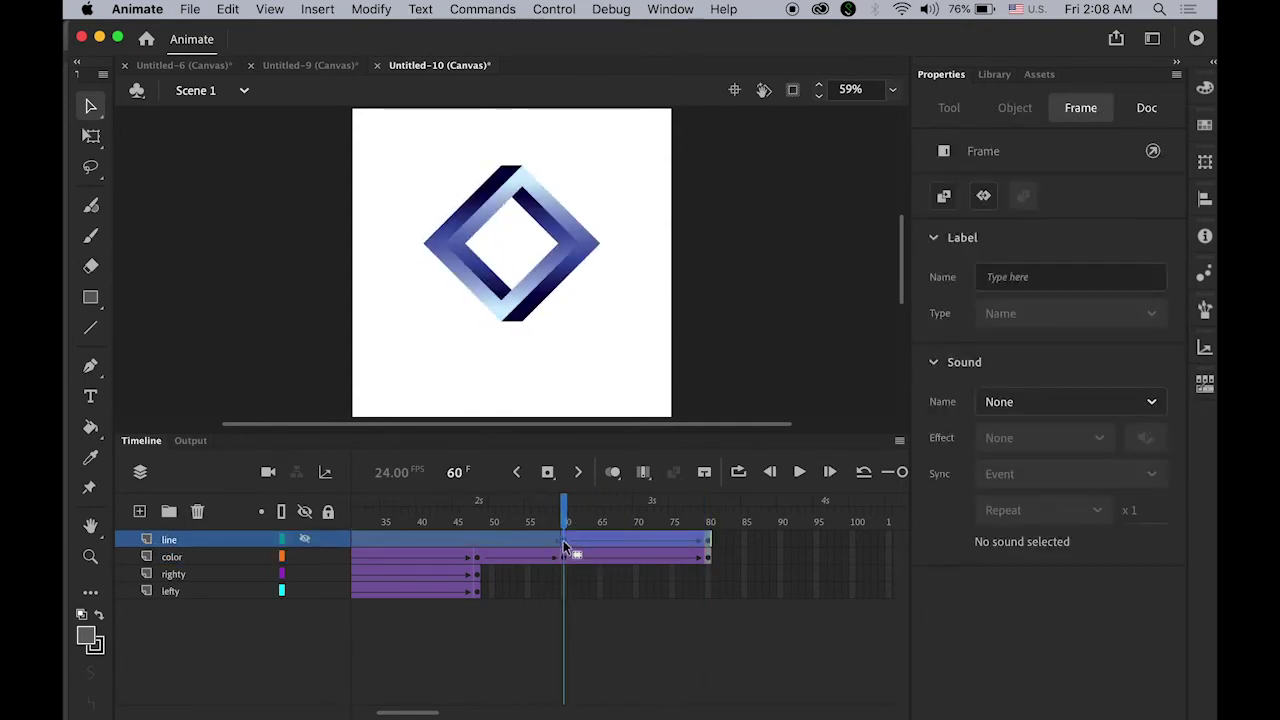
pyautogui.click(564, 543)
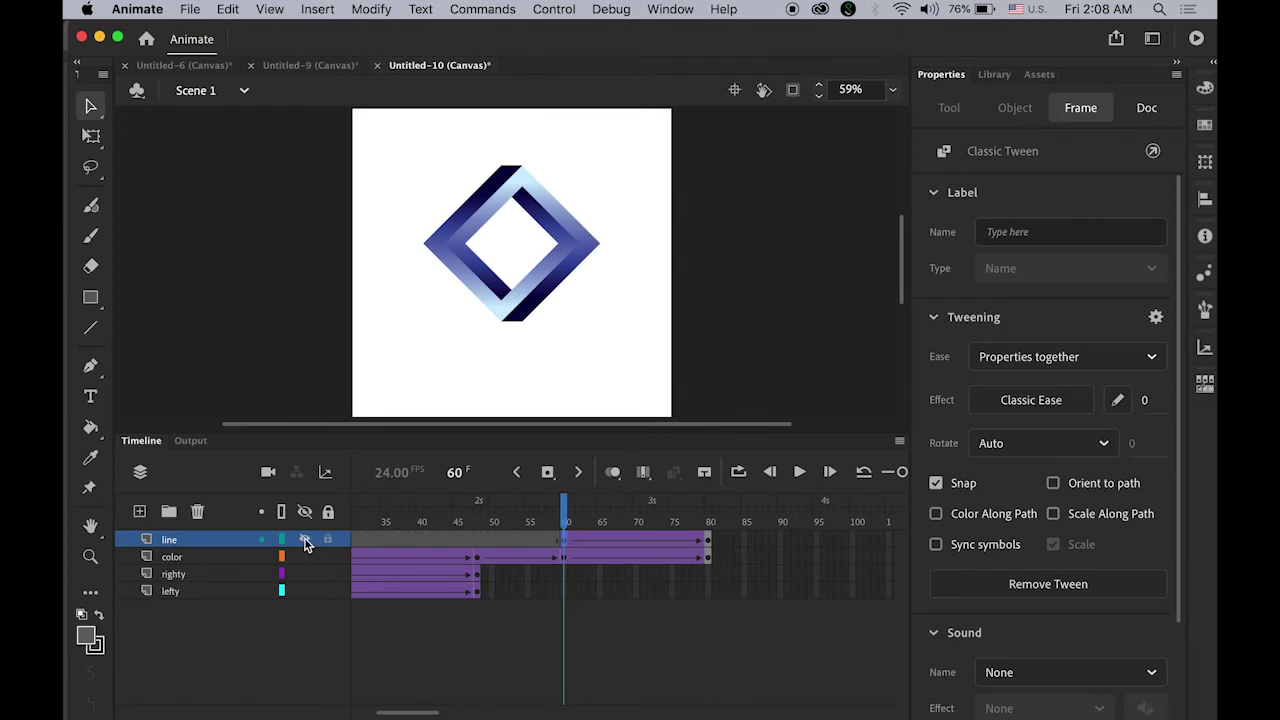
pyautogui.click(305, 539)
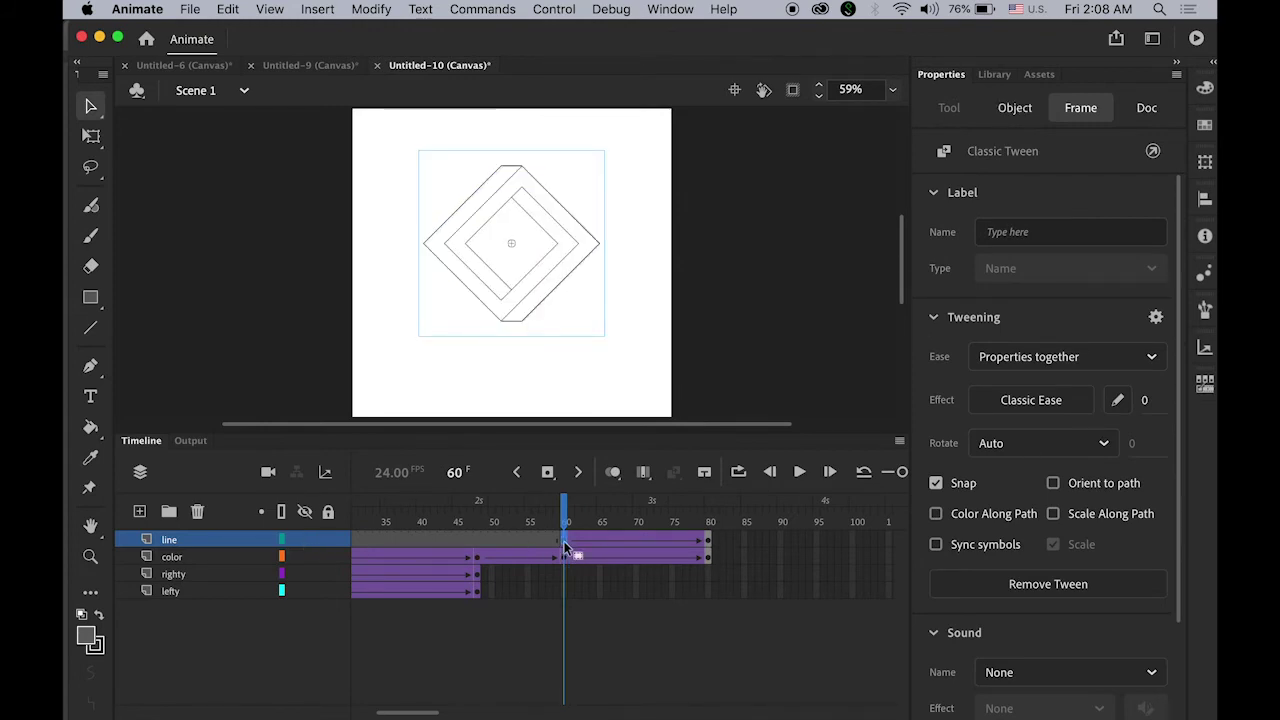
pyautogui.click(537, 288)
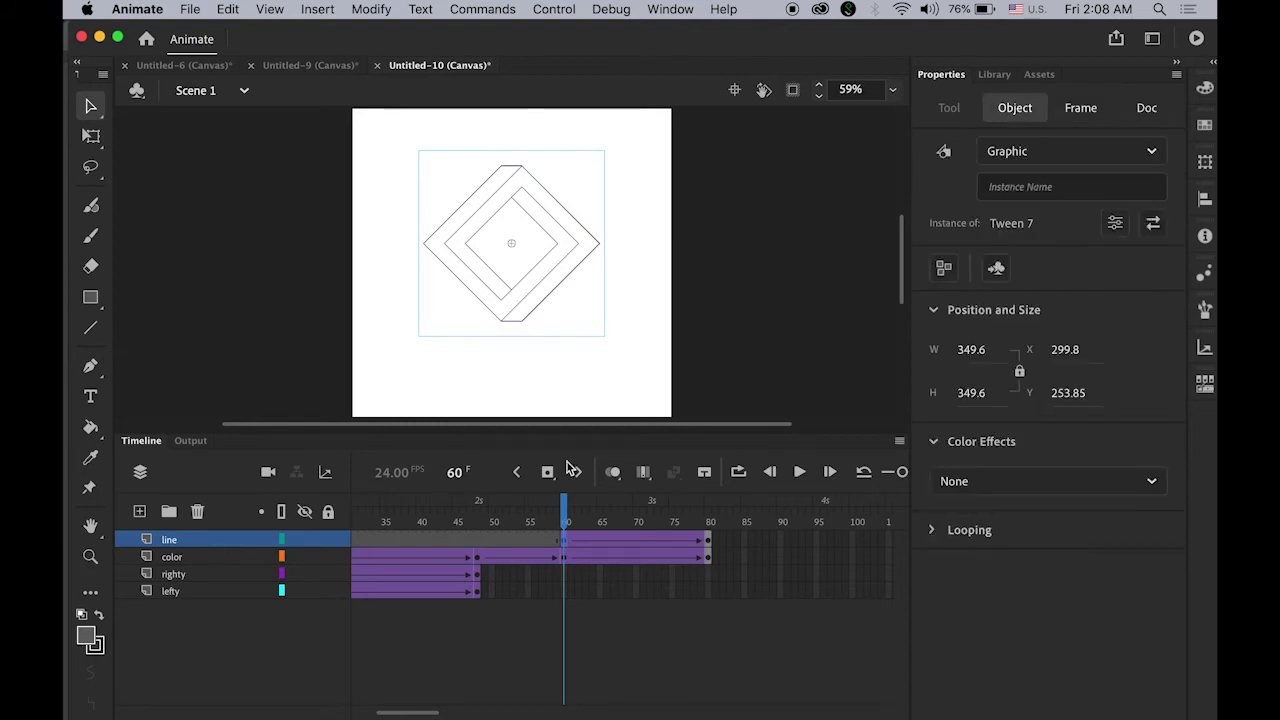
pyautogui.click(1020, 480)
pyautogui.click(1035, 632)
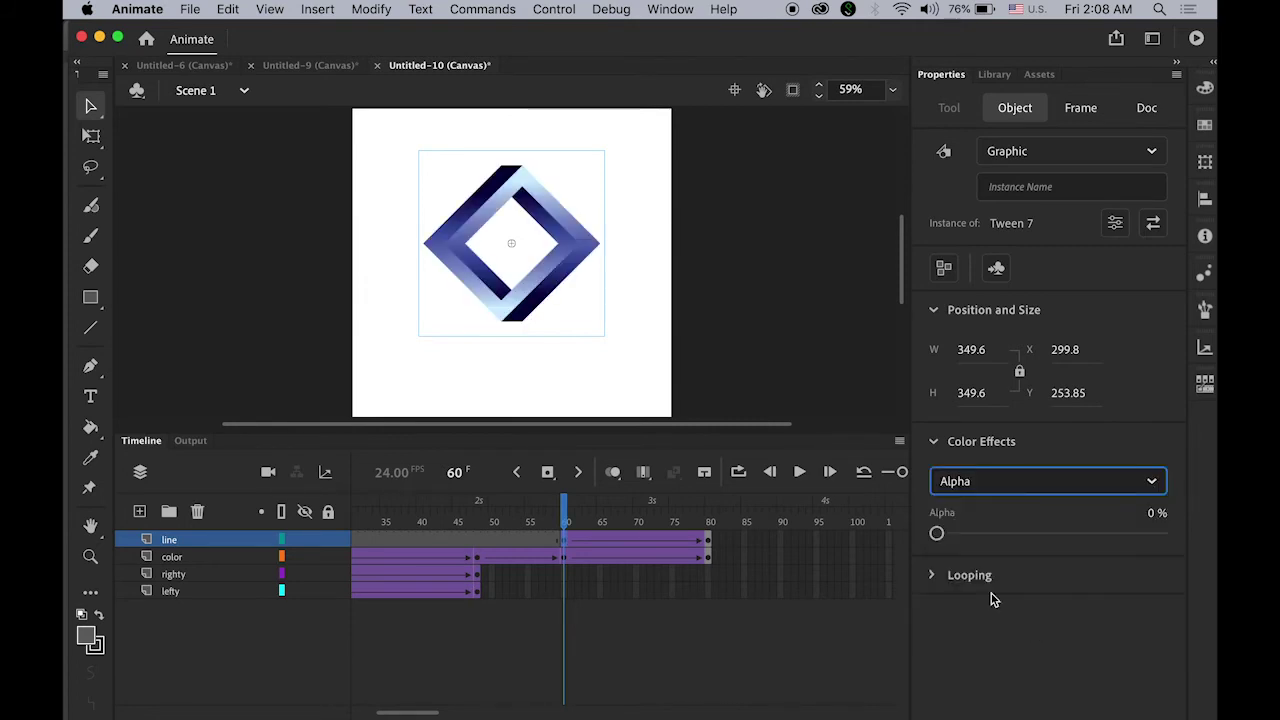
# Scrub from frame 60 to frame 80 to preview the crossfade from the blue diamond to the line drawing.
pyautogui.click(567, 522)
pyautogui.moveTo(565, 516); pyautogui.dragTo(651, 562)
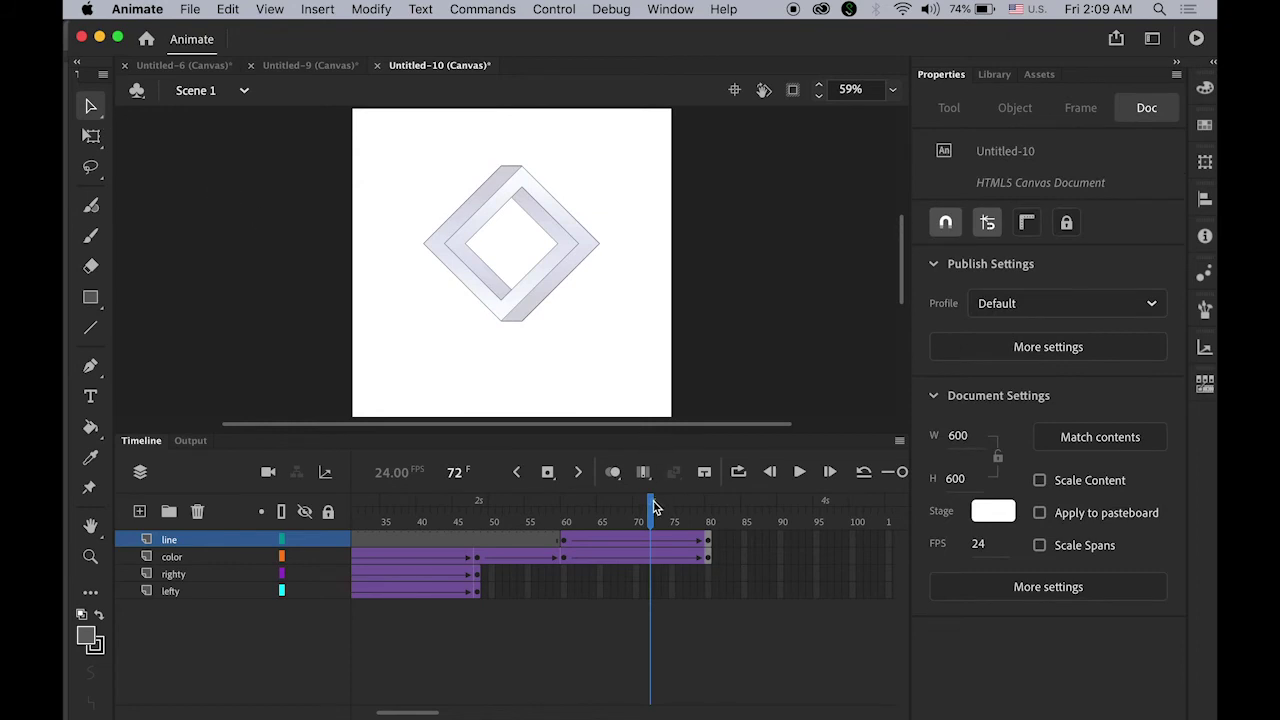
pyautogui.moveTo(657, 505); pyautogui.dragTo(714, 516)
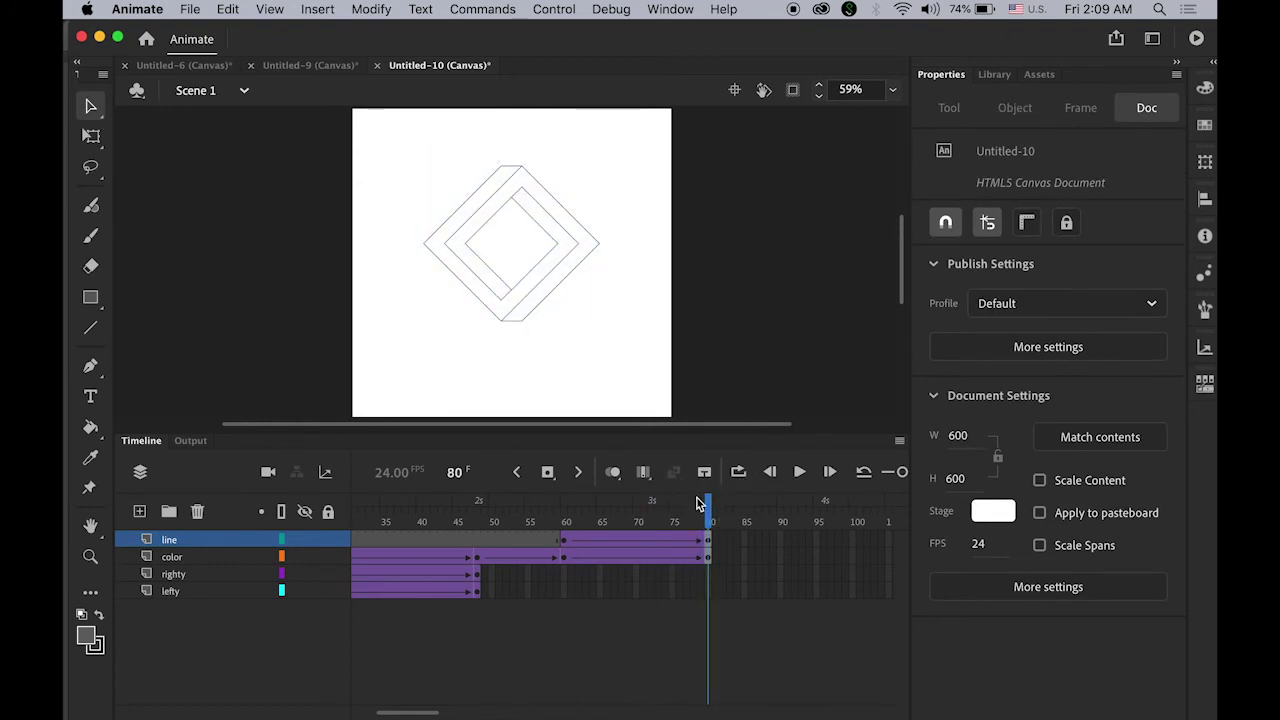
pyautogui.moveTo(706, 506); pyautogui.dragTo(220, 497)
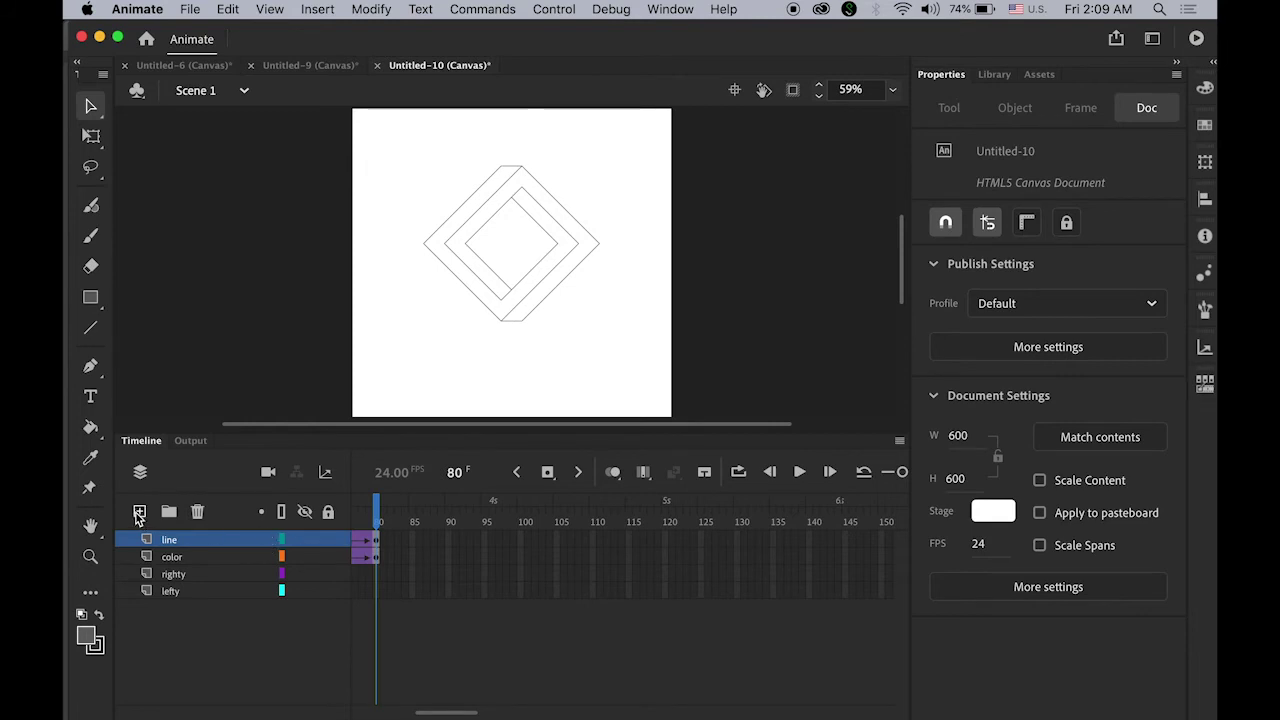
pyautogui.click(139, 512)
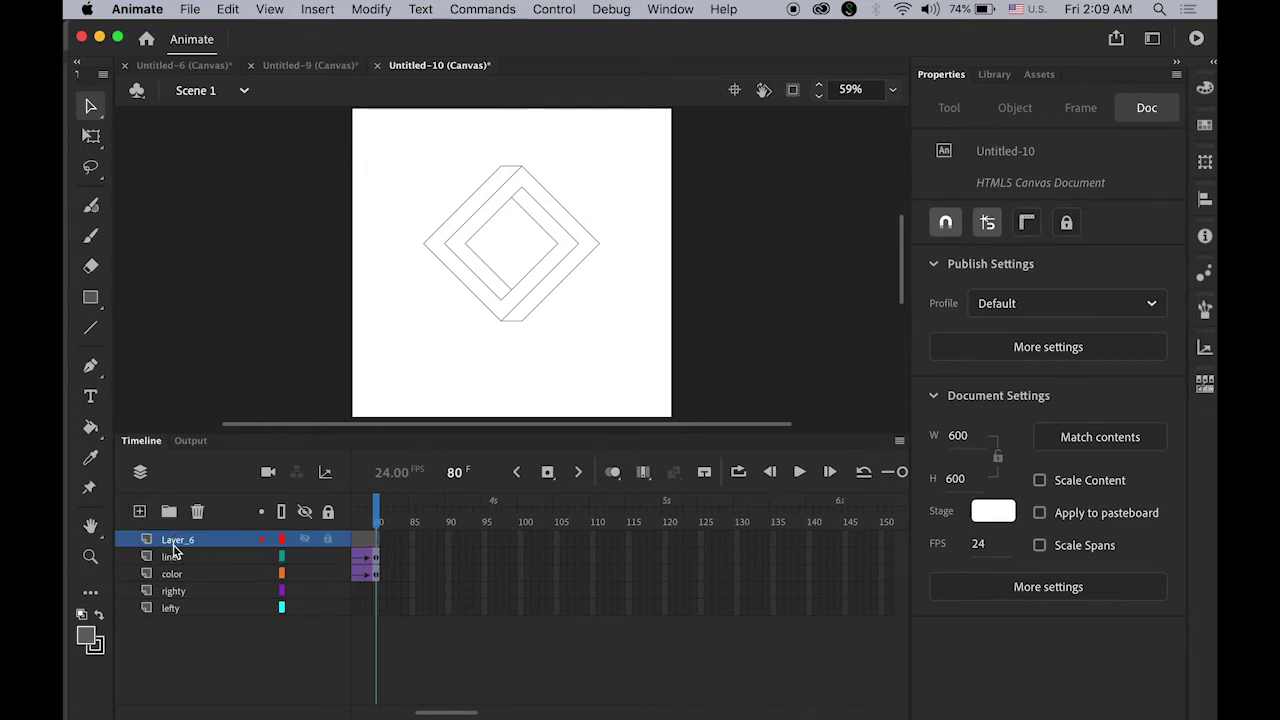
pyautogui.click(173, 541)
pyautogui.doubleClick(173, 541)
pyautogui.write('t')
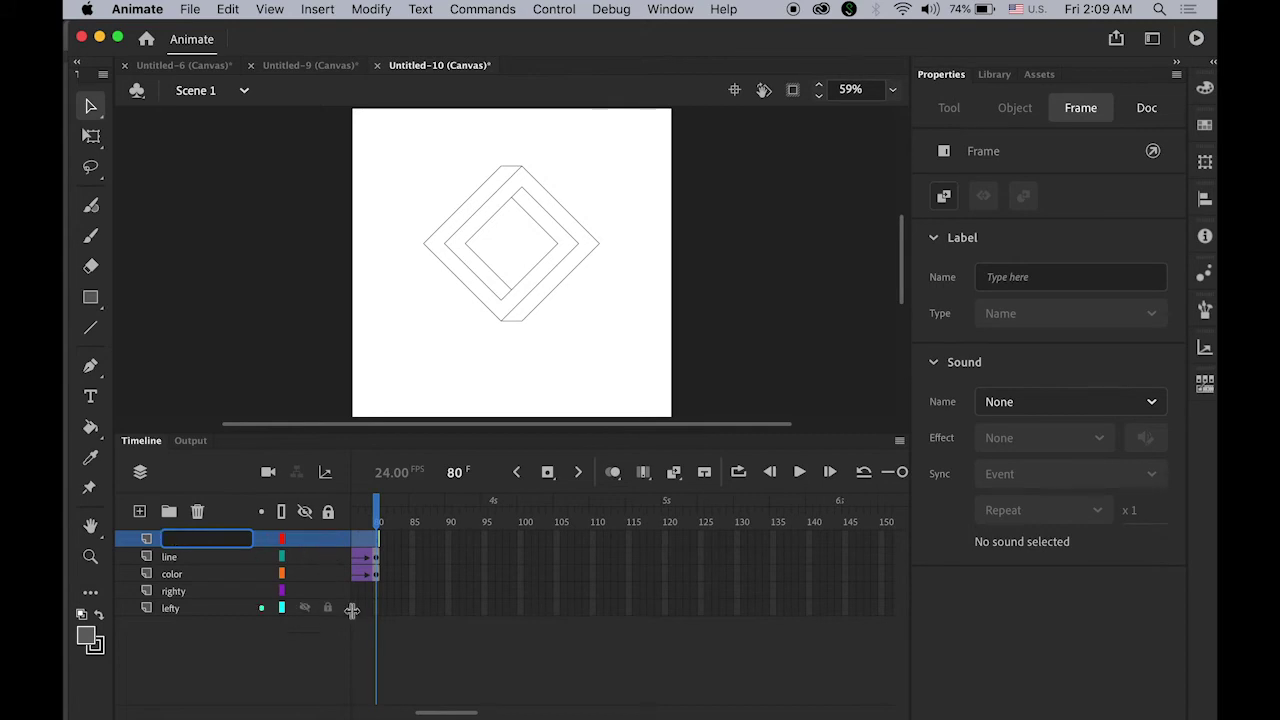
pyautogui.click(226, 666)
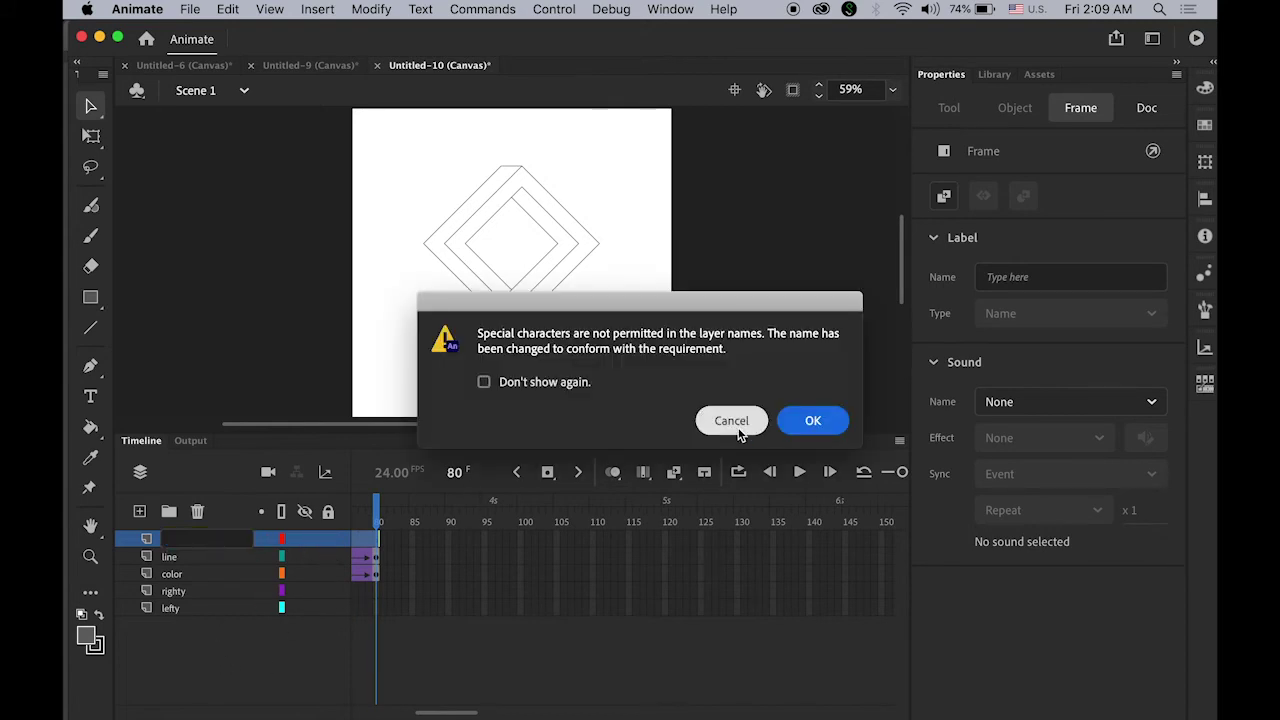
pyautogui.click(810, 420)
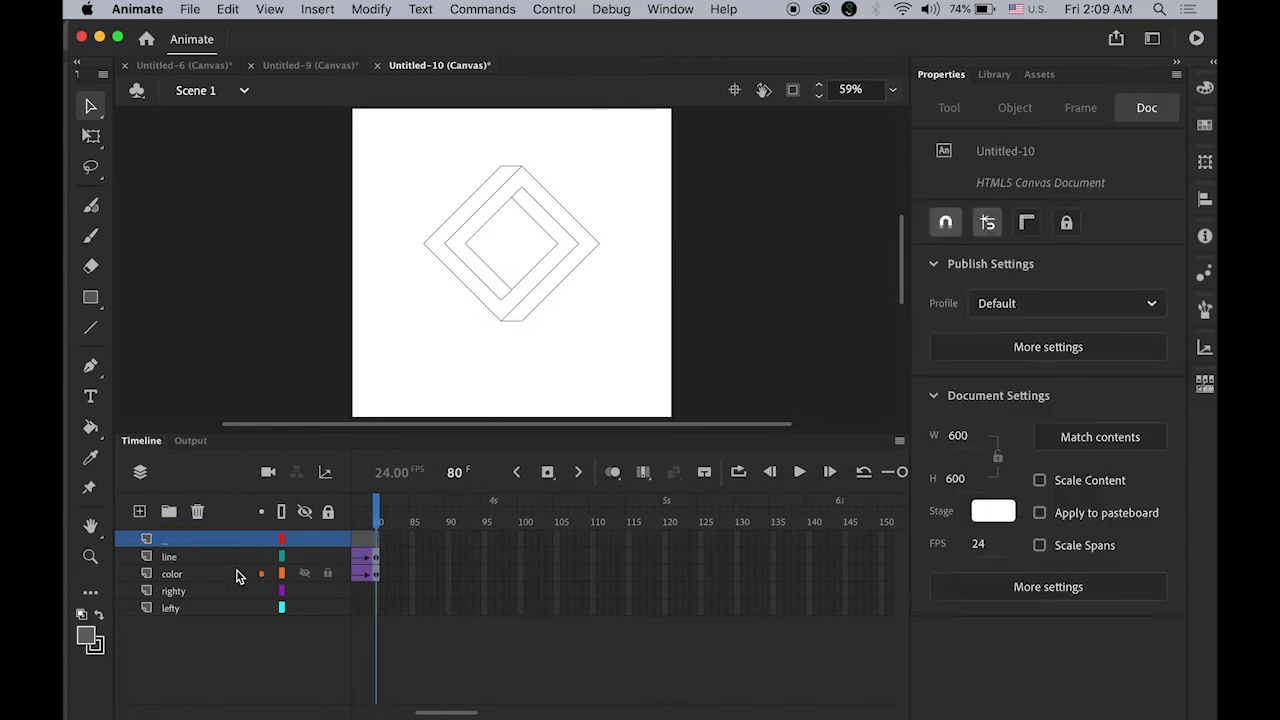
pyautogui.click(197, 511)
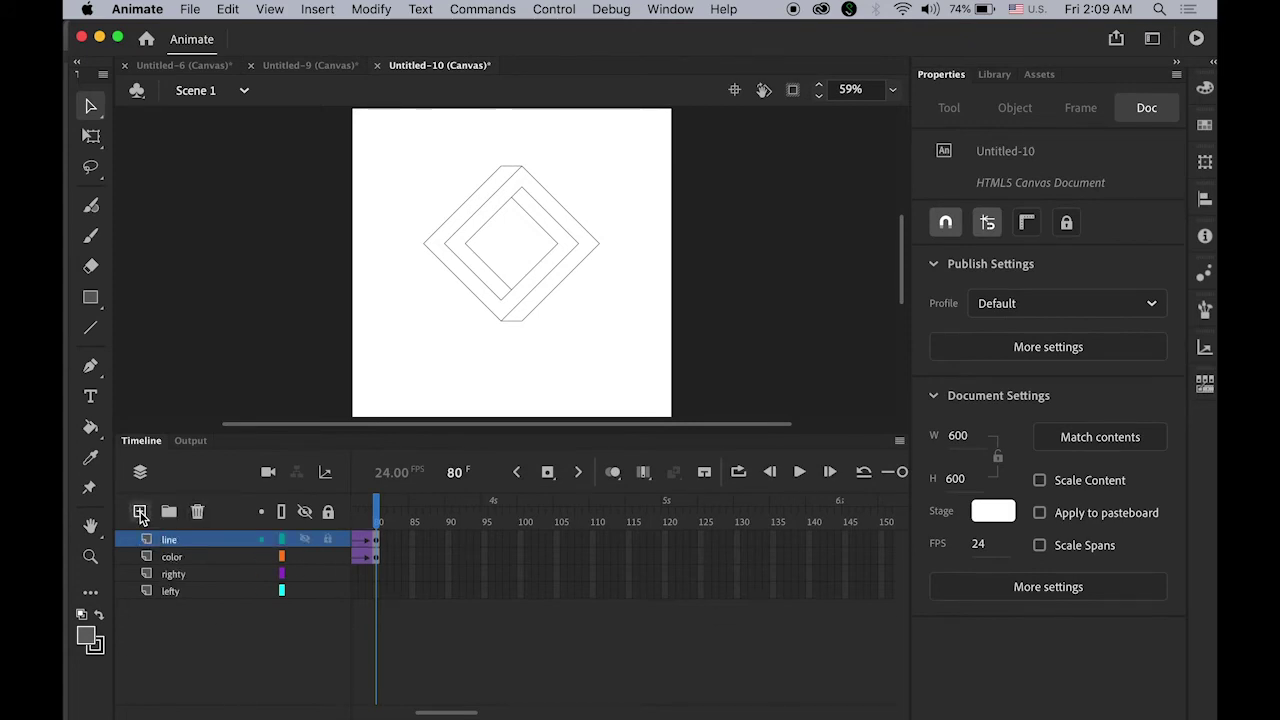
# Add a new layer above the line layer with a keyframe at frame 80 and place the static text ILLUSION below the diamond.
pyautogui.click(140, 513)
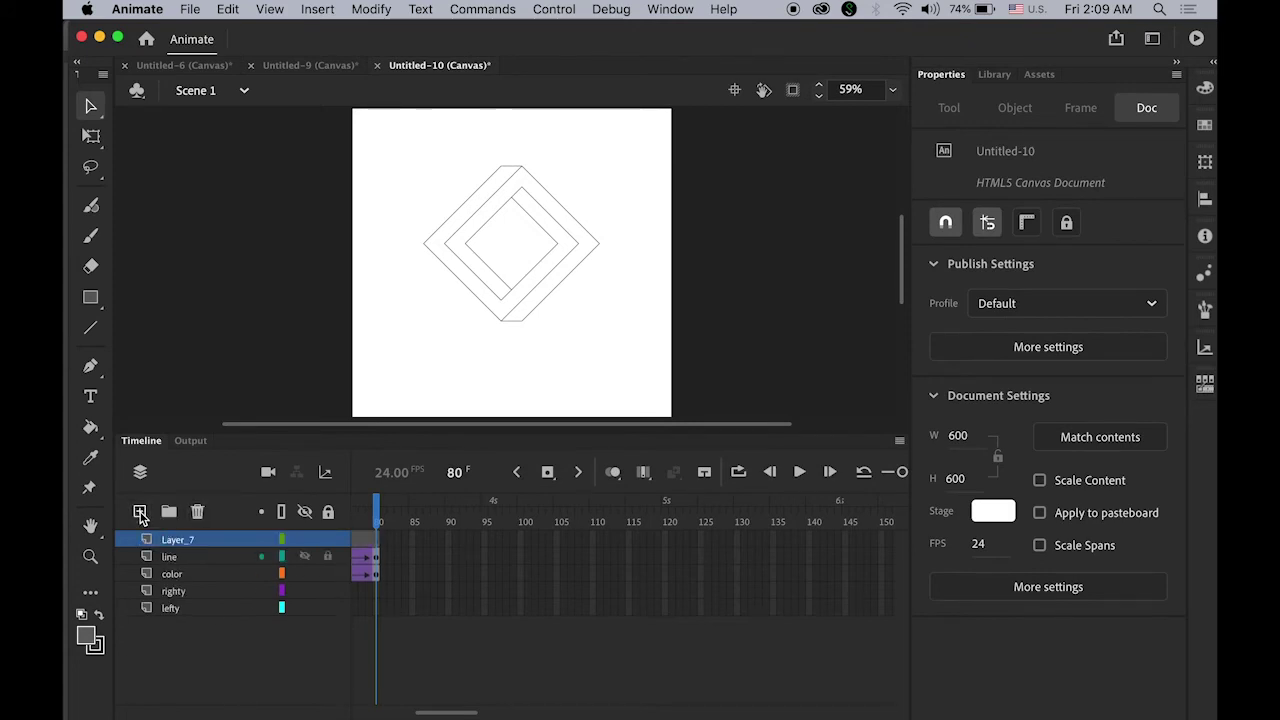
pyautogui.click(376, 543)
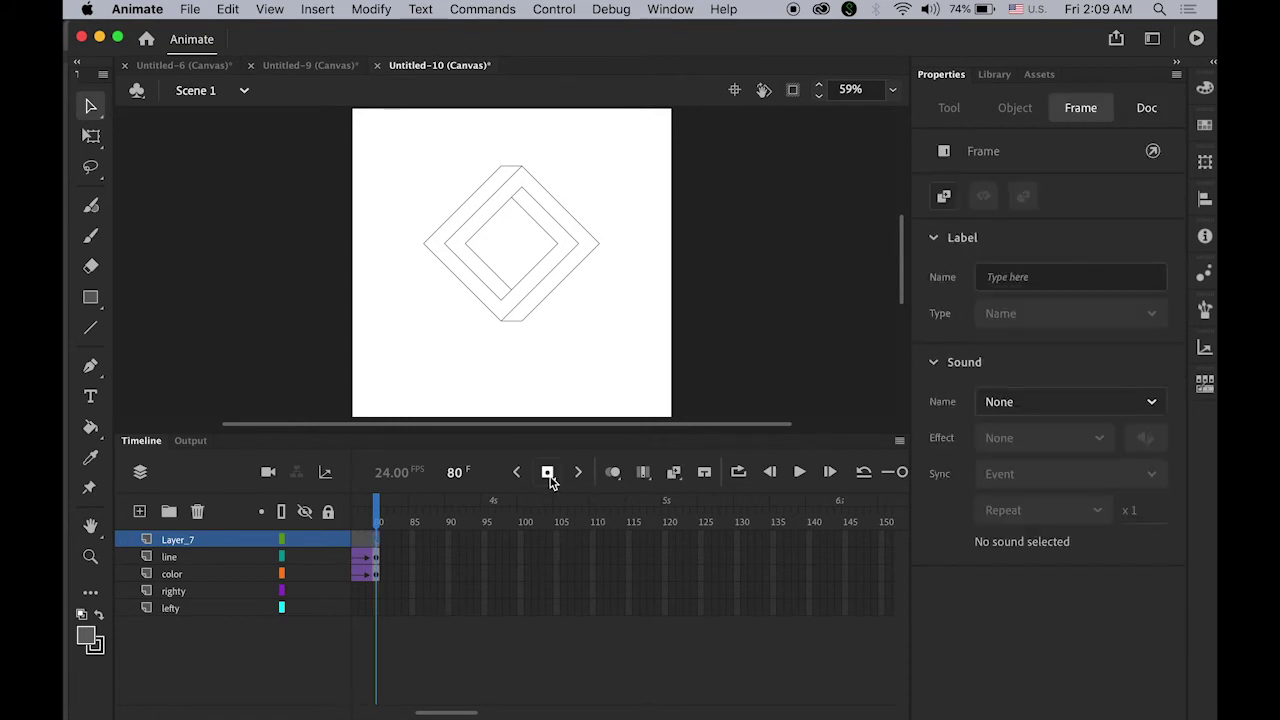
pyautogui.click(90, 396)
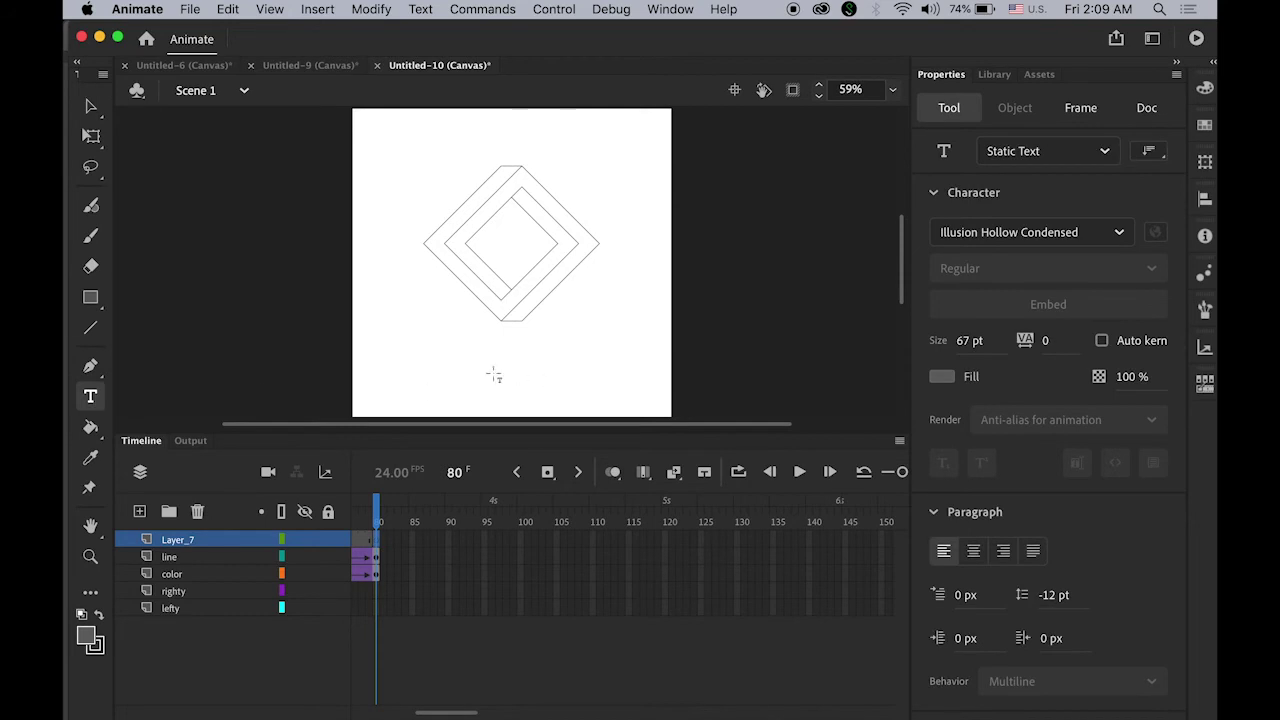
pyautogui.click(441, 364)
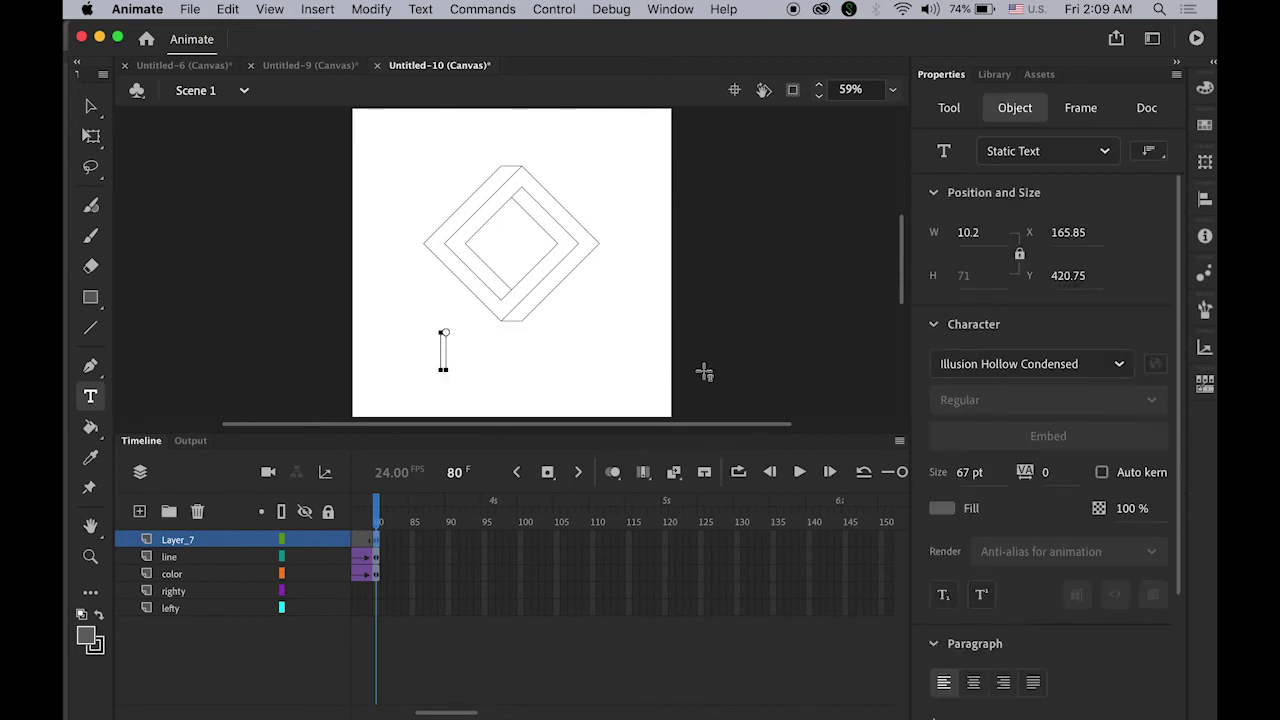
pyautogui.write('LLUSION')
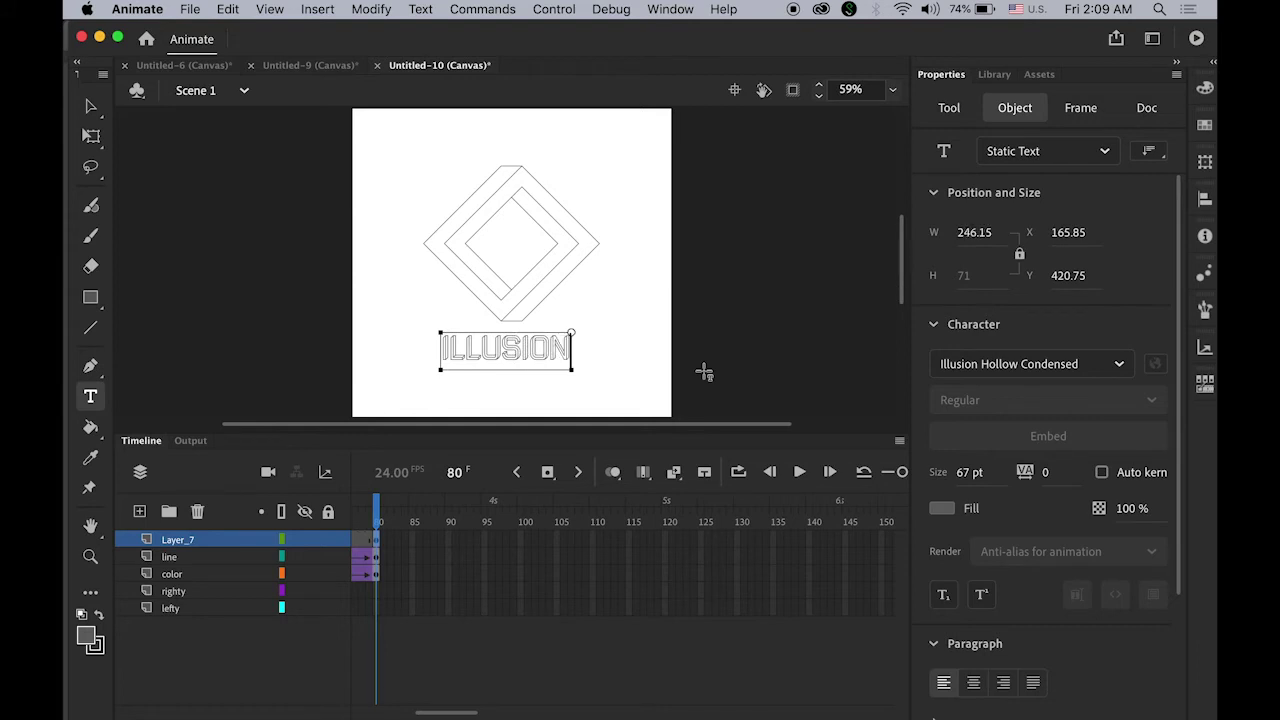
# Shift the ILLUSION text slightly to center it beneath the line diamond, and deselect it.
pyautogui.click(92, 106)
pyautogui.click(289, 261)
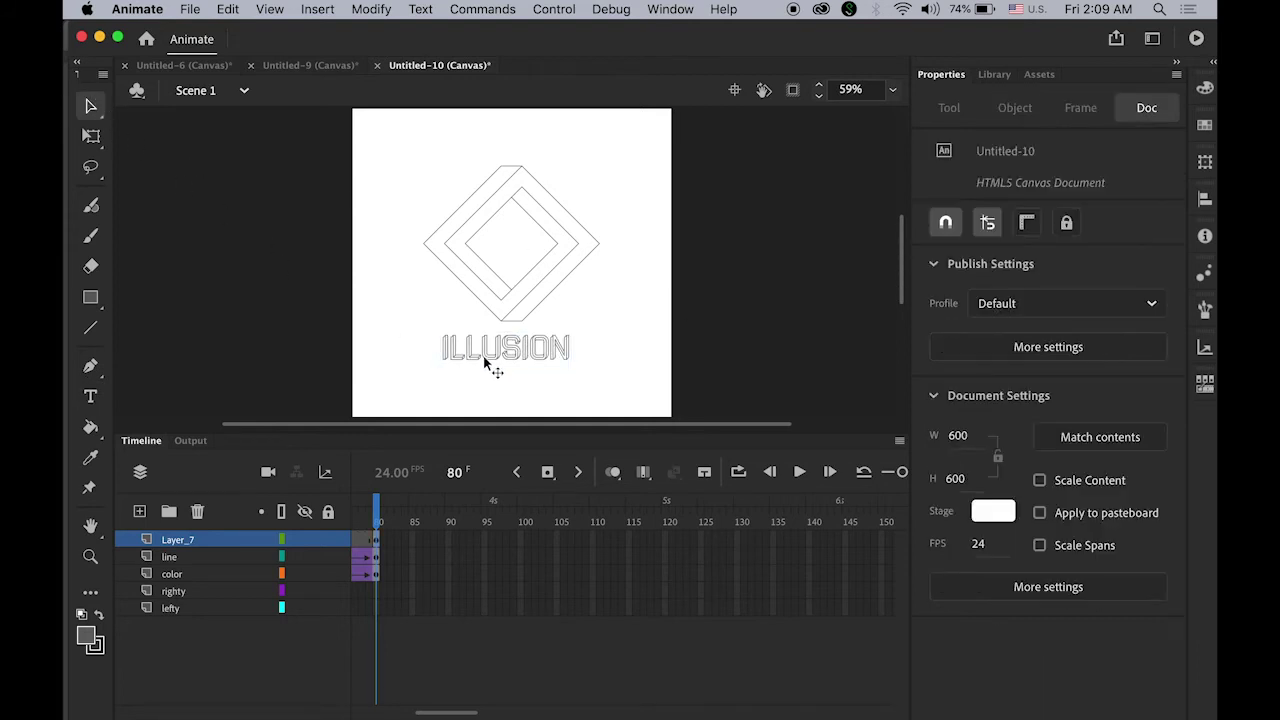
pyautogui.moveTo(504, 349); pyautogui.dragTo(513, 353)
pyautogui.click(644, 340)
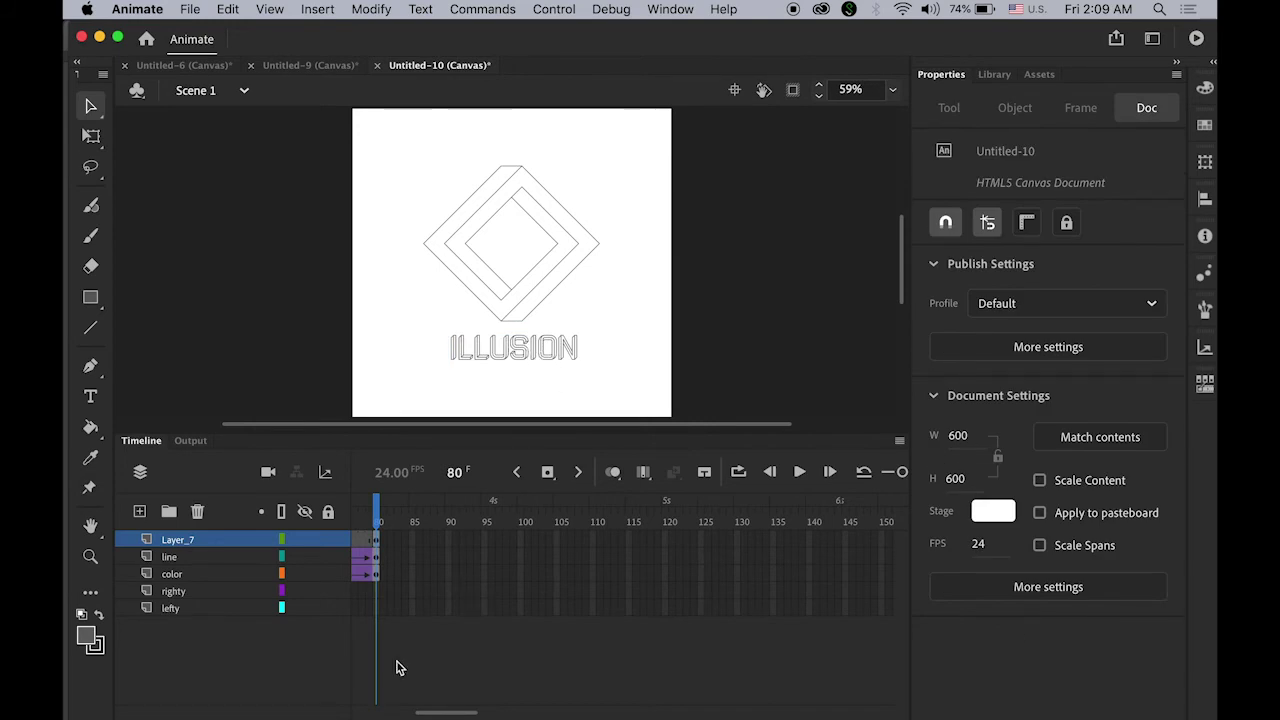
# Switch to Chrome and open dafont.com.
pyautogui.moveTo(350, 712)
pyautogui.click(181, 700)
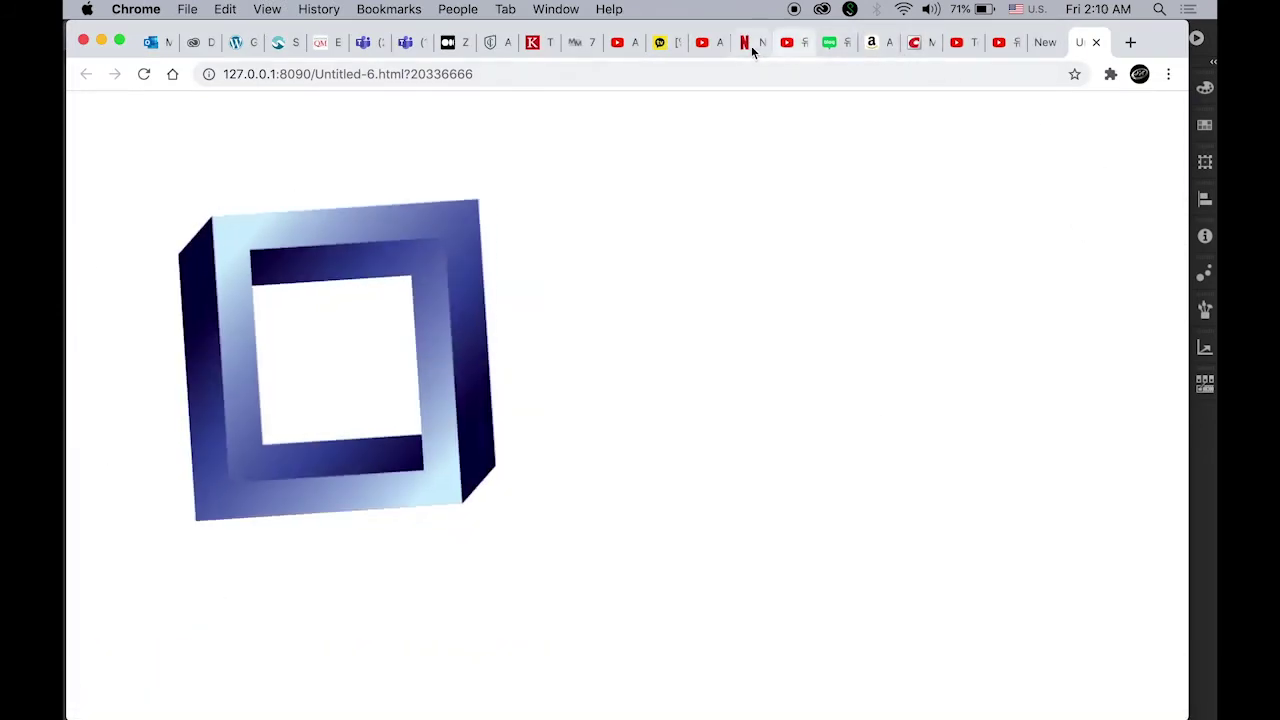
pyautogui.click(852, 76)
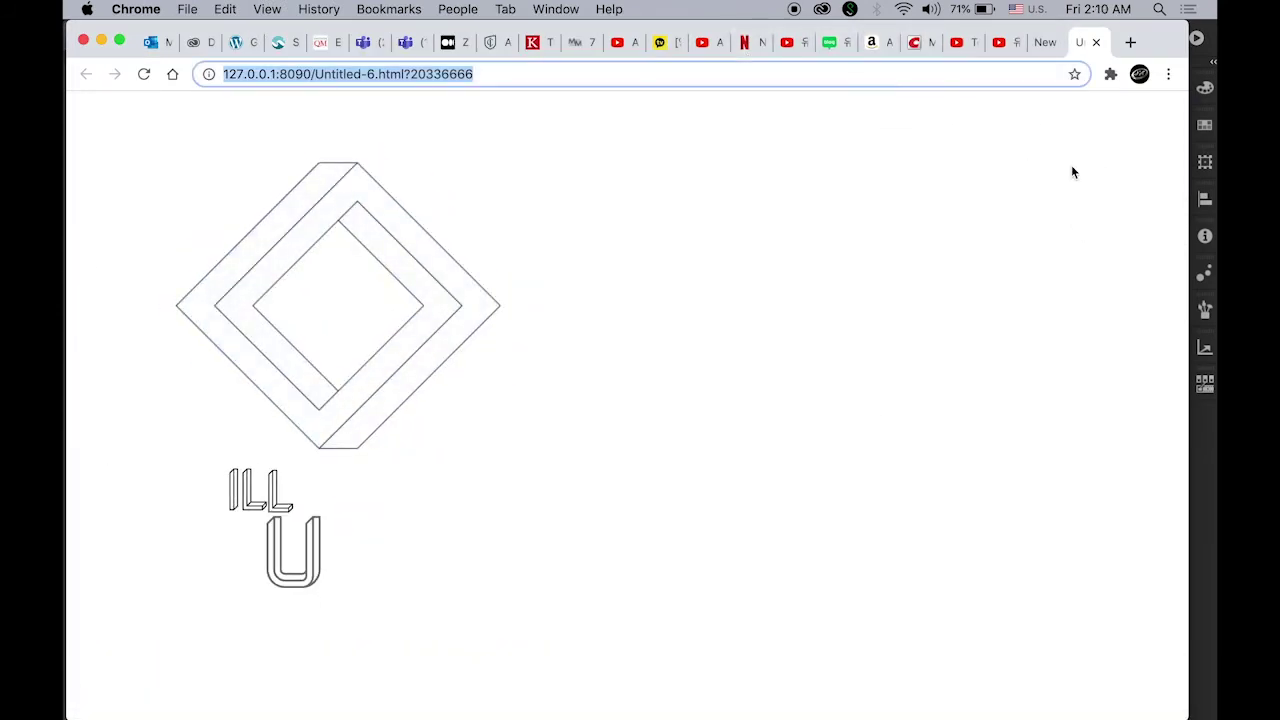
pyautogui.write('dafont.com')
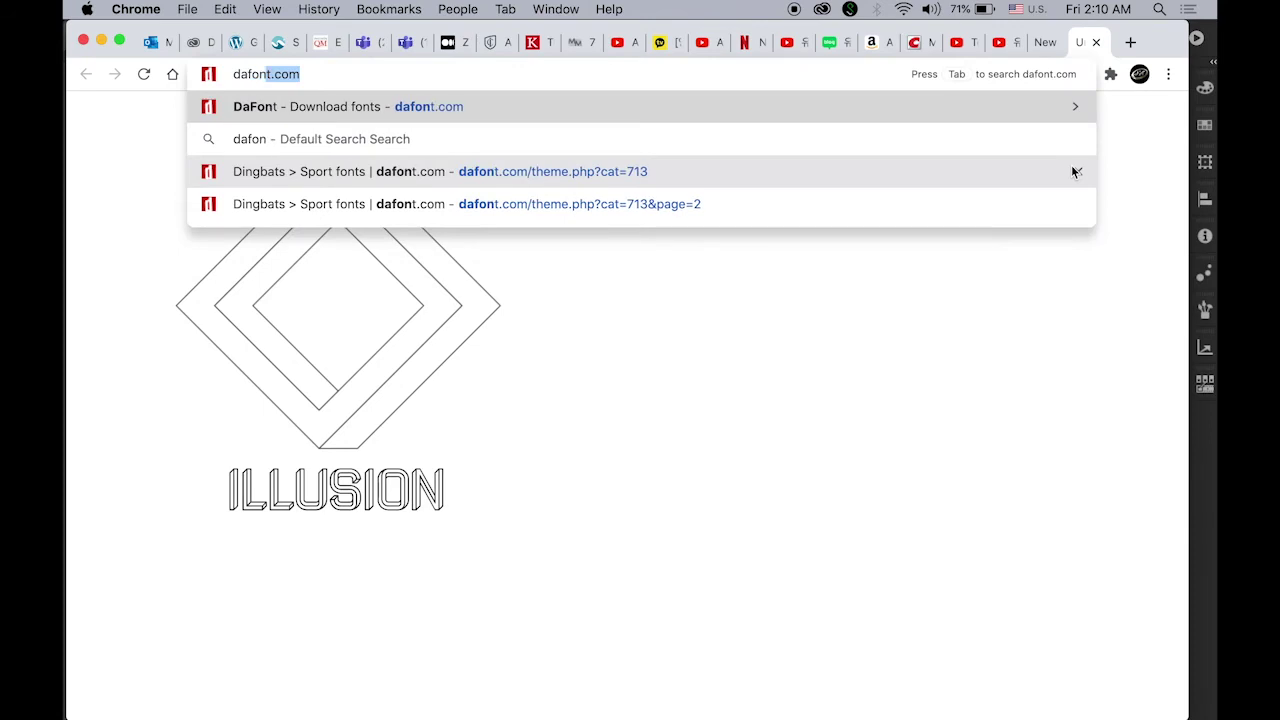
pyautogui.press('Return')
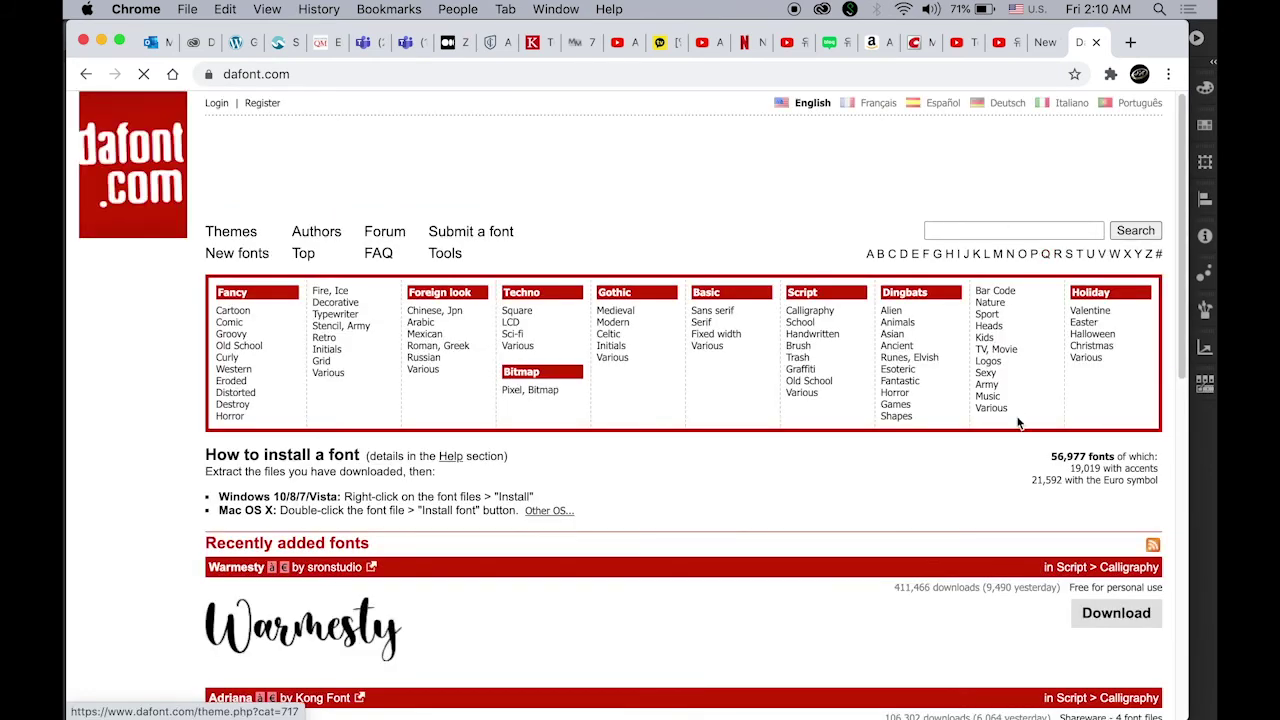
# Search the DaFont site for fonts matching "illusion".
pyautogui.click(968, 230)
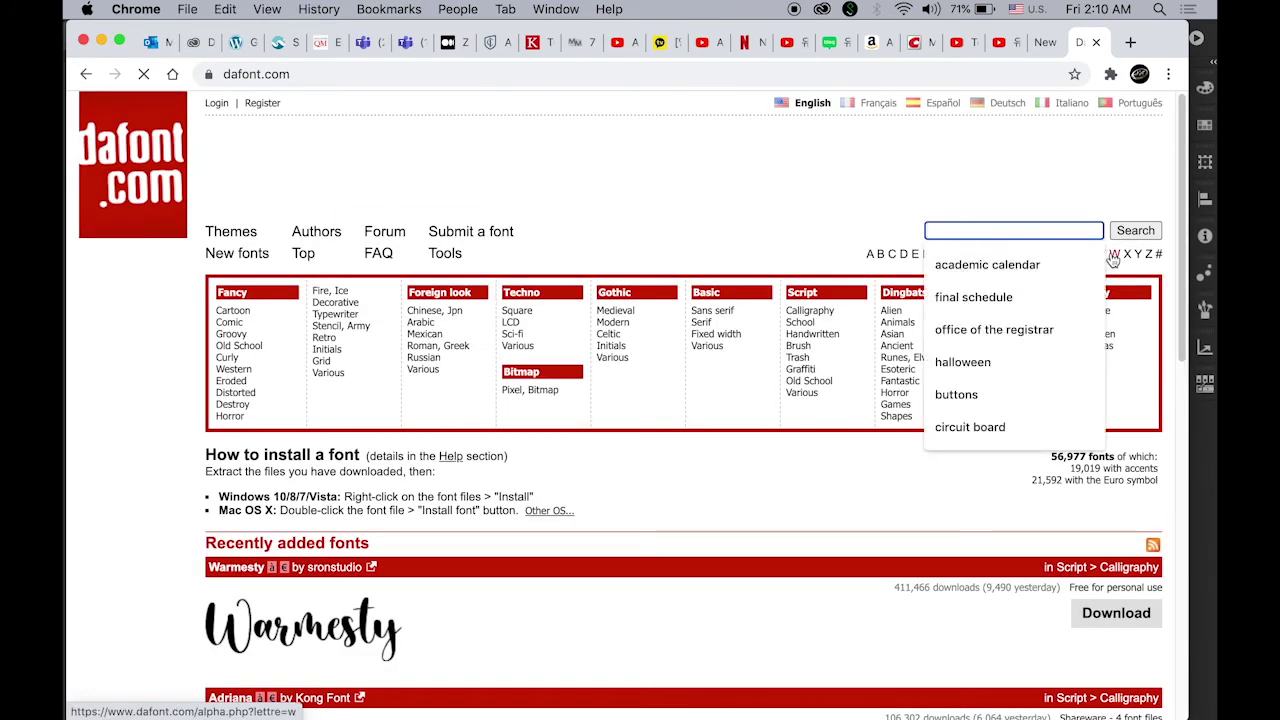
pyautogui.write('illusion')
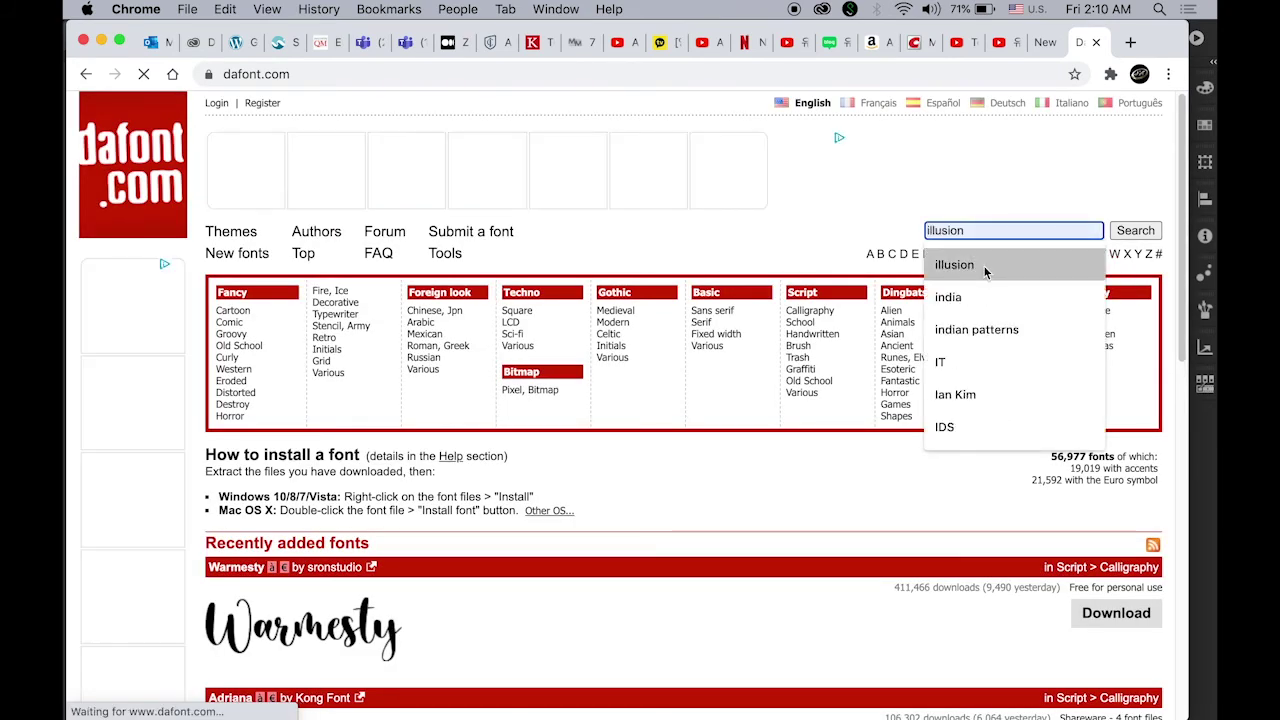
pyautogui.click(986, 268)
pyautogui.click(1140, 232)
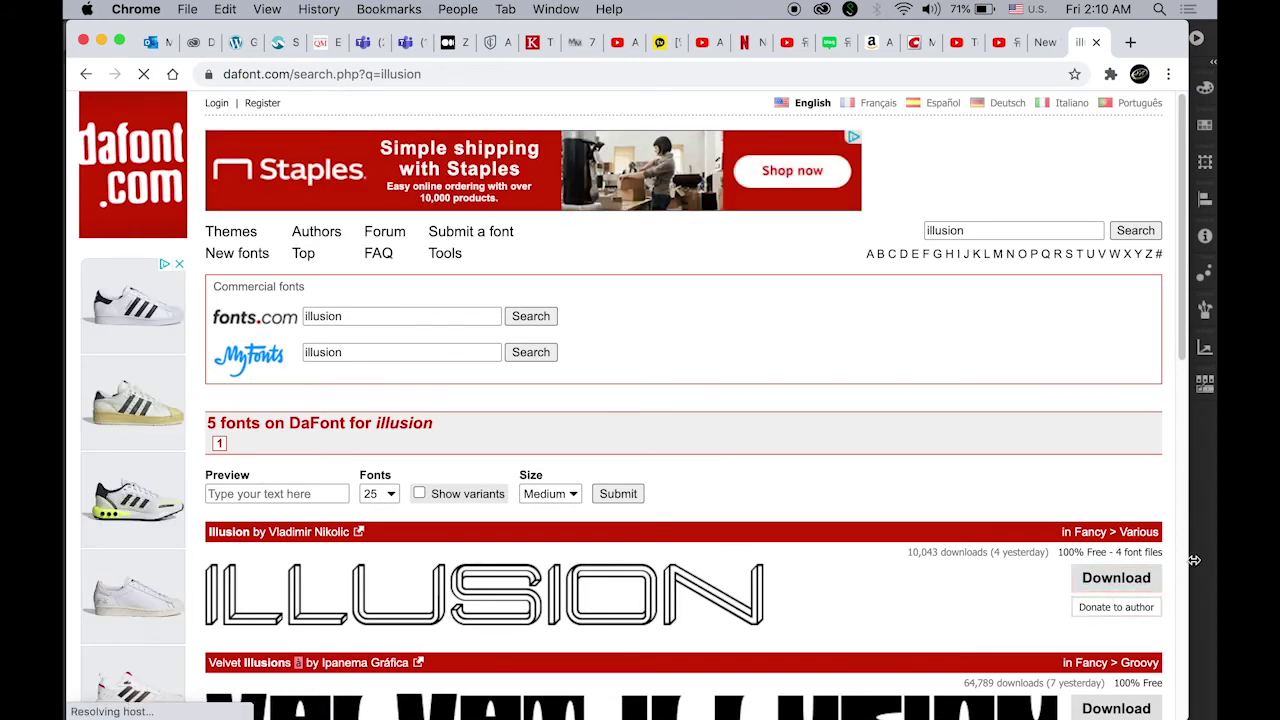
# Switch back to Animate and break the ILLUSION text at frame 80 apart into individual letters.
pyautogui.click(1207, 523)
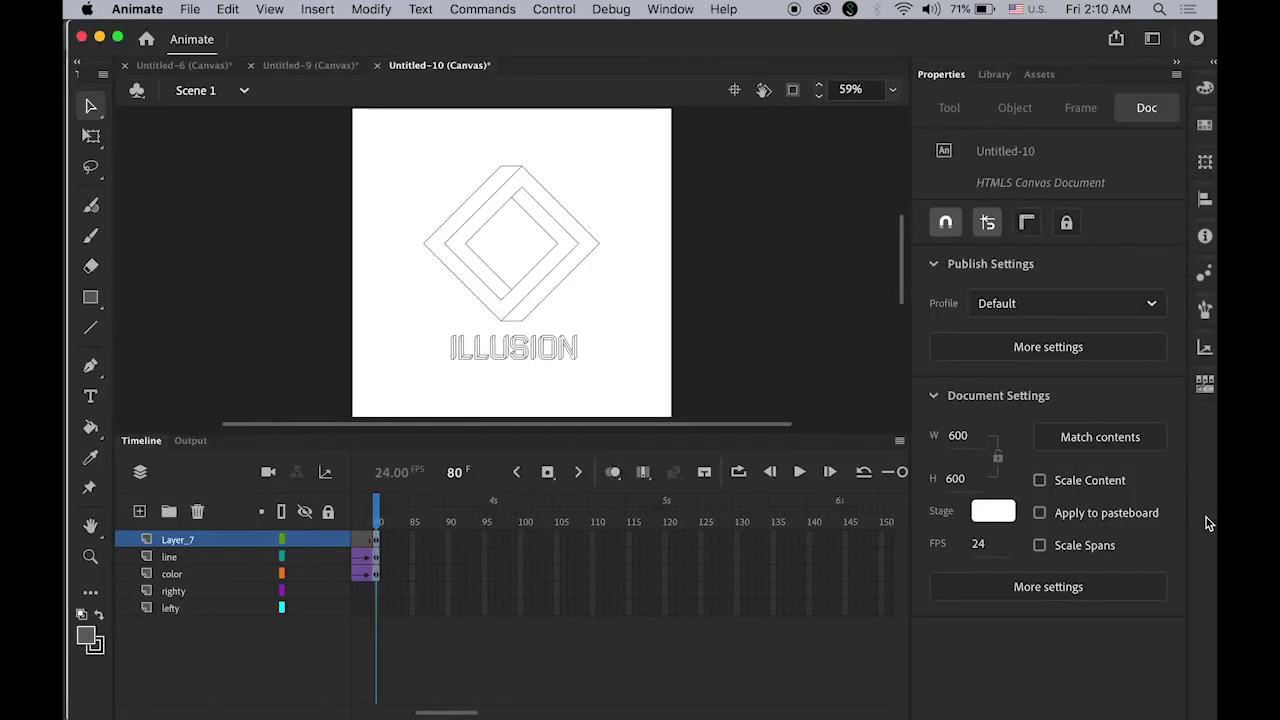
pyautogui.click(378, 541)
pyautogui.click(553, 350)
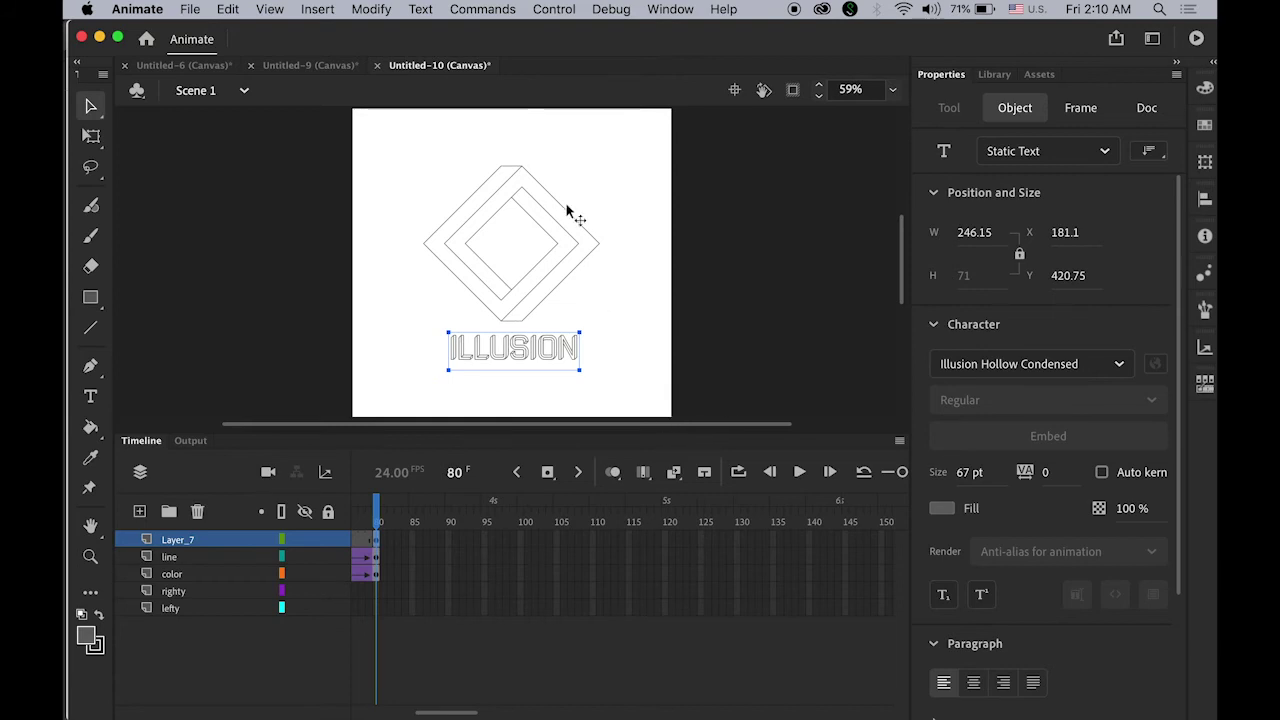
pyautogui.click(369, 9)
pyautogui.click(392, 93)
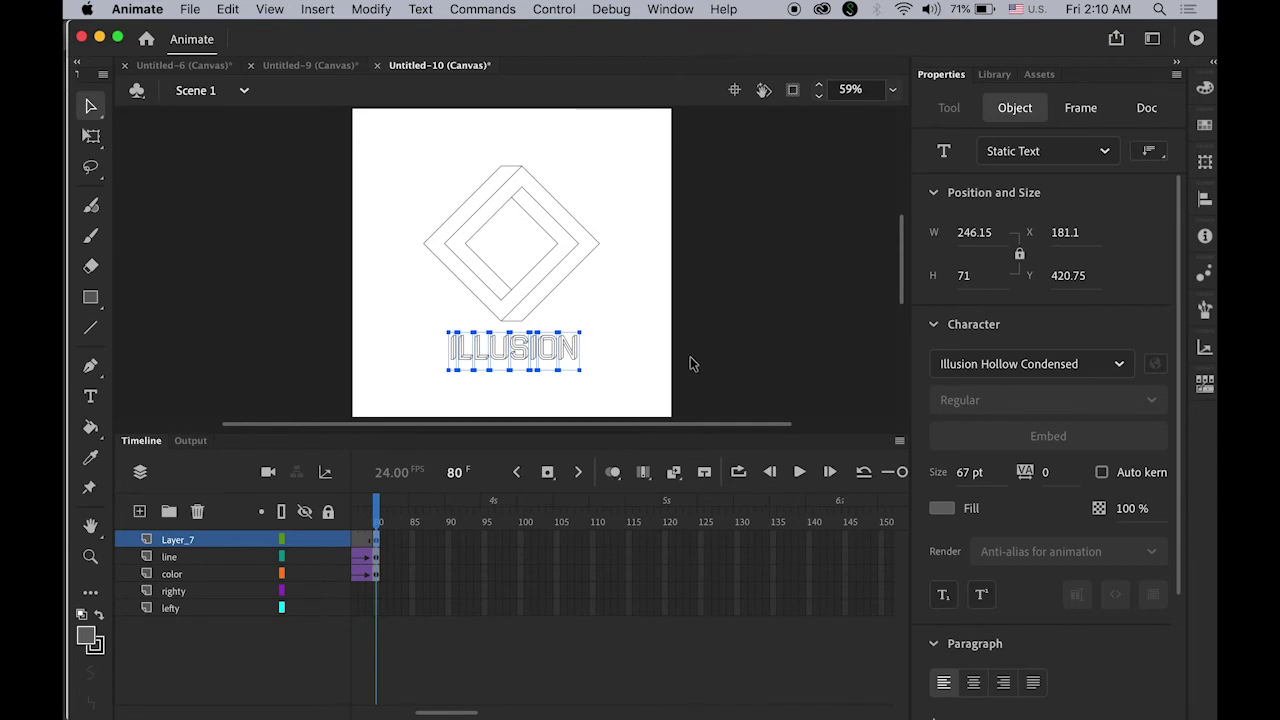
# Distribute the ILLUSION letters to separate layers and break them apart again into shapes.
pyautogui.click(377, 9)
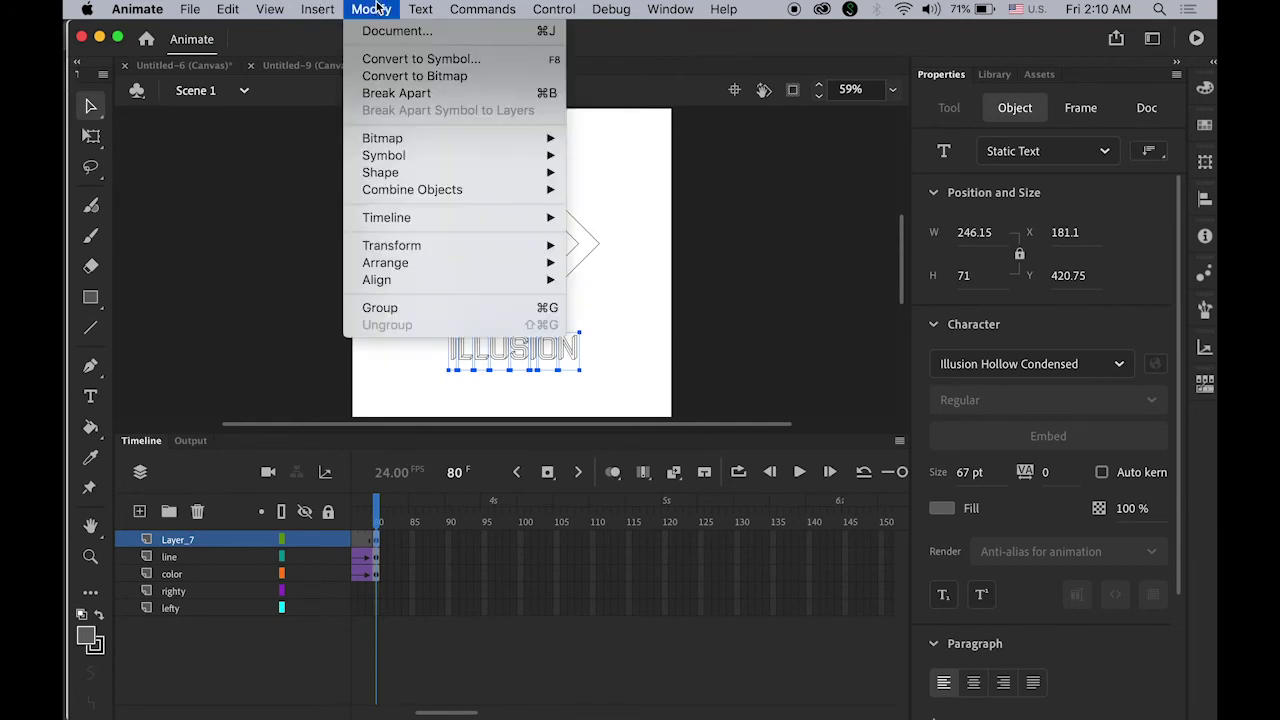
pyautogui.moveTo(438, 220)
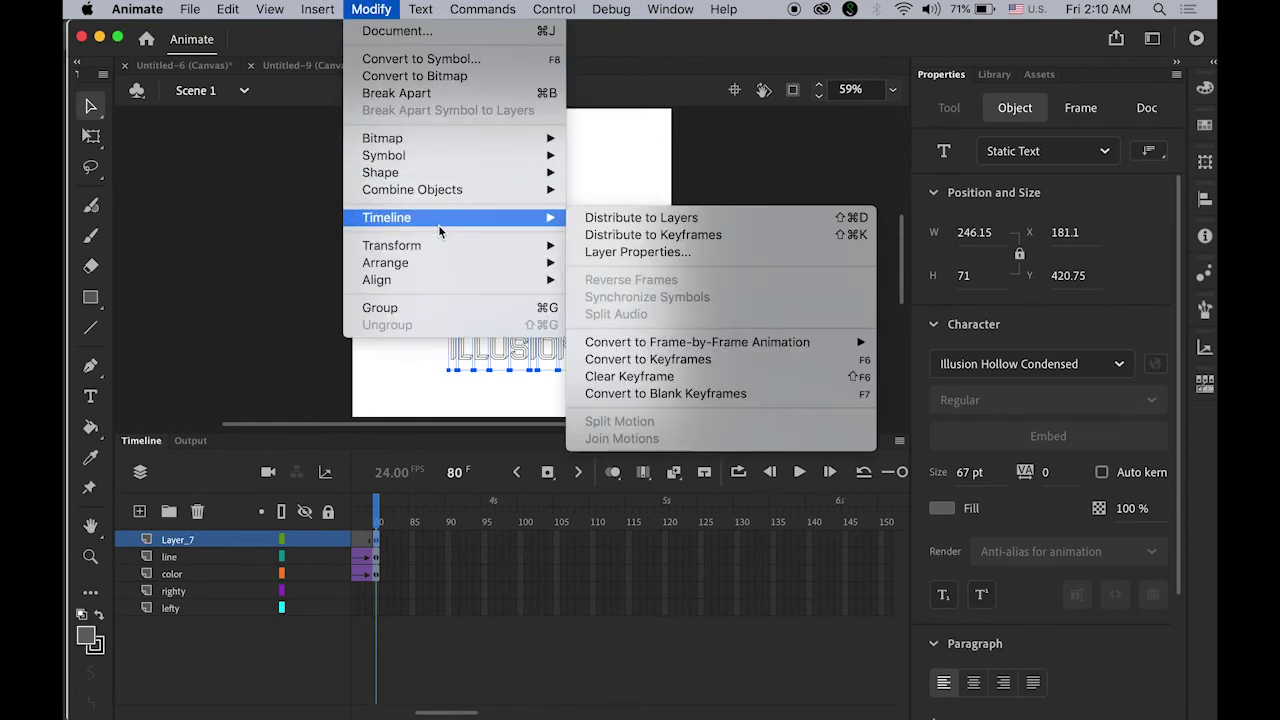
pyautogui.click(652, 224)
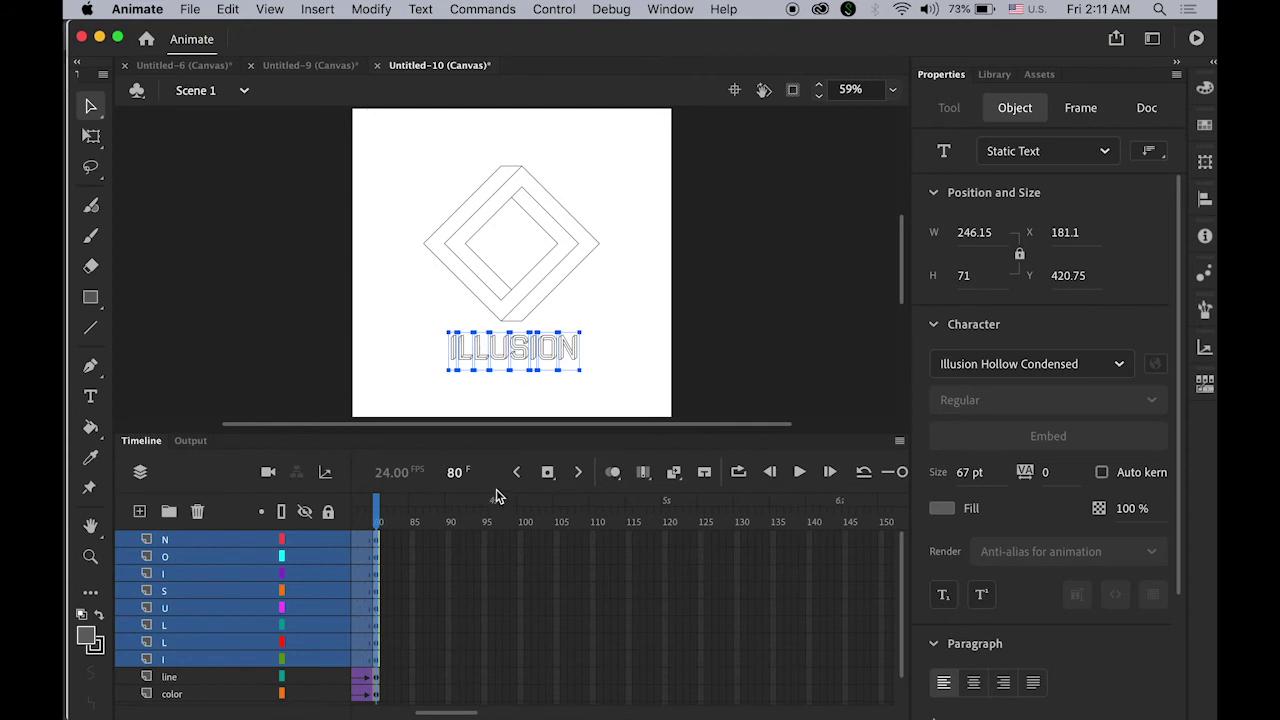
pyautogui.click(370, 9)
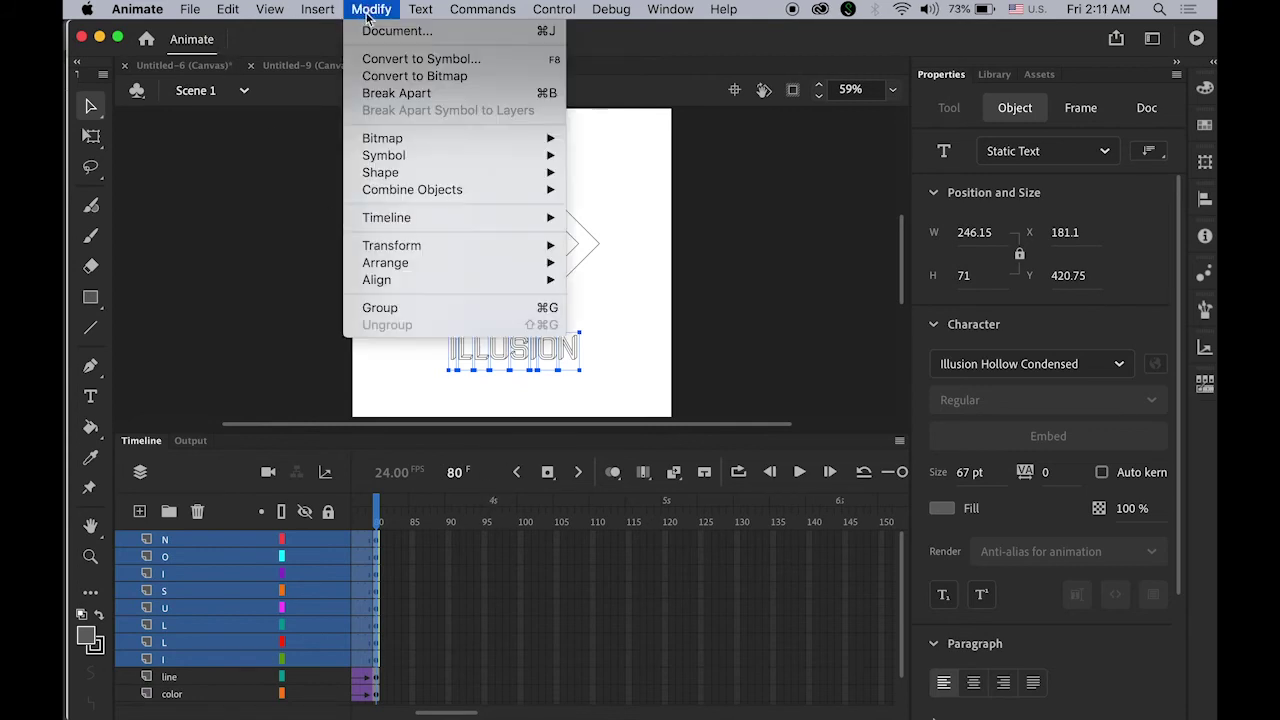
pyautogui.click(424, 100)
pyautogui.press('super+b')
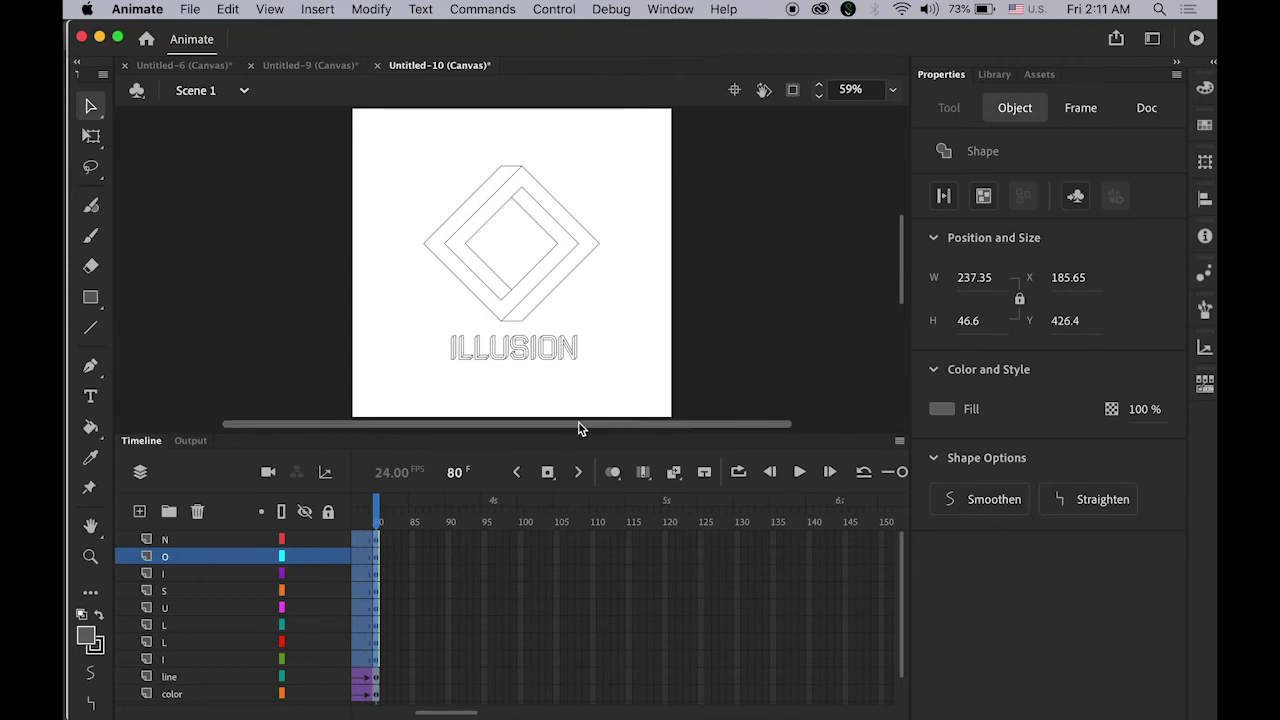
# Insert keyframes at frame 90 on all eight letter layers.
pyautogui.click(448, 660)
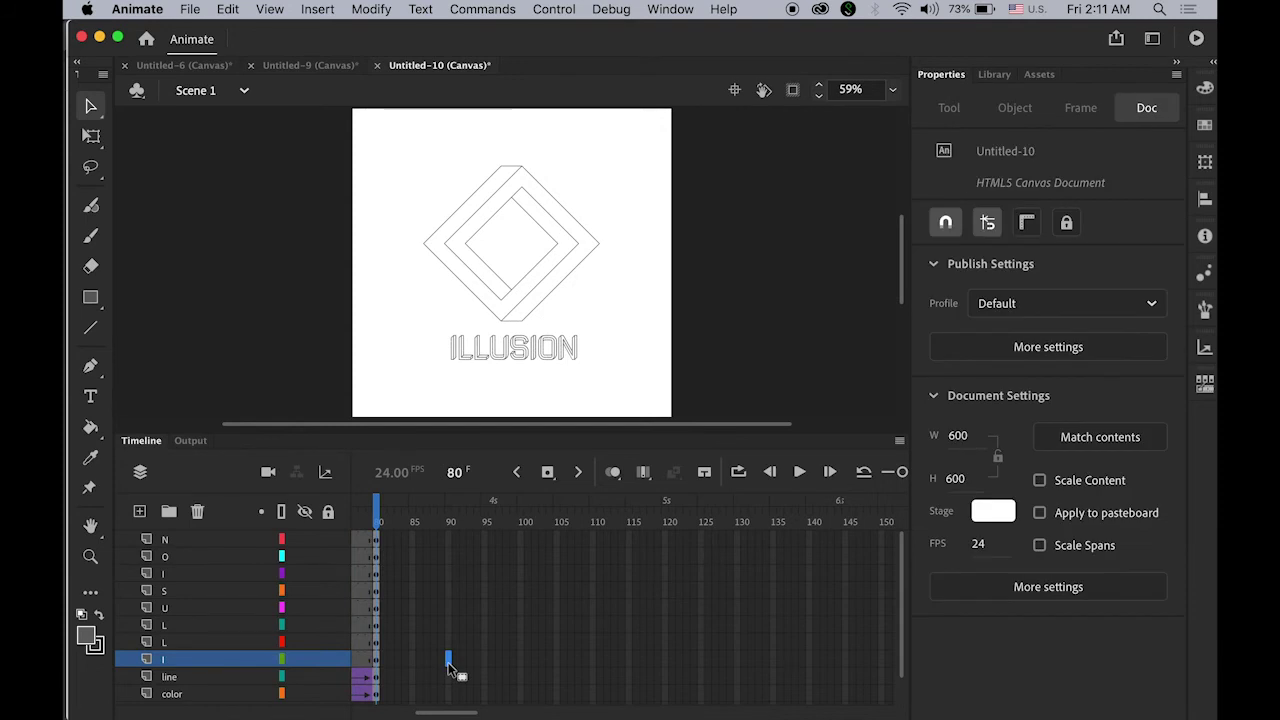
pyautogui.keyDown('shift'); pyautogui.click(449, 541); pyautogui.keyUp('shift')
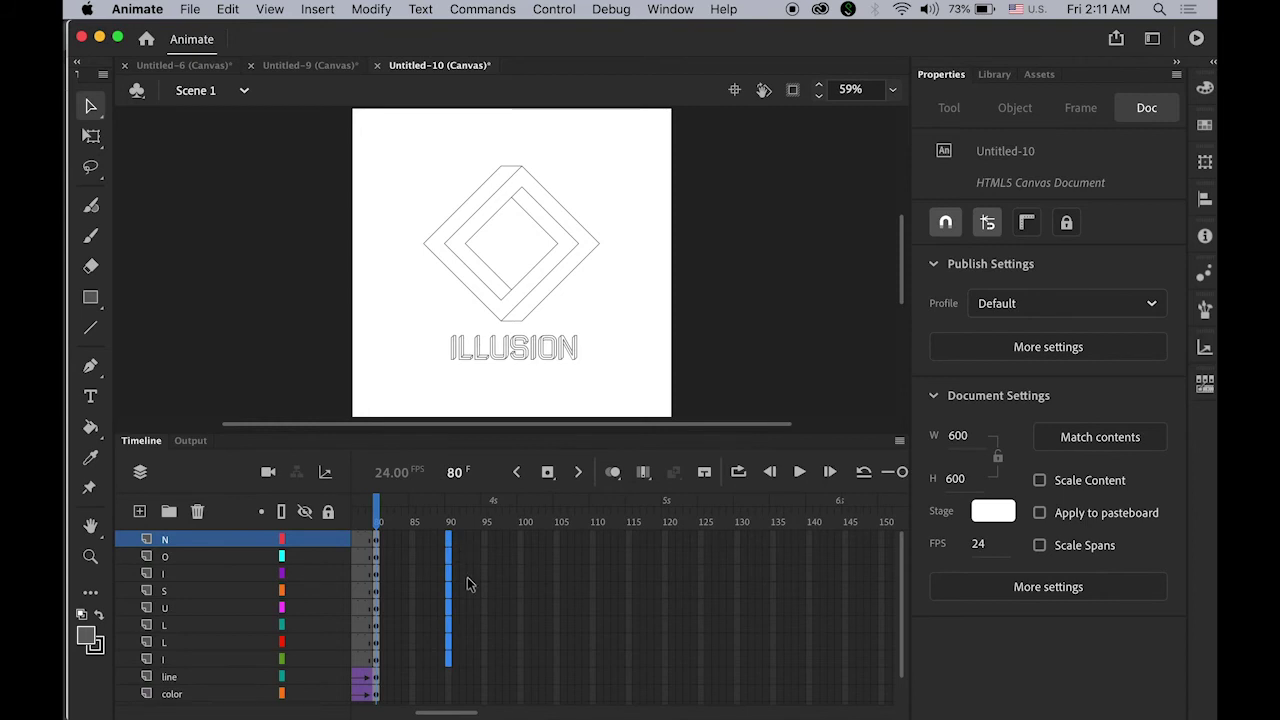
pyautogui.click(552, 474)
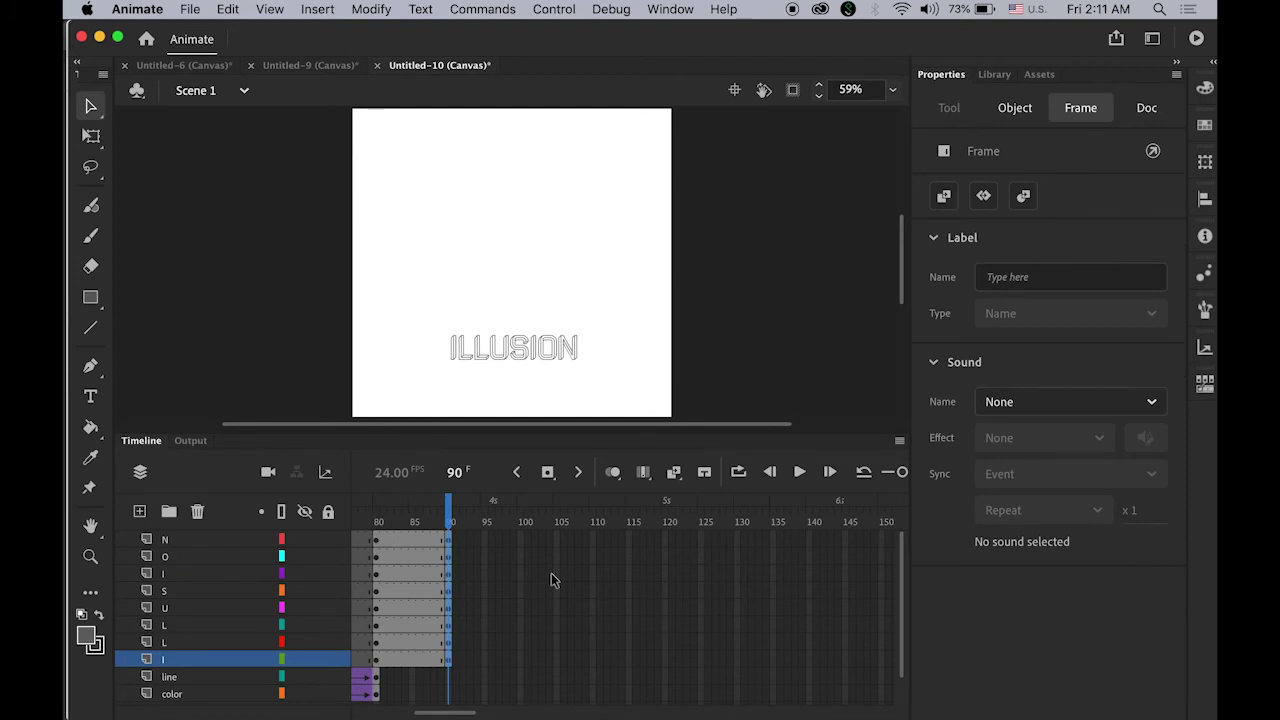
# Create classic tweens between frames 80 and 90 on all the letter layers.
pyautogui.click(170, 662)
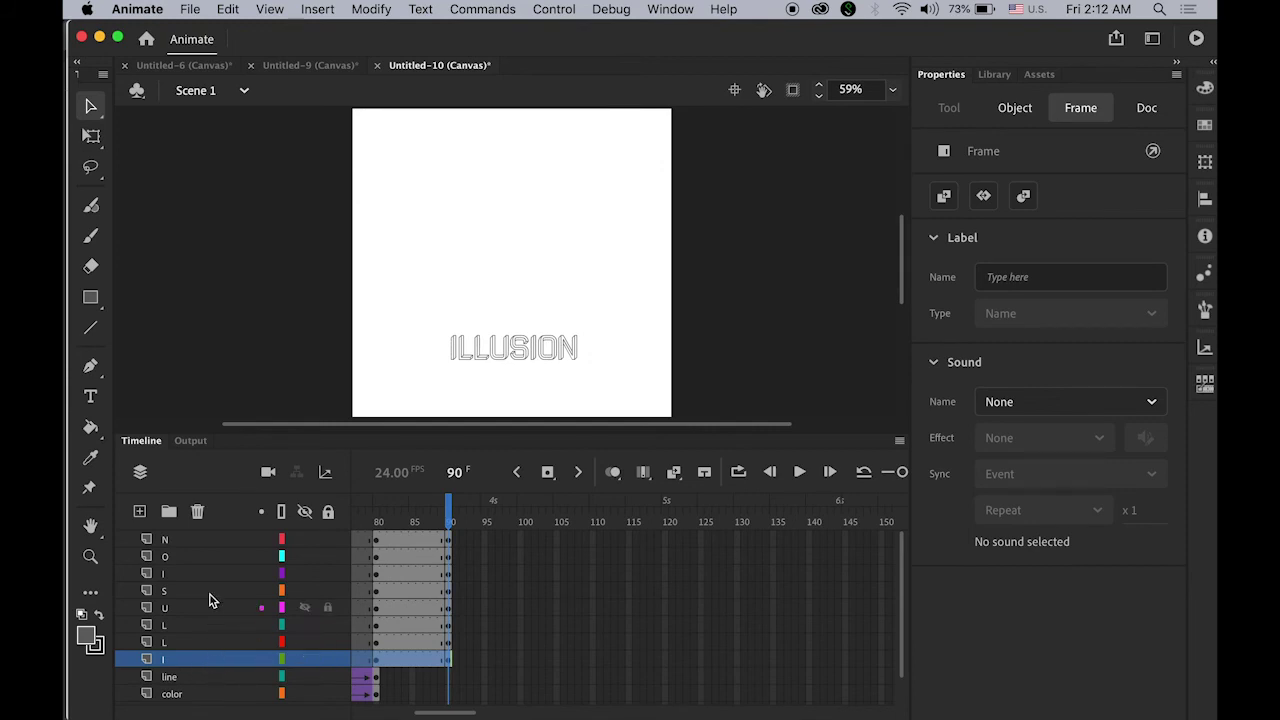
pyautogui.keyDown('shift'); pyautogui.click(193, 542); pyautogui.keyUp('shift')
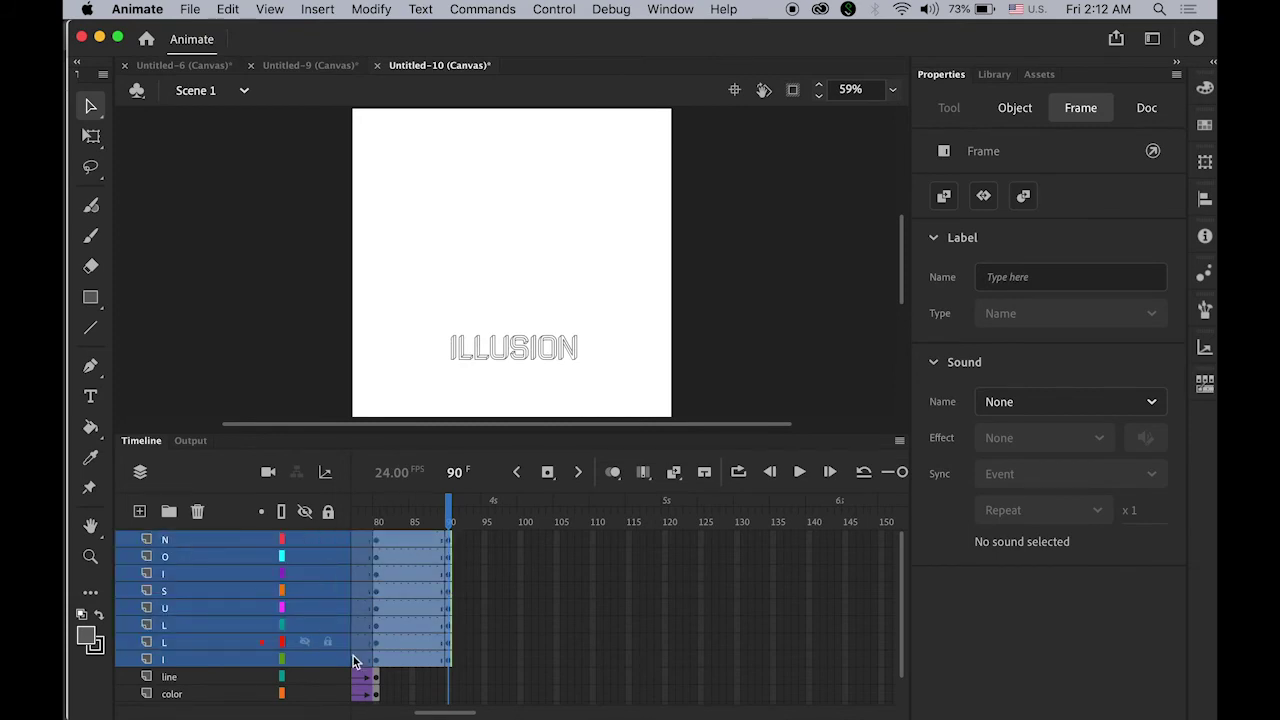
pyautogui.moveTo(450, 714); pyautogui.dragTo(433, 714)
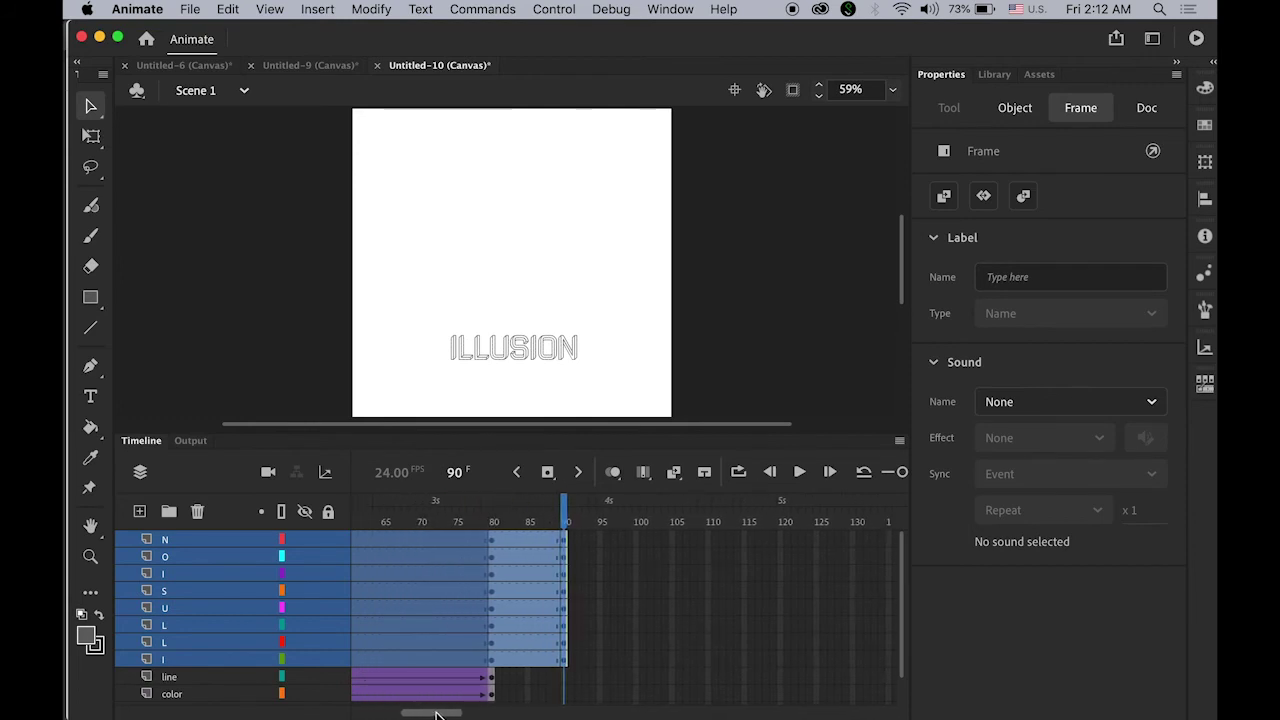
pyautogui.rightClick(526, 572)
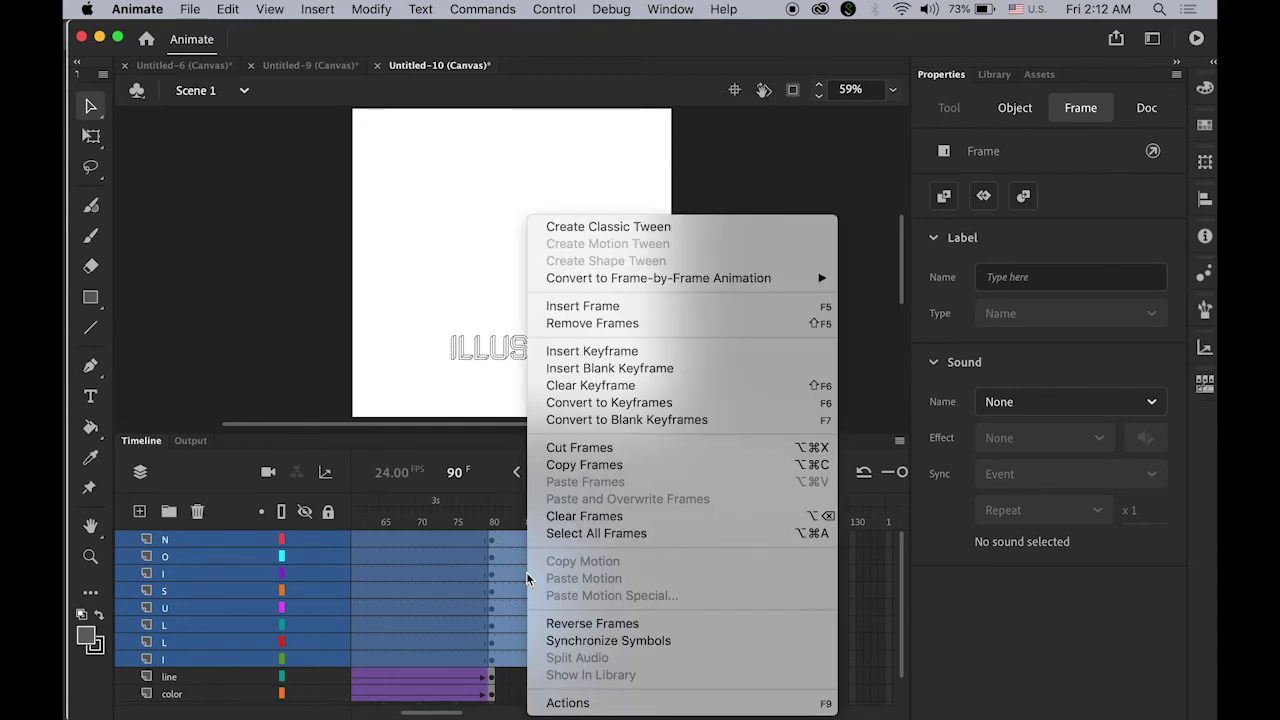
pyautogui.click(630, 232)
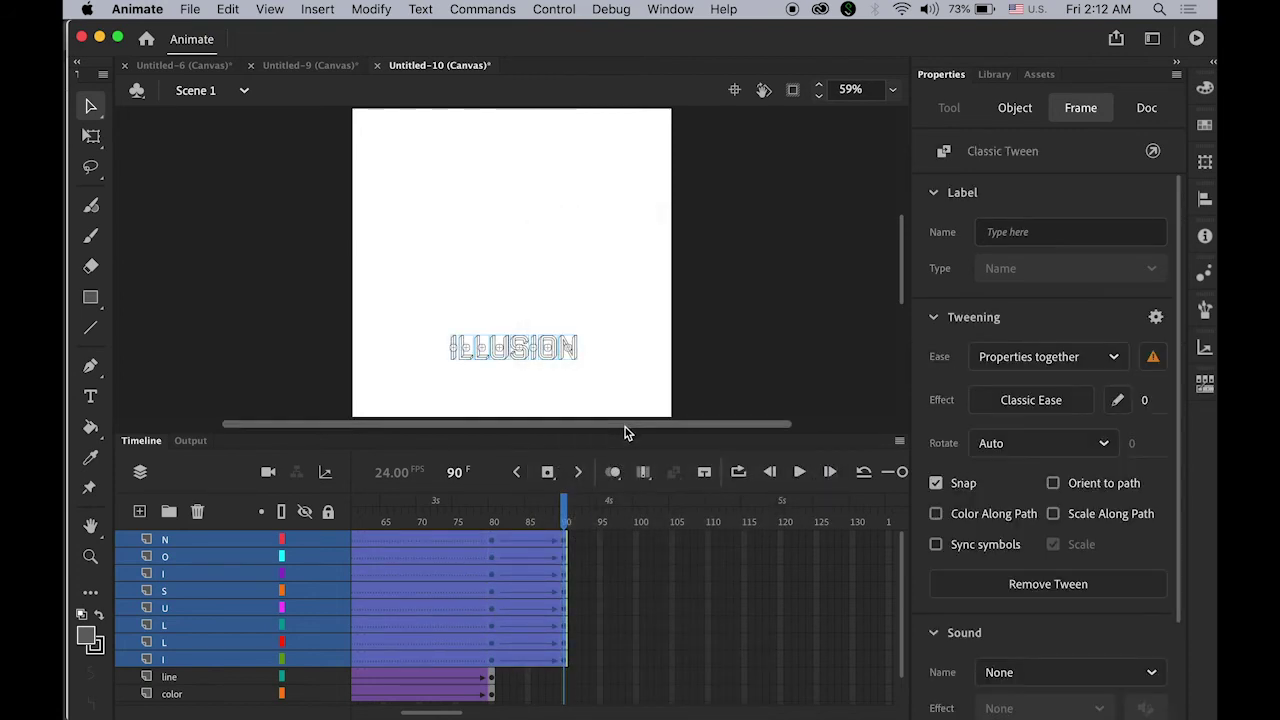
# At frame 80, select only the ILLUSION letters and move them straight down below the stage to about Y 650.
pyautogui.click(563, 520)
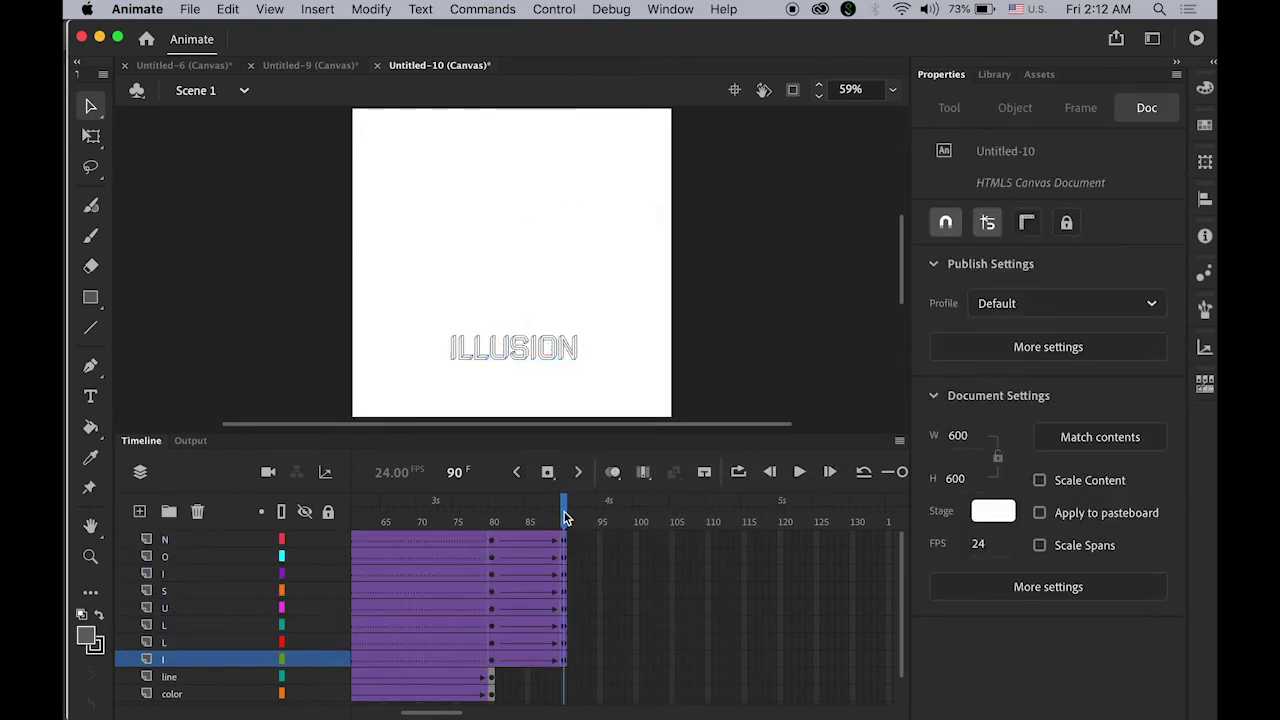
pyautogui.moveTo(565, 520); pyautogui.dragTo(494, 541)
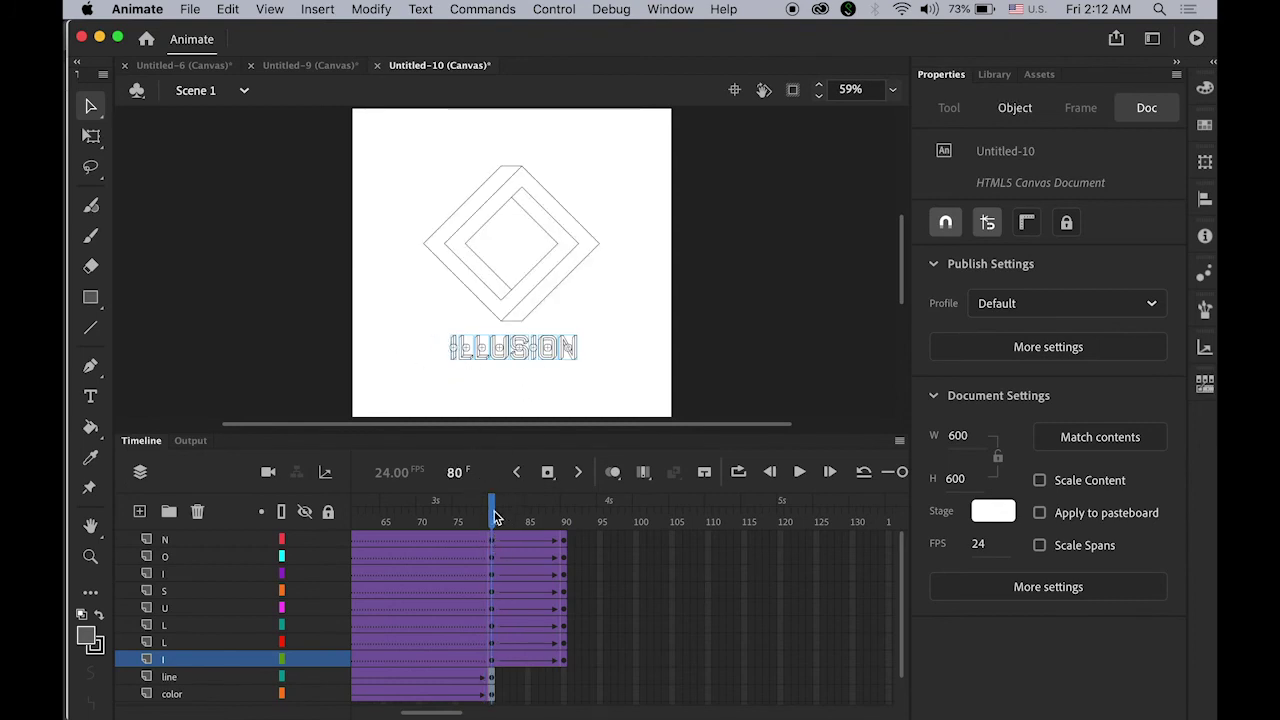
pyautogui.moveTo(497, 518)
pyautogui.mouseDown()
pyautogui.moveTo(538, 520)
pyautogui.moveTo(494, 521)
pyautogui.mouseUp()
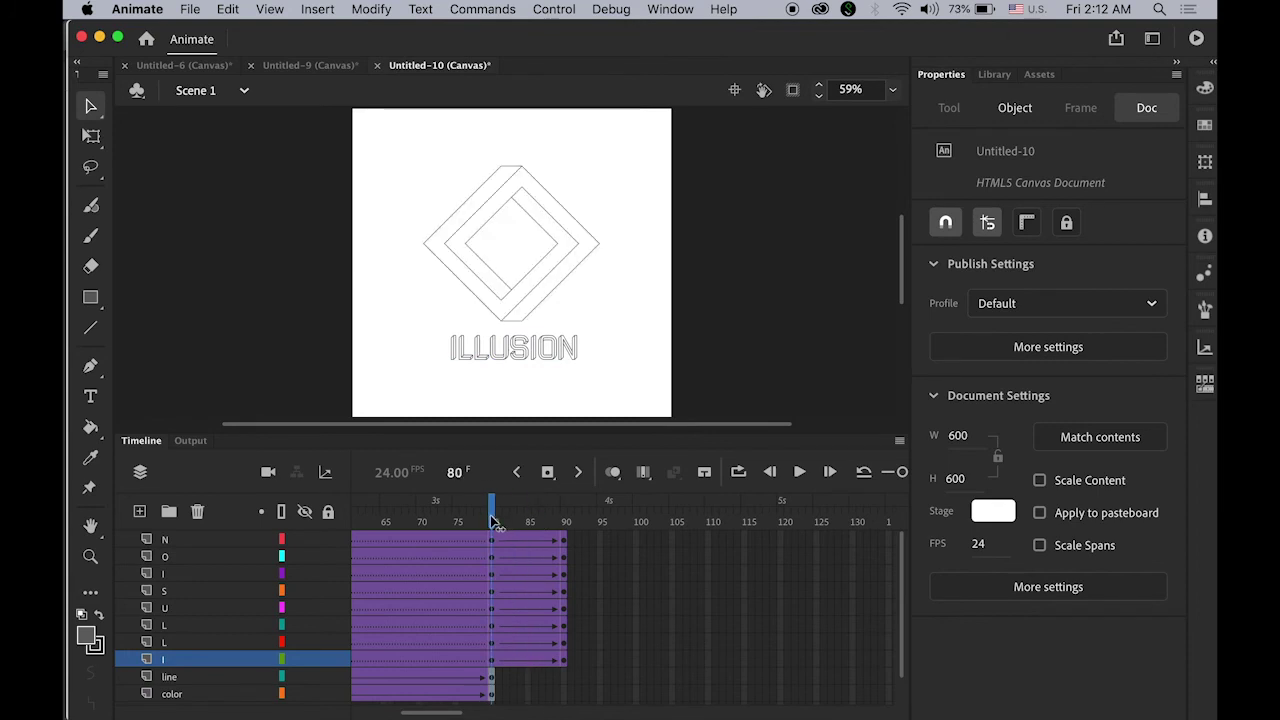
pyautogui.moveTo(438, 350); pyautogui.dragTo(660, 380)
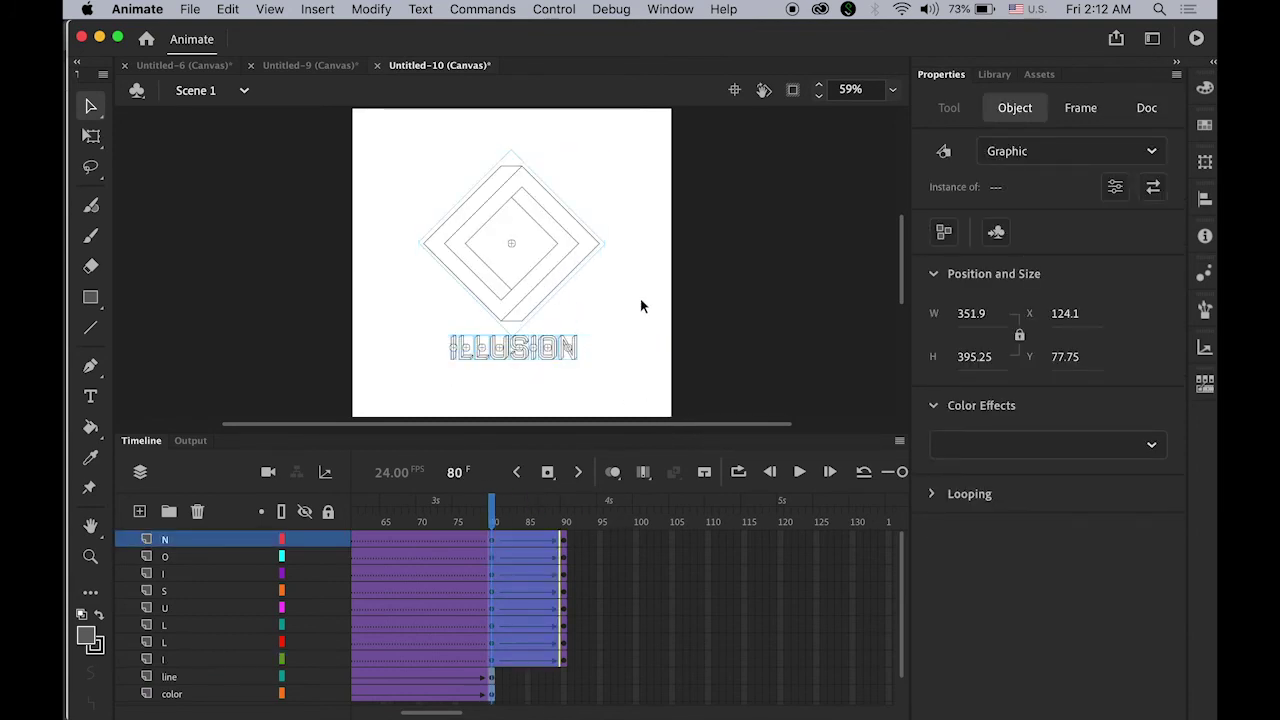
pyautogui.click(553, 289)
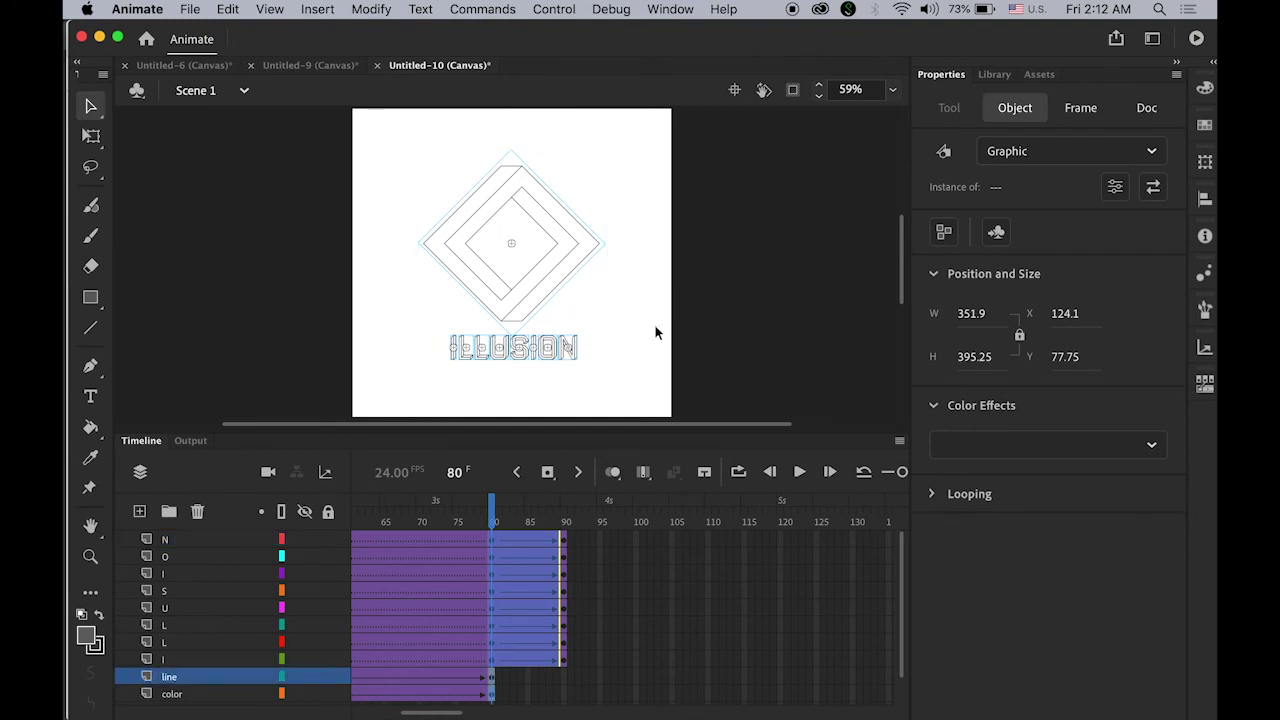
pyautogui.click(613, 350)
pyautogui.moveTo(610, 355); pyautogui.dragTo(449, 378)
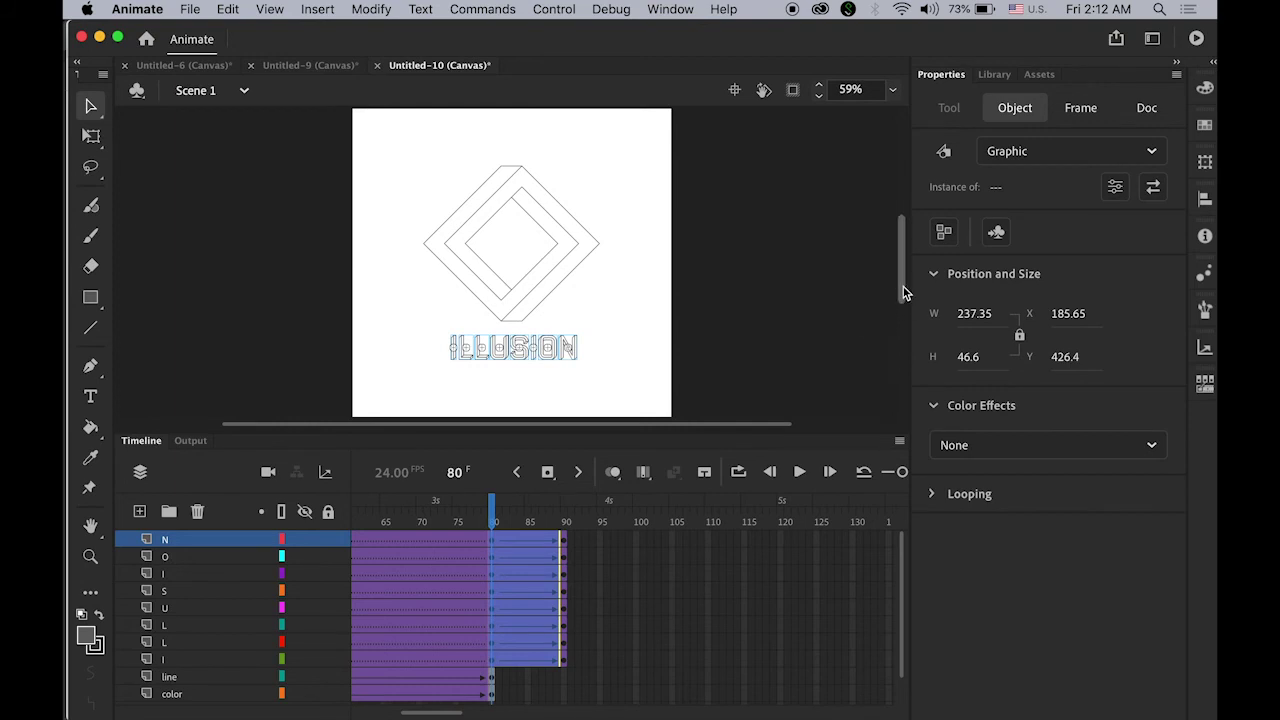
pyautogui.moveTo(903, 286); pyautogui.dragTo(902, 310)
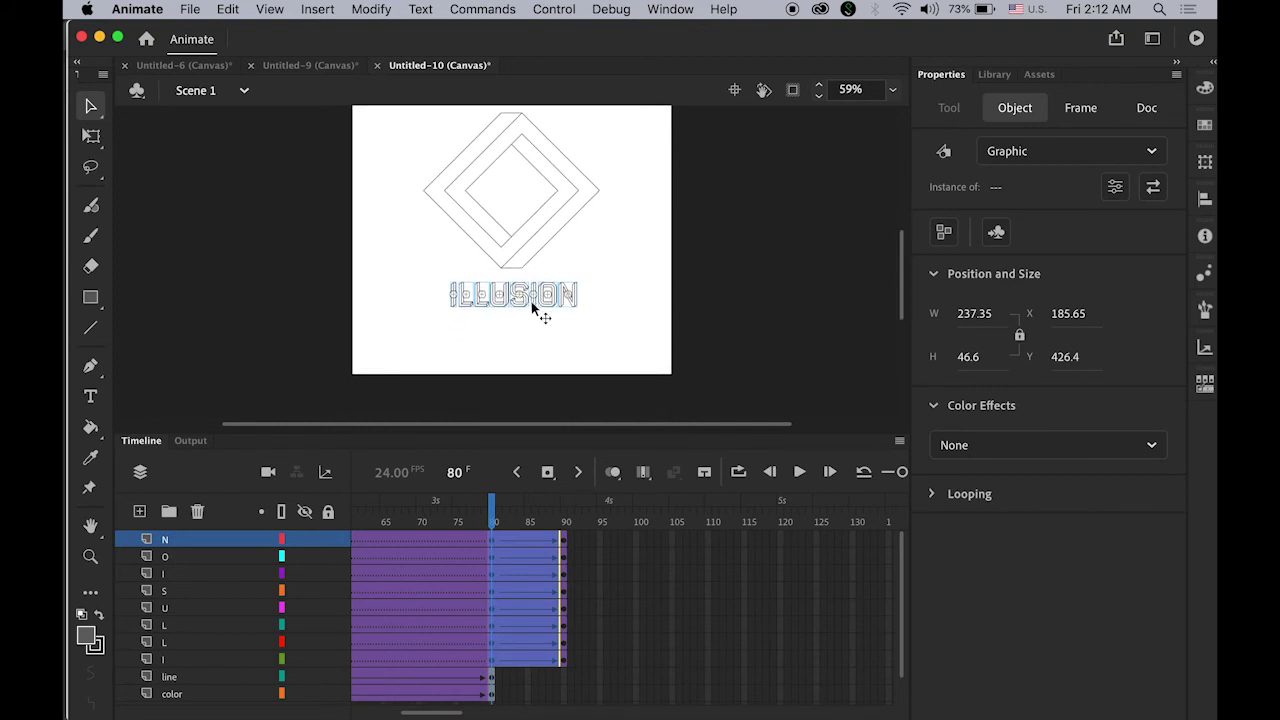
pyautogui.moveTo(531, 301); pyautogui.dragTo(528, 411)
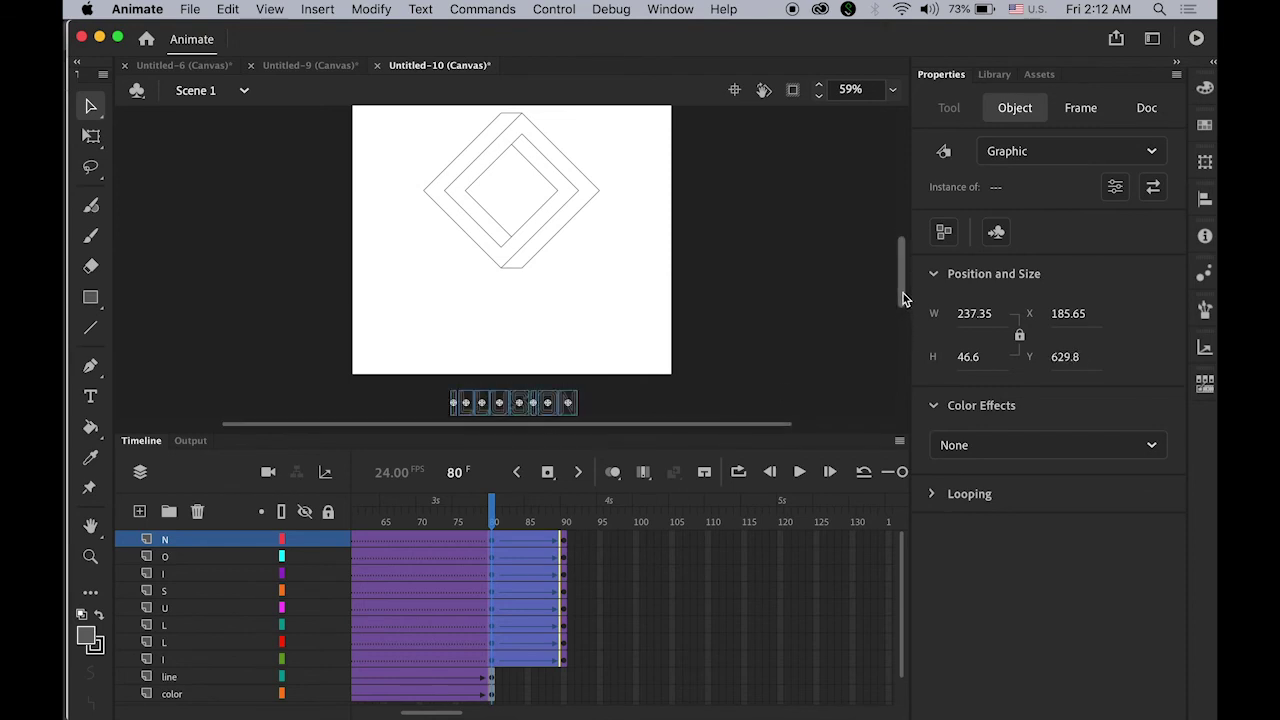
pyautogui.scroll(-3, 901, 295)
pyautogui.click(542, 360)
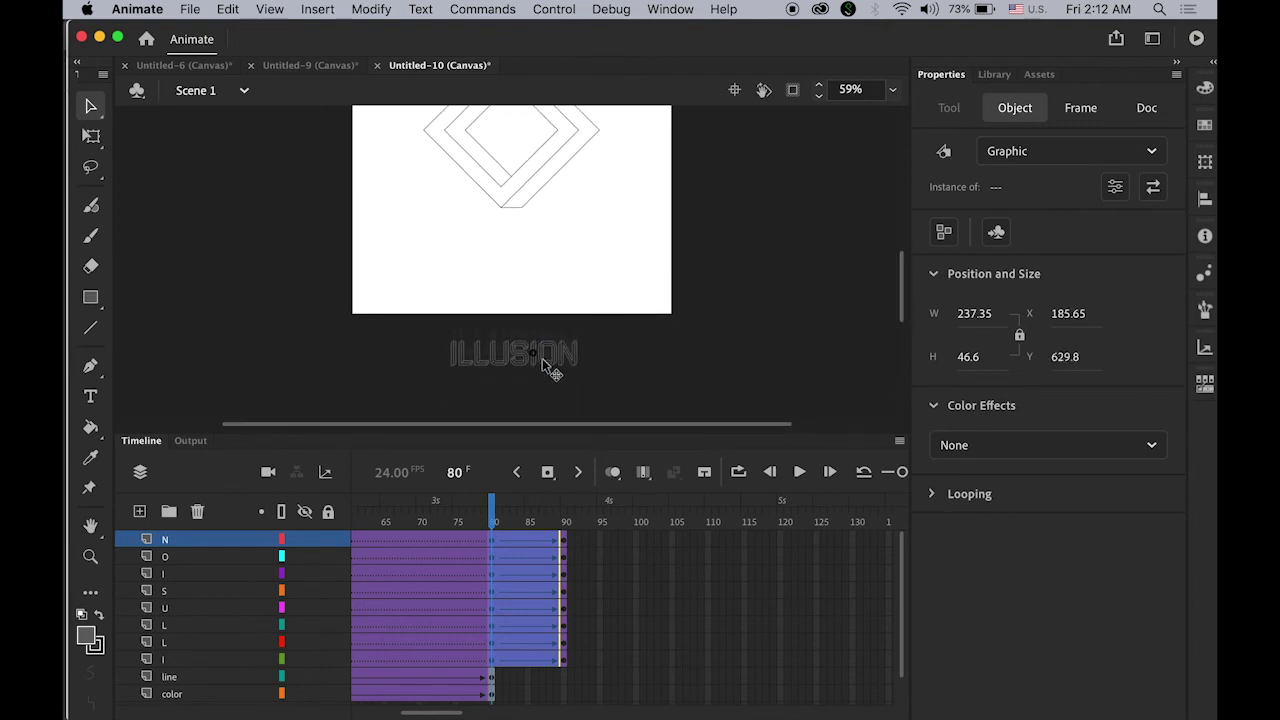
pyautogui.moveTo(543, 360); pyautogui.dragTo(543, 360)
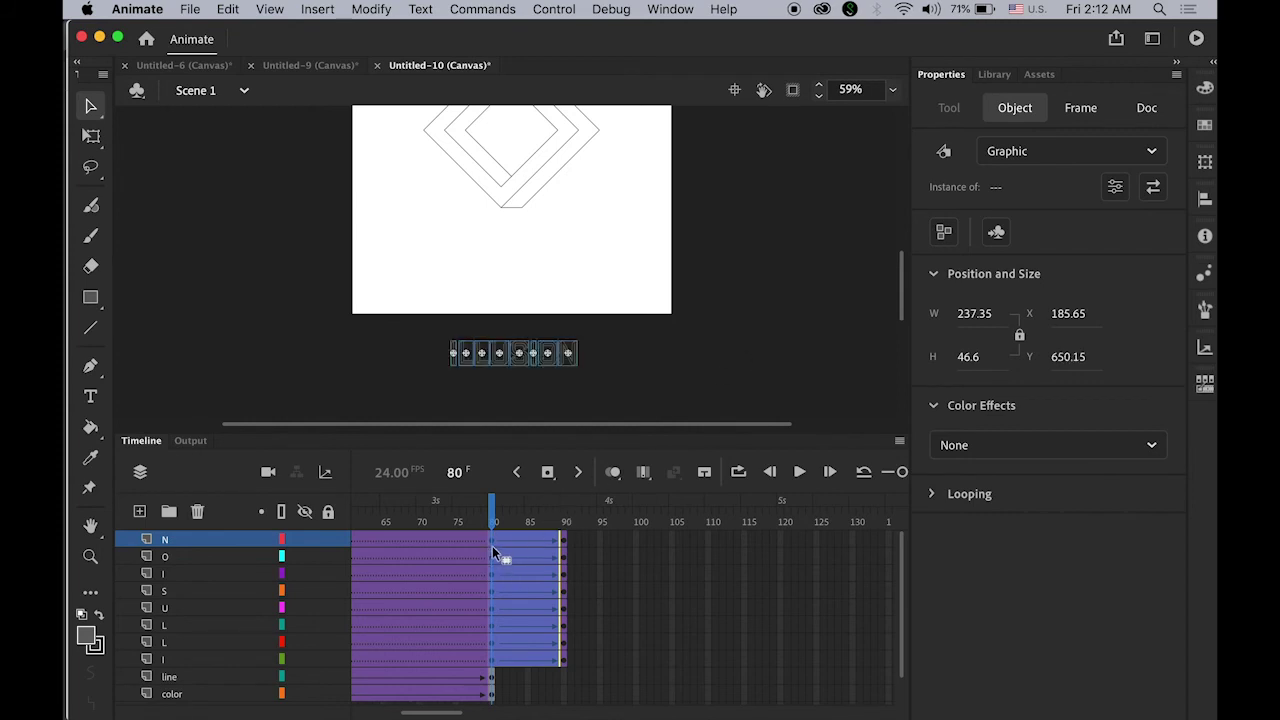
# Scale the letters at frame 80 proportionally to 500% and shift them down to about Y 604, just below the stage.
pyautogui.click(1206, 163)
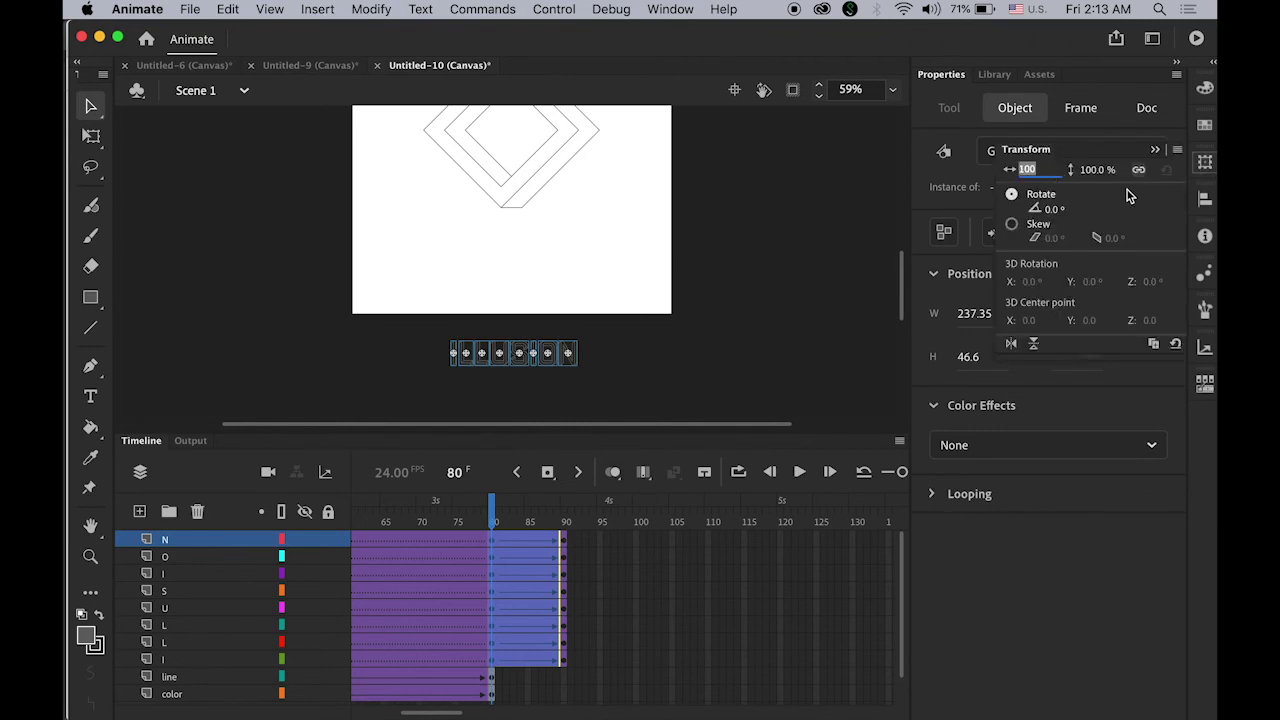
pyautogui.write('50')
pyautogui.press('Return')
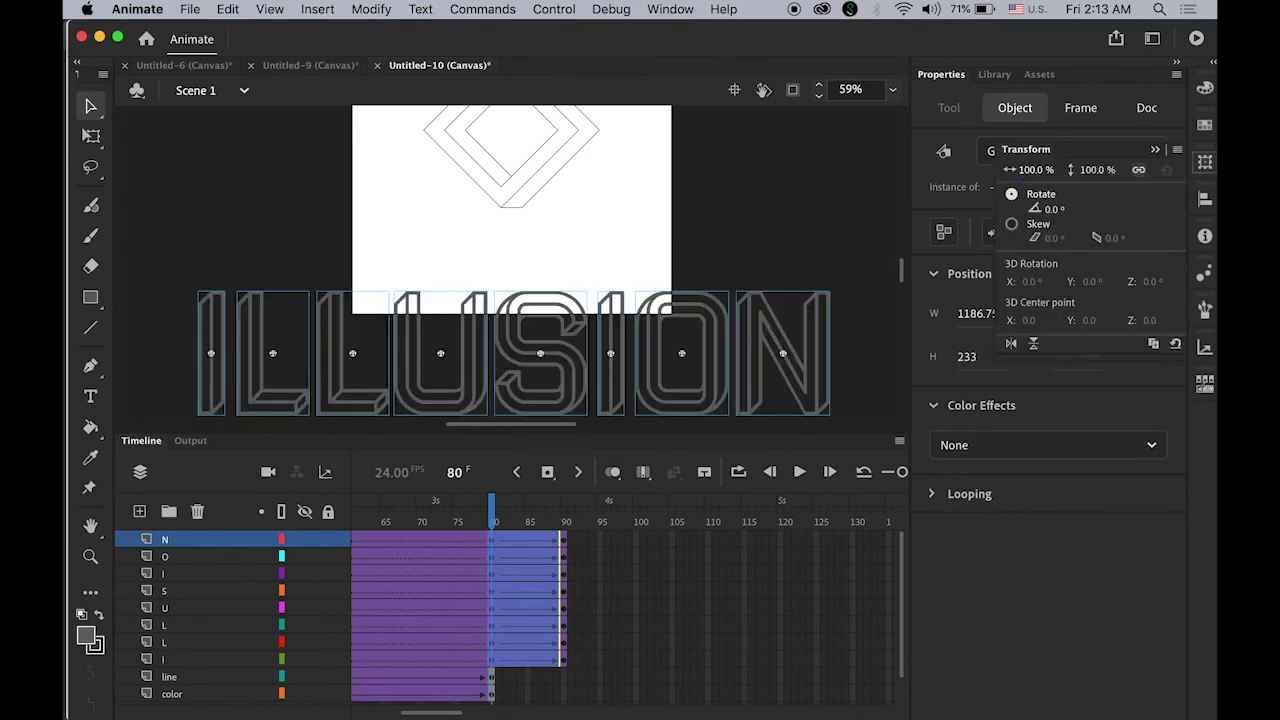
pyautogui.click(661, 345)
pyautogui.moveTo(650, 349); pyautogui.dragTo(651, 362)
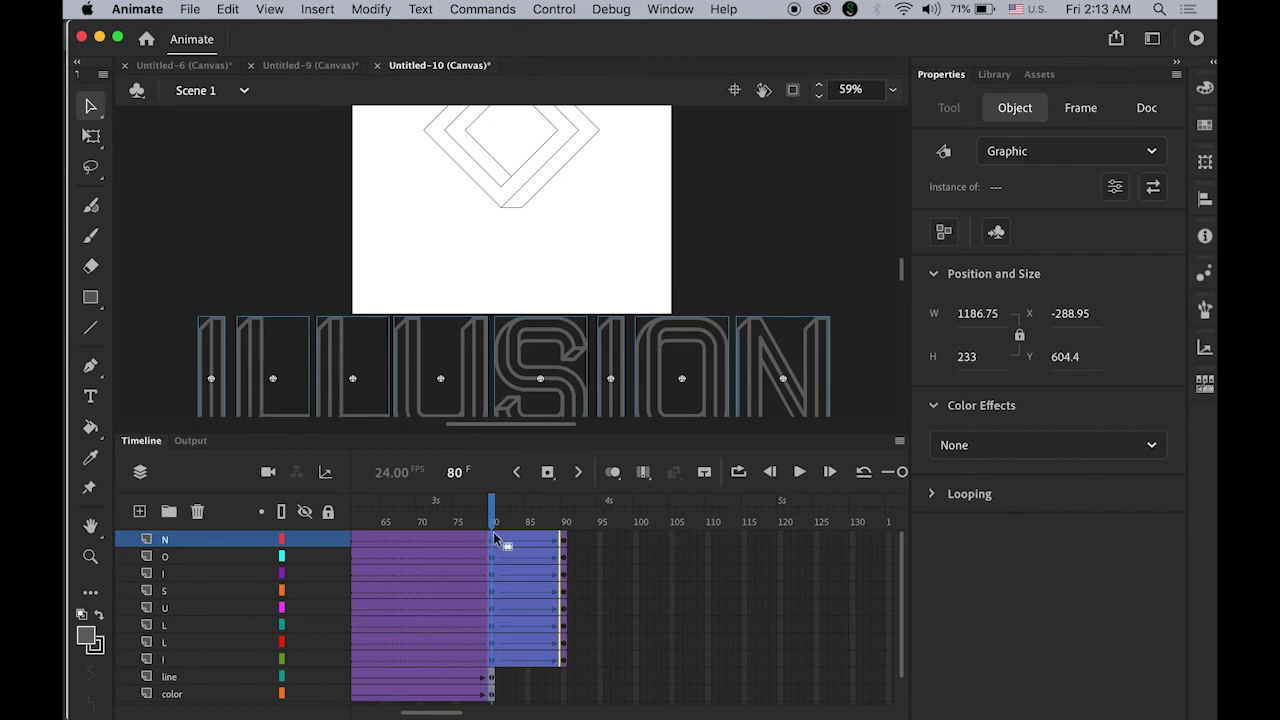
# Set the enlarged letters' alpha to 0% and give all letter tweens starting at frame 80 an ease of 100.
pyautogui.click(1155, 446)
pyautogui.click(1051, 596)
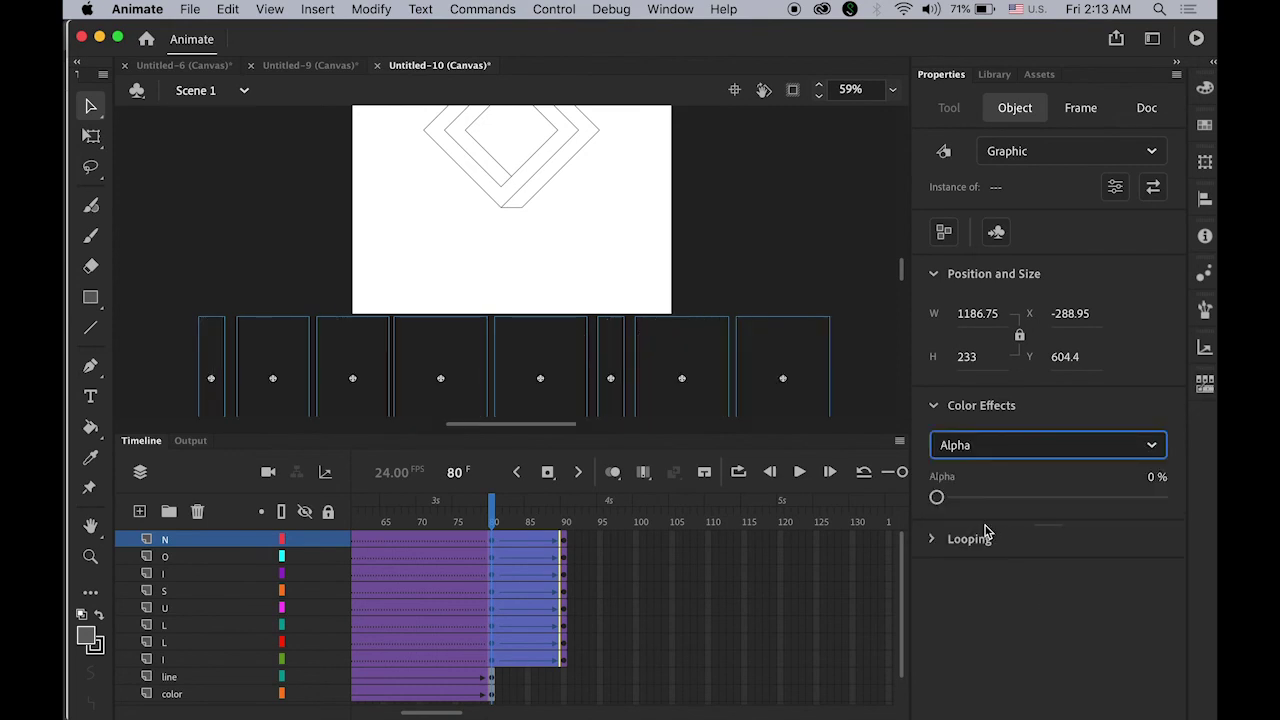
pyautogui.moveTo(493, 514)
pyautogui.mouseDown()
pyautogui.moveTo(566, 522)
pyautogui.moveTo(496, 530)
pyautogui.mouseUp()
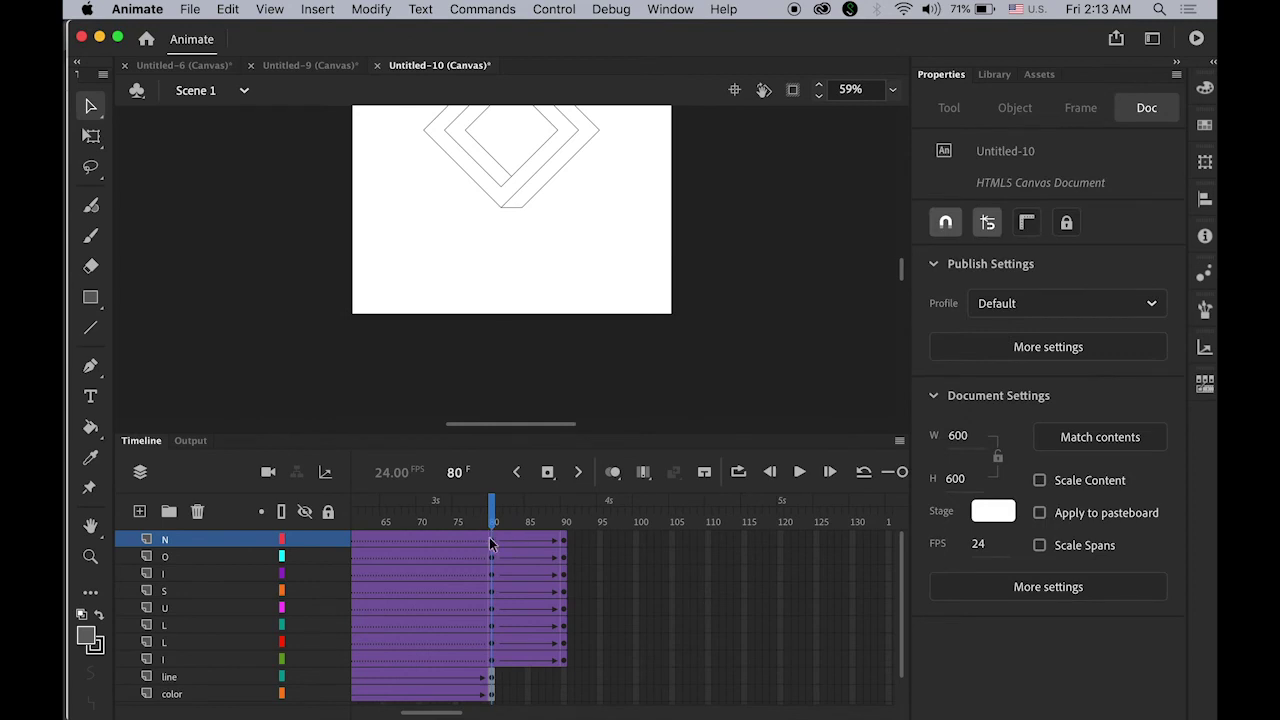
pyautogui.click(491, 543)
pyautogui.click(498, 660)
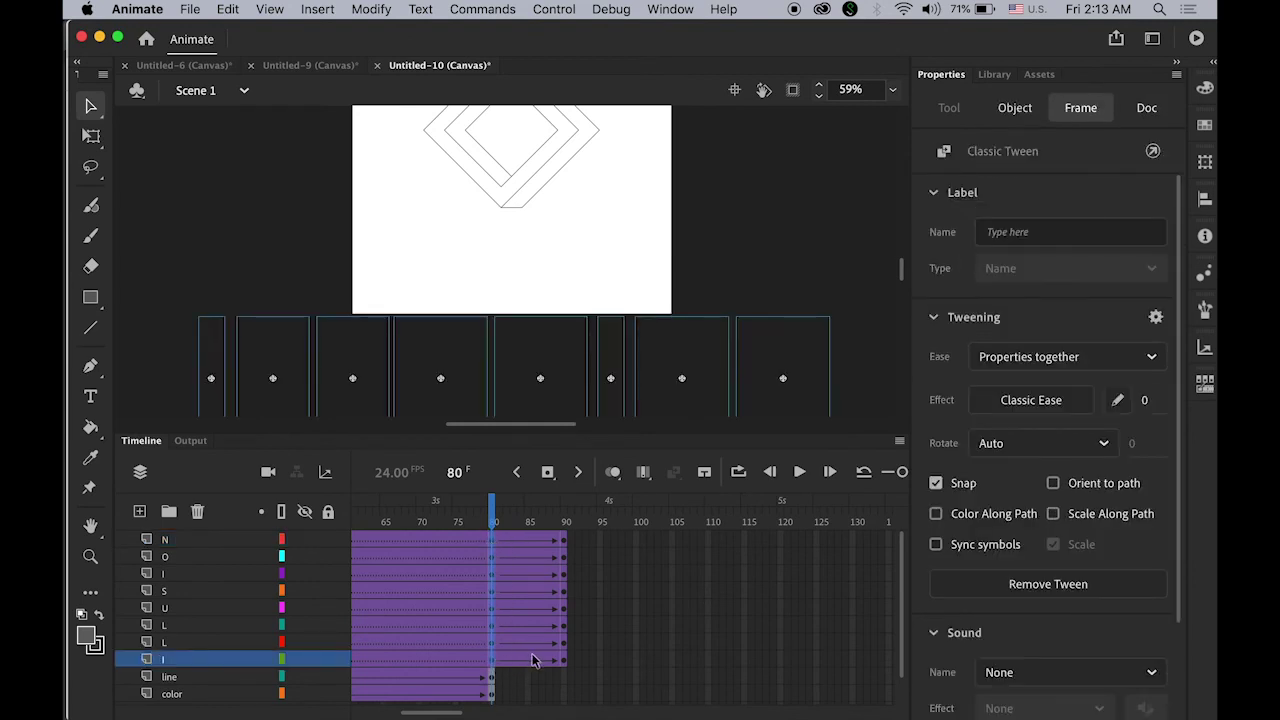
pyautogui.click(1146, 404)
pyautogui.write('100')
pyautogui.press('Return')
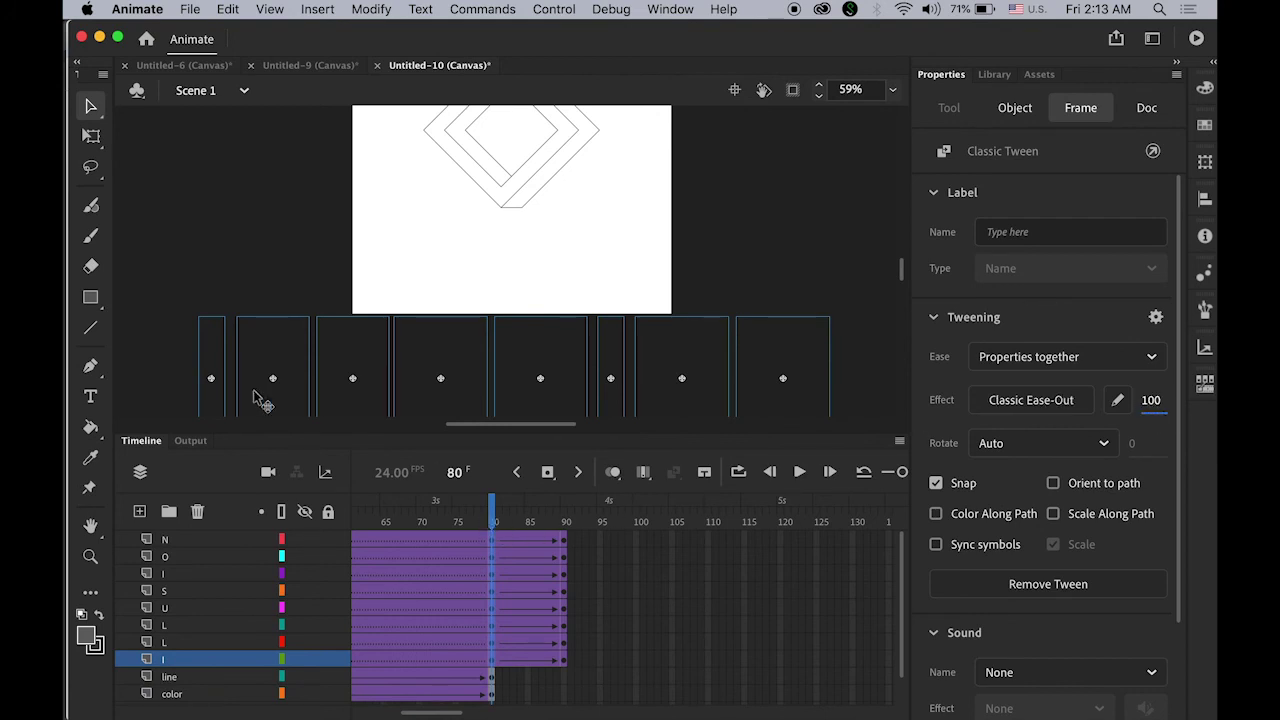
# Play the animation up to frame 90 to review the letters' entrance.
pyautogui.click(88, 530)
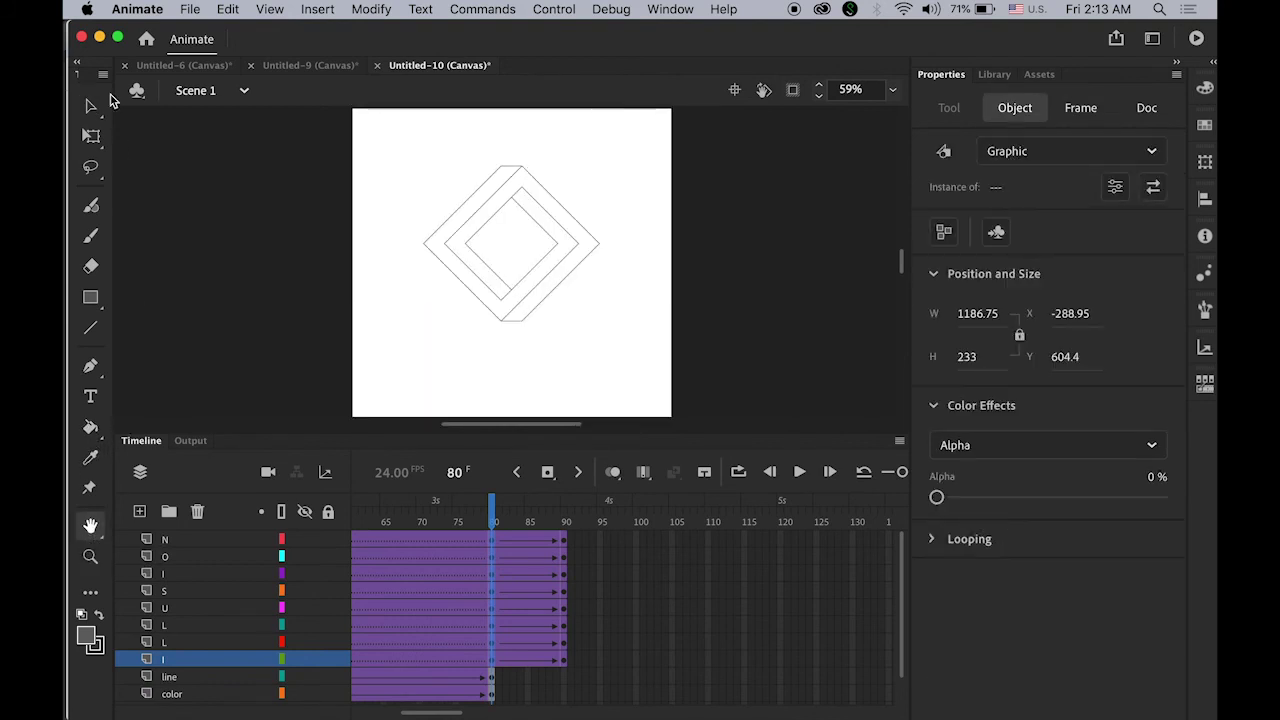
pyautogui.click(90, 105)
pyautogui.moveTo(488, 516); pyautogui.dragTo(63, 508)
pyautogui.press('Return')
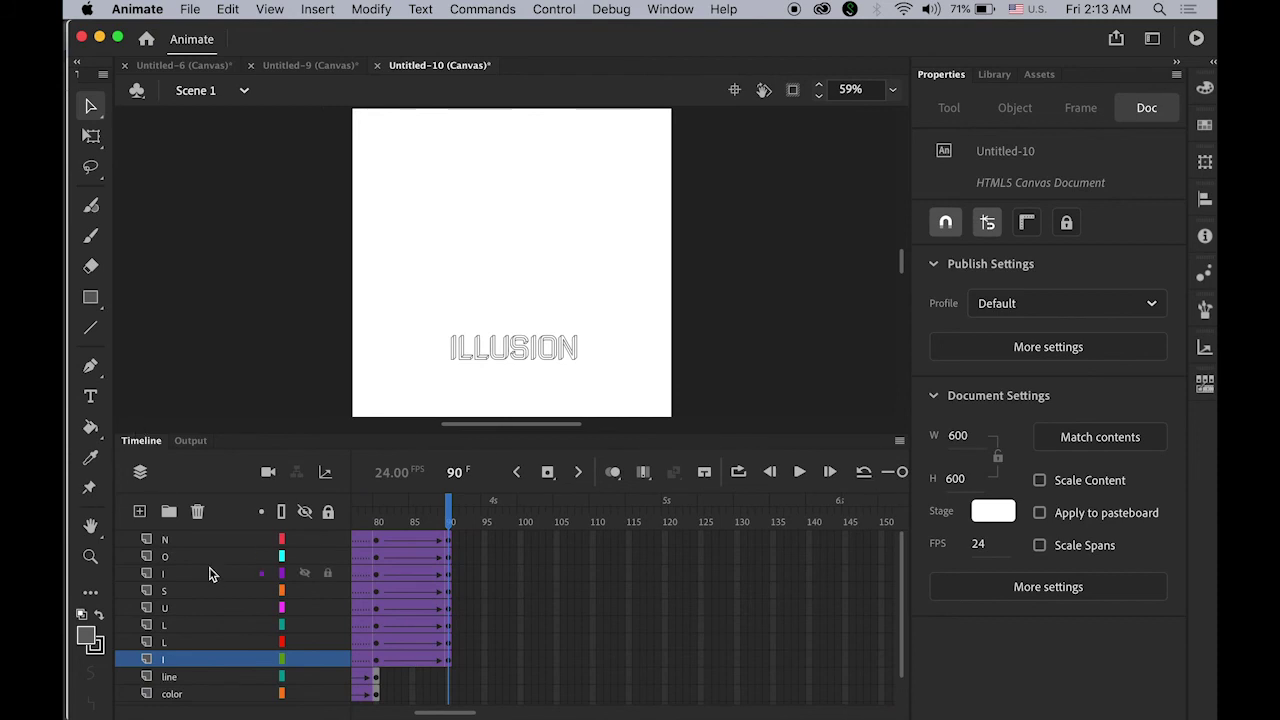
# Shift the tween spans of the first L, second L and U layers so their entrances start at frames 85, 90 and 95.
pyautogui.click(173, 645)
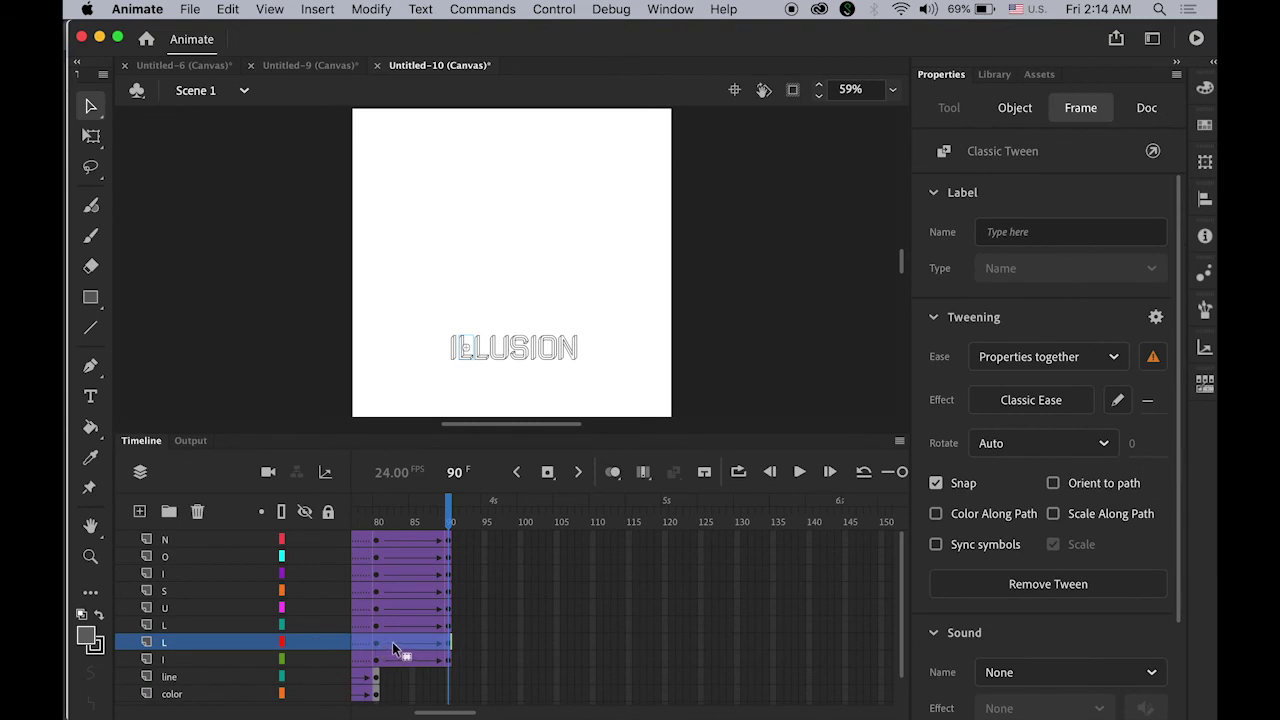
pyautogui.moveTo(393, 642); pyautogui.dragTo(425, 645)
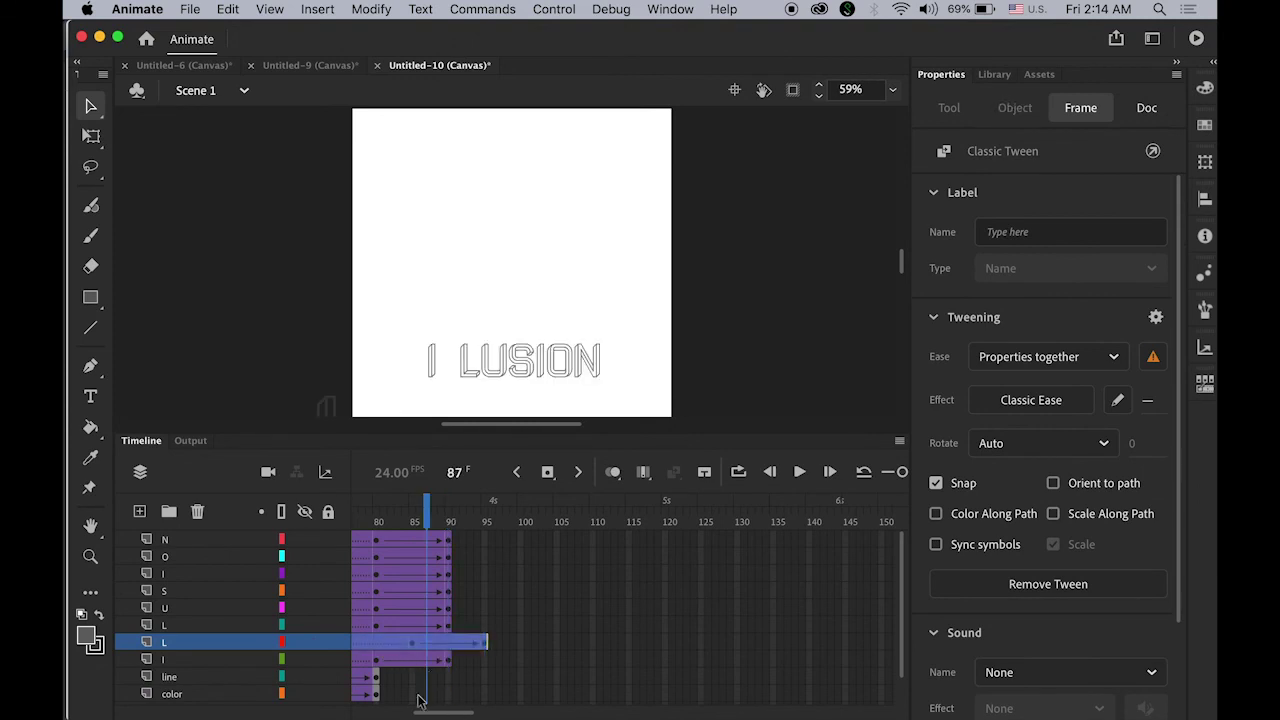
pyautogui.click(183, 627)
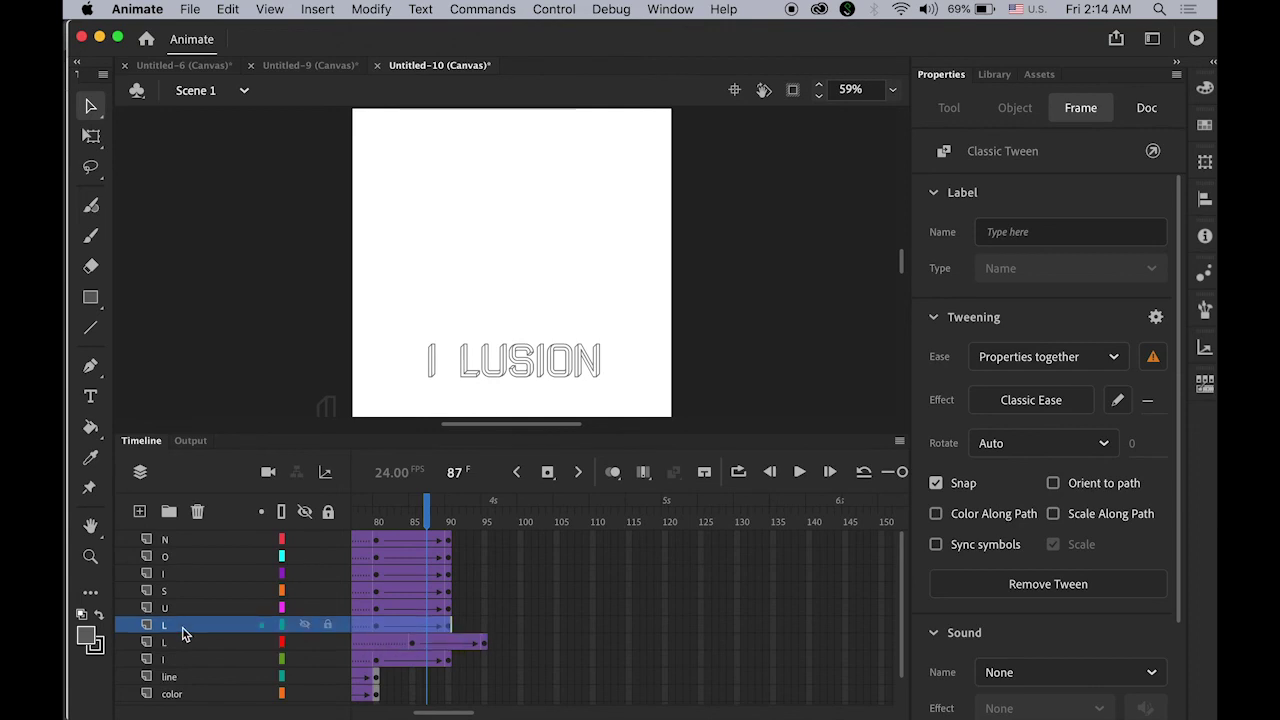
pyautogui.moveTo(405, 628); pyautogui.dragTo(477, 630)
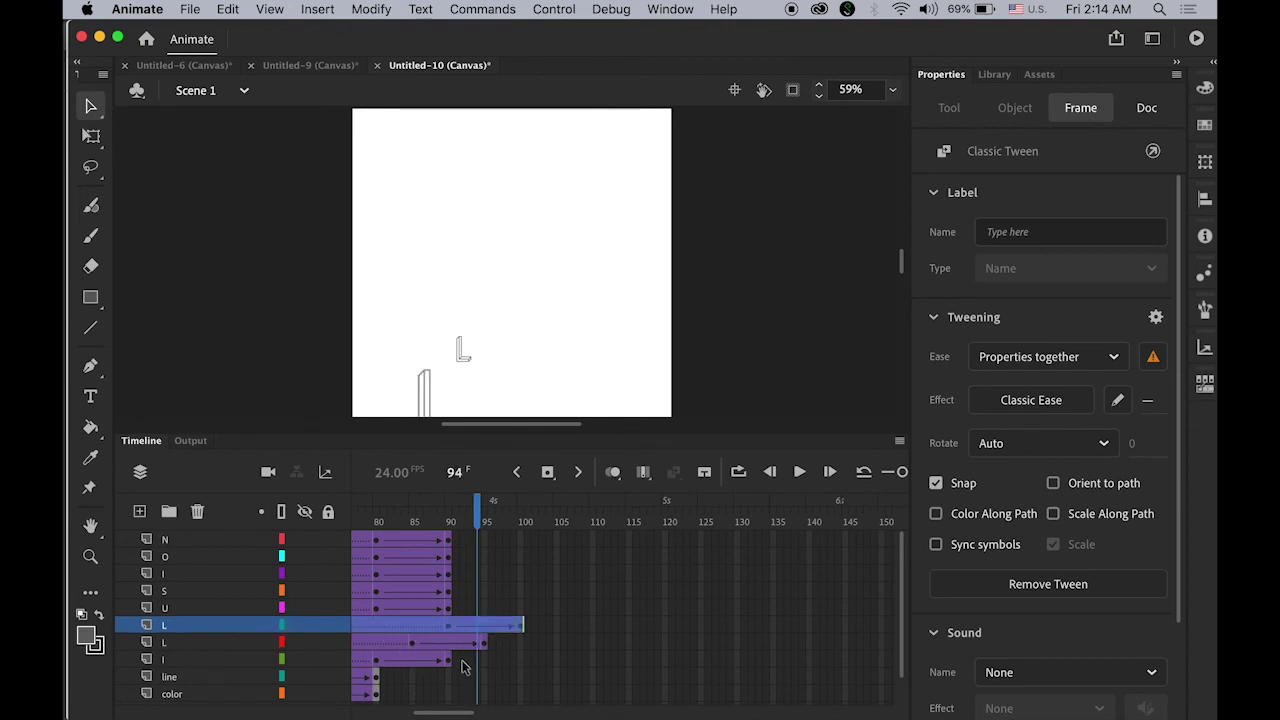
pyautogui.click(180, 608)
pyautogui.moveTo(399, 615); pyautogui.dragTo(514, 612)
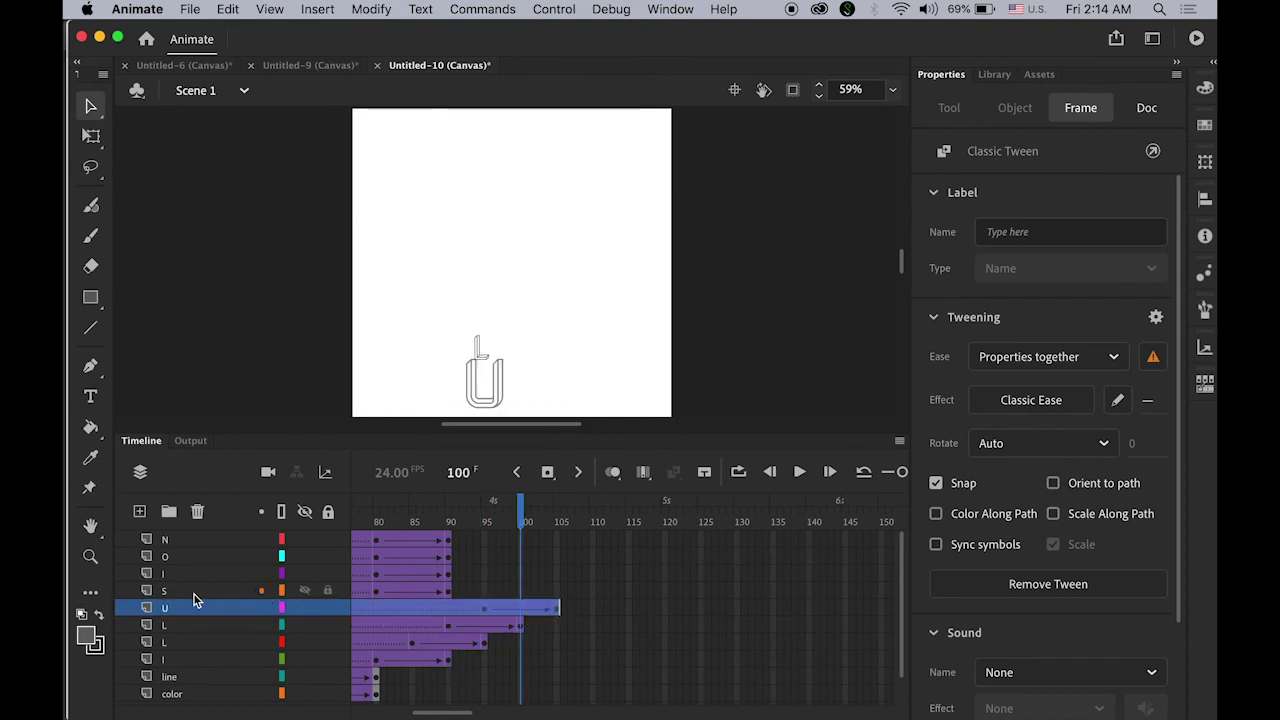
# Stagger the S, second I, O and N entrance tweens to start at frames 100, 105, 110 and 115, and play the result.
pyautogui.click(195, 592)
pyautogui.moveTo(431, 589); pyautogui.dragTo(571, 592)
pyautogui.click(197, 575)
pyautogui.moveTo(419, 575); pyautogui.dragTo(586, 578)
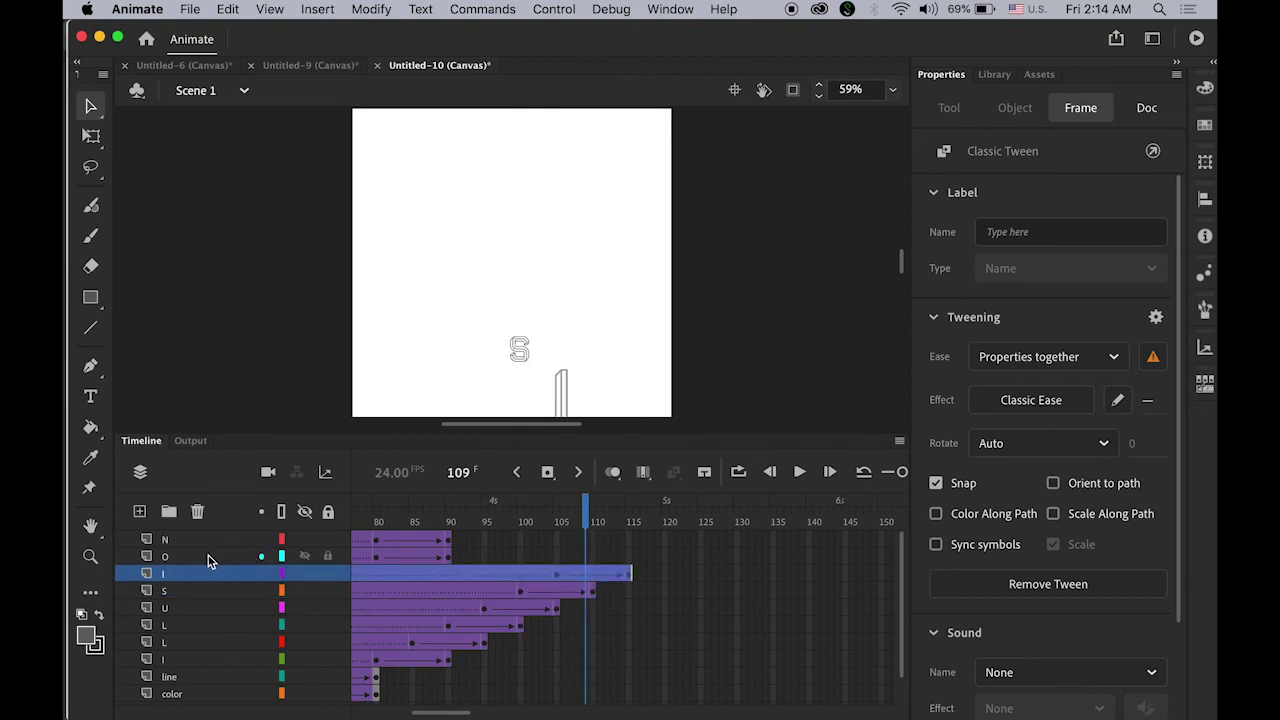
pyautogui.click(208, 556)
pyautogui.moveTo(443, 557); pyautogui.dragTo(632, 561)
pyautogui.click(183, 539)
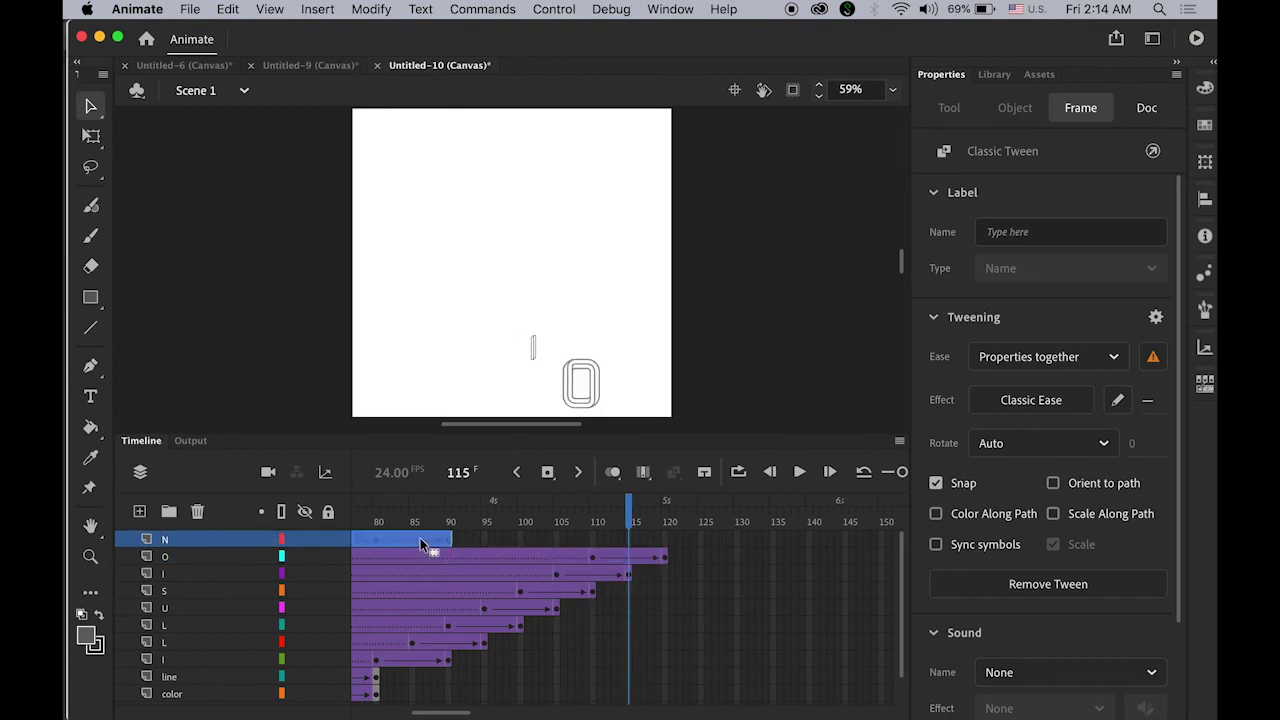
pyautogui.moveTo(420, 538); pyautogui.dragTo(205, 522)
pyautogui.press('Return')
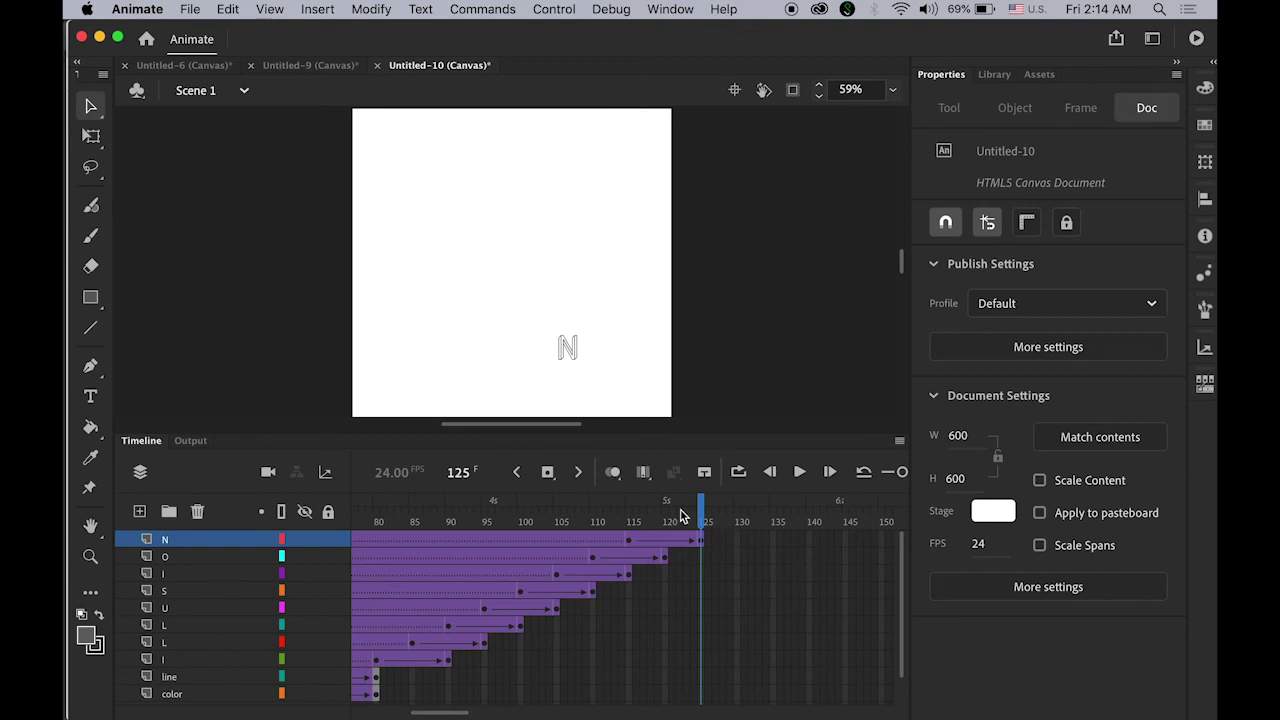
# Insert keyframes at frame 125 on every layer from O down to line.
pyautogui.click(701, 559)
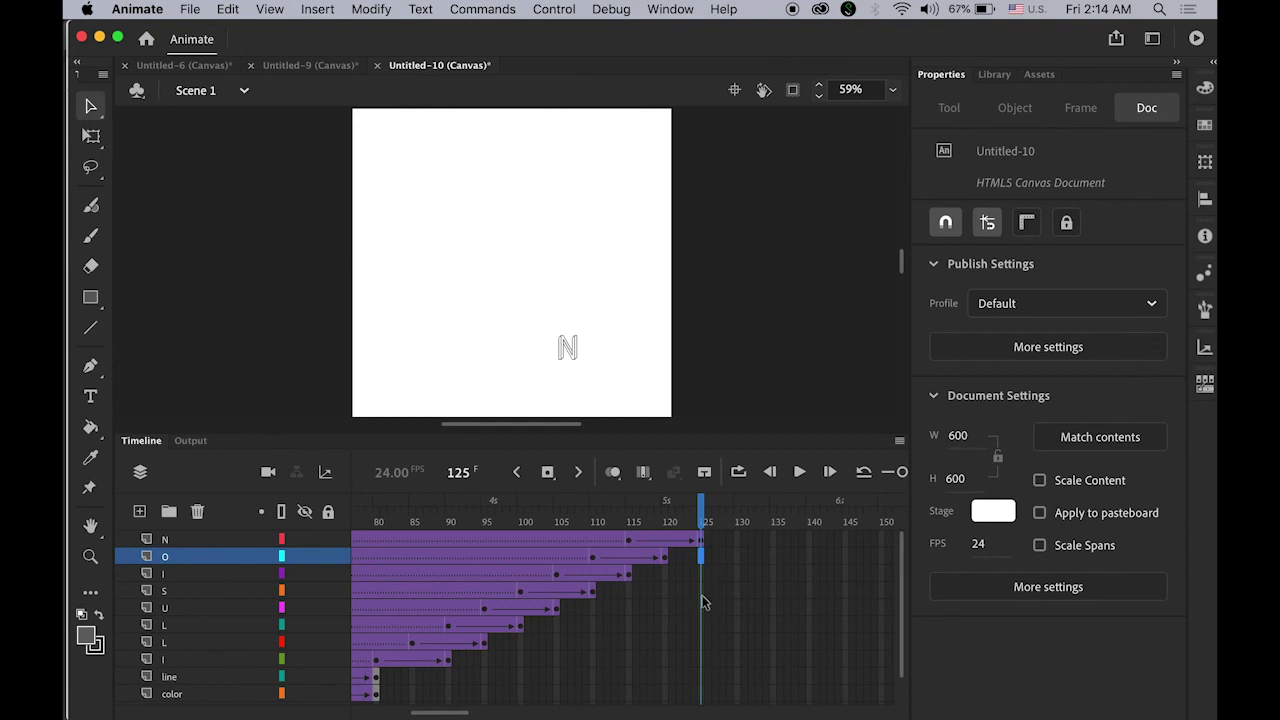
pyautogui.keyDown('shift'); pyautogui.click(702, 680); pyautogui.keyUp('shift')
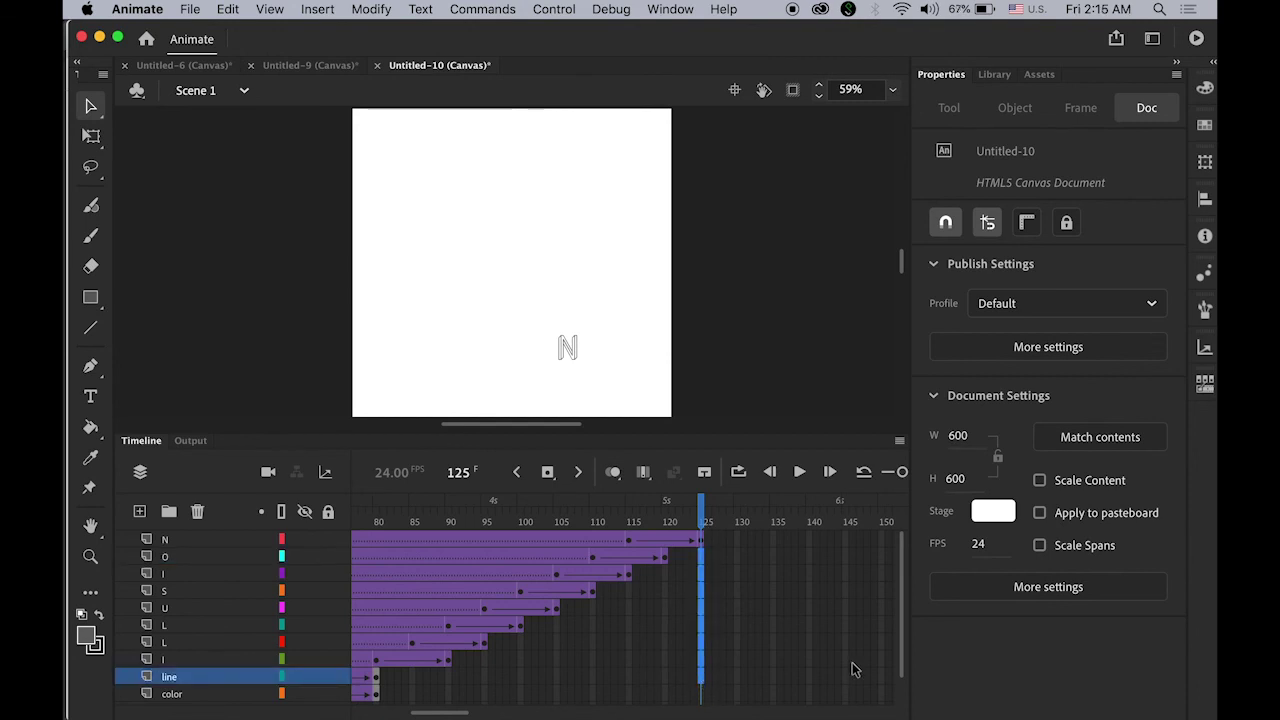
pyautogui.click(548, 472)
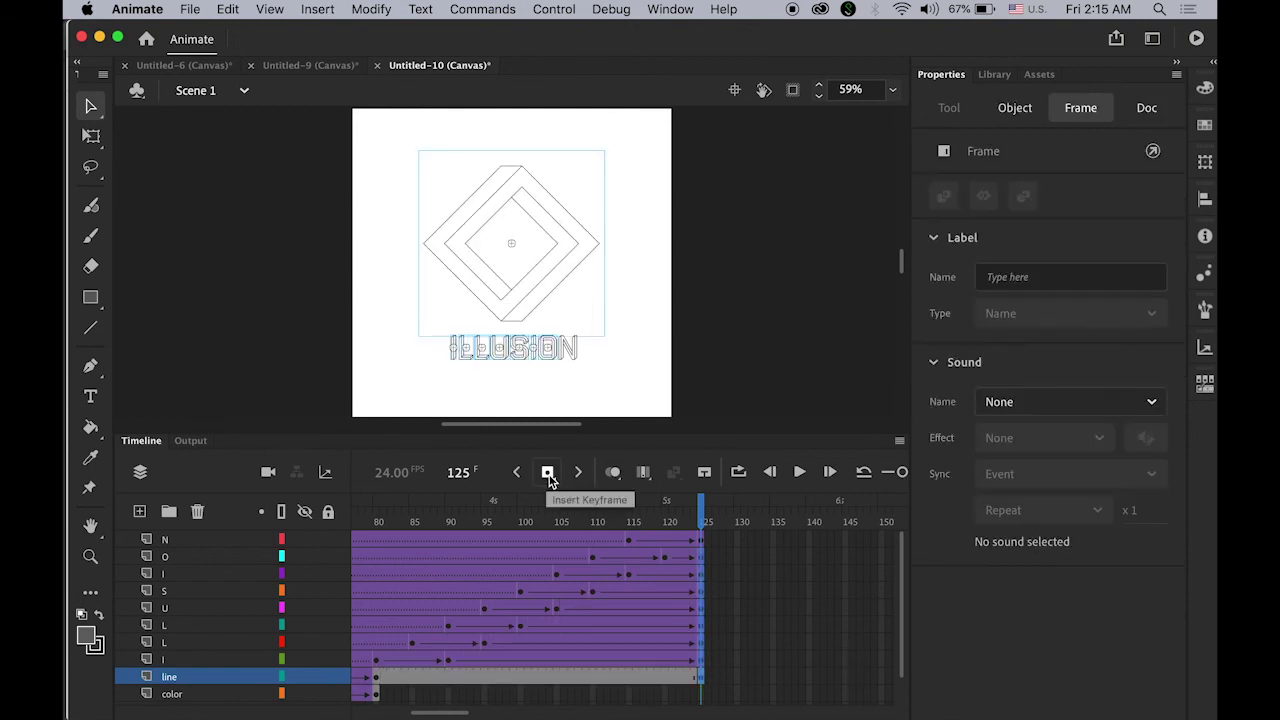
# Play the whole animation from frame 1, and test the movie in the browser.
pyautogui.moveTo(701, 505); pyautogui.dragTo(137, 513)
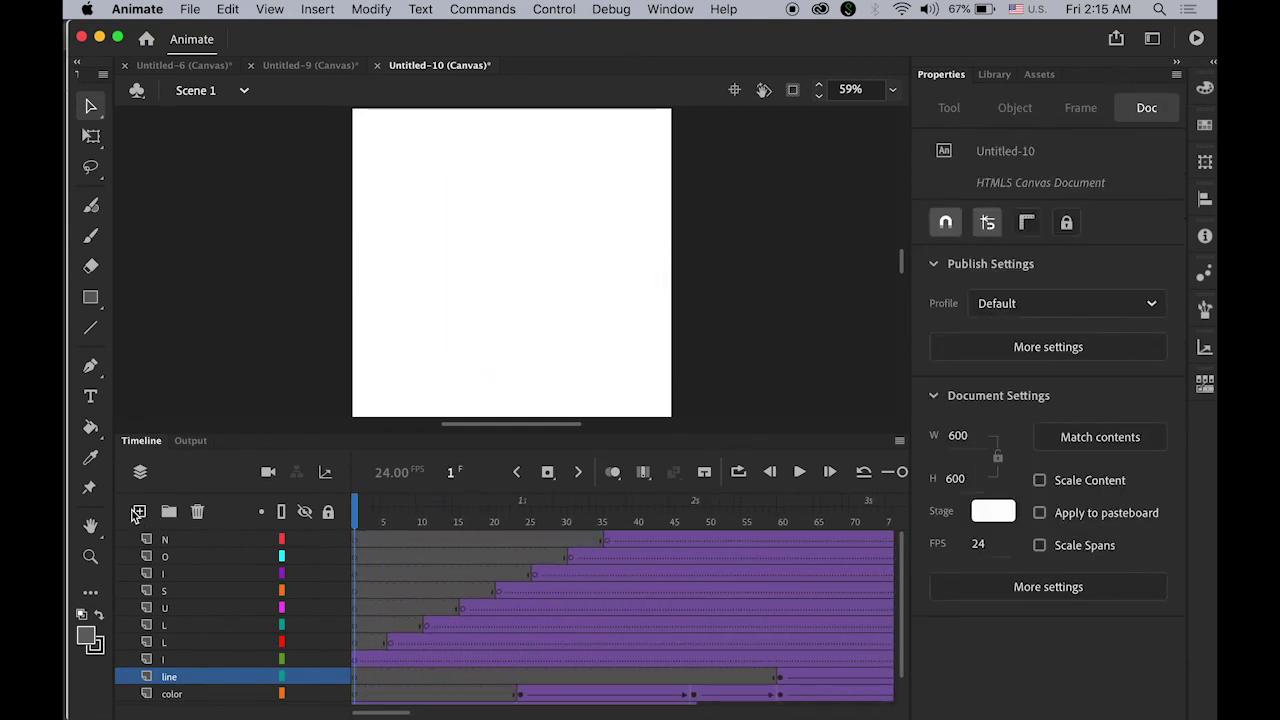
pyautogui.press('Return')
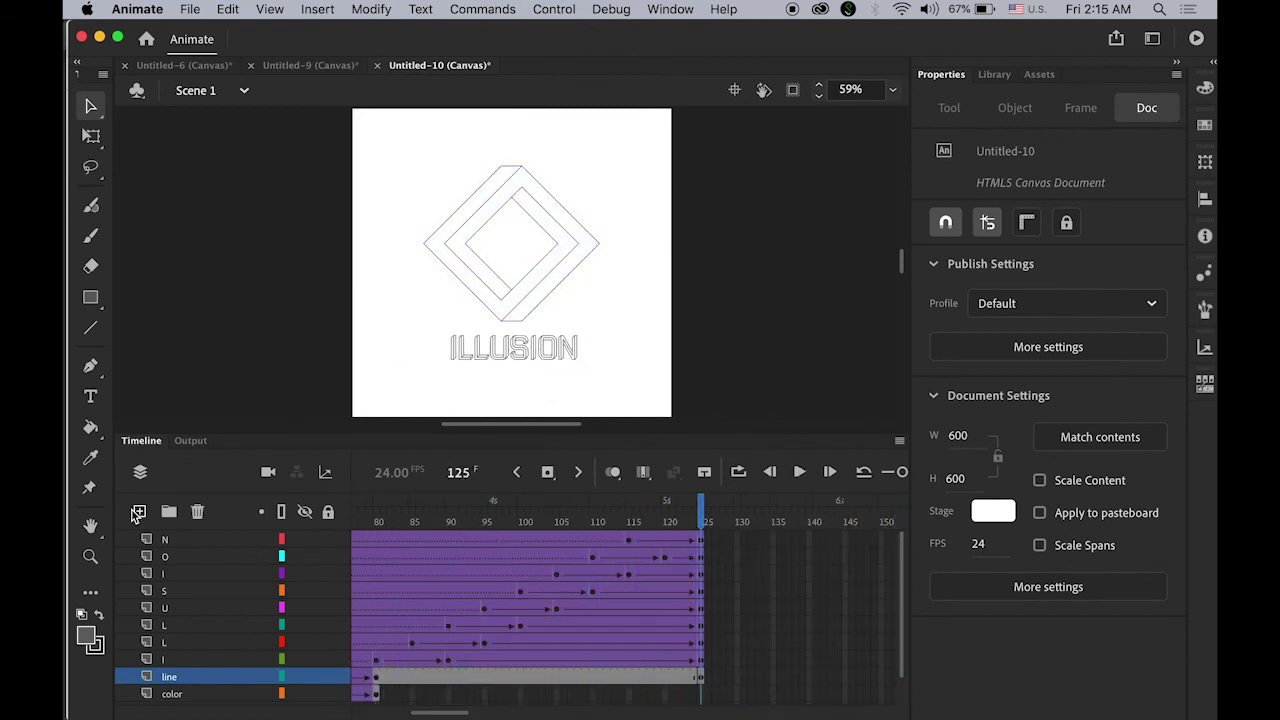
pyautogui.click(580, 10)
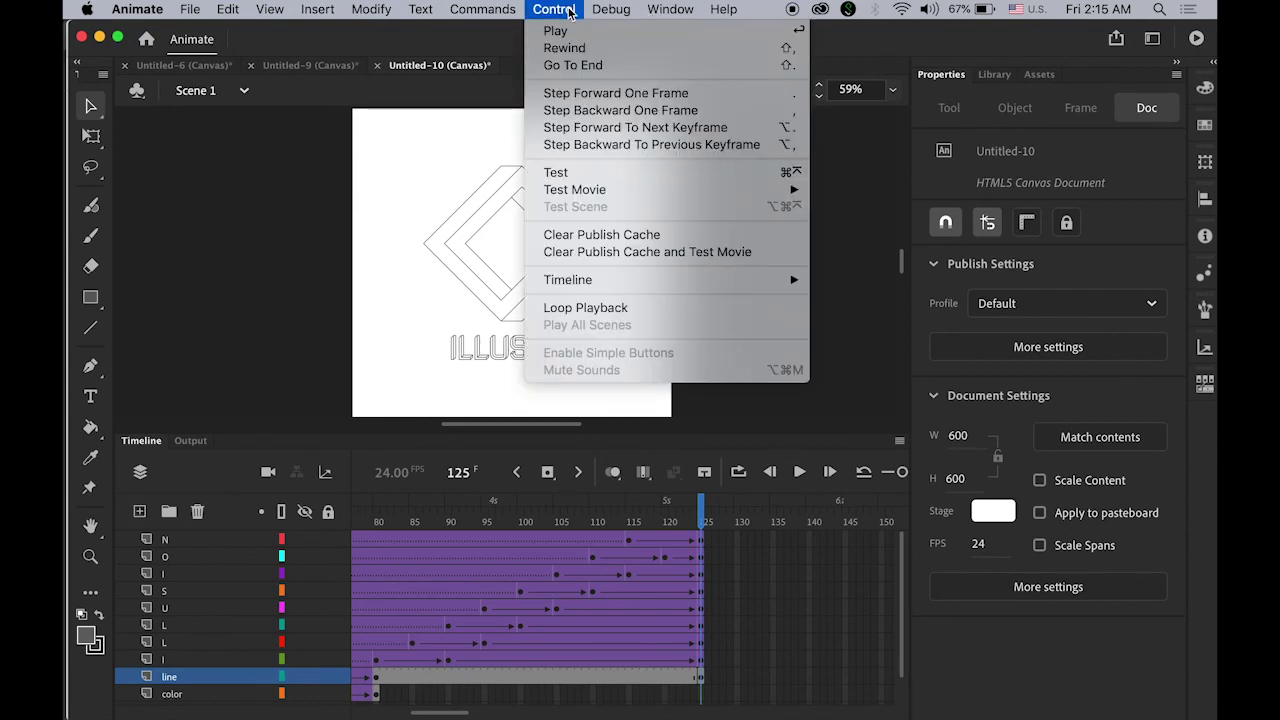
pyautogui.moveTo(615, 190)
pyautogui.click(888, 206)
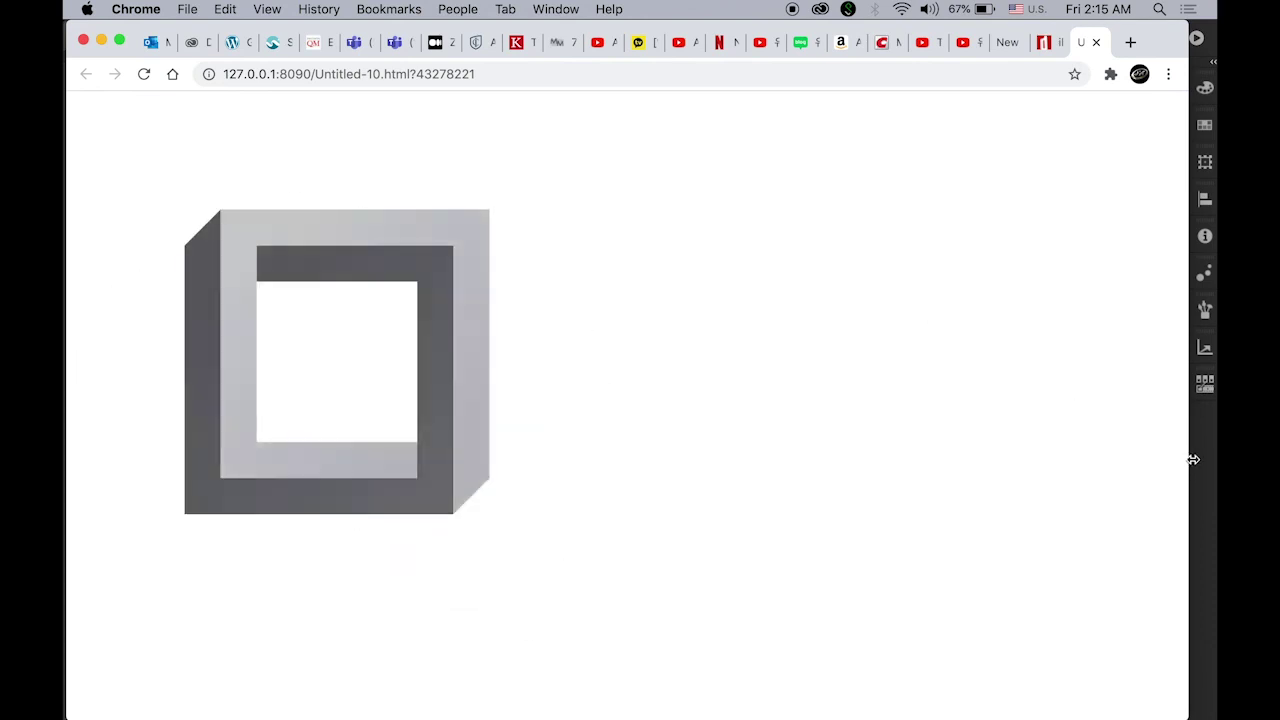
pyautogui.click(1200, 460)
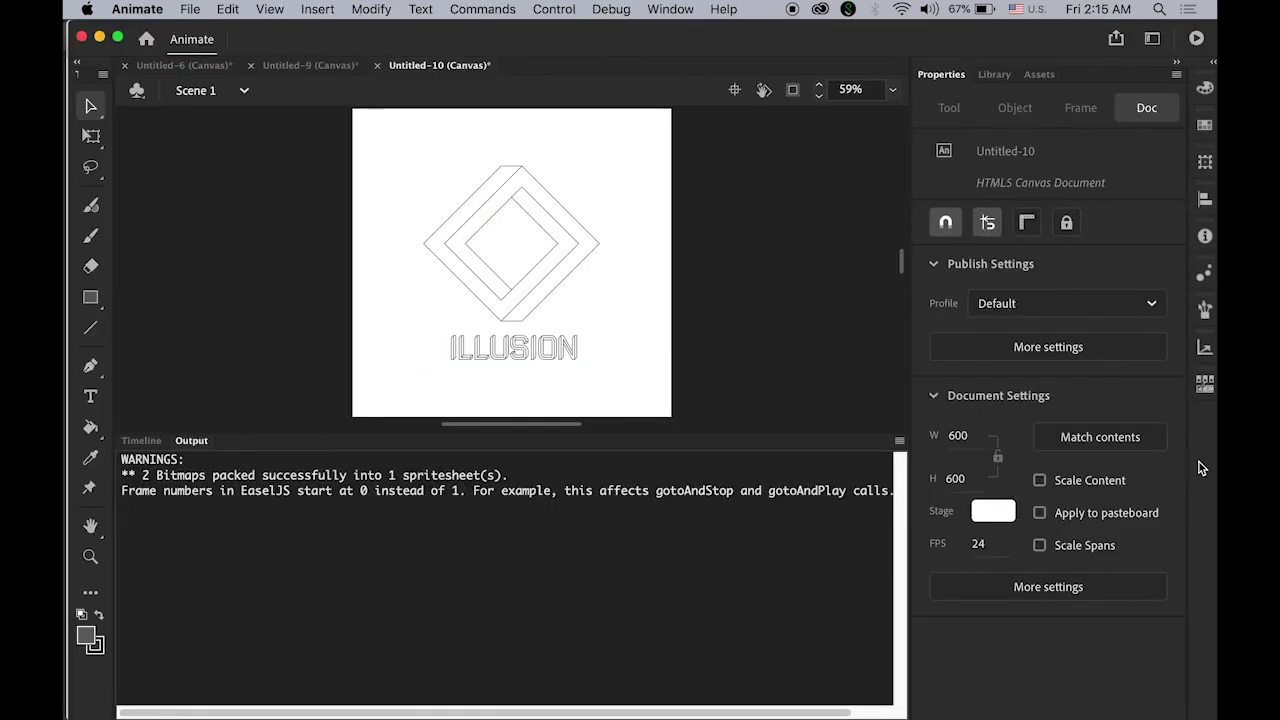
# Insert keyframes at frame 192 on all letter layers and the line layer to hold the final artwork, and test the movie.
pyautogui.click(141, 441)
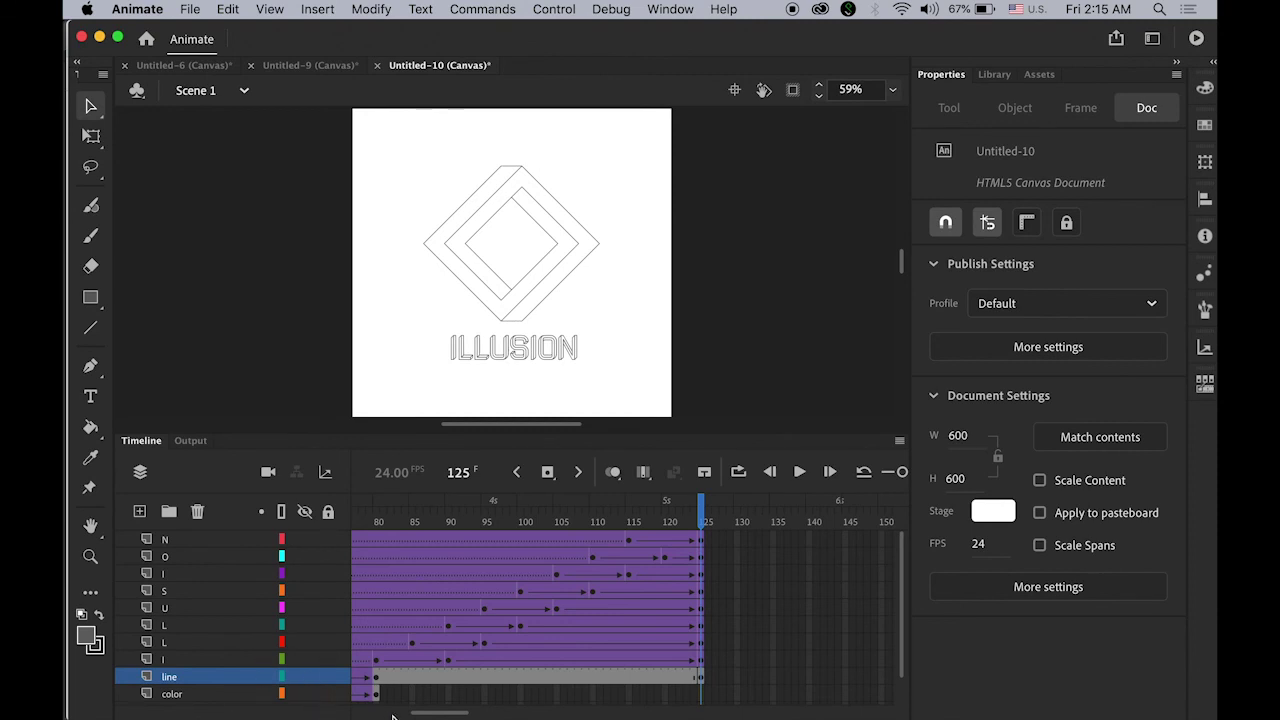
pyautogui.moveTo(435, 716); pyautogui.dragTo(473, 718)
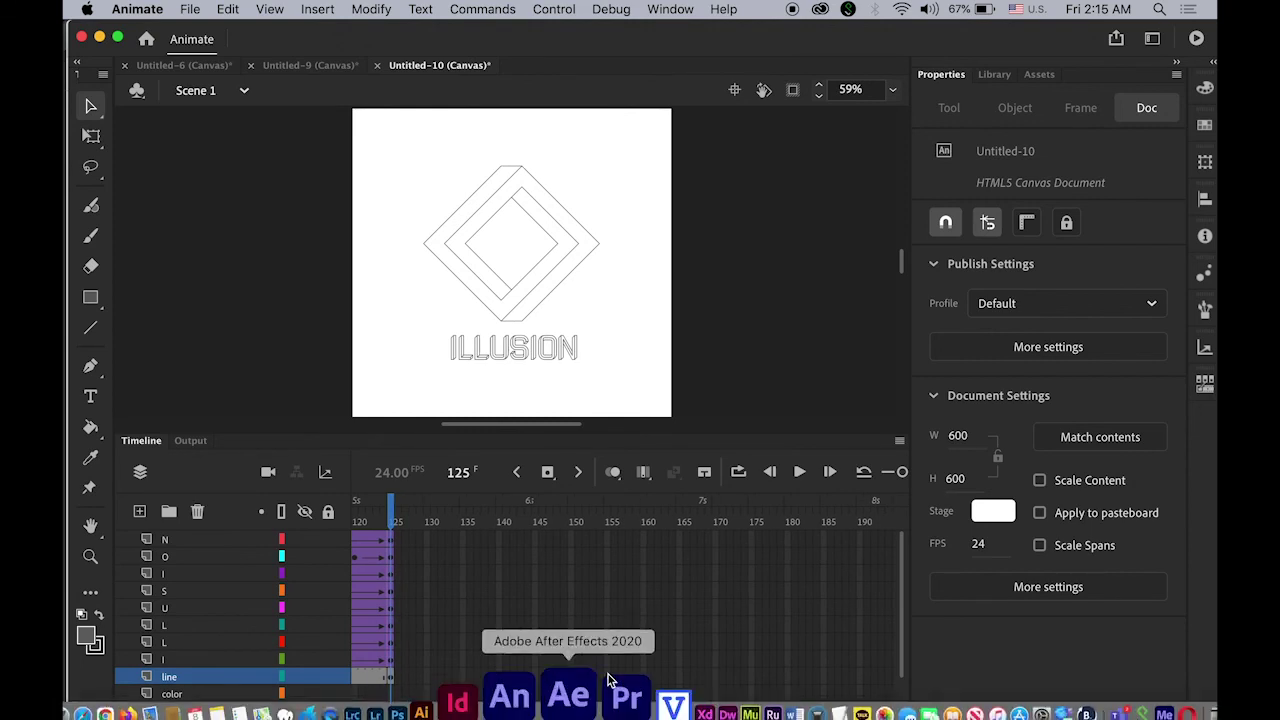
pyautogui.click(874, 540)
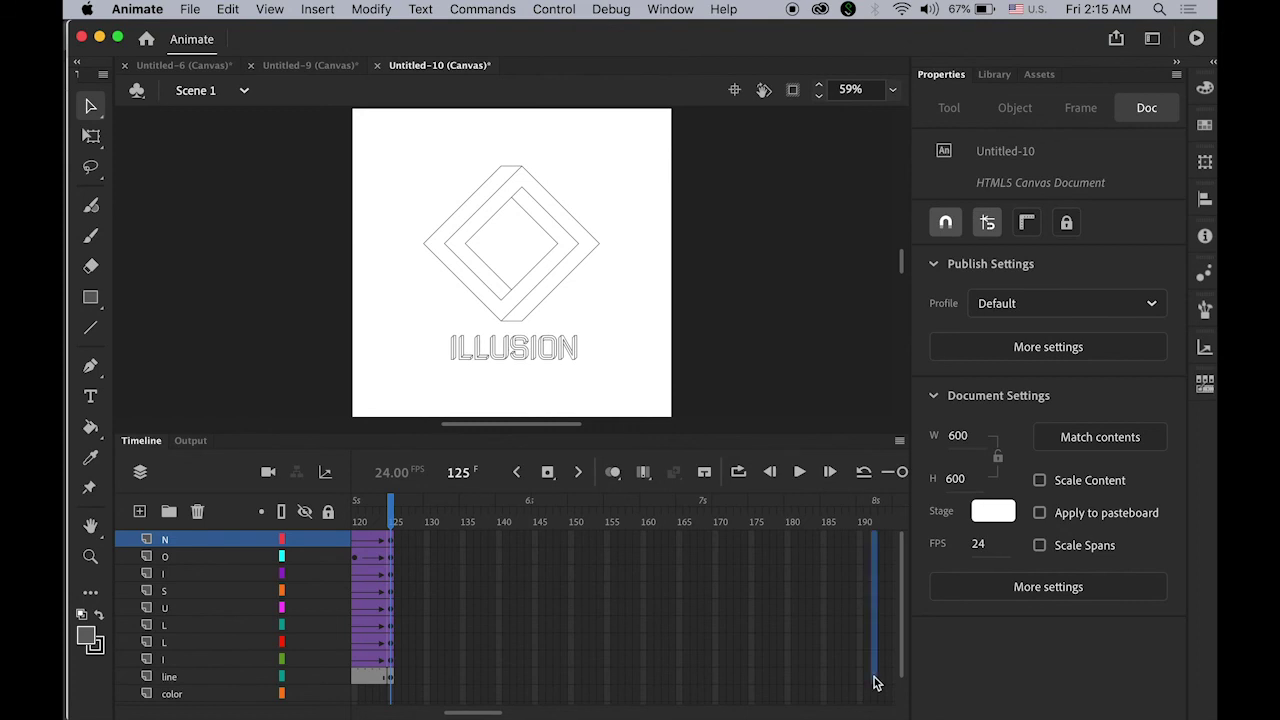
pyautogui.moveTo(874, 683); pyautogui.dragTo(881, 684)
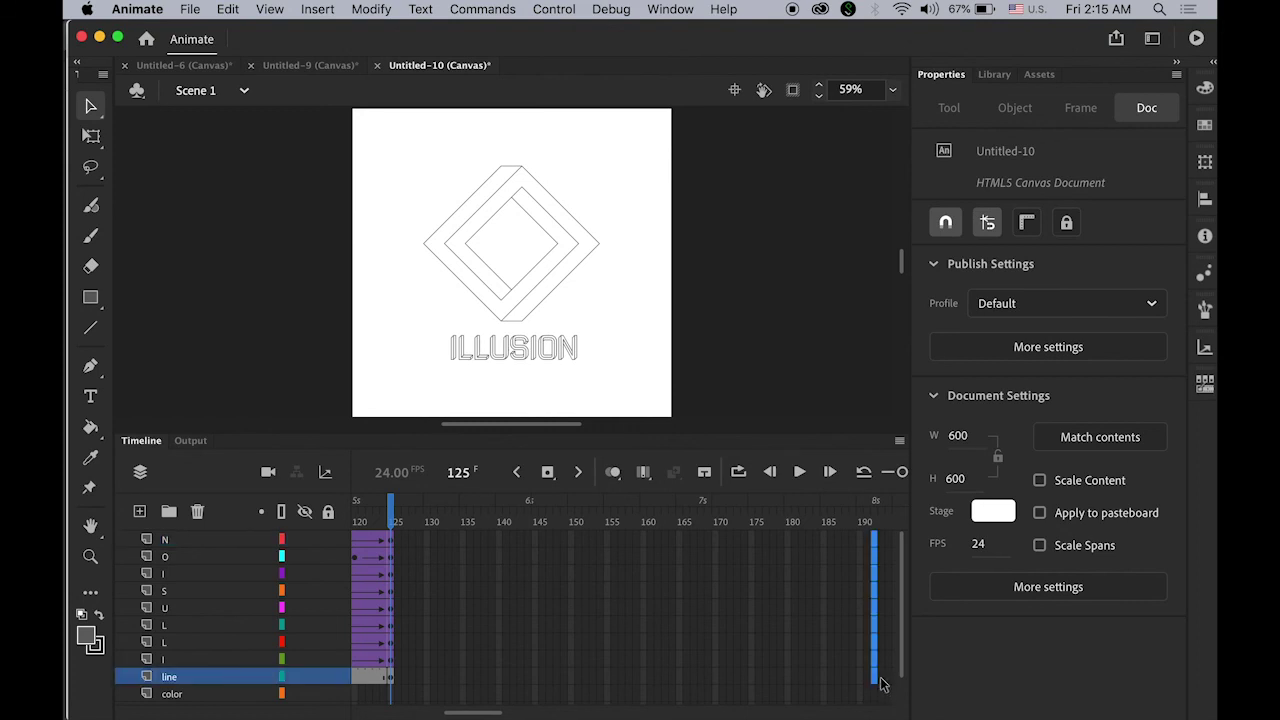
pyautogui.click(547, 474)
pyautogui.click(805, 364)
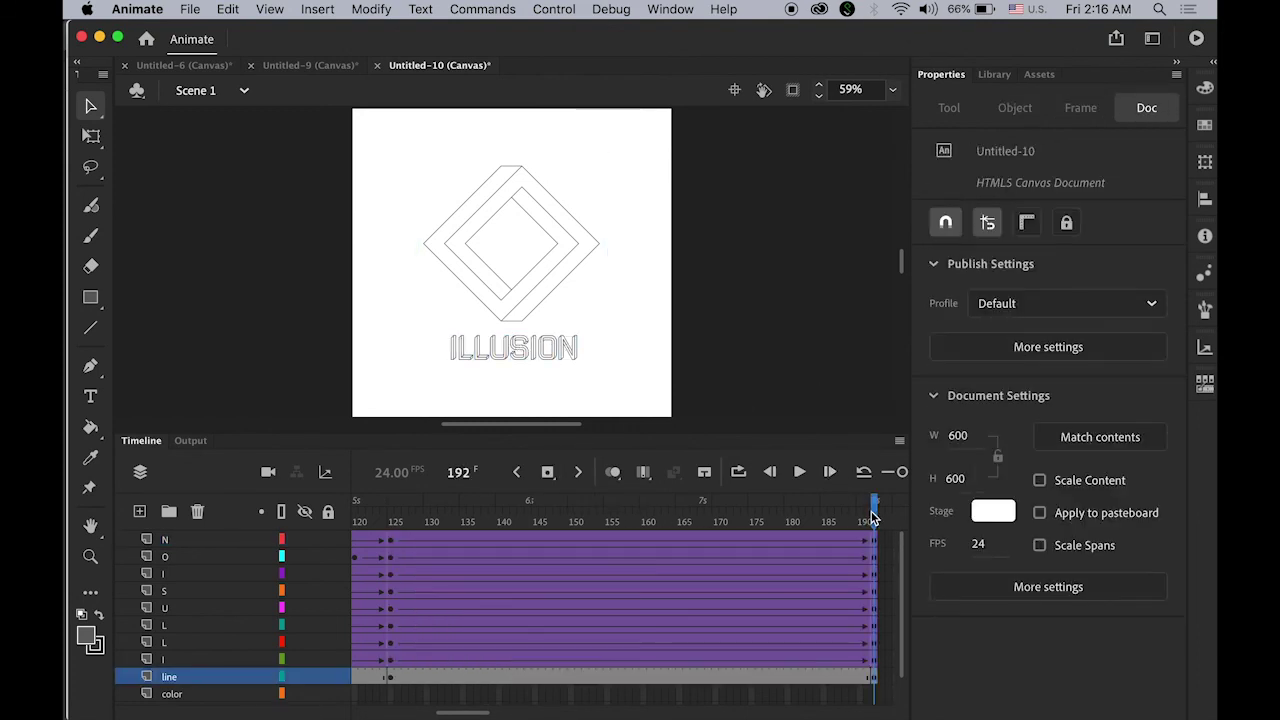
pyautogui.moveTo(871, 517)
pyautogui.mouseDown()
pyautogui.moveTo(361, 511)
pyautogui.moveTo(876, 538)
pyautogui.mouseUp()
pyautogui.press('super+Return')
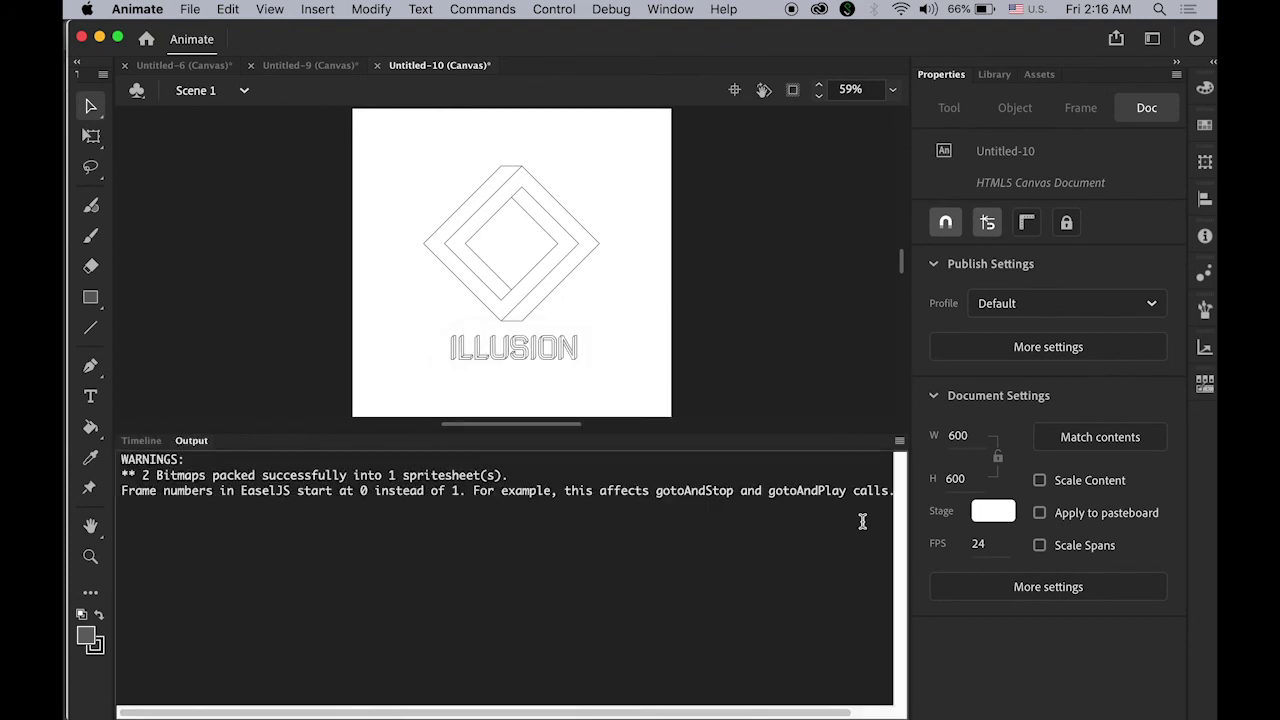